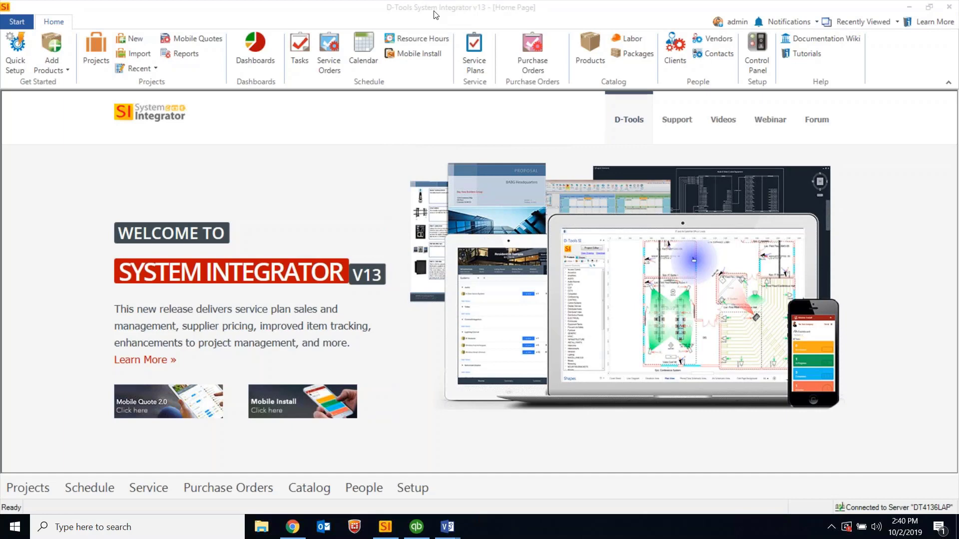
Step: Open the product catalog and start adding products from the library
{"action": "left_click", "coordinate": [424, 19]}
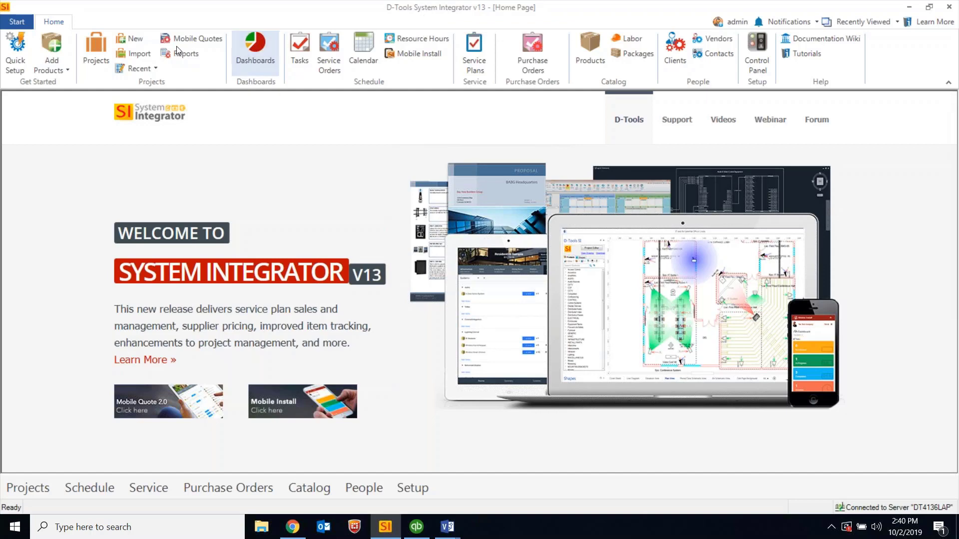
{"action": "left_click", "coordinate": [19, 24]}
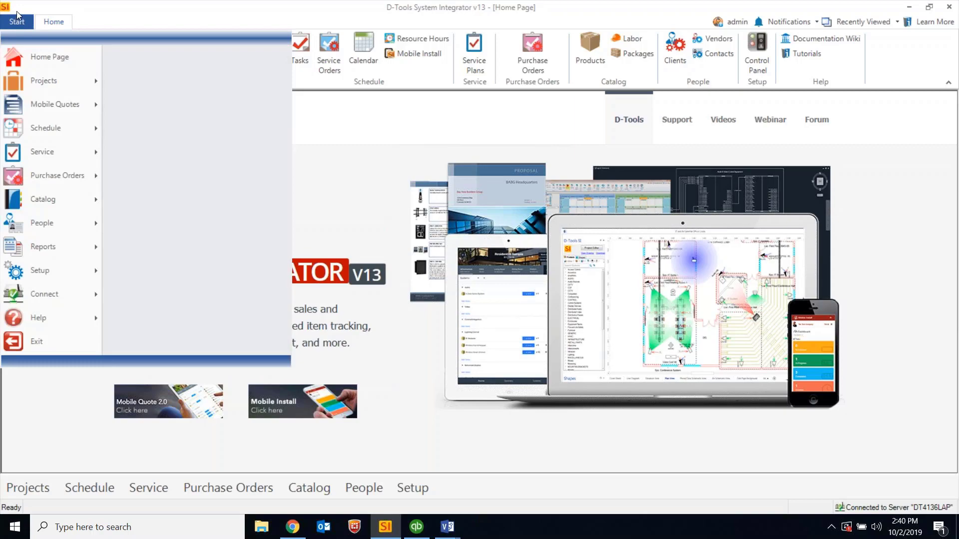
{"action": "mouse_move", "coordinate": [54, 196]}
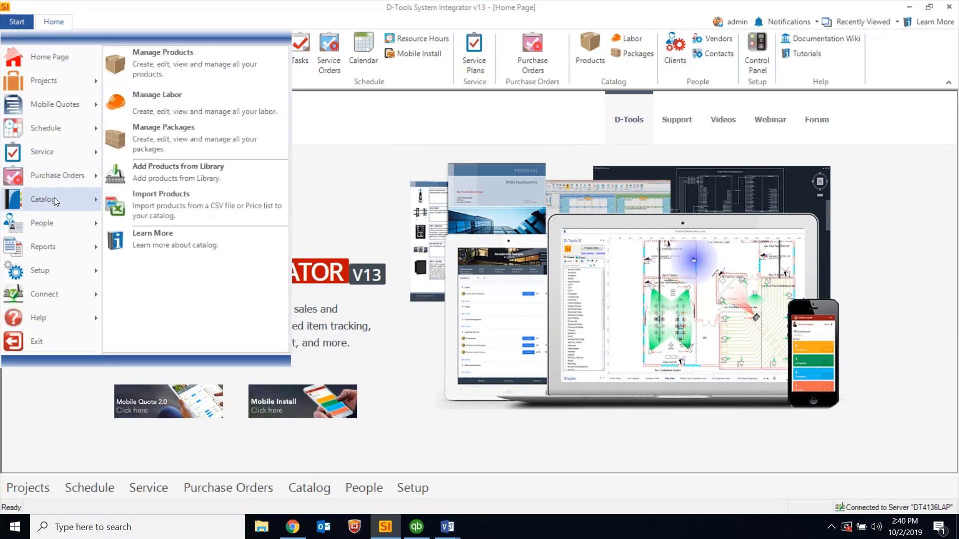
{"action": "left_click", "coordinate": [216, 63]}
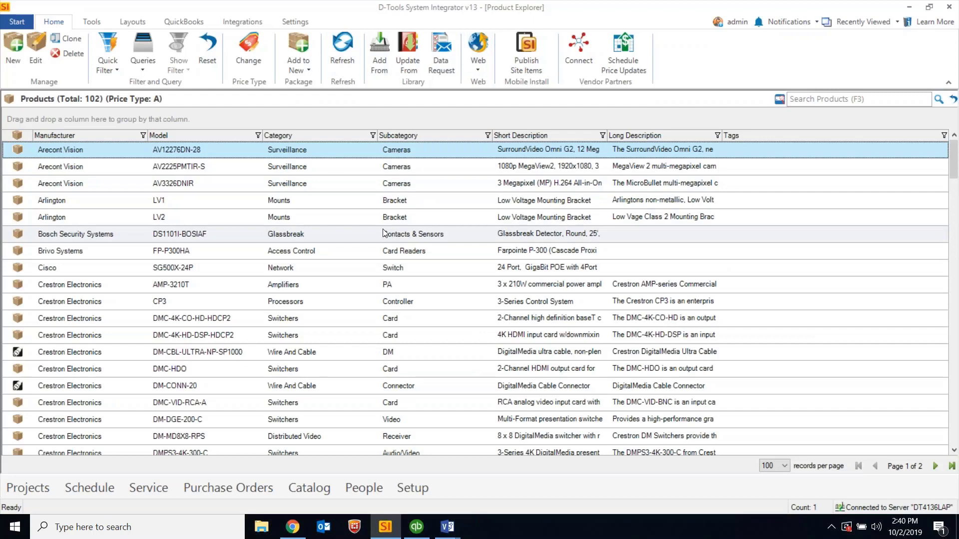
{"action": "left_click", "coordinate": [383, 62]}
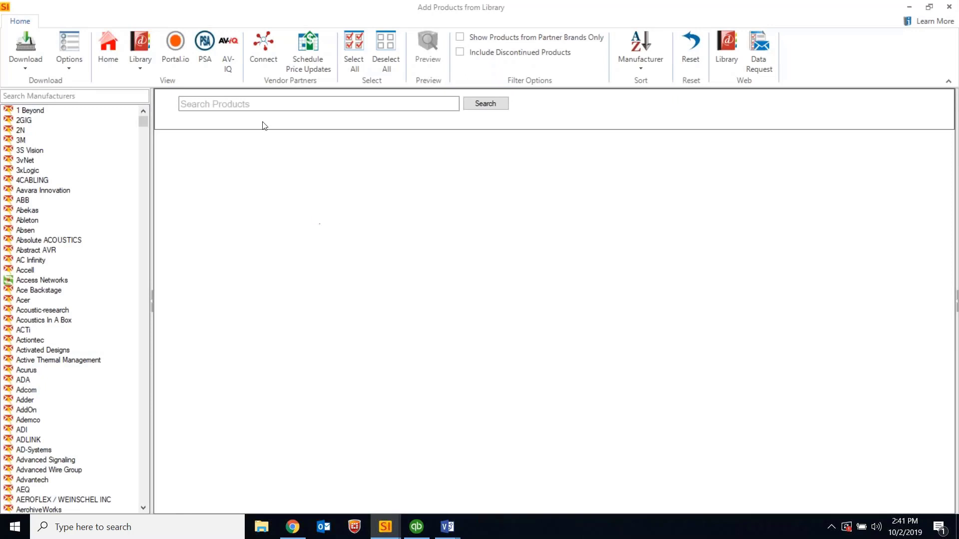
Step: Browse the AV-IQ library's Assistive Listening products in the Audio category
{"action": "left_click", "coordinate": [229, 62]}
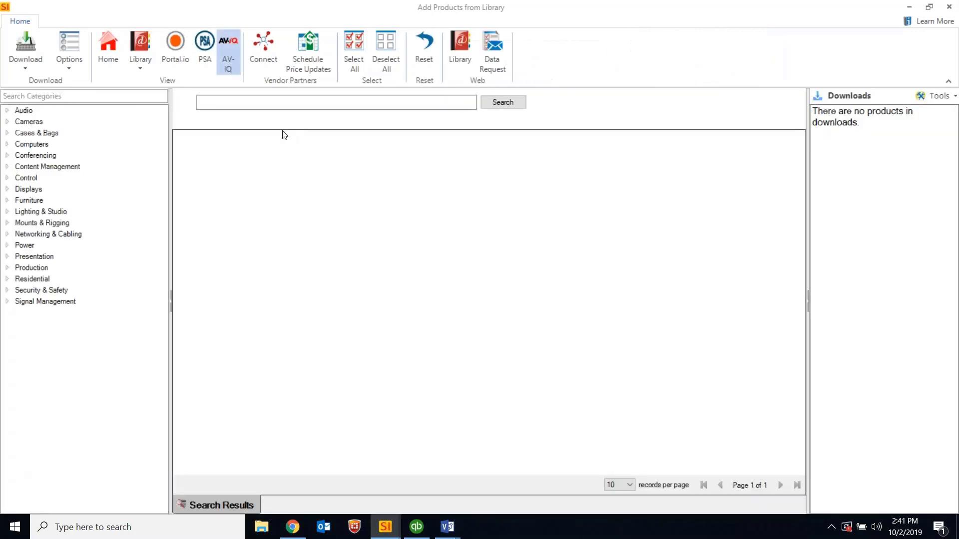
{"action": "double_click", "coordinate": [24, 111]}
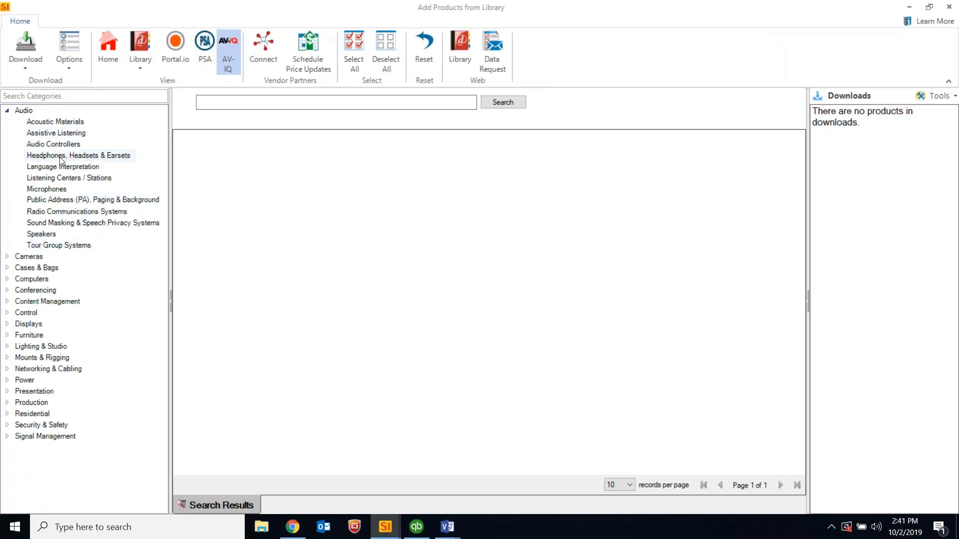
{"action": "left_click", "coordinate": [59, 133]}
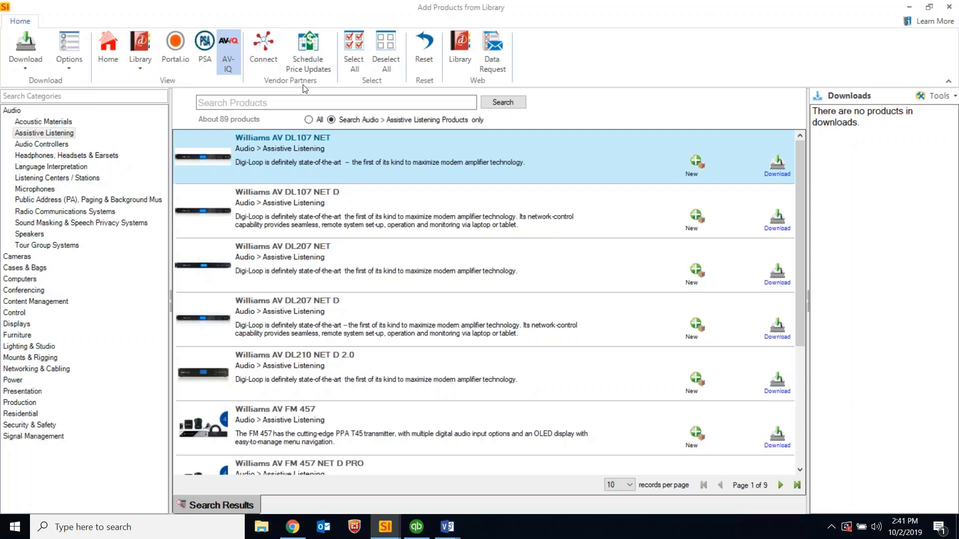
Step: Open the vendor partner connections and examine the brands covered by partners from ELAN and Elite through Legrand-On-Q and Klipsch
{"action": "left_click", "coordinate": [260, 55]}
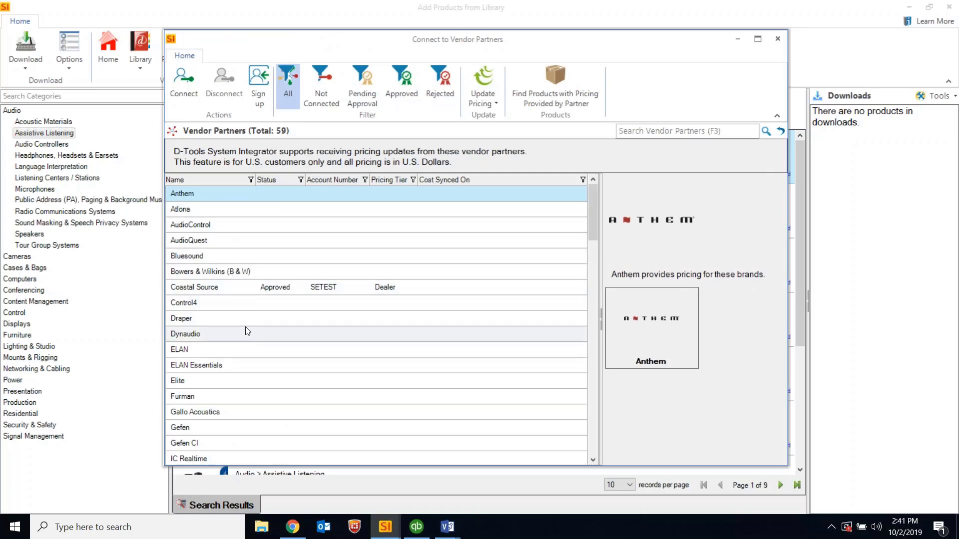
{"action": "left_click", "coordinate": [247, 346]}
{"action": "left_click", "coordinate": [241, 378]}
{"action": "left_click", "coordinate": [246, 395]}
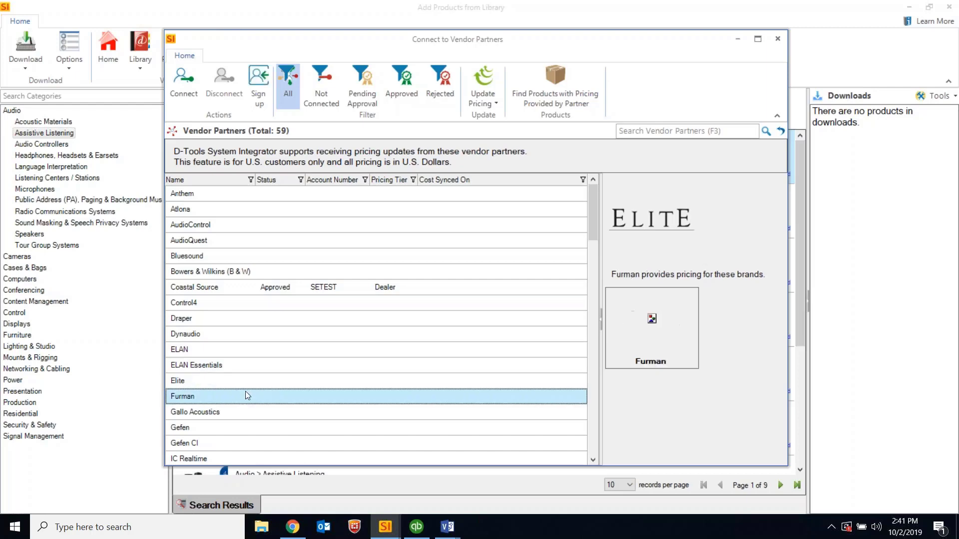
{"action": "left_click", "coordinate": [252, 412]}
{"action": "left_click", "coordinate": [281, 443]}
{"action": "scroll", "coordinate": [300, 400], "scroll_direction": "down", "scroll_amount": 4}
{"action": "left_click", "coordinate": [283, 380]}
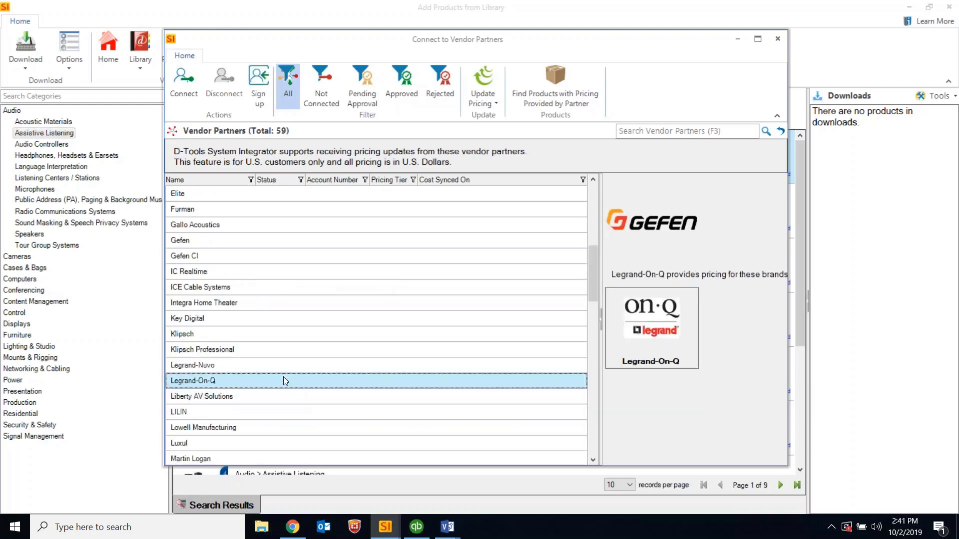
{"action": "left_click", "coordinate": [290, 349]}
{"action": "left_click", "coordinate": [293, 332]}
{"action": "scroll", "coordinate": [304, 334], "scroll_direction": "down", "scroll_amount": 5}
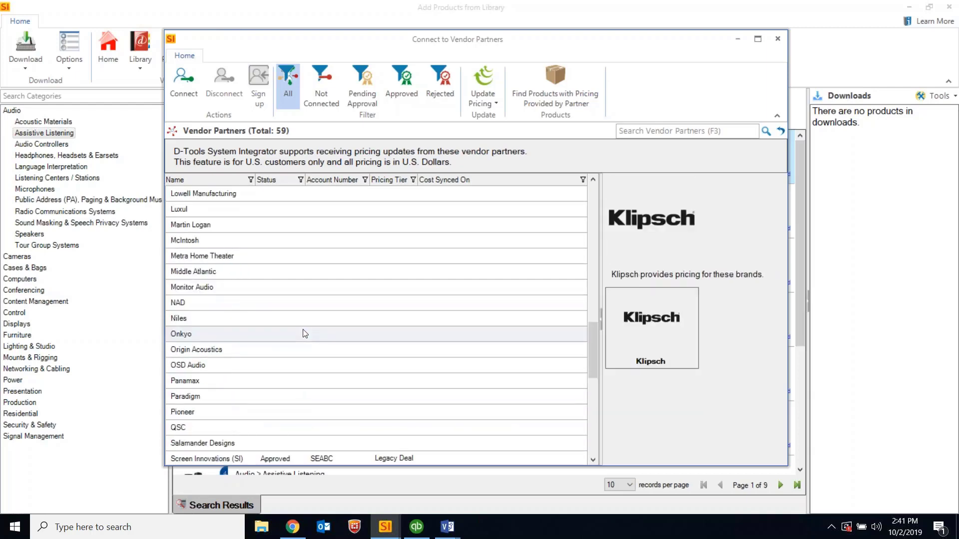
Step: Check the brands for which NAD, Monitor Audio and Middle Atlantic provide pricing
{"action": "left_click", "coordinate": [298, 301]}
{"action": "left_click", "coordinate": [297, 288]}
{"action": "left_click", "coordinate": [296, 275]}
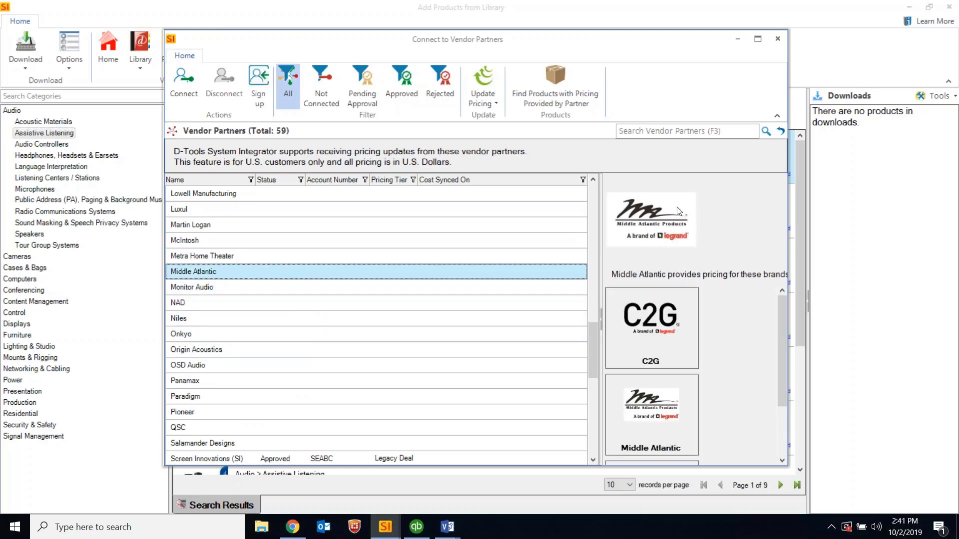
{"action": "scroll", "coordinate": [718, 315], "scroll_direction": "down", "scroll_amount": 1}
{"action": "scroll", "coordinate": [718, 324], "scroll_direction": "up", "scroll_amount": 1}
{"action": "scroll", "coordinate": [392, 316], "scroll_direction": "up", "scroll_amount": 6}
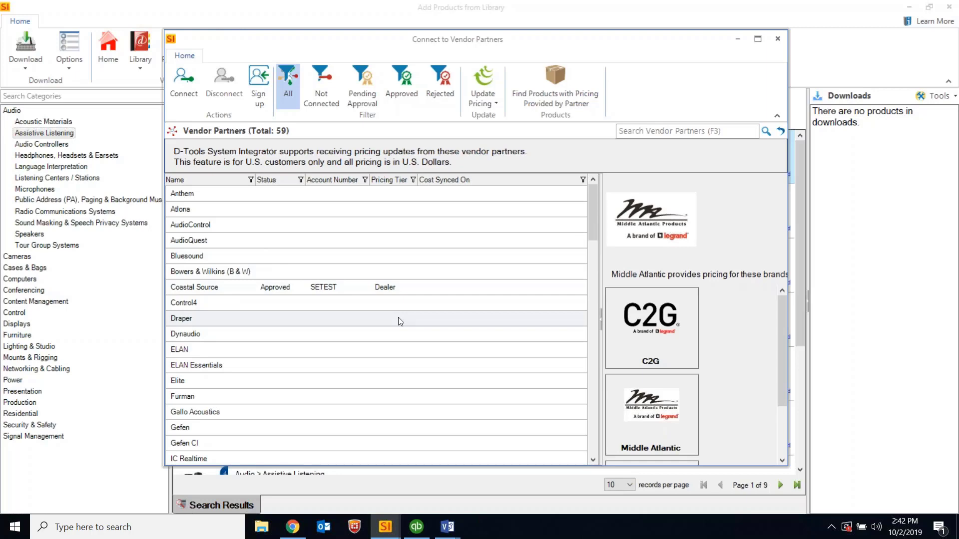
Step: Review the approved partners Coastal Source and Screen Innovations (SI), widening the Pricing Tier column to show the full tier name
{"action": "left_click", "coordinate": [277, 292]}
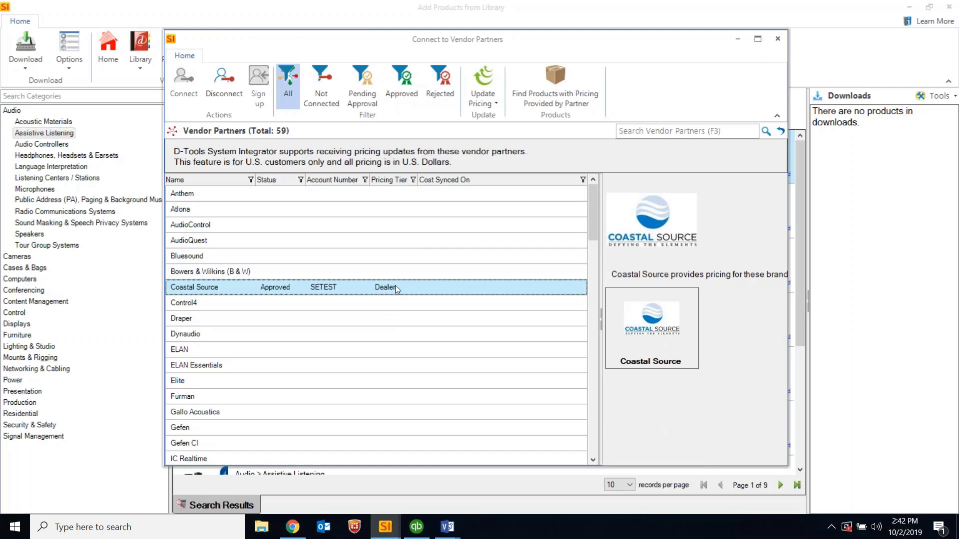
{"action": "left_click_drag", "start_coordinate": [591, 219], "coordinate": [614, 422]}
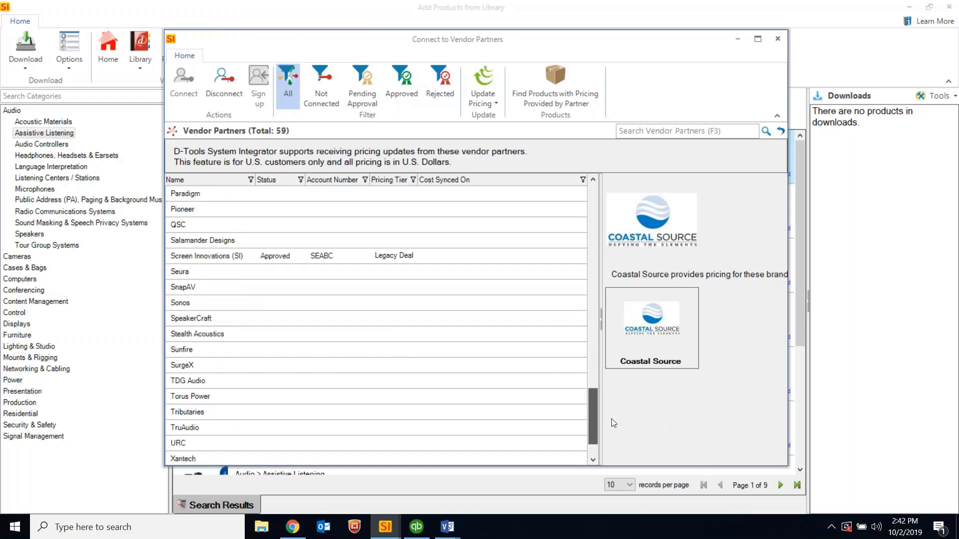
{"action": "scroll", "coordinate": [432, 209], "scroll_direction": "up", "scroll_amount": 1}
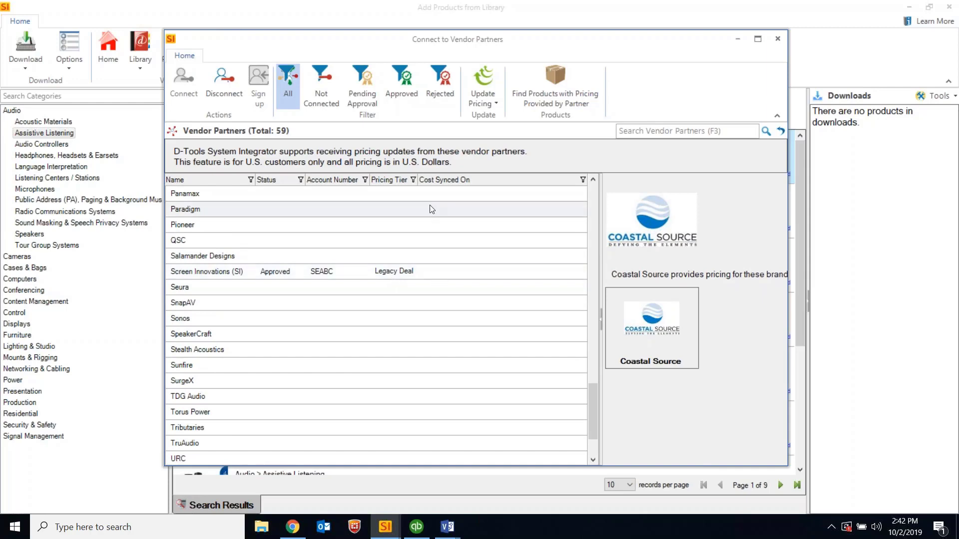
{"action": "left_click_drag", "start_coordinate": [417, 180], "coordinate": [437, 179]}
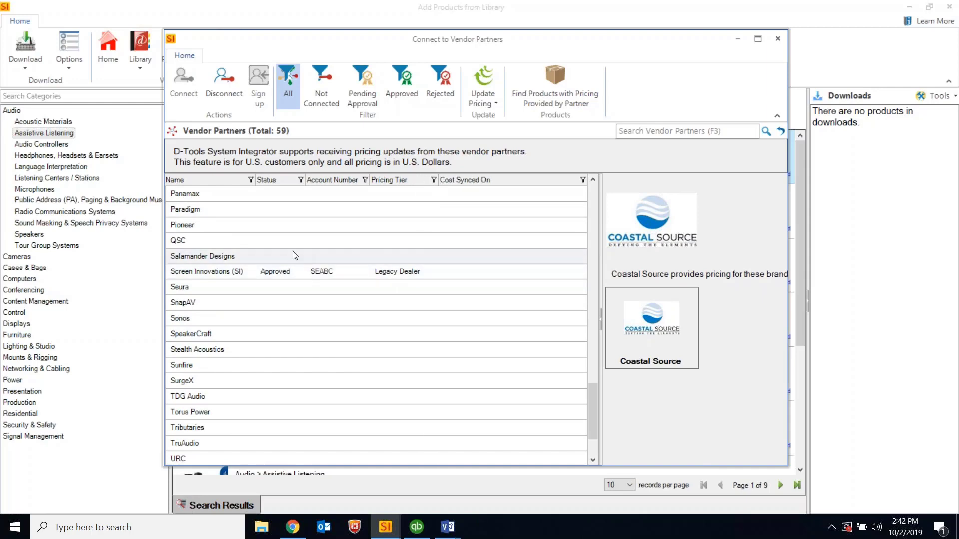
{"action": "scroll", "coordinate": [445, 318], "scroll_direction": "up", "scroll_amount": 12}
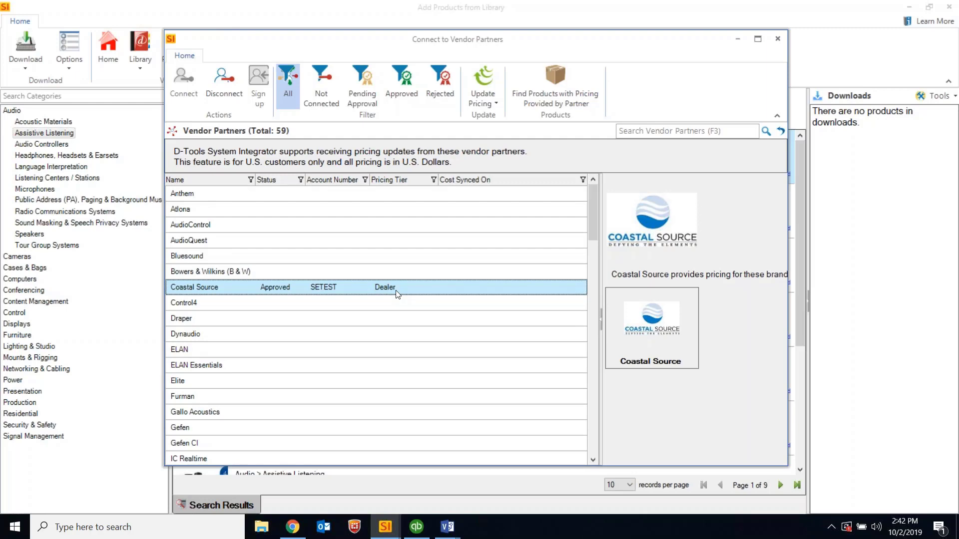
Step: Examine the account details required to connect to Atlona, cancel the form, and look at the AudioQuest and Dynaudio partners
{"action": "left_click", "coordinate": [300, 226]}
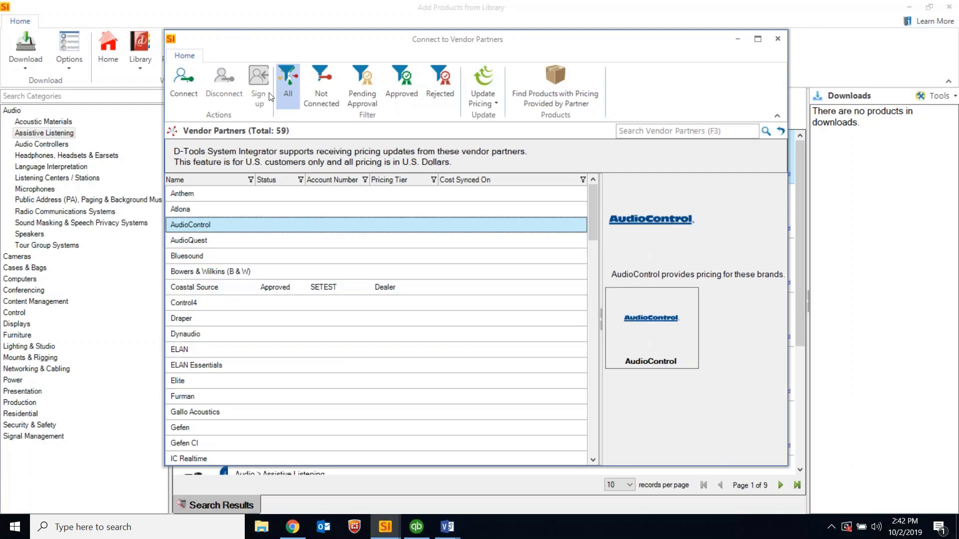
{"action": "left_click", "coordinate": [266, 209]}
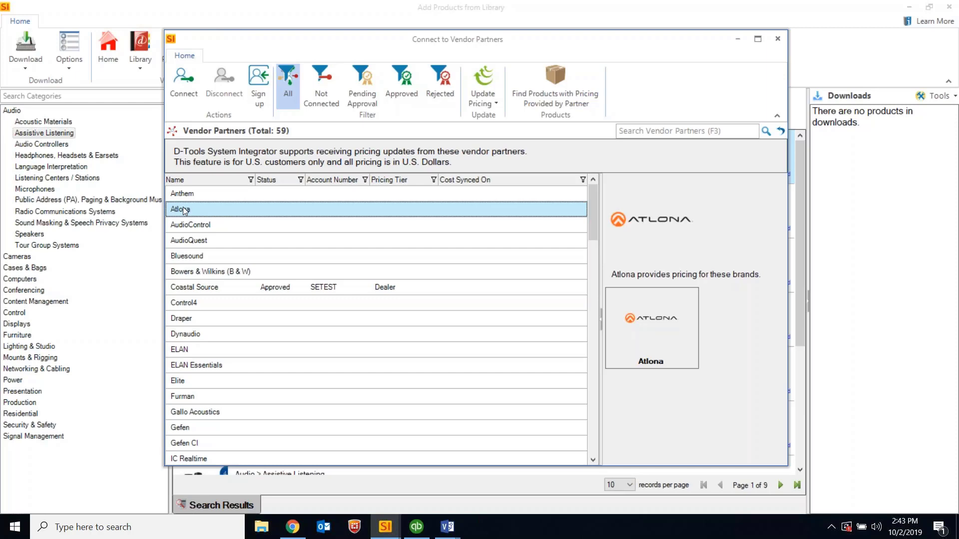
{"action": "left_click", "coordinate": [181, 97]}
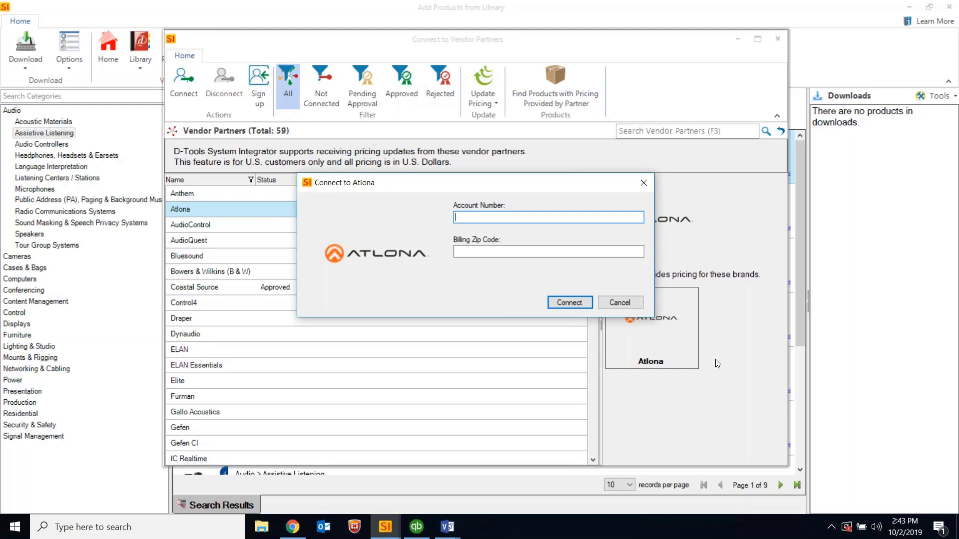
{"action": "left_click", "coordinate": [624, 303]}
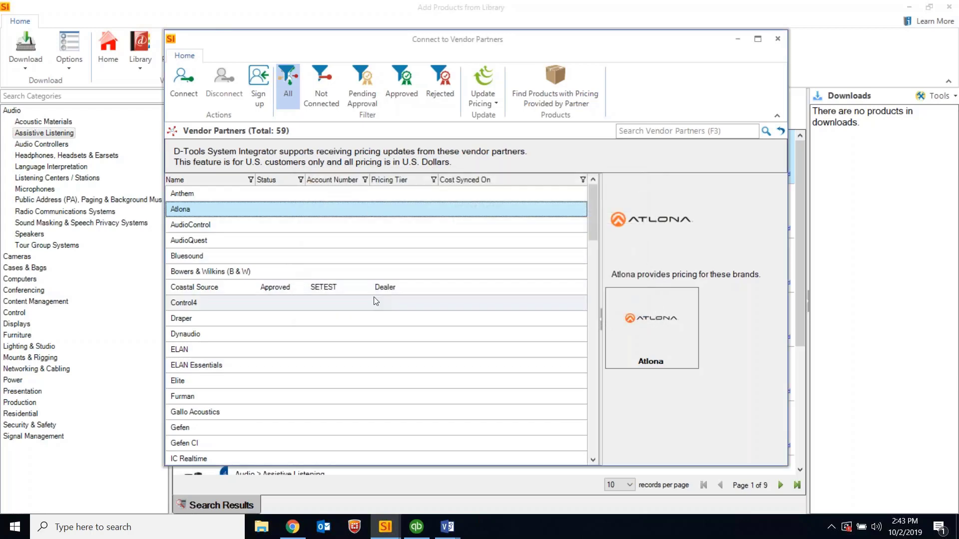
{"action": "left_click", "coordinate": [286, 242]}
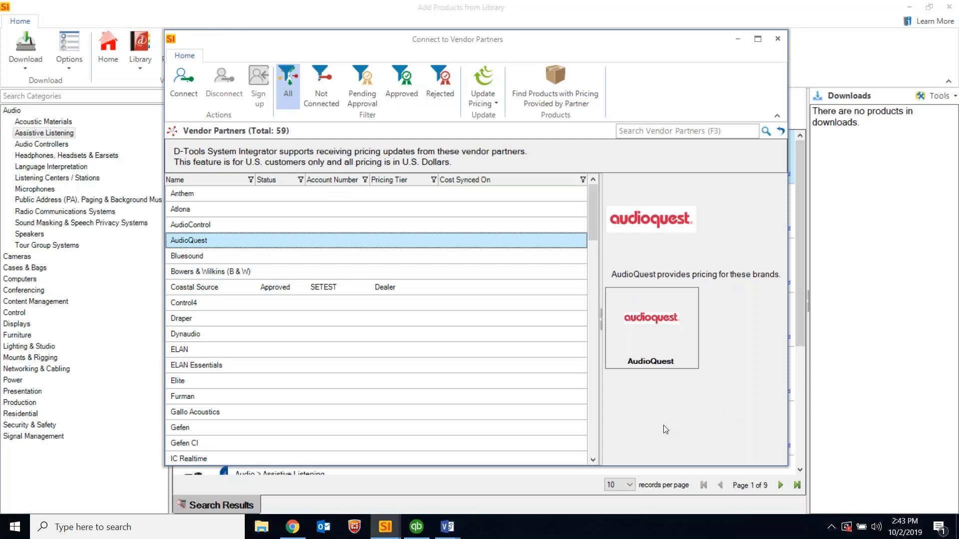
{"action": "left_click", "coordinate": [300, 334]}
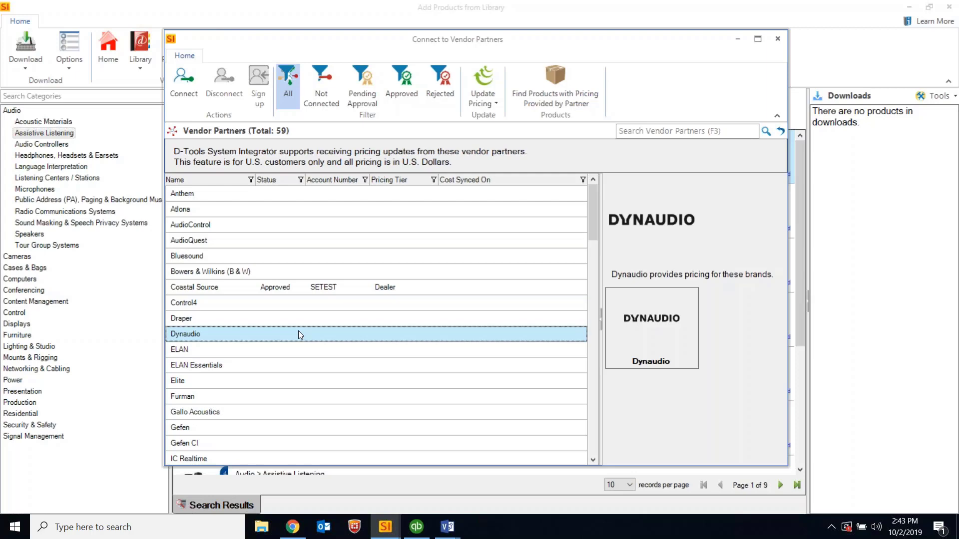
Step: Update the Coastal Source products BT16EXWT and BT16VB with partner pricing, and close the vendor partner list
{"action": "left_click", "coordinate": [322, 289]}
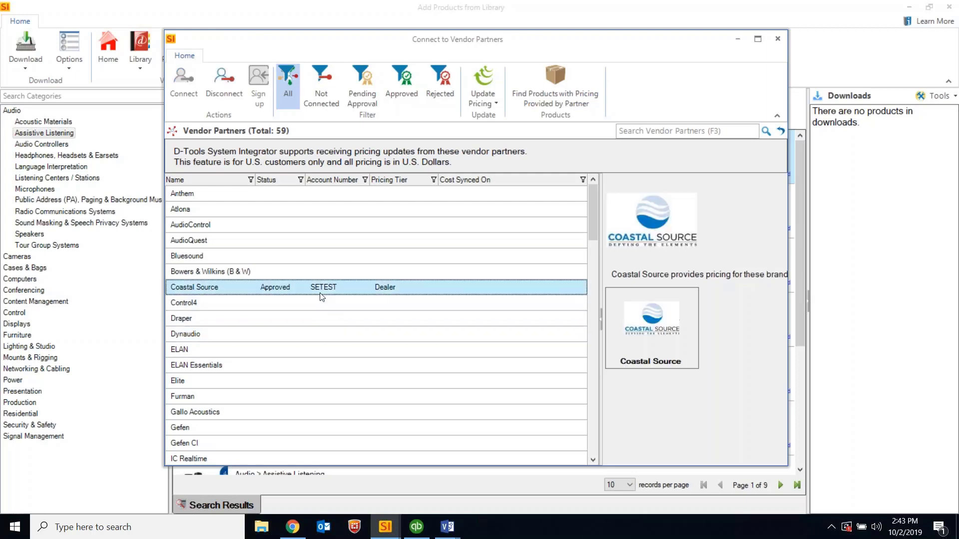
{"action": "scroll", "coordinate": [327, 329], "scroll_direction": "down", "scroll_amount": 1}
{"action": "scroll", "coordinate": [223, 288], "scroll_direction": "up", "scroll_amount": 1}
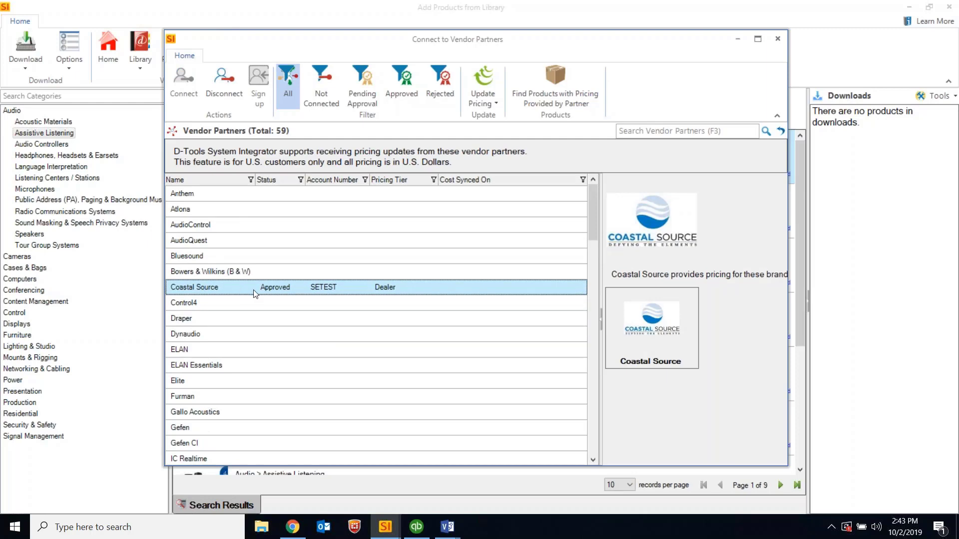
{"action": "left_click", "coordinate": [551, 94]}
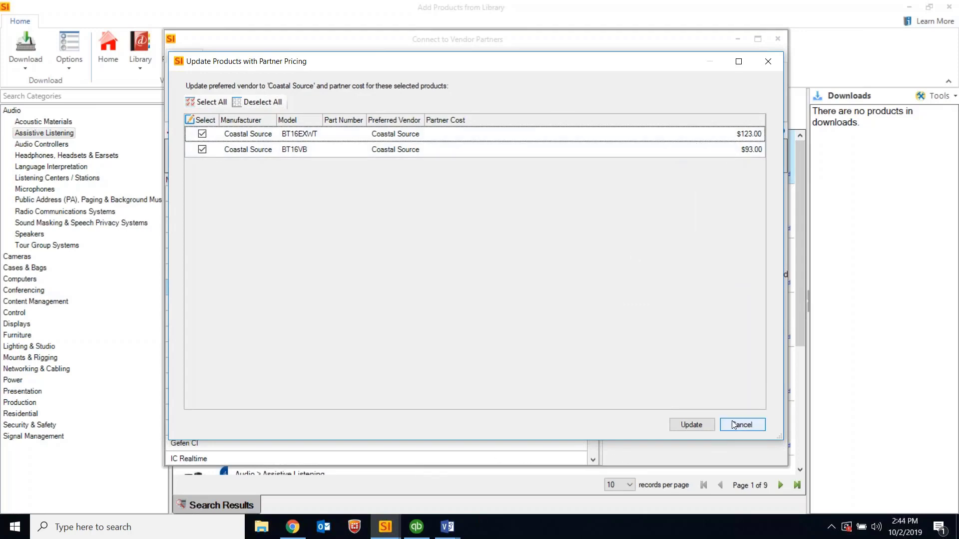
{"action": "left_click", "coordinate": [674, 428]}
{"action": "left_click", "coordinate": [564, 307]}
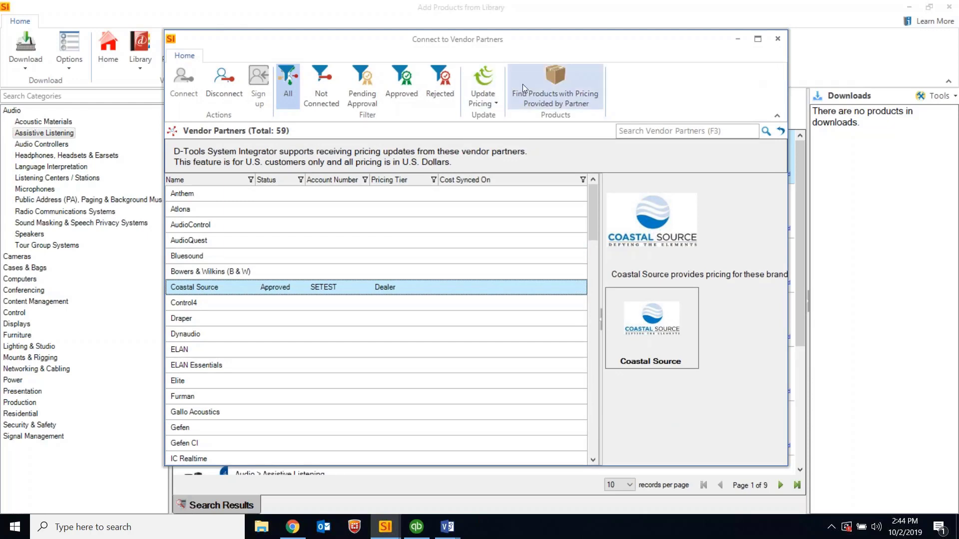
{"action": "left_click", "coordinate": [494, 102]}
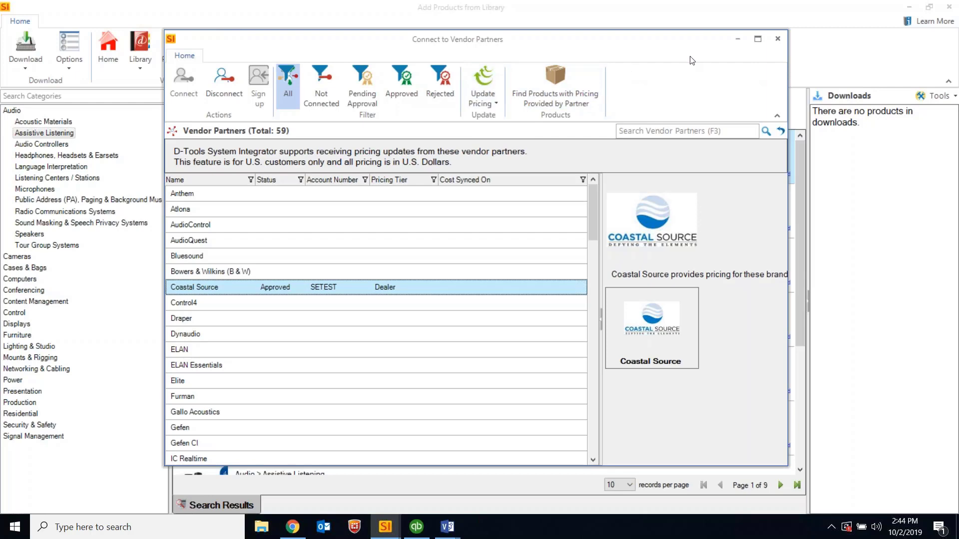
{"action": "left_click", "coordinate": [775, 44]}
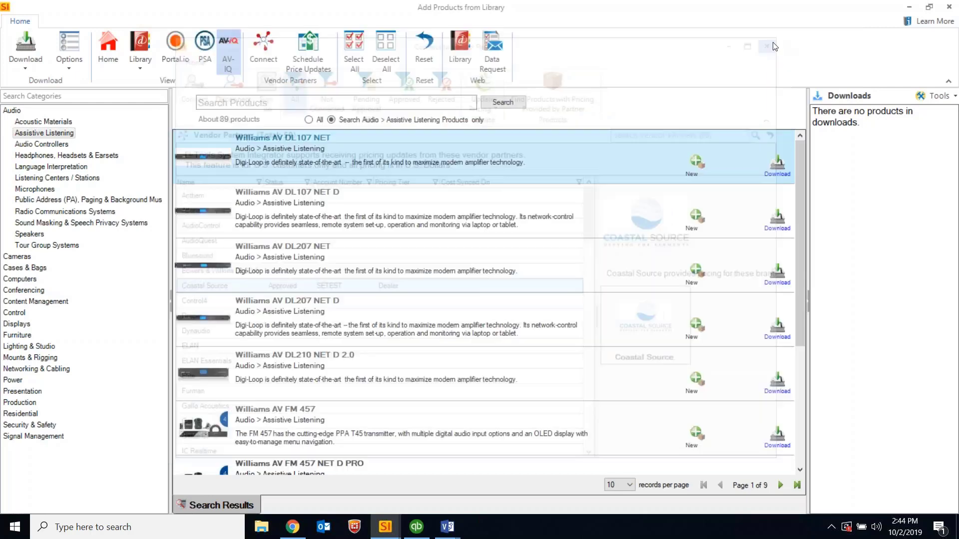
Step: Try including price types B and C in the vendor price update schedule, leave it unsaved, and return to the product catalog
{"action": "left_click", "coordinate": [307, 53]}
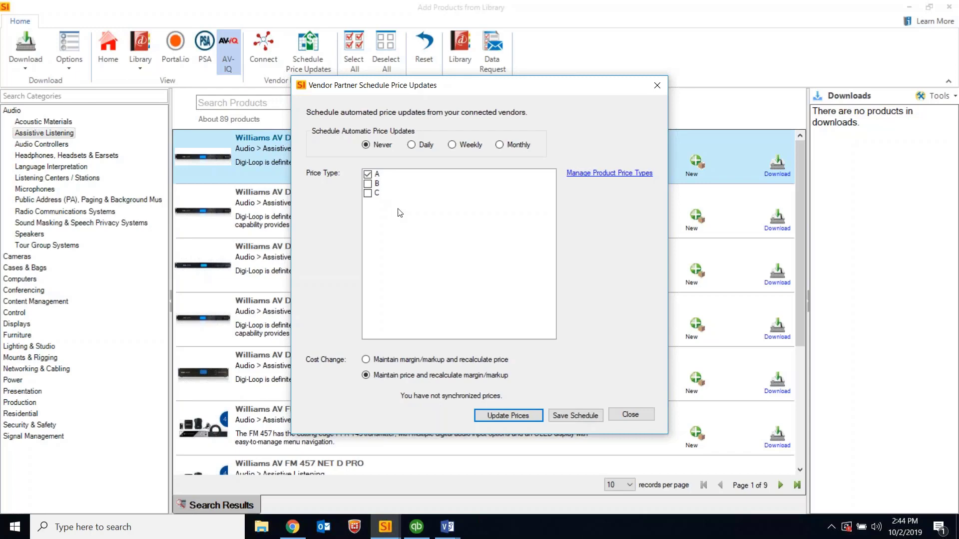
{"action": "left_click", "coordinate": [368, 183]}
{"action": "left_click", "coordinate": [368, 183]}
{"action": "left_click", "coordinate": [369, 194]}
{"action": "left_click", "coordinate": [369, 194]}
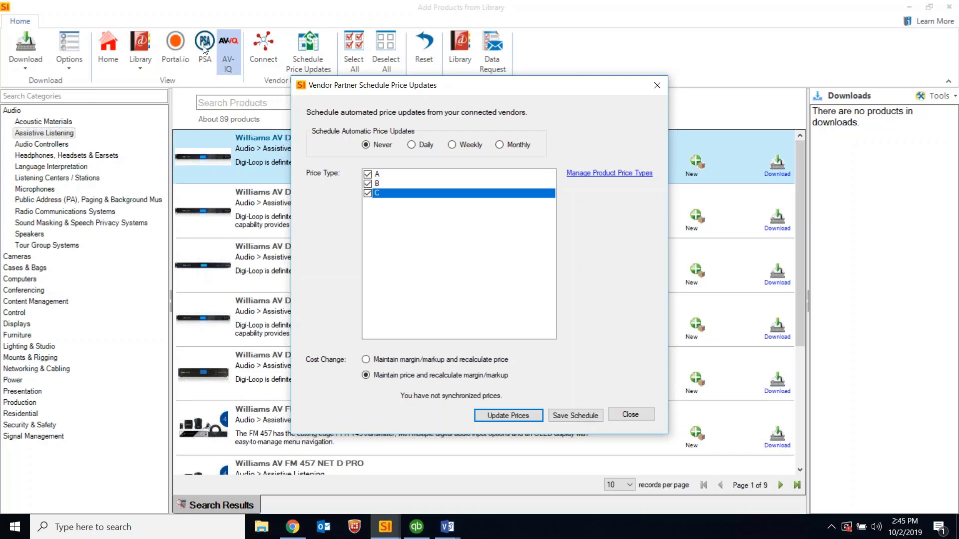
{"action": "left_click", "coordinate": [657, 86]}
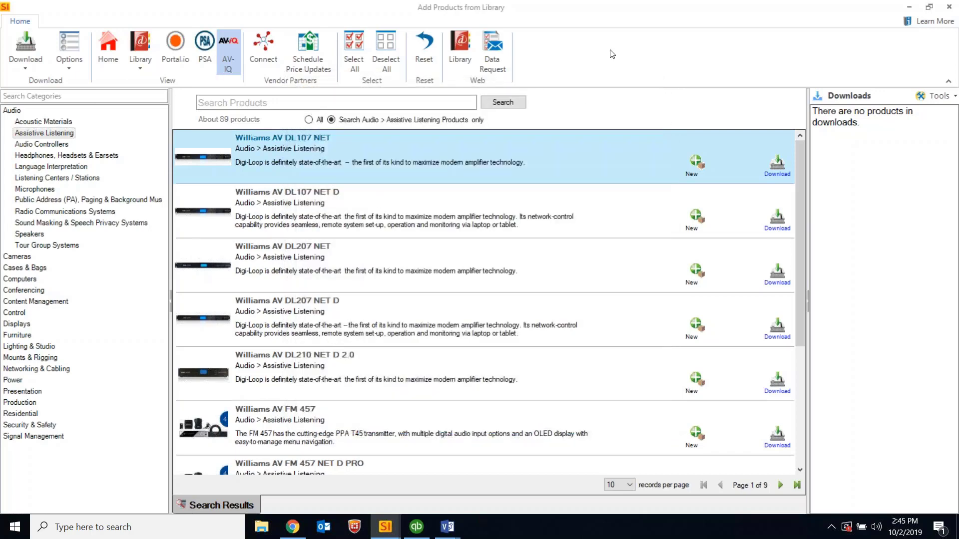
{"action": "left_click", "coordinate": [950, 9]}
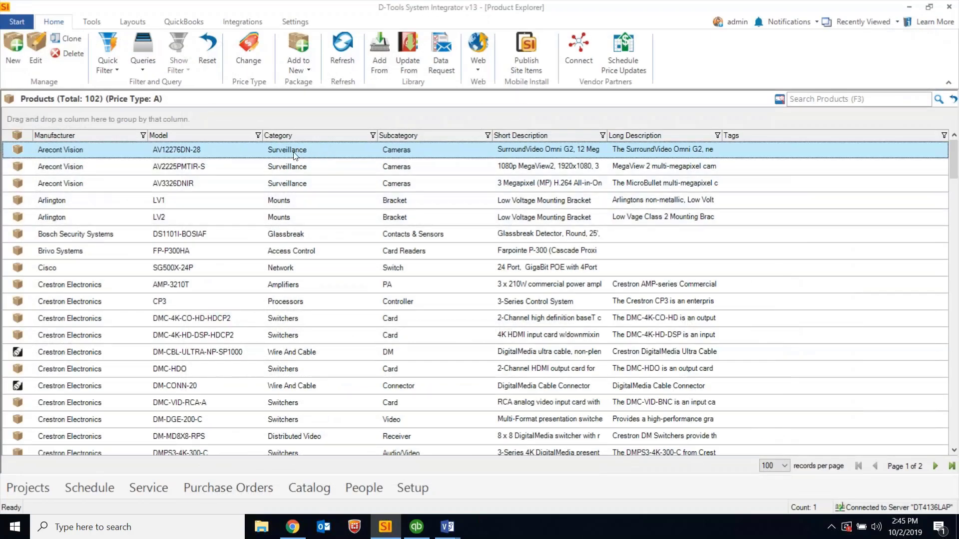
Step: Refresh the product catalog and open the price details of the Coastal Source product BT16EXWT
{"action": "double_click", "coordinate": [295, 154]}
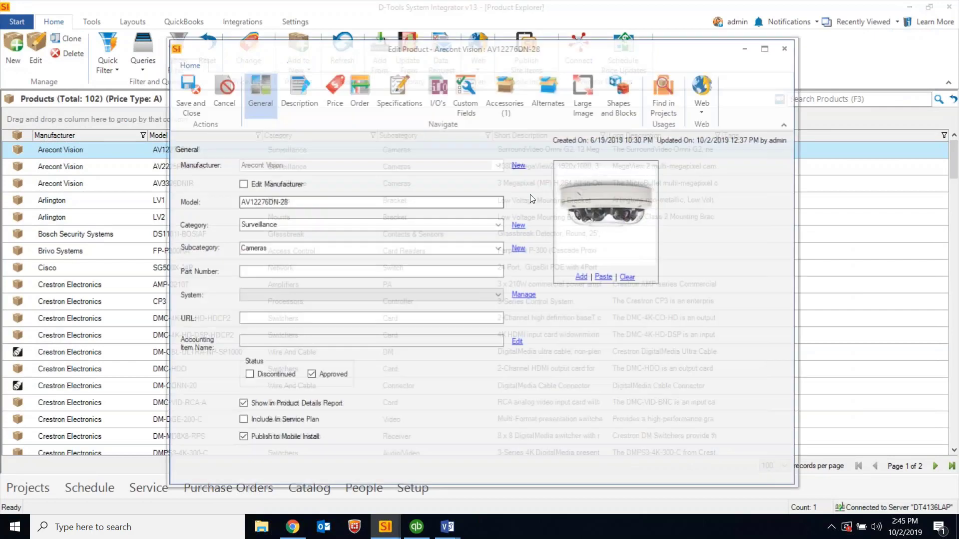
{"action": "left_click", "coordinate": [787, 47]}
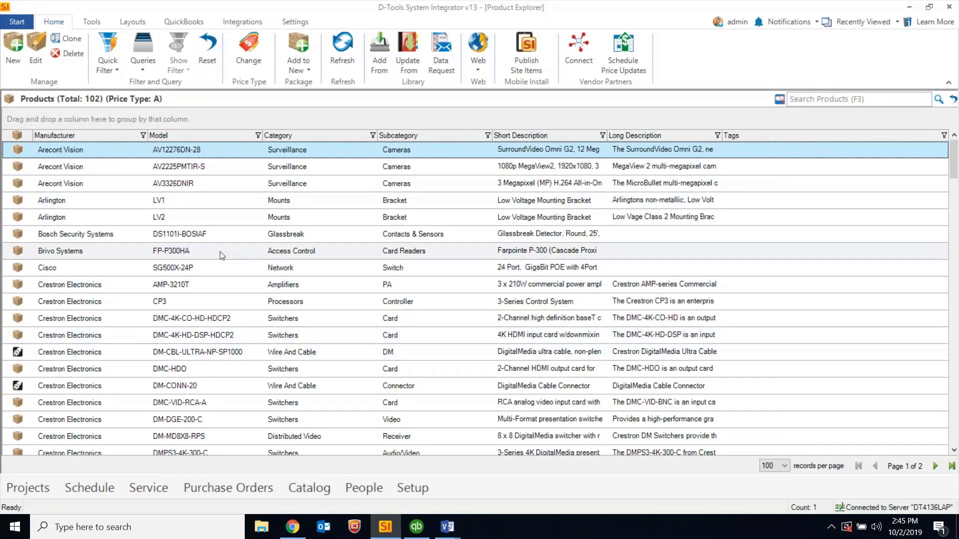
{"action": "left_click", "coordinate": [331, 61]}
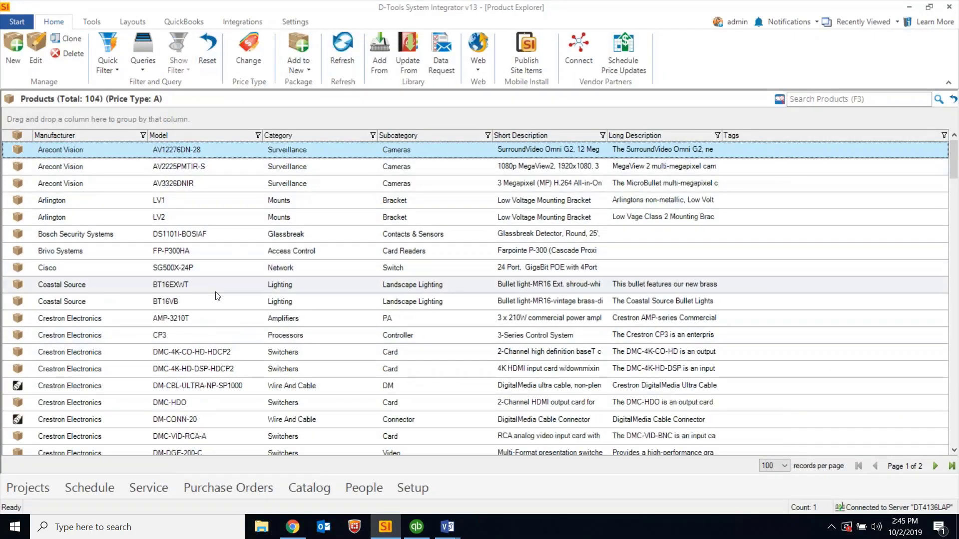
{"action": "double_click", "coordinate": [272, 289]}
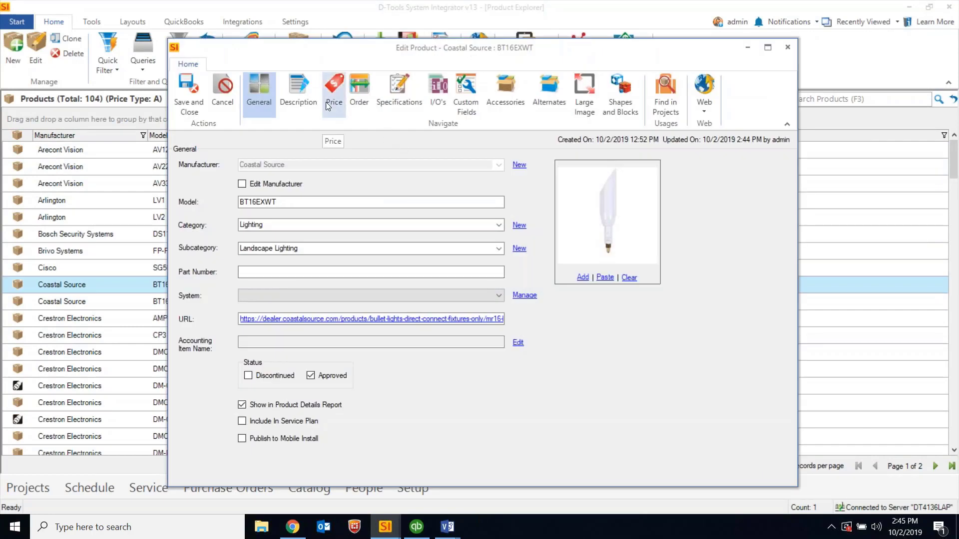
{"action": "left_click", "coordinate": [326, 102]}
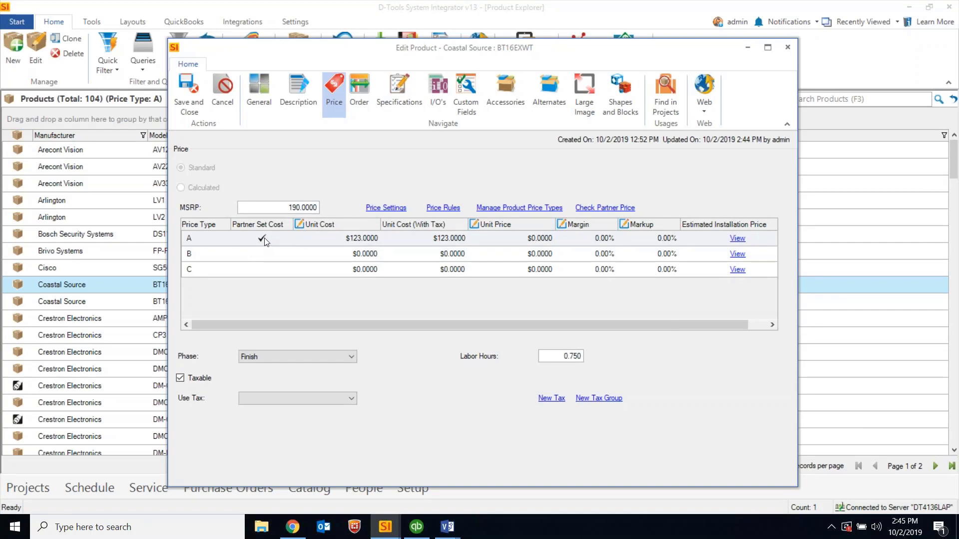
Step: Try setting the price type A unit cost of BT16EXWT to 100, return to its general details, and close the product without saving
{"action": "left_click", "coordinate": [358, 237]}
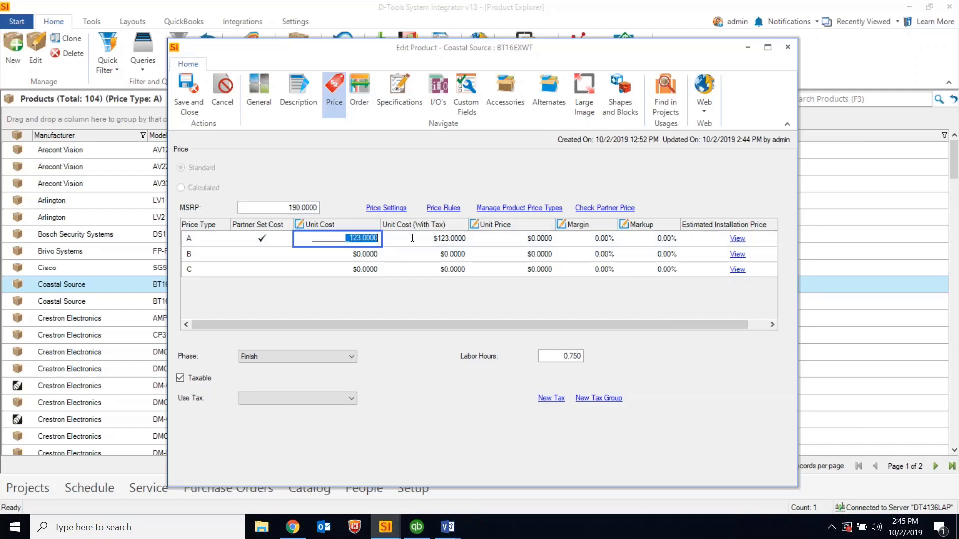
{"action": "type", "text": "100"}
{"action": "key", "text": "Tab"}
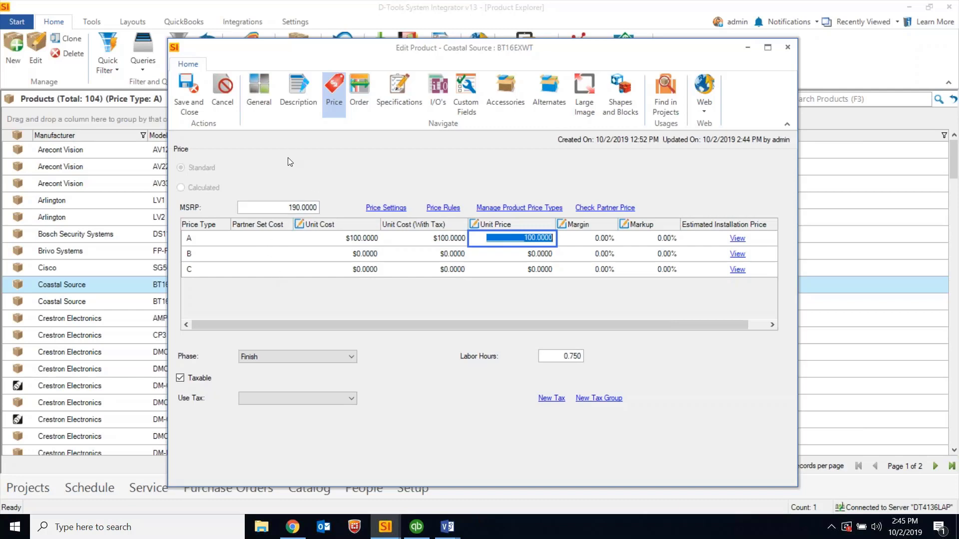
{"action": "left_click", "coordinate": [255, 92]}
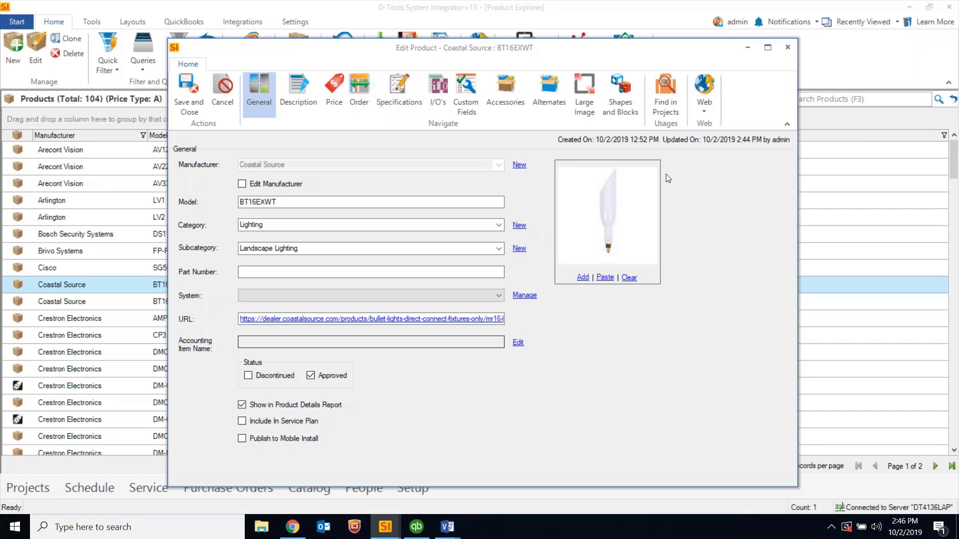
{"action": "left_click", "coordinate": [787, 48]}
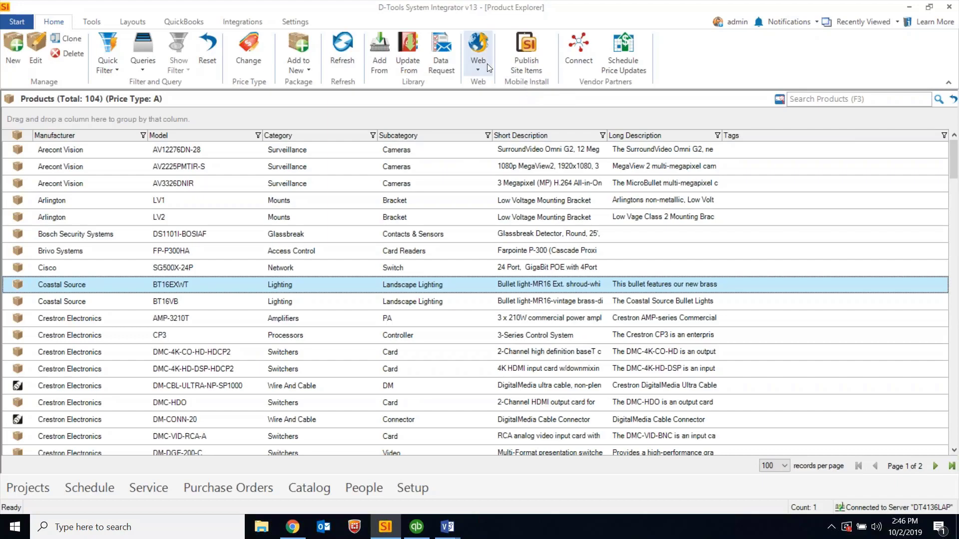
Step: Review the site items available for publishing to Mobile Install, including their unit prices, and close the list without publishing
{"action": "left_click", "coordinate": [527, 56]}
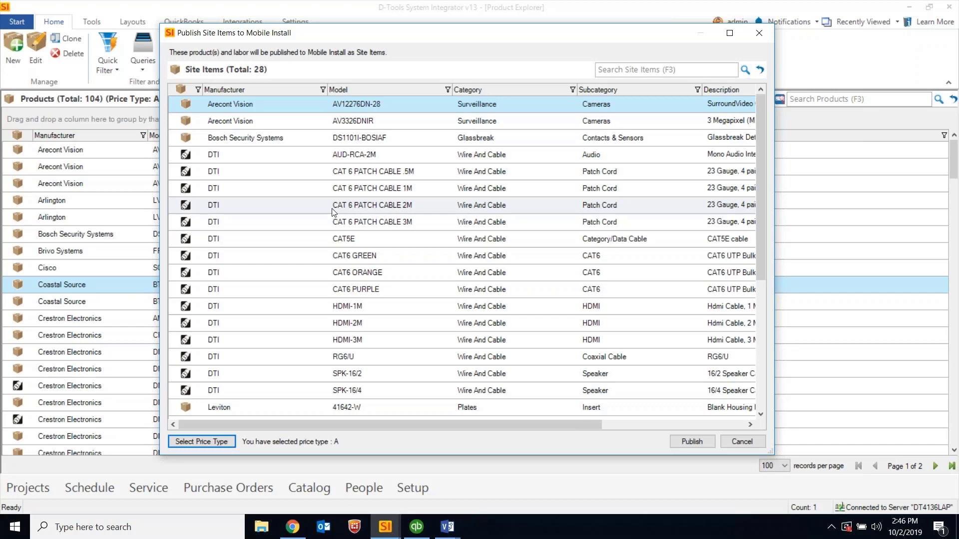
{"action": "left_click_drag", "start_coordinate": [416, 424], "coordinate": [618, 415]}
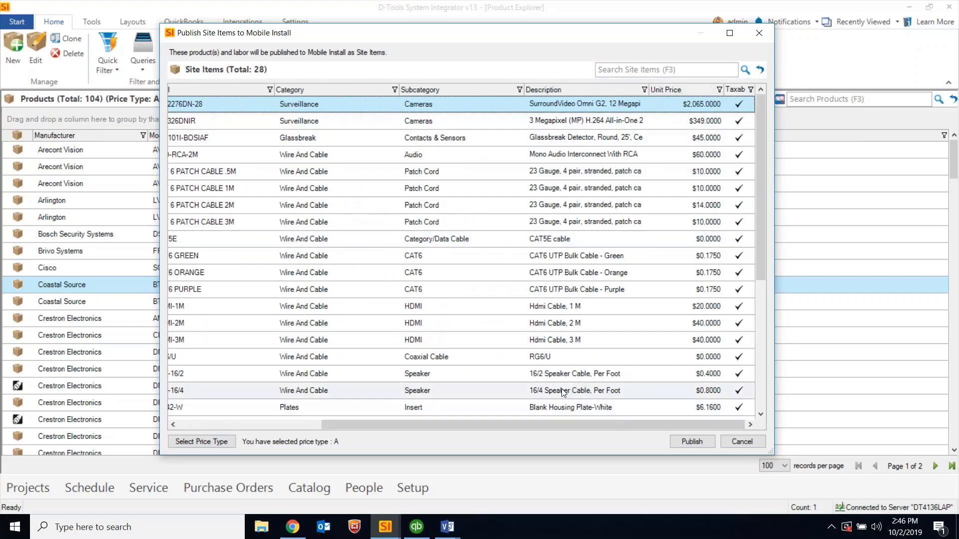
{"action": "left_click_drag", "start_coordinate": [574, 424], "coordinate": [265, 426]}
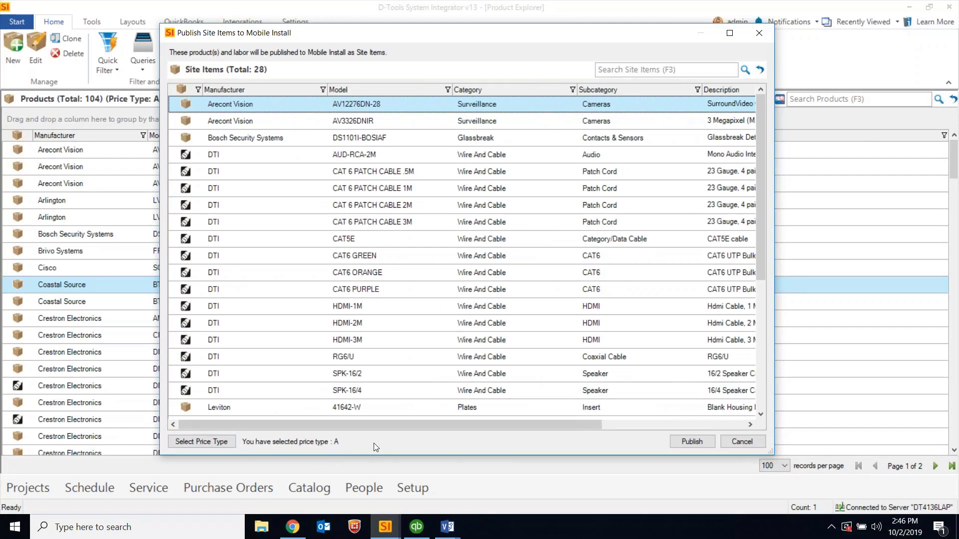
{"action": "scroll", "coordinate": [442, 322], "scroll_direction": "down", "scroll_amount": 3}
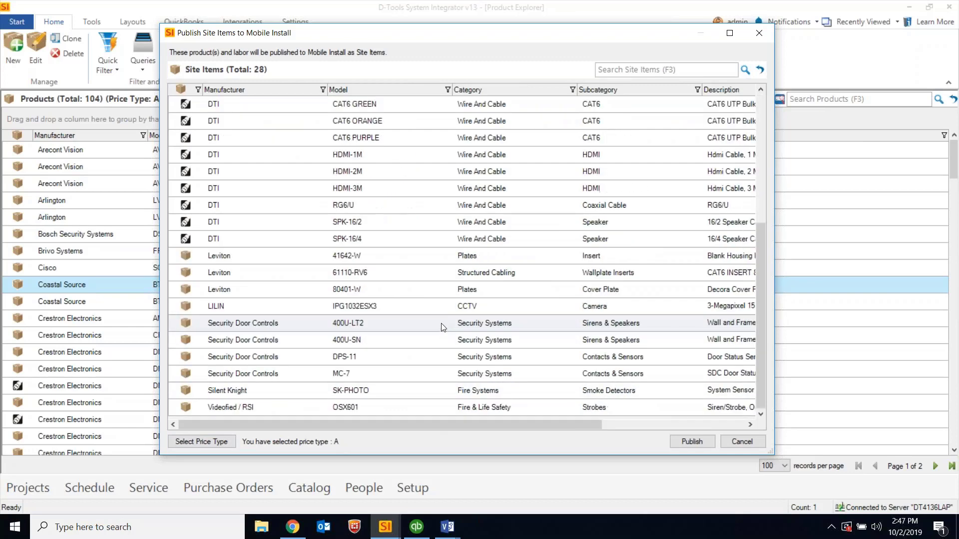
{"action": "scroll", "coordinate": [442, 323], "scroll_direction": "up", "scroll_amount": 3}
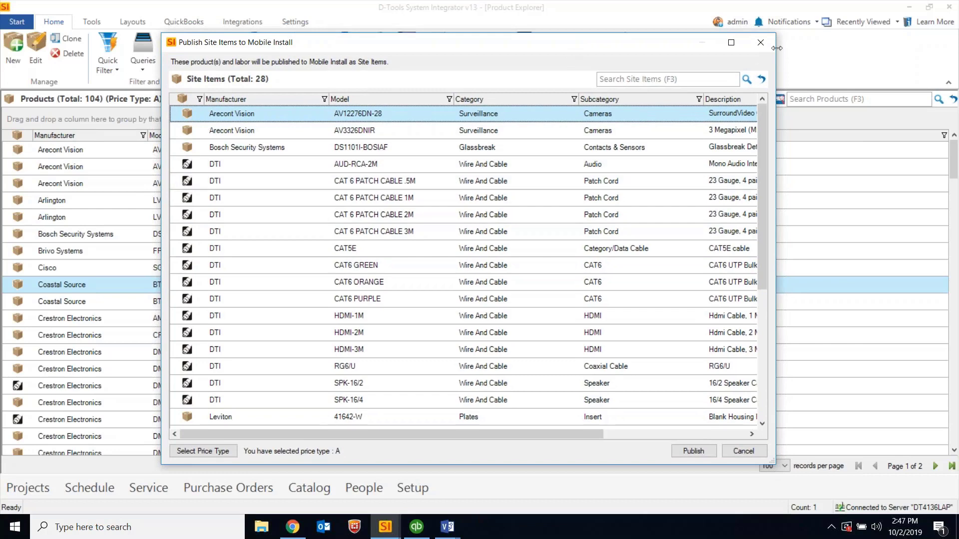
{"action": "left_click", "coordinate": [760, 42]}
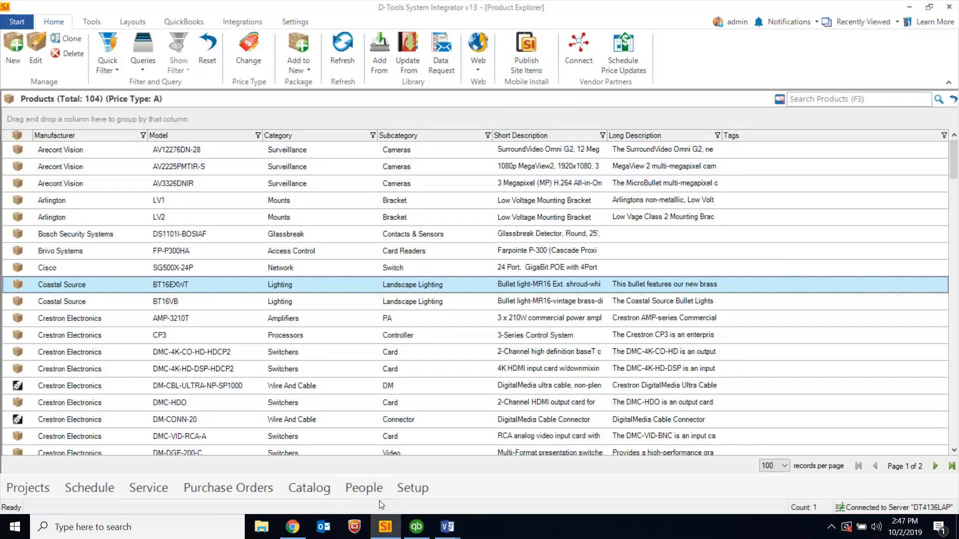
Step: Switch to Mobile Install in the browser and open the site items of the Install Stuff task
{"action": "left_click", "coordinate": [292, 527]}
{"action": "left_click", "coordinate": [80, 11]}
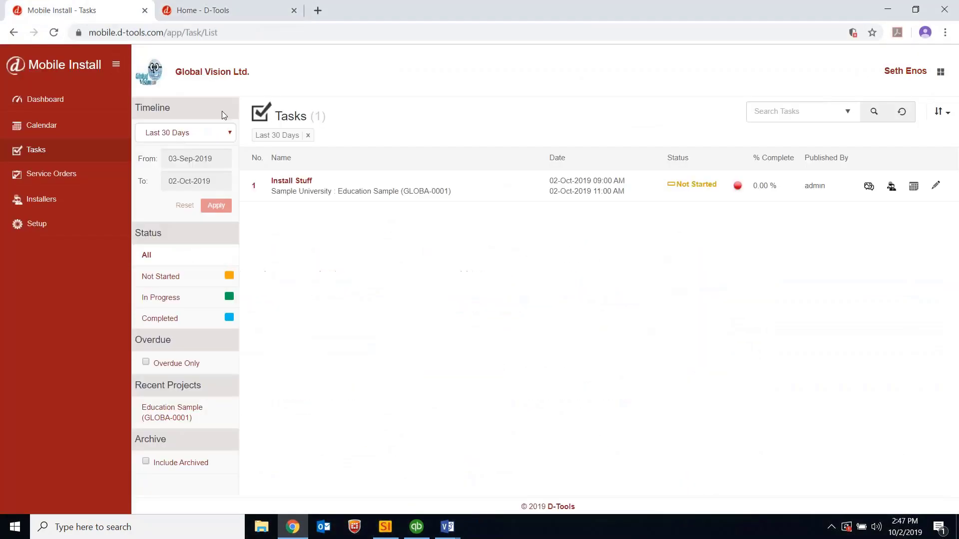
{"action": "left_click", "coordinate": [296, 183]}
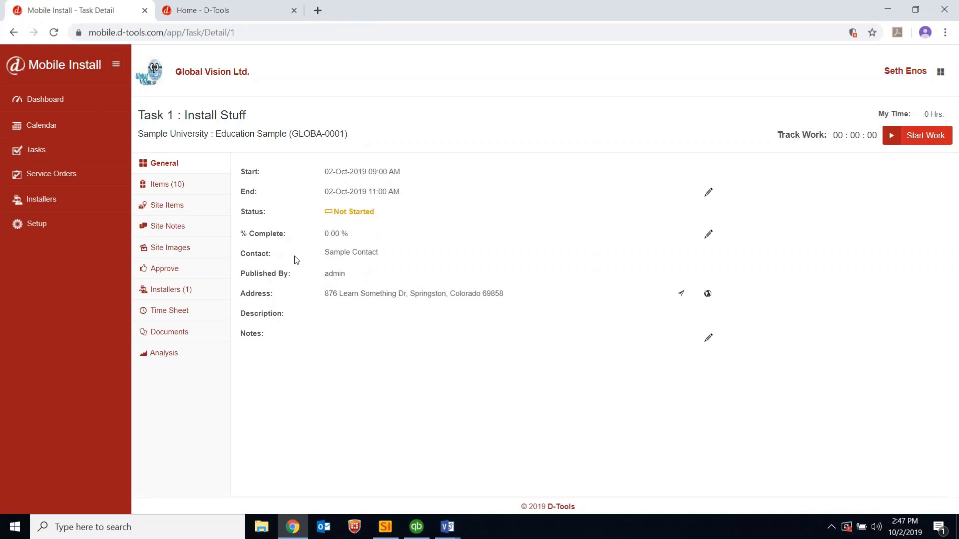
{"action": "left_click", "coordinate": [179, 205]}
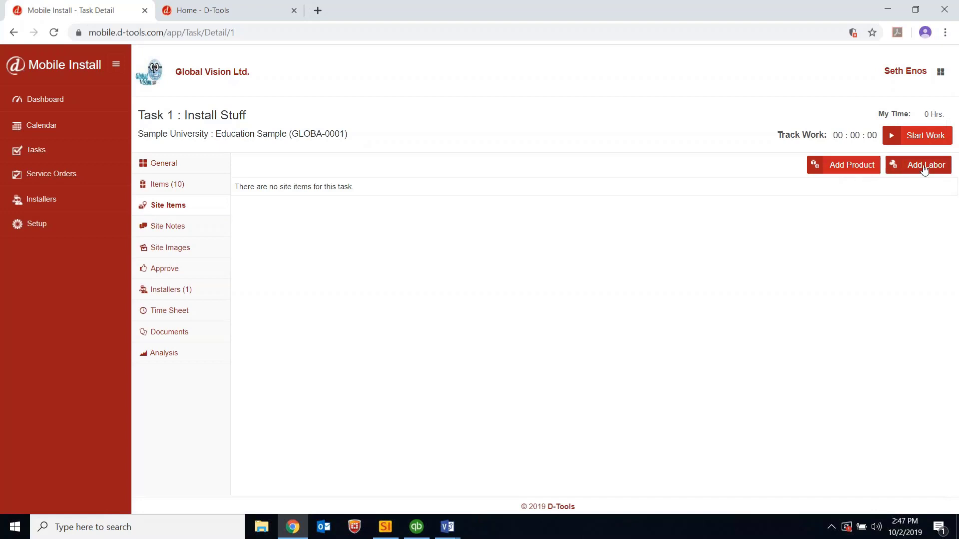
Step: Start adding a product to the task's site items, browse the SI catalog products, and close the catalog list without choosing one
{"action": "left_click", "coordinate": [838, 170]}
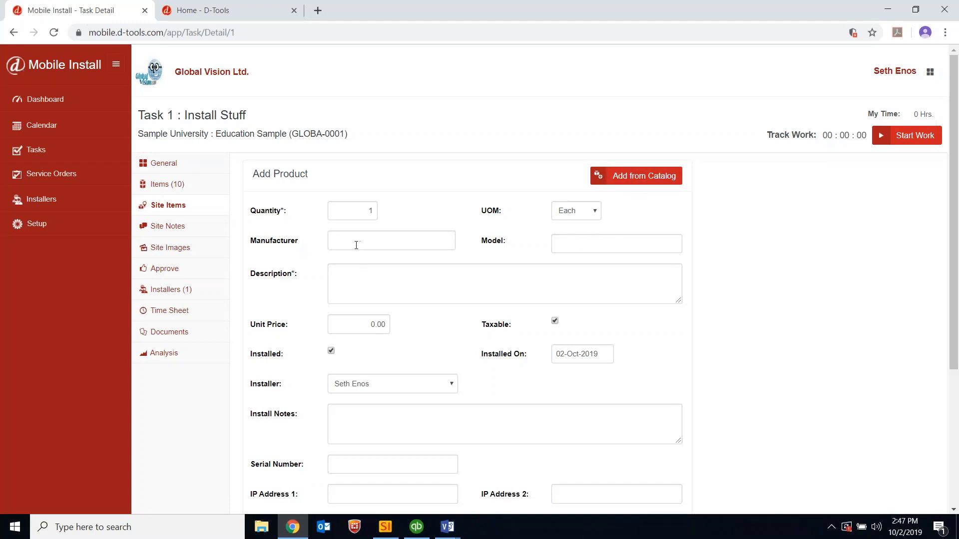
{"action": "left_click", "coordinate": [364, 330]}
{"action": "left_click", "coordinate": [632, 184]}
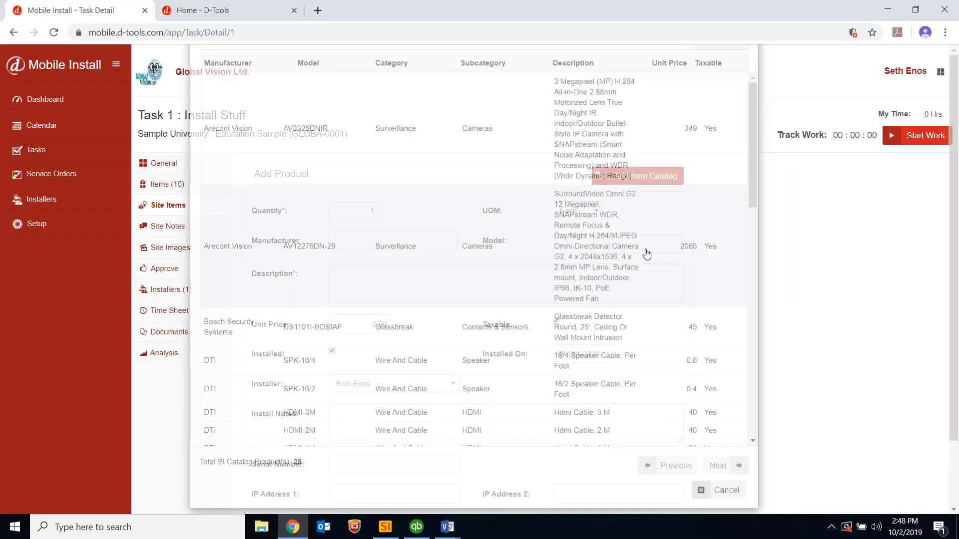
{"action": "scroll", "coordinate": [442, 227], "scroll_direction": "down", "scroll_amount": 3}
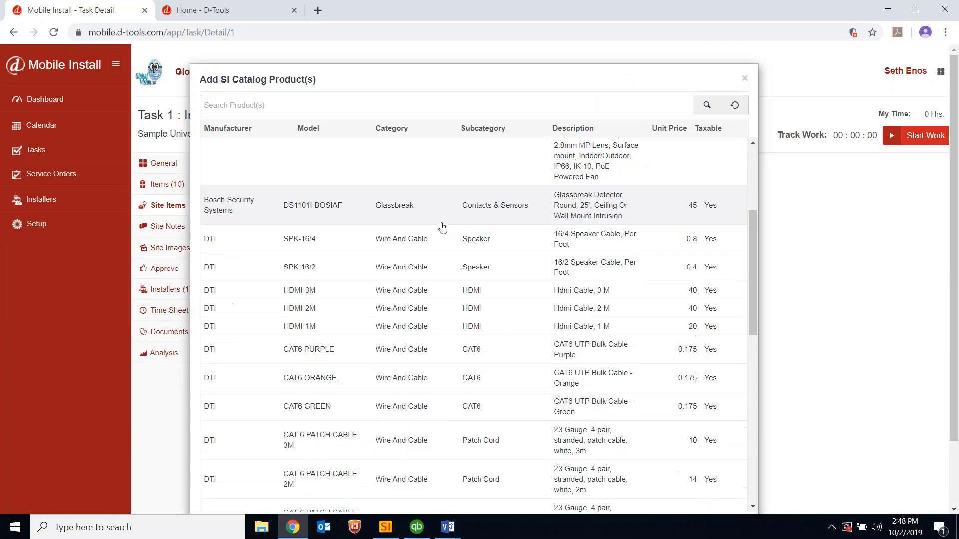
{"action": "scroll", "coordinate": [442, 228], "scroll_direction": "down", "scroll_amount": 6}
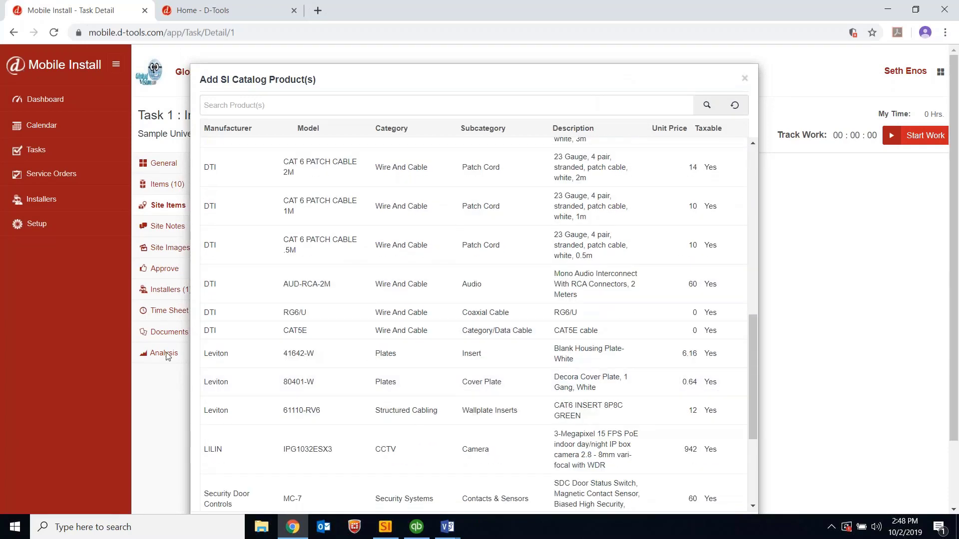
{"action": "left_click", "coordinate": [744, 78]}
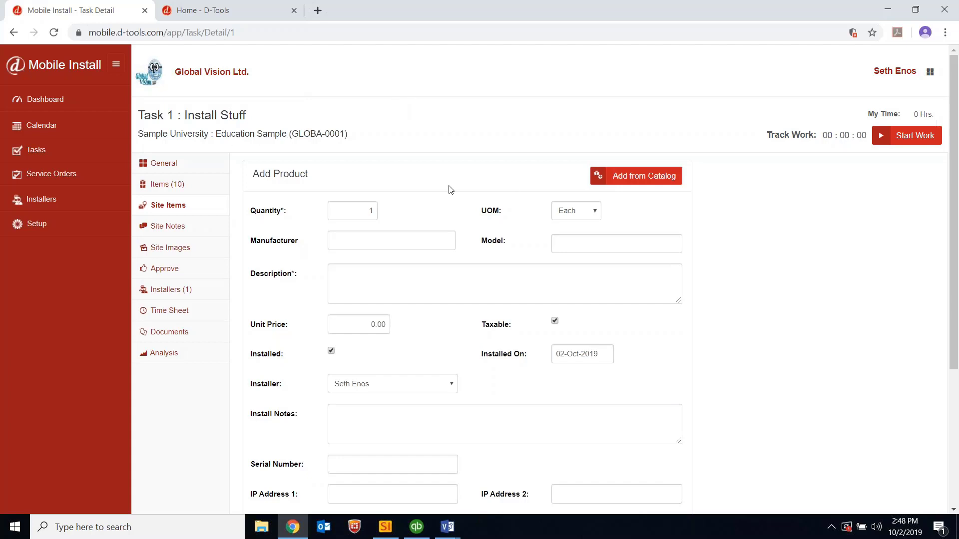
Step: On the D-Tools support site, open the SI v13 Release Notes from the v13 Administrator Guide's Installing SI section
{"action": "left_click", "coordinate": [227, 15]}
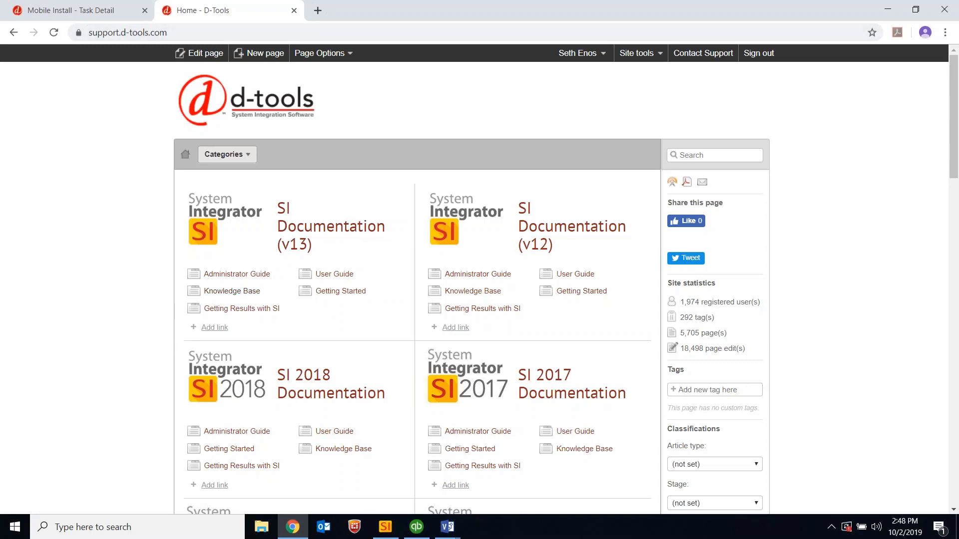
{"action": "left_click", "coordinate": [237, 274]}
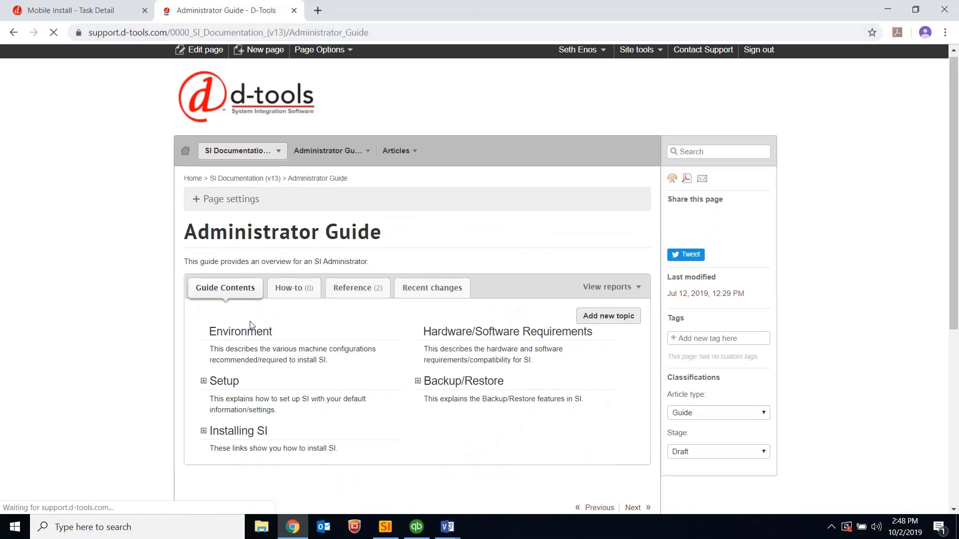
{"action": "scroll", "coordinate": [251, 325], "scroll_direction": "down", "scroll_amount": 1}
{"action": "left_click", "coordinate": [203, 372]}
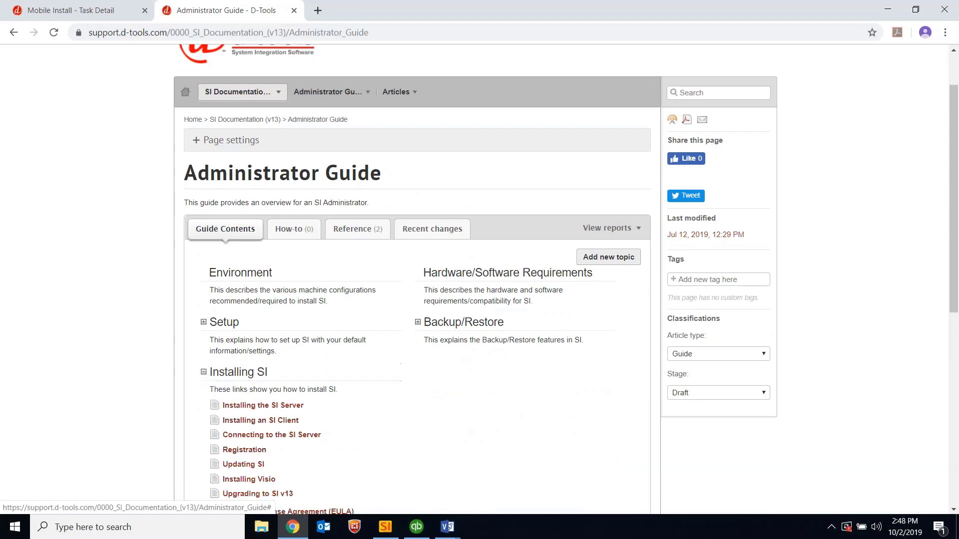
{"action": "scroll", "coordinate": [230, 282], "scroll_direction": "down", "scroll_amount": 5}
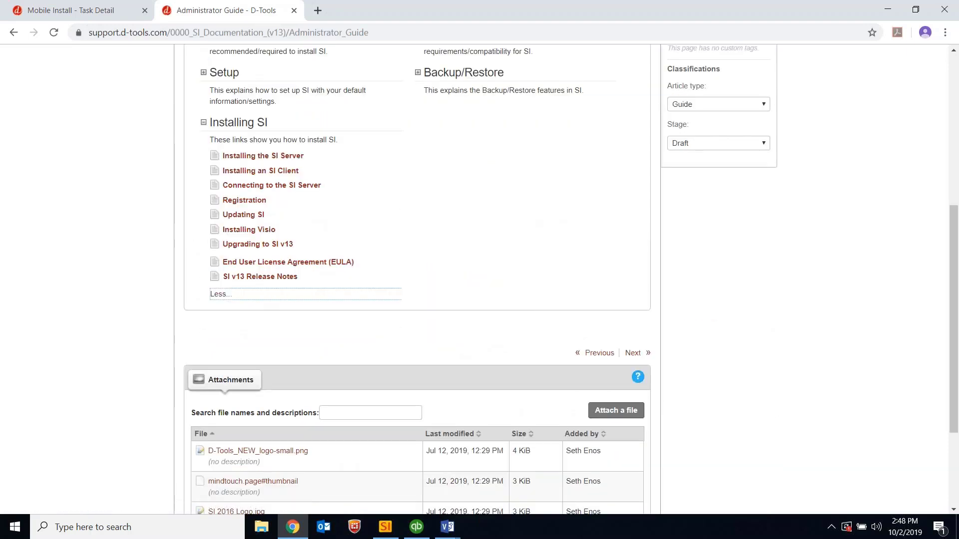
{"action": "left_click", "coordinate": [276, 277]}
Step: Review the SI v13 release notes from Major Features through Miscellaneous, and return to the System Integrator product catalog
{"action": "scroll", "coordinate": [411, 232], "scroll_direction": "down", "scroll_amount": 2}
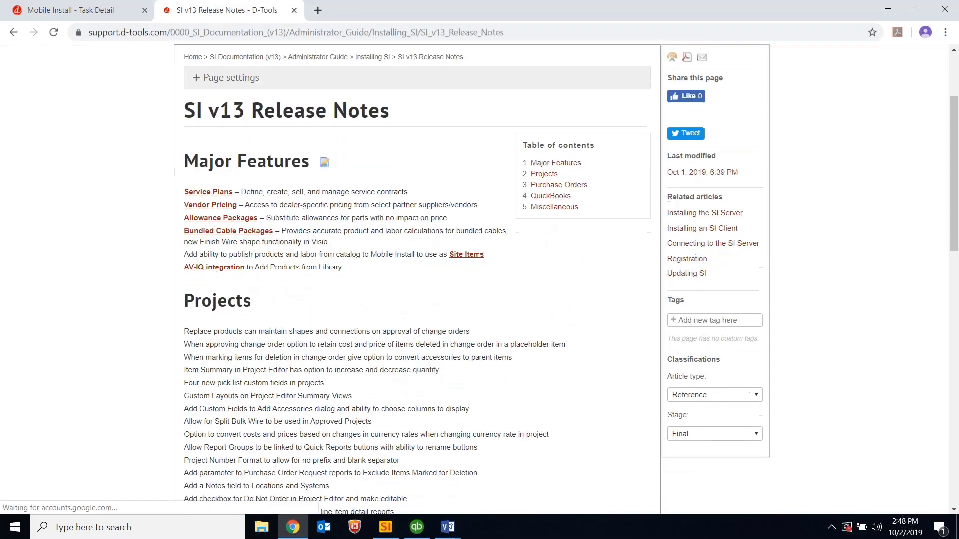
{"action": "scroll", "coordinate": [397, 346], "scroll_direction": "down", "scroll_amount": 15}
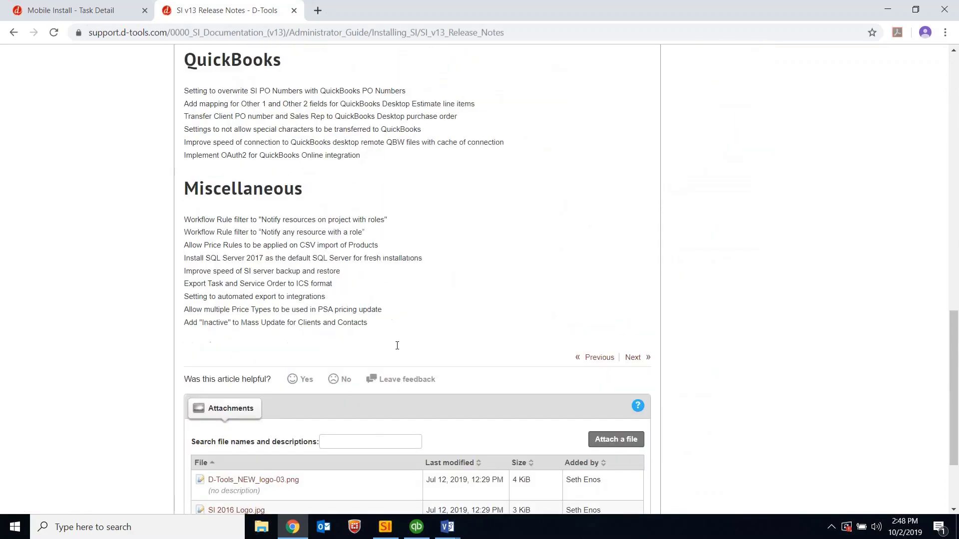
{"action": "scroll", "coordinate": [397, 345], "scroll_direction": "up", "scroll_amount": 15}
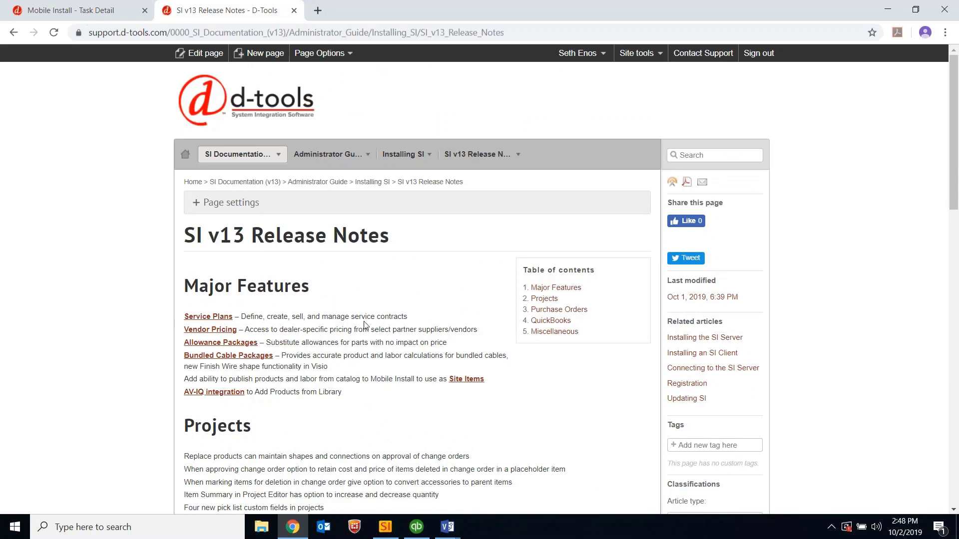
{"action": "left_click", "coordinate": [887, 10]}
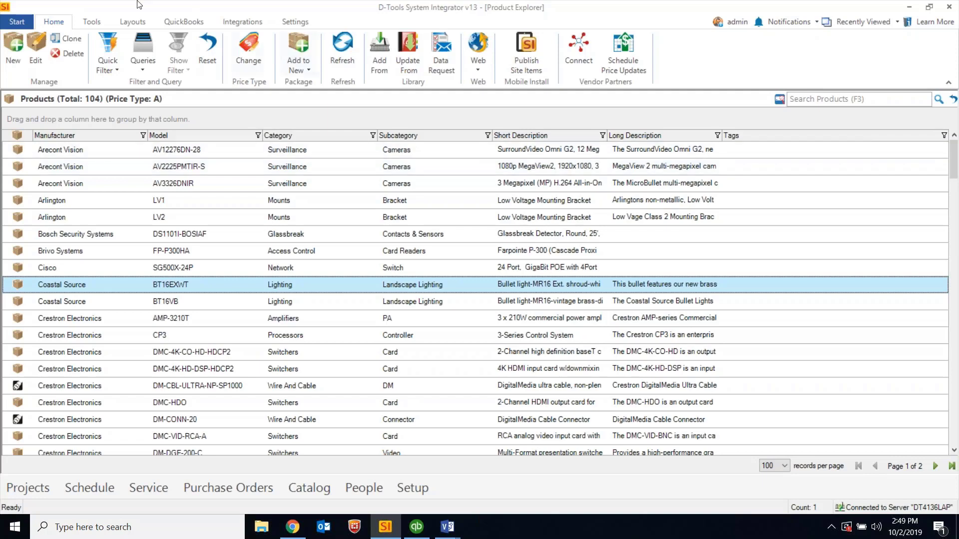
Step: Open the catalog's package management and select the D2 DATA PLATING package
{"action": "left_click", "coordinate": [24, 22]}
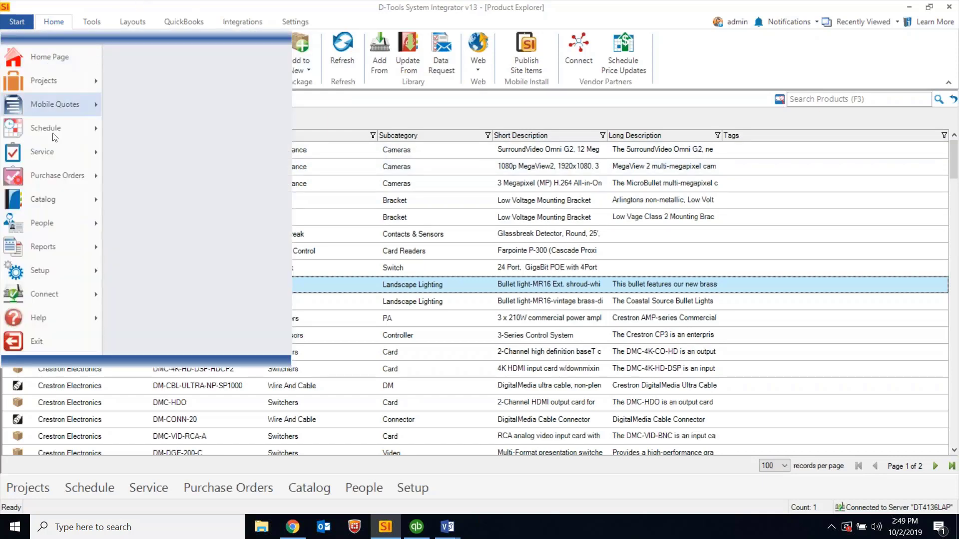
{"action": "mouse_move", "coordinate": [70, 196]}
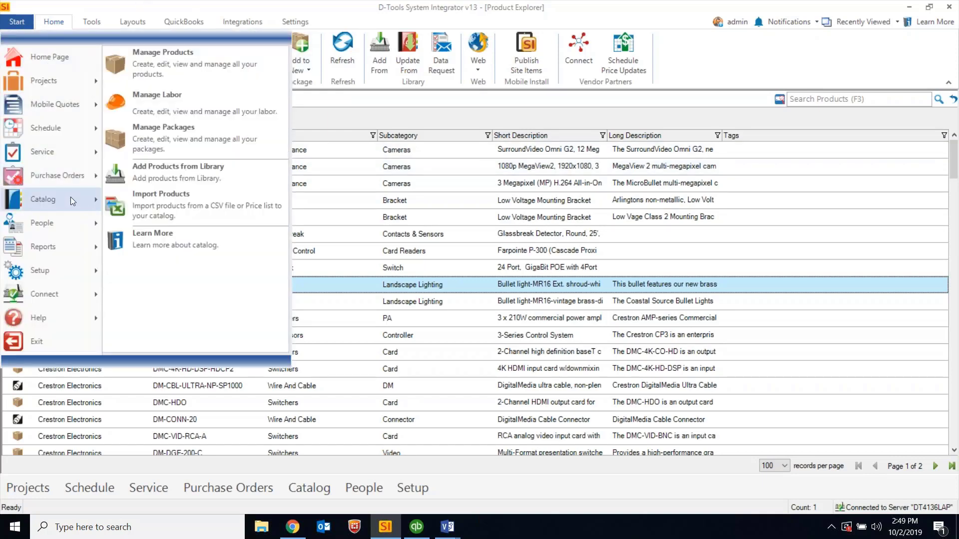
{"action": "left_click", "coordinate": [199, 135]}
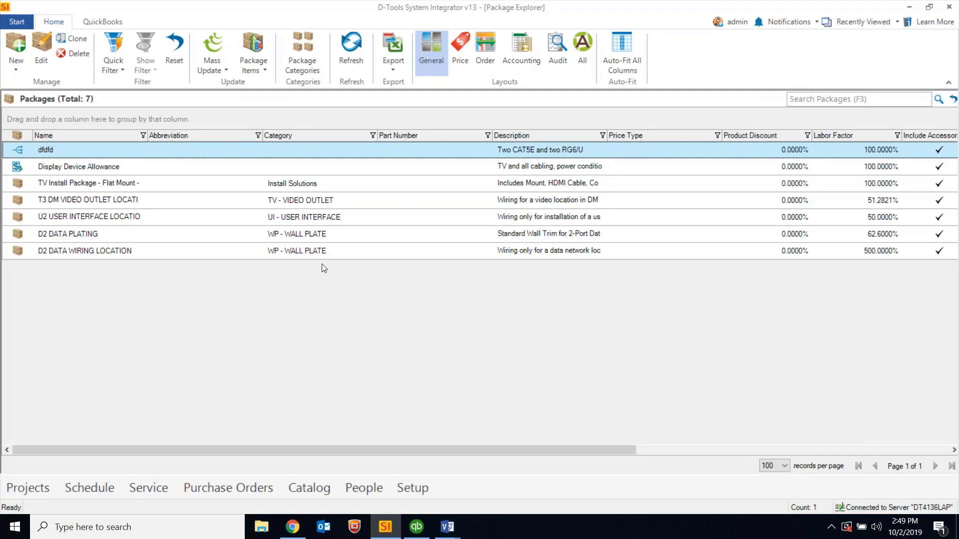
{"action": "left_click", "coordinate": [99, 227]}
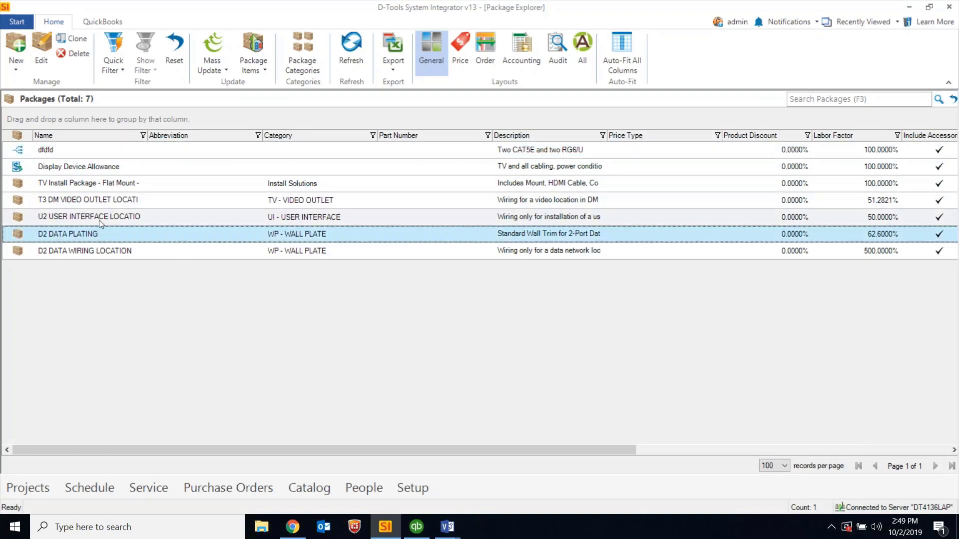
Step: Start a new allowance and examine its pricing options, trying the Use Cost from Items setting off and back on
{"action": "left_click", "coordinate": [107, 219]}
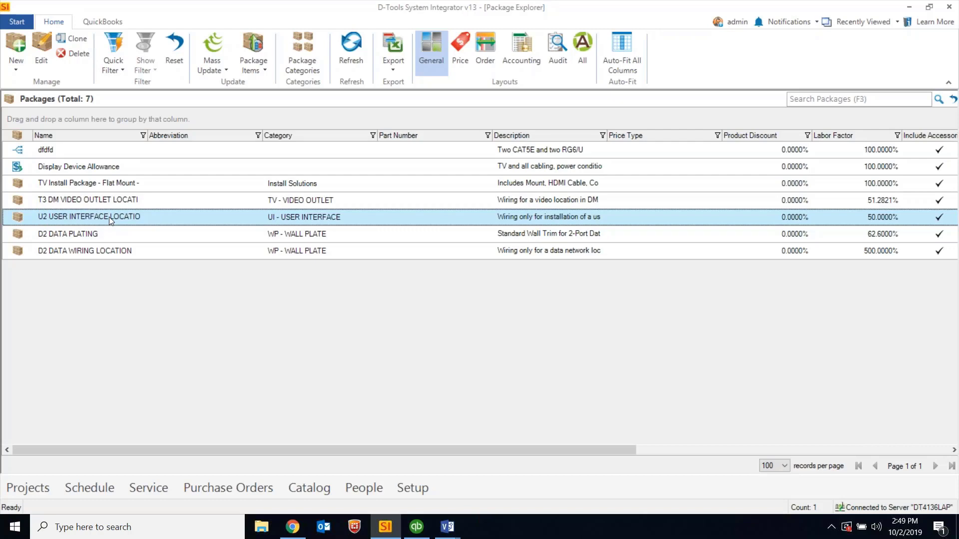
{"action": "left_click", "coordinate": [16, 67]}
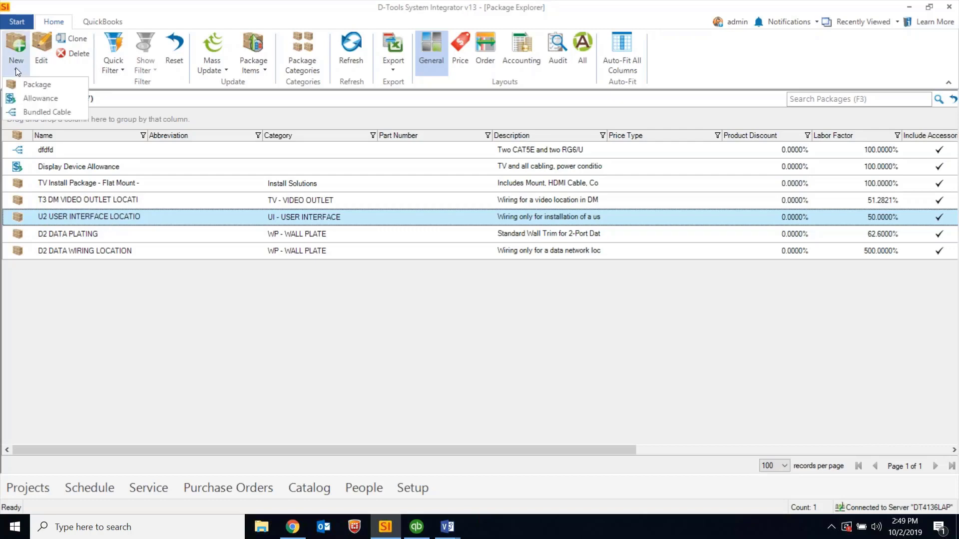
{"action": "left_click", "coordinate": [46, 98]}
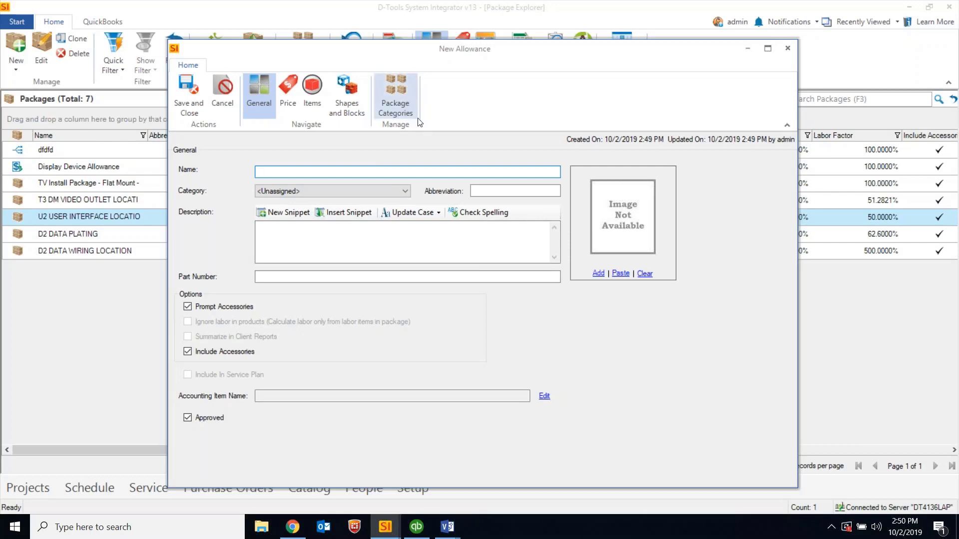
{"action": "left_click", "coordinate": [291, 103]}
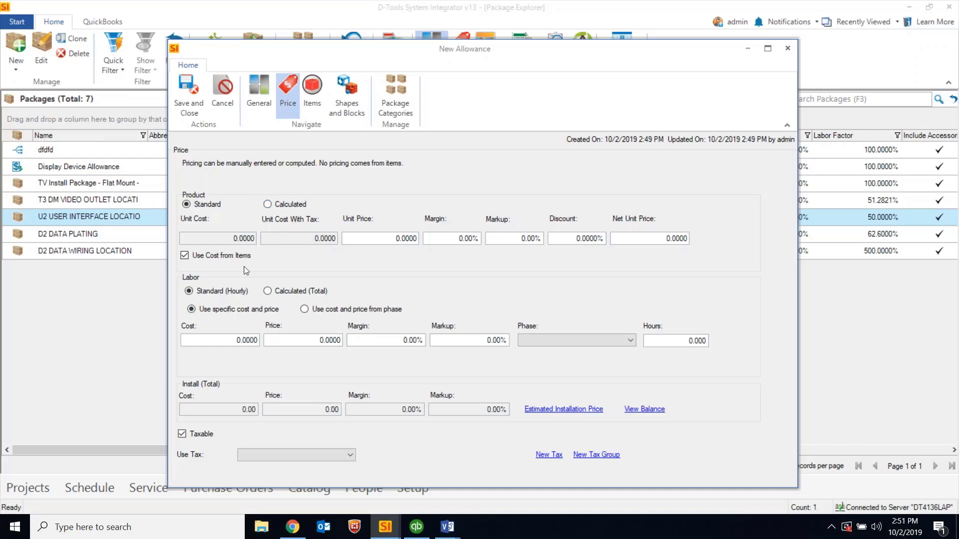
{"action": "left_click", "coordinate": [387, 239]}
{"action": "left_click", "coordinate": [205, 256]}
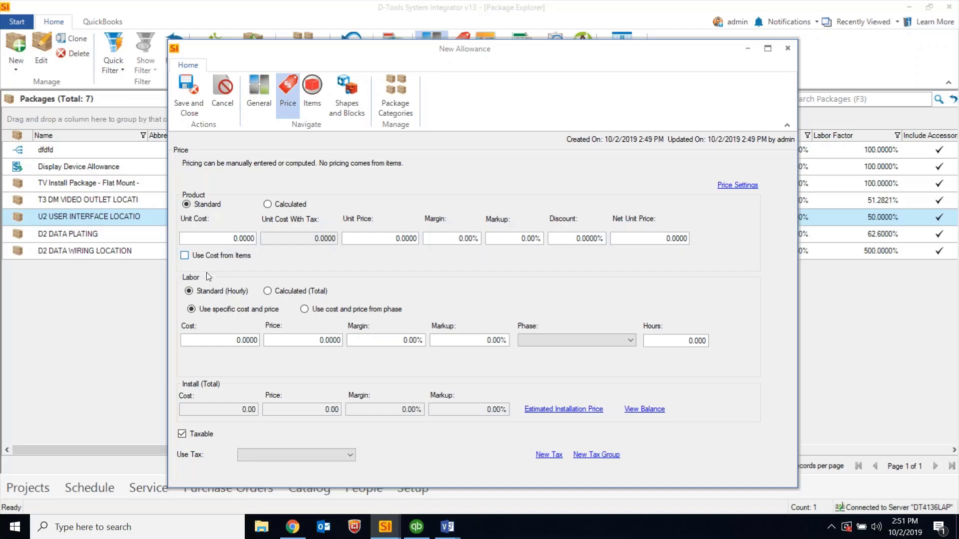
{"action": "left_click", "coordinate": [207, 260]}
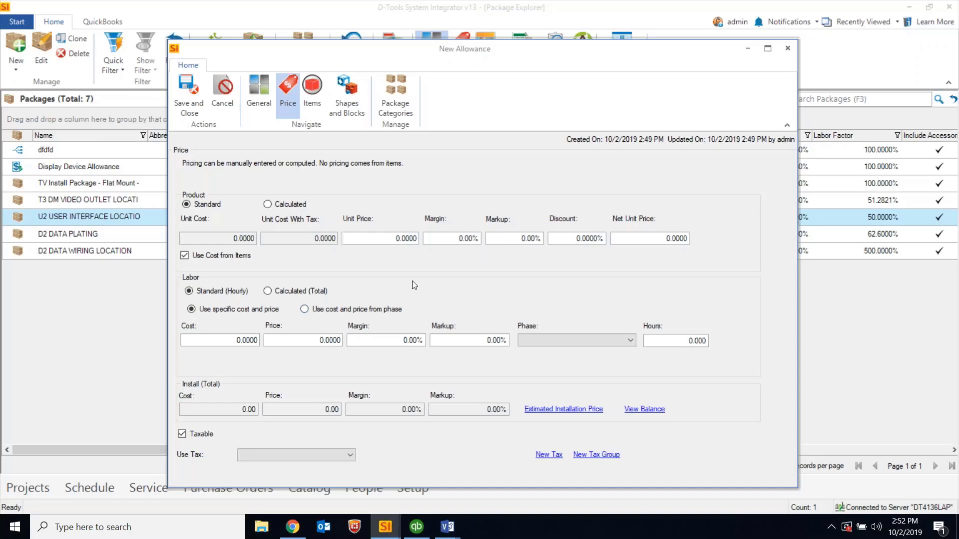
Step: Check the new allowance's items and price once more, and close it without saving
{"action": "left_click", "coordinate": [319, 107]}
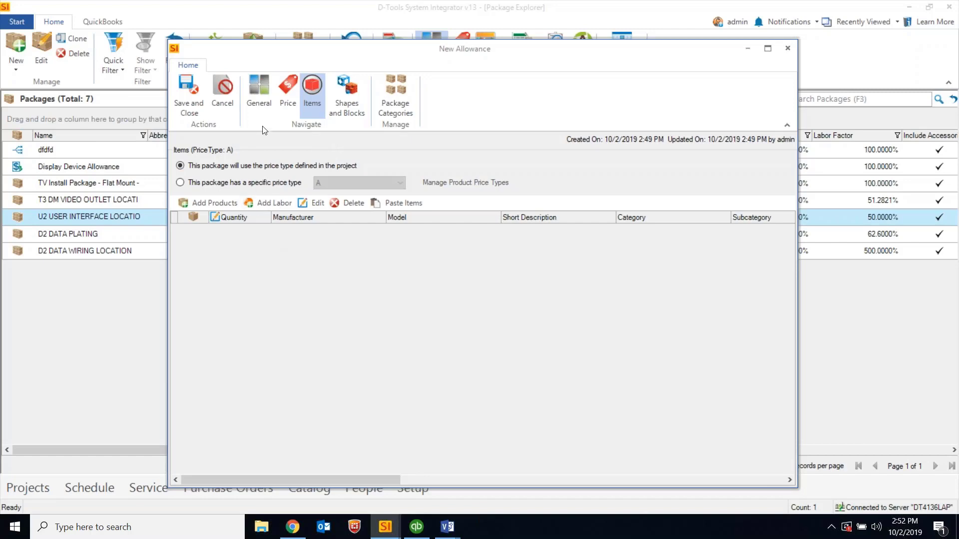
{"action": "left_click", "coordinate": [288, 92]}
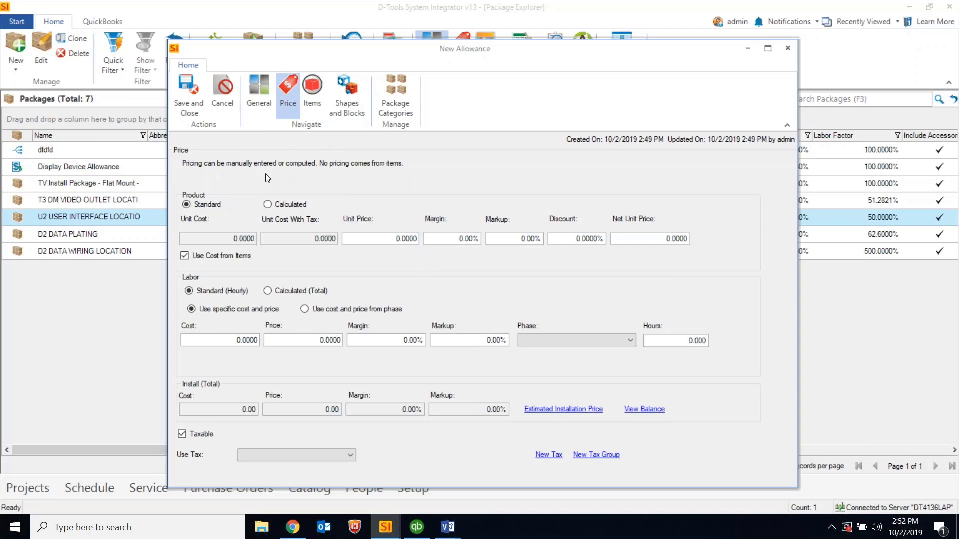
{"action": "left_click", "coordinate": [788, 48]}
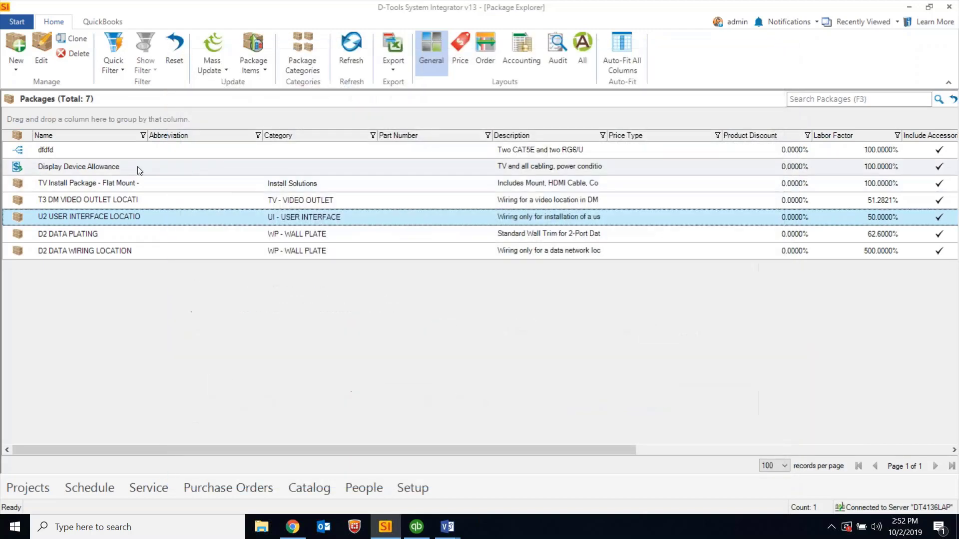
Step: Open the Display Device Allowance, review its general details and pricing, and close it without changes
{"action": "double_click", "coordinate": [137, 166]}
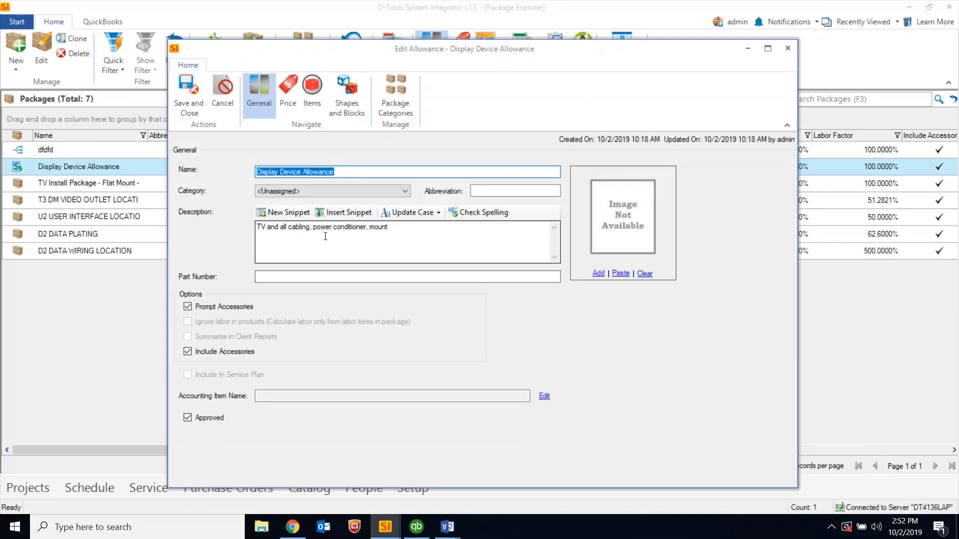
{"action": "left_click", "coordinate": [290, 100]}
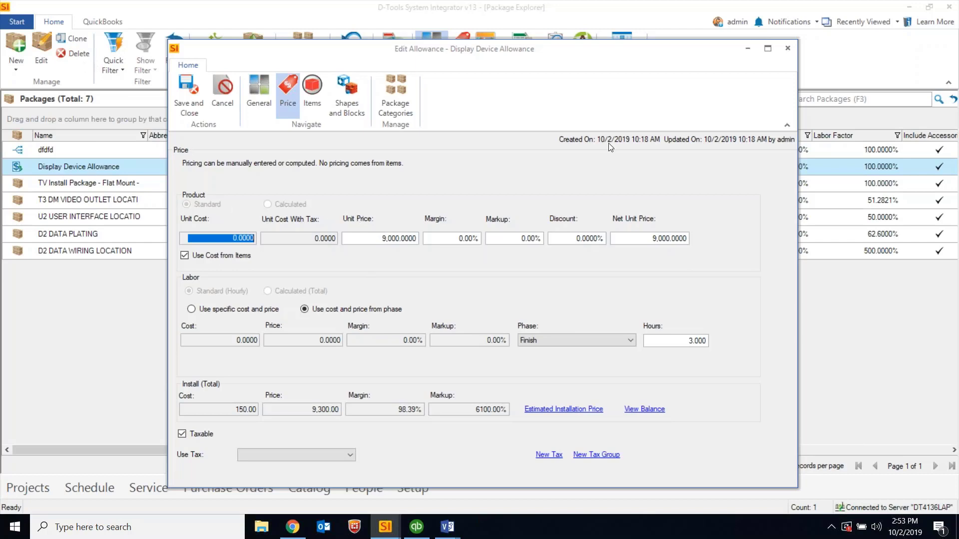
{"action": "left_click", "coordinate": [791, 49]}
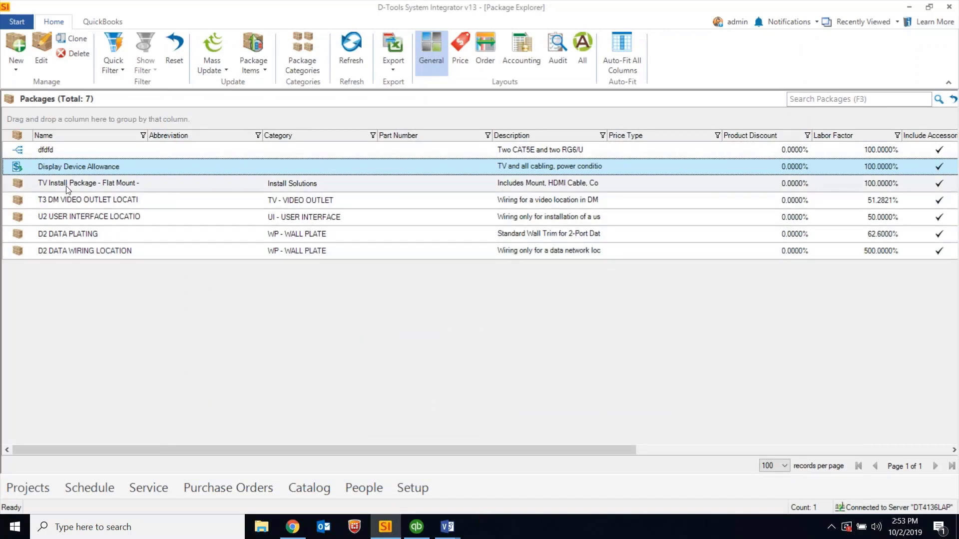
Step: Open the dfdfd bundled cable package for editing and rename it "Bundled Cable 1"
{"action": "left_click", "coordinate": [48, 154]}
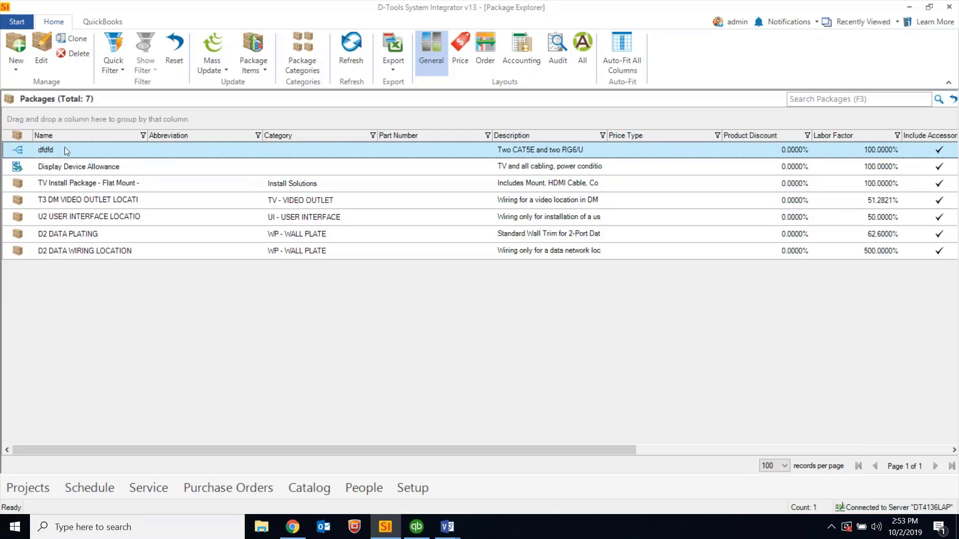
{"action": "double_click", "coordinate": [64, 146]}
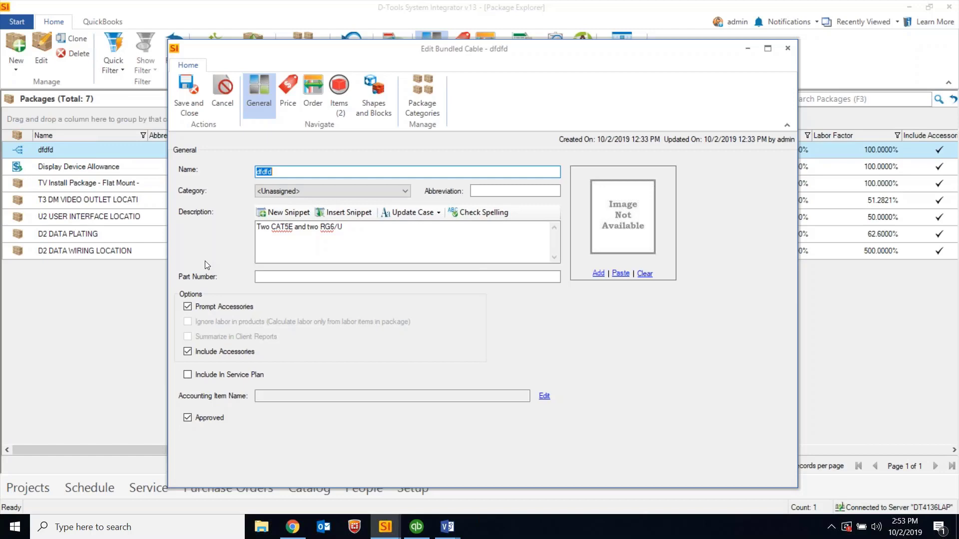
{"action": "left_click_drag", "start_coordinate": [459, 51], "coordinate": [452, 53]}
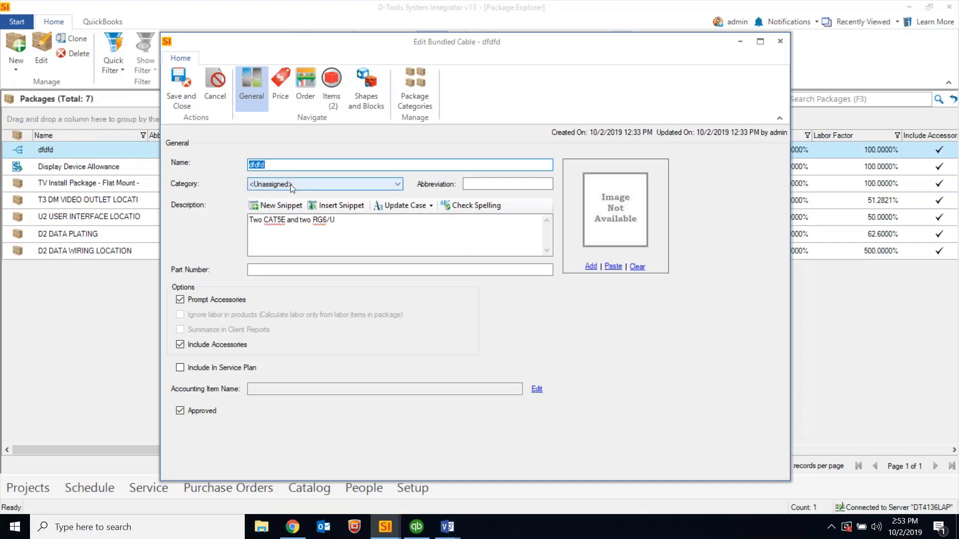
{"action": "type", "text": "Bundled Cable"}
{"action": "key", "text": "BackSpace"}
{"action": "key", "text": "BackSpace"}
{"action": "key", "text": "BackSpace"}
{"action": "key", "text": "BackSpace"}
{"action": "type", "text": "able 1"}
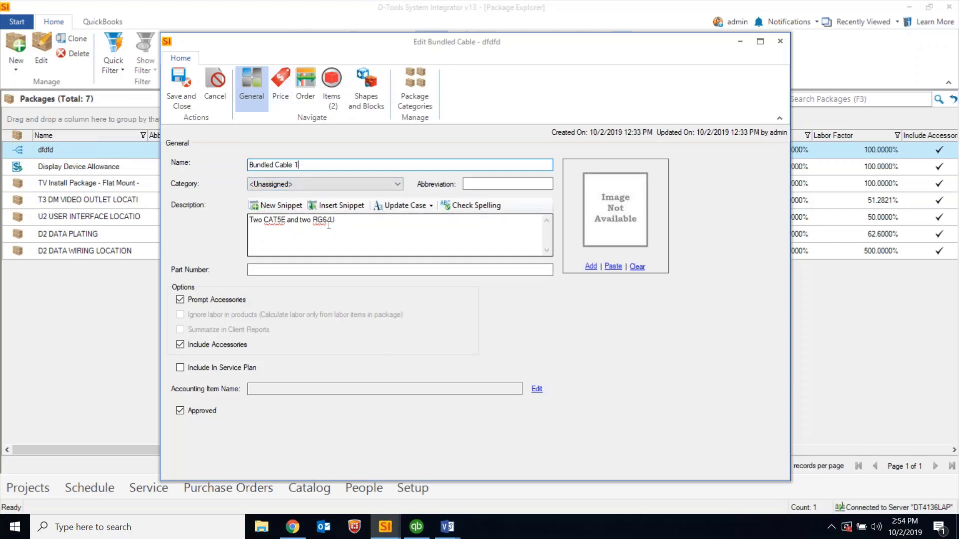
Step: Review the bundled cable's per-foot pricing and its CAT5E and RG6/U items, and save and close the package
{"action": "left_click", "coordinate": [280, 89]}
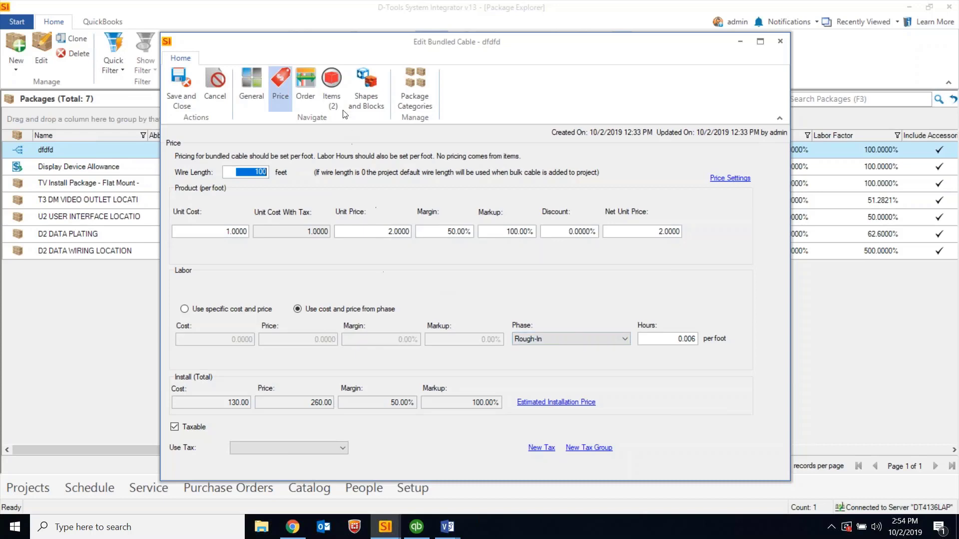
{"action": "left_click", "coordinate": [335, 97]}
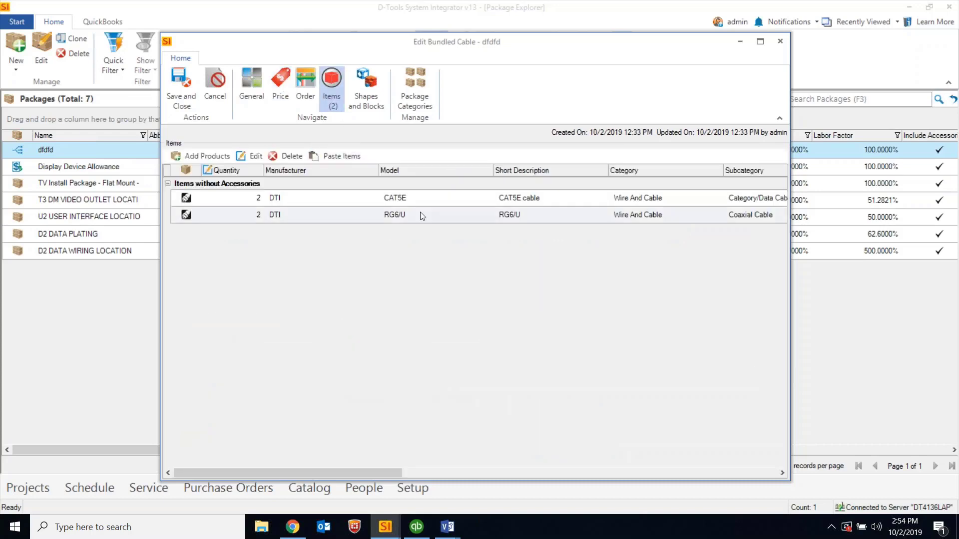
{"action": "left_click", "coordinate": [400, 198]}
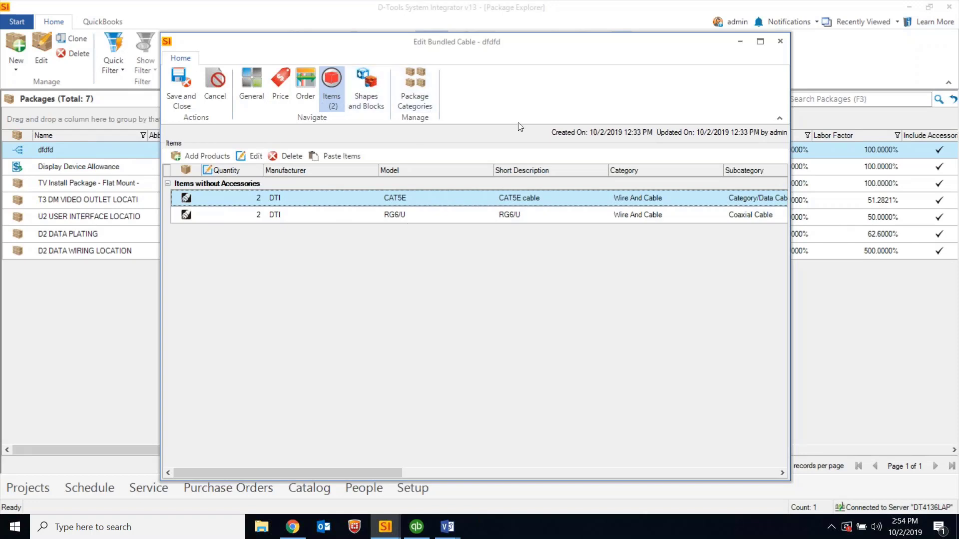
{"action": "left_click", "coordinate": [314, 215]}
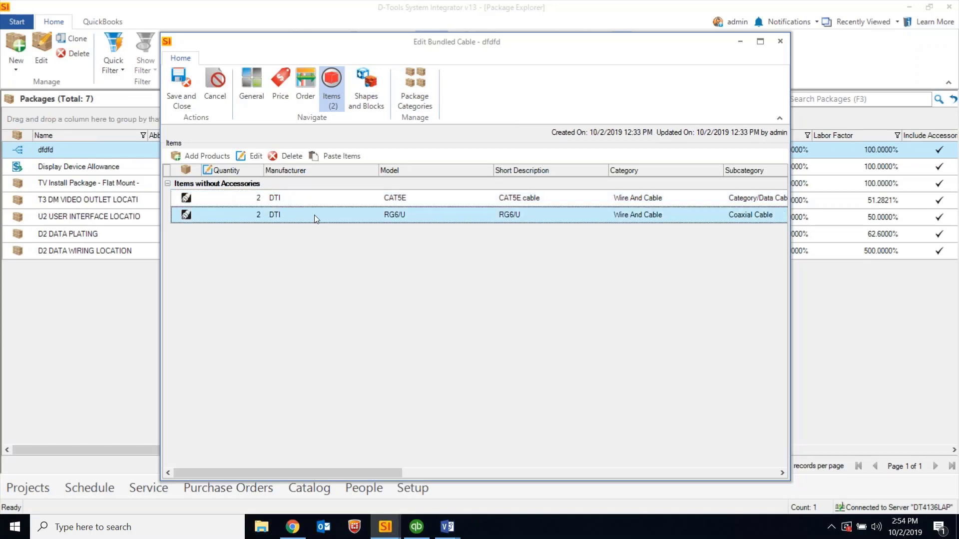
{"action": "left_click", "coordinate": [310, 197]}
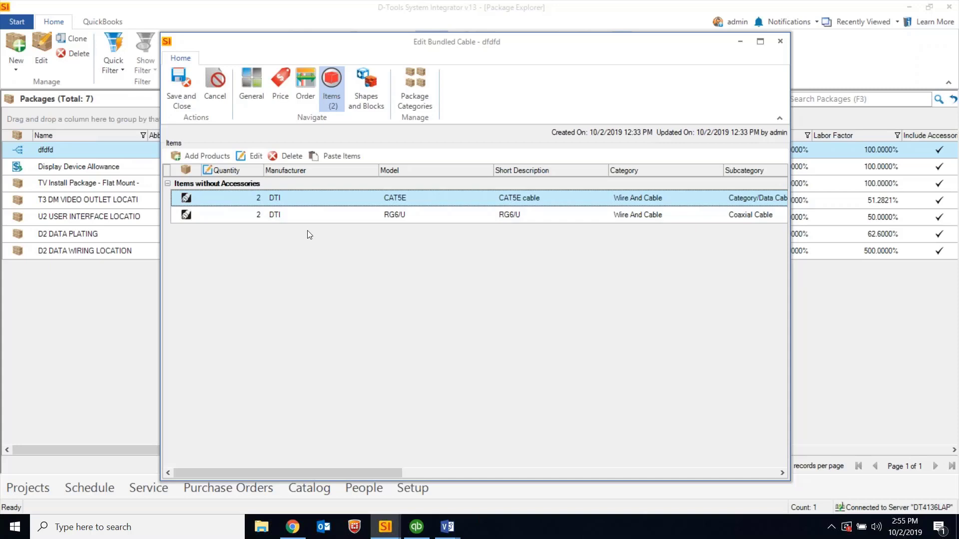
{"action": "left_click", "coordinate": [281, 88]}
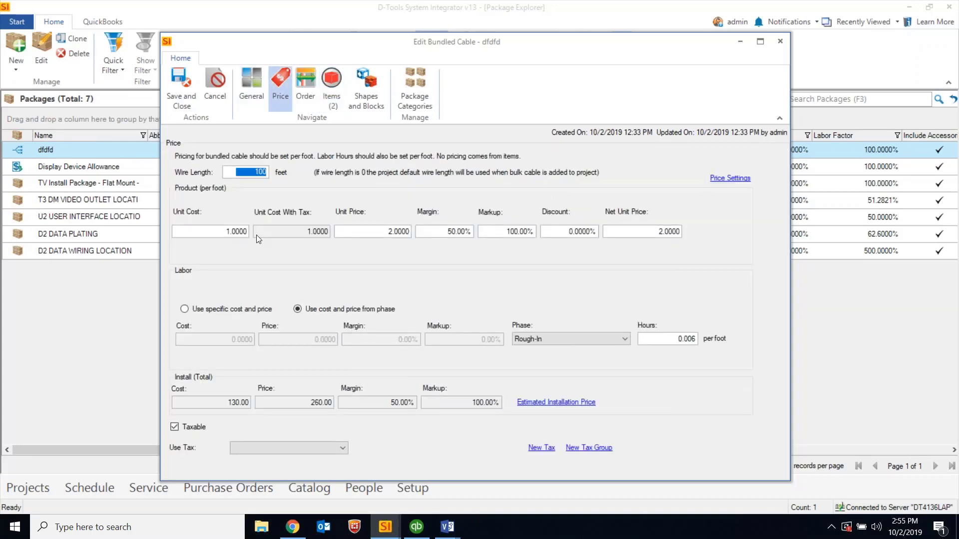
{"action": "left_click", "coordinate": [252, 90]}
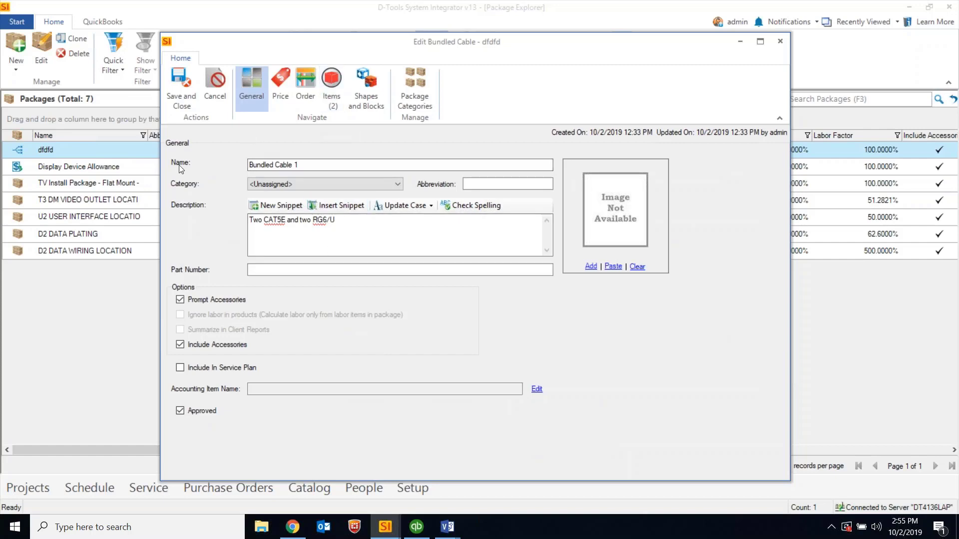
{"action": "left_click", "coordinate": [176, 100]}
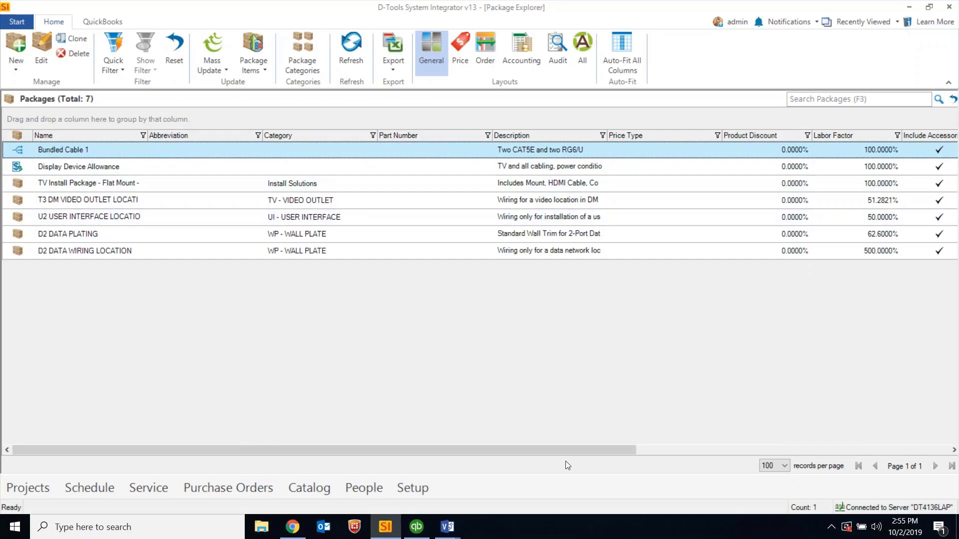
Step: Switch to the Sample University Project Editor and shrink it to a smaller floating window with the item list and Drop Zone in view
{"action": "mouse_move", "coordinate": [447, 527]}
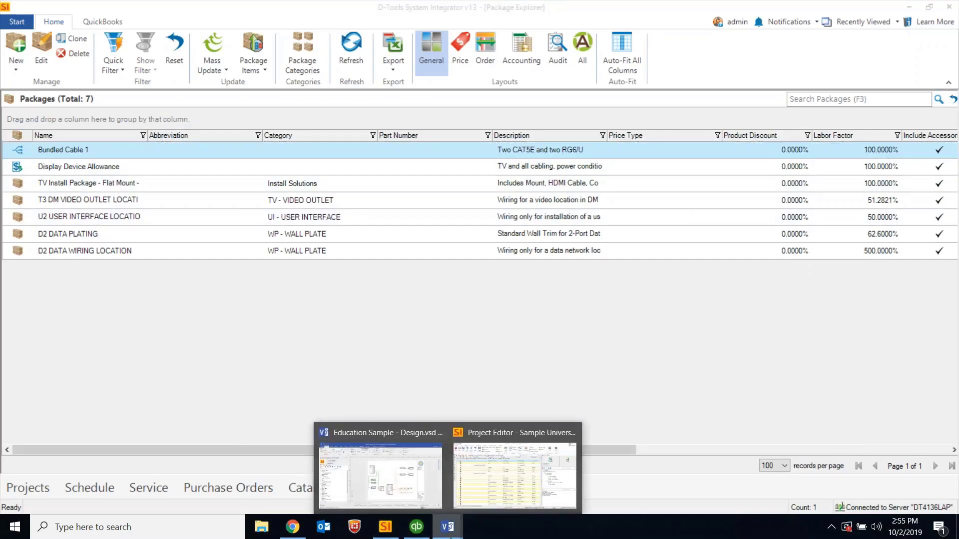
{"action": "left_click", "coordinate": [504, 472]}
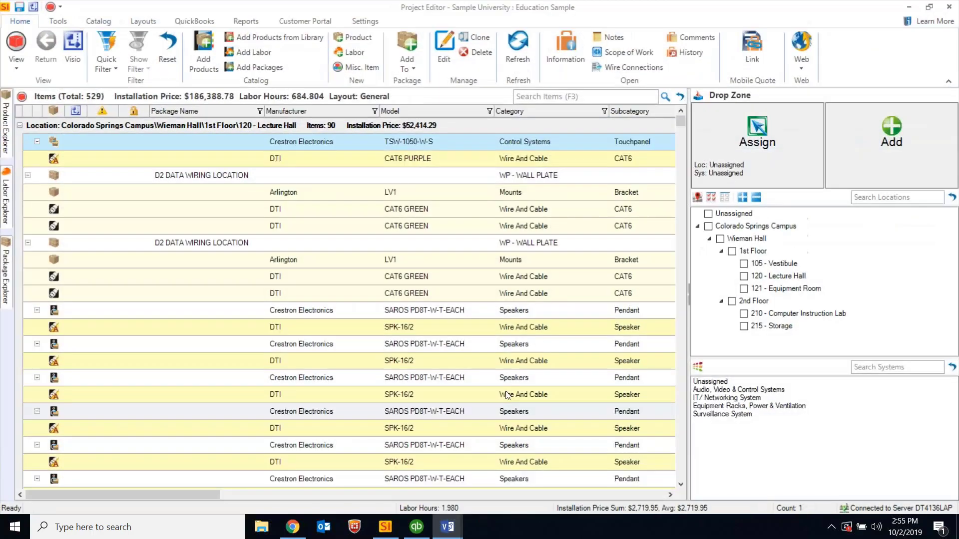
{"action": "double_click", "coordinate": [629, 19]}
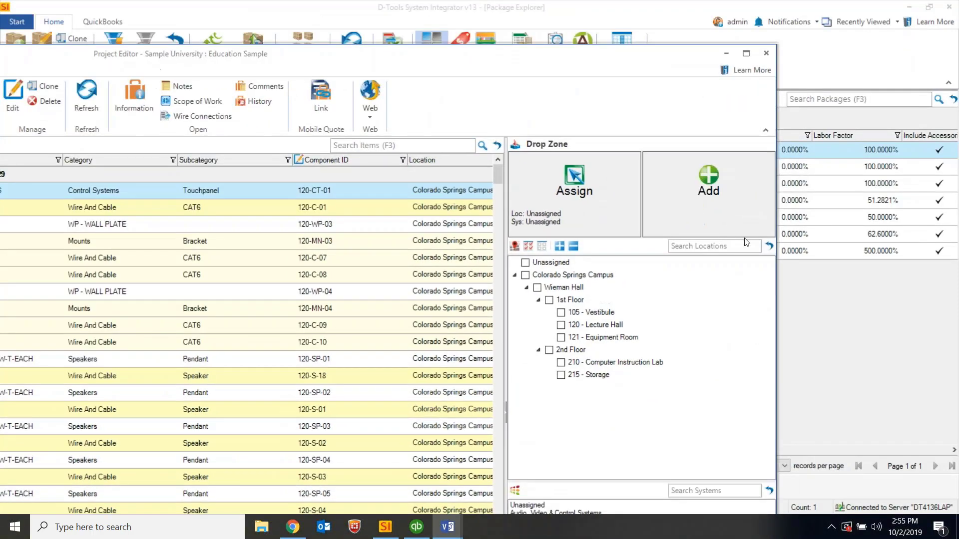
{"action": "left_click_drag", "start_coordinate": [775, 217], "coordinate": [342, 217]}
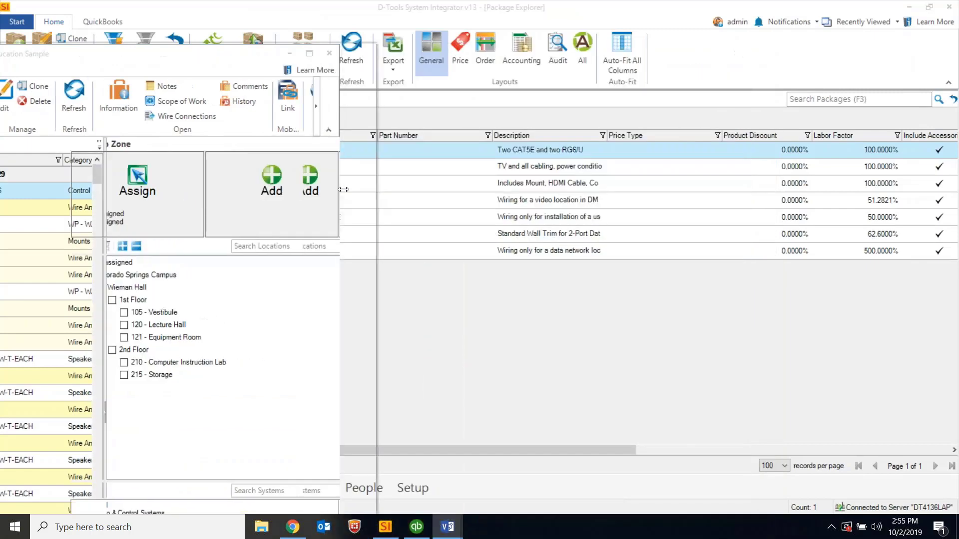
{"action": "left_click_drag", "start_coordinate": [202, 56], "coordinate": [641, 29]}
Step: Switch to the Education Sample - Design.vsd drawing in Visio and zoom in around the Cisco SG500X-24P block on the Lab 210 Schematic page
{"action": "left_click", "coordinate": [441, 529]}
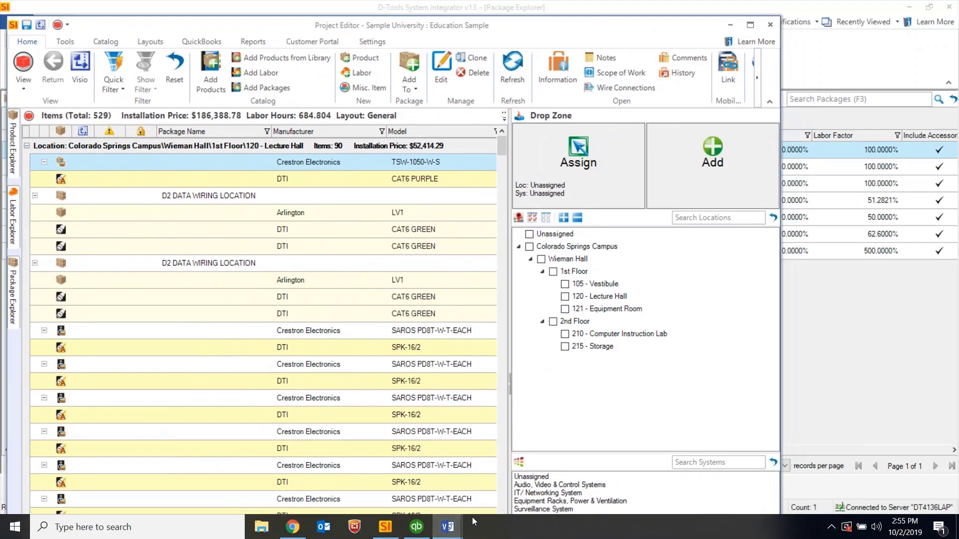
{"action": "left_click", "coordinate": [400, 462]}
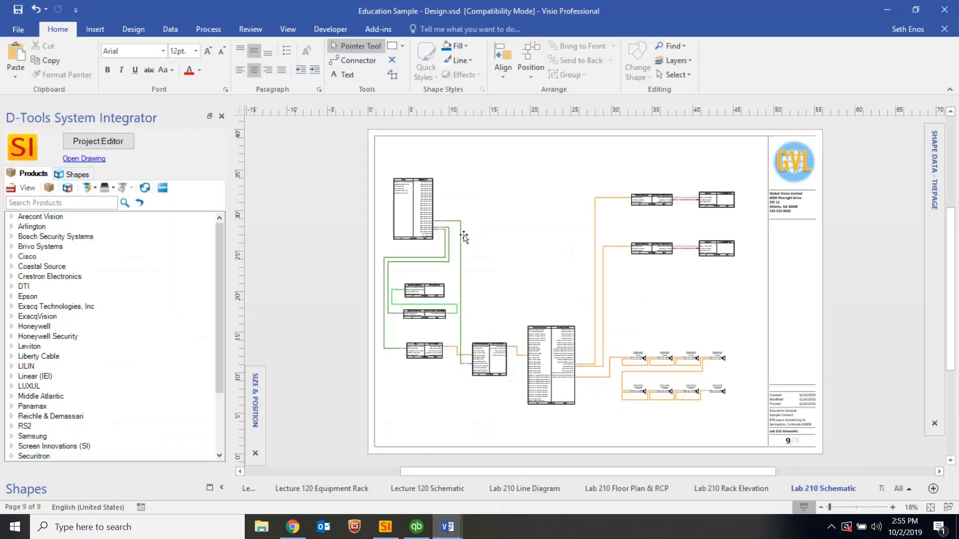
{"action": "left_click_drag", "start_coordinate": [465, 142], "coordinate": [633, 235]}
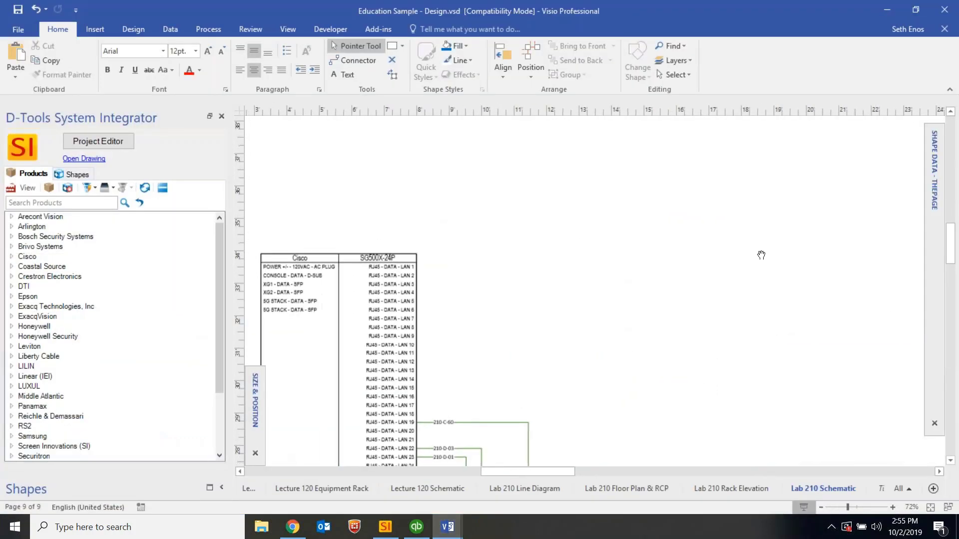
Step: Bring the Project Editor back in front of the Visio drawing and open its Package Explorer
{"action": "mouse_move", "coordinate": [448, 527]}
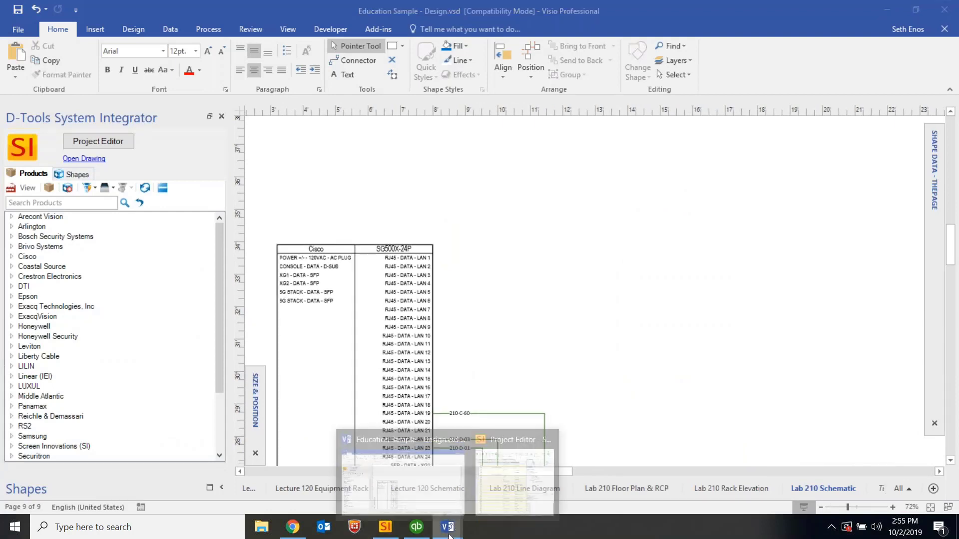
{"action": "left_click", "coordinate": [509, 475]}
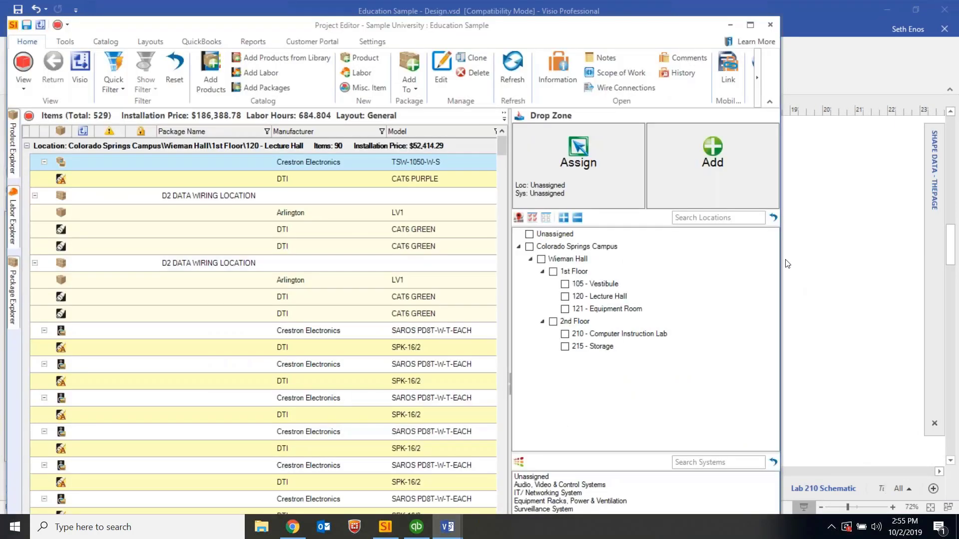
{"action": "left_click_drag", "start_coordinate": [628, 34], "coordinate": [634, 35]}
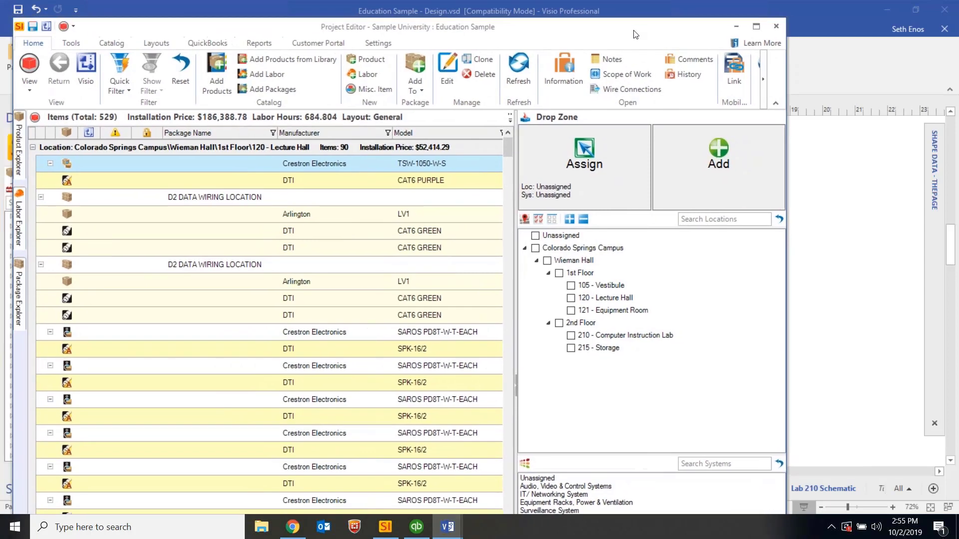
{"action": "left_click", "coordinate": [19, 294]}
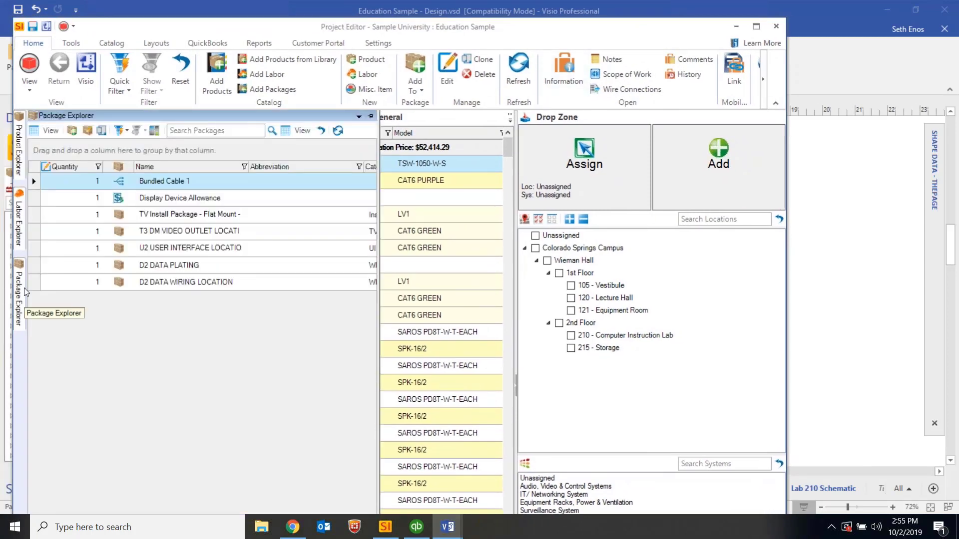
Step: Add the Bundled Cable 1 package to 210 - Computer Instruction Lab under Audio, Video & Control Systems
{"action": "left_click", "coordinate": [145, 181]}
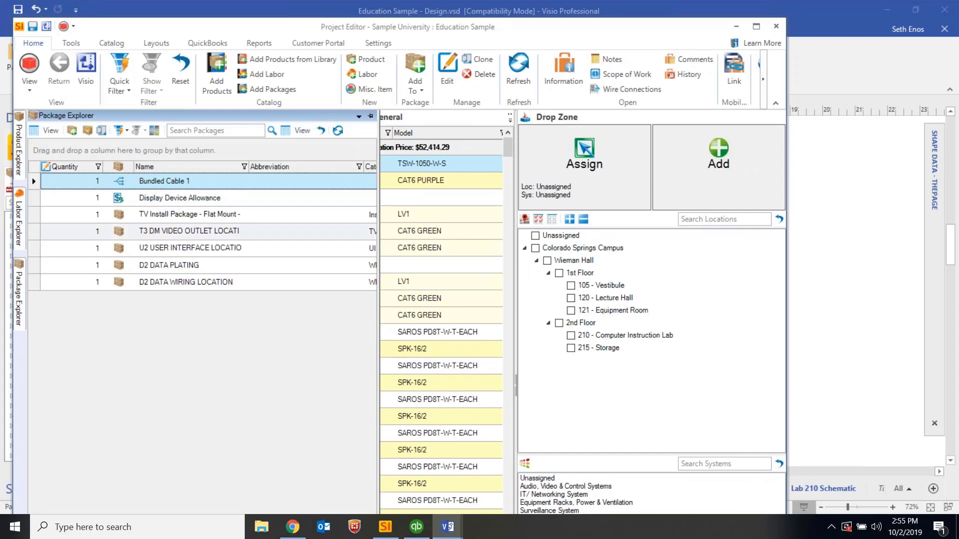
{"action": "left_click", "coordinate": [571, 335]}
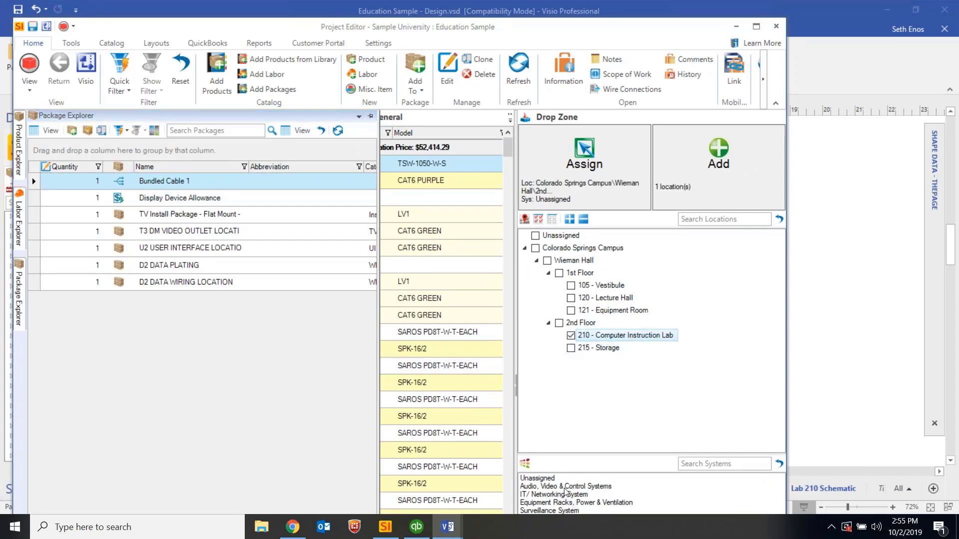
{"action": "left_click", "coordinate": [566, 487]}
{"action": "left_click", "coordinate": [19, 301]}
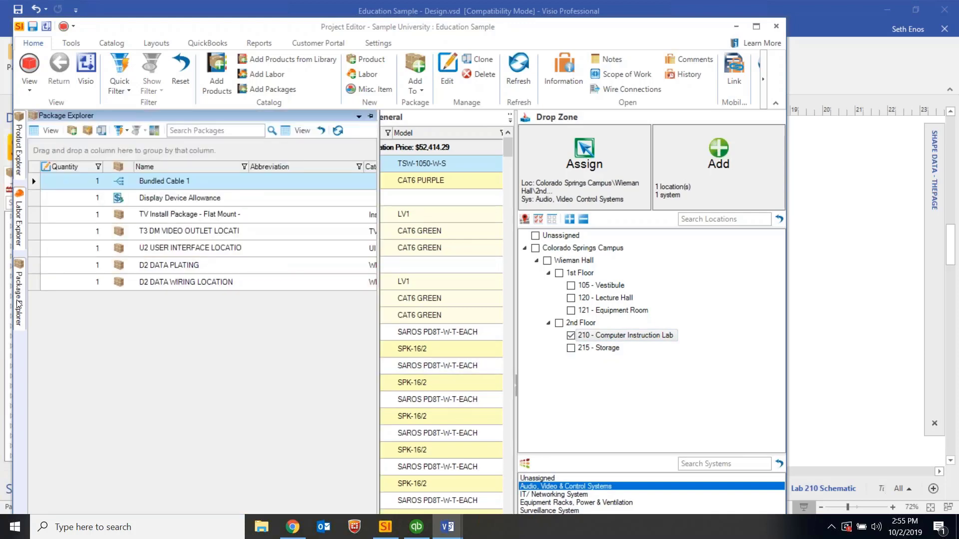
{"action": "left_click_drag", "start_coordinate": [157, 185], "coordinate": [452, 201]}
{"action": "scroll", "coordinate": [419, 290], "scroll_direction": "up", "scroll_amount": 3}
Step: Compare the Bundled Cable 1 package and its CAT5E and RG6/U items with the U2 USER INTERFACE LOCATIO package
{"action": "left_click", "coordinate": [198, 300]}
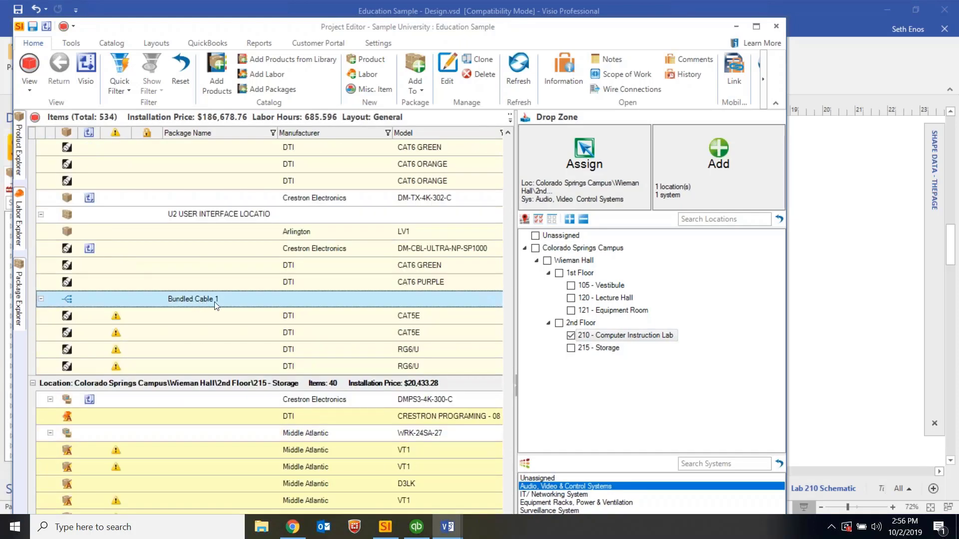
{"action": "left_click", "coordinate": [203, 215]}
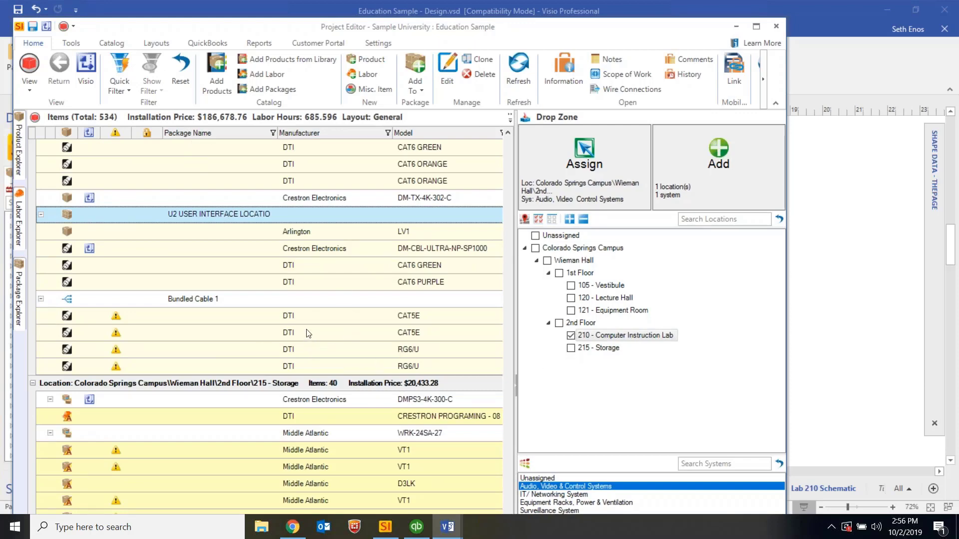
{"action": "left_click", "coordinate": [327, 314]}
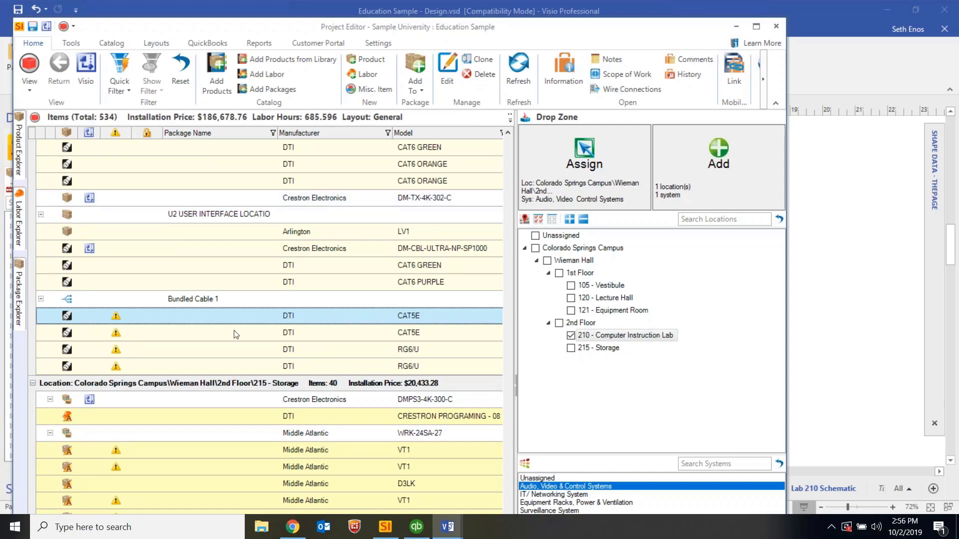
{"action": "left_click", "coordinate": [200, 302]}
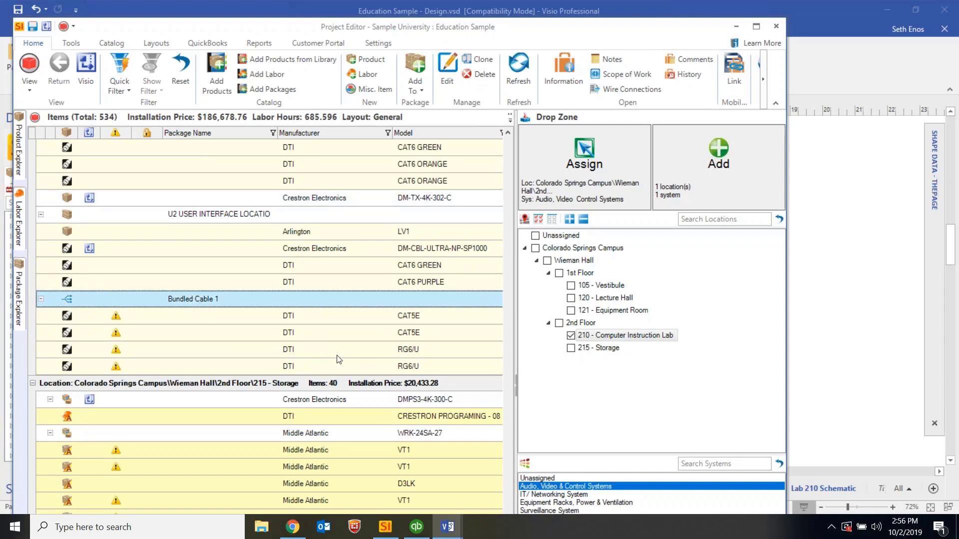
Step: Place Bundled Cable 1 on the Lab 210 Schematic page in Visio, examining its wires up close before returning to the Project Editor
{"action": "left_click_drag", "start_coordinate": [436, 34], "coordinate": [343, 30]}
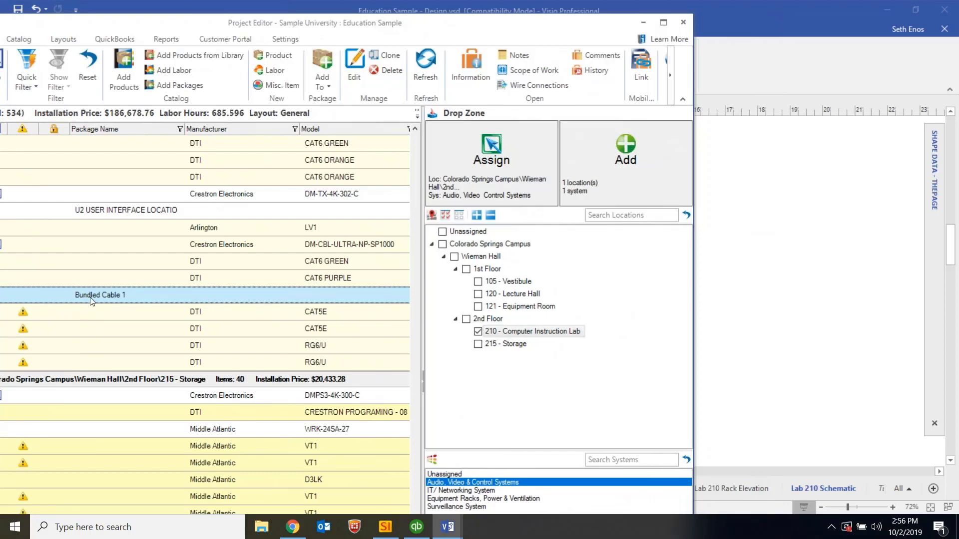
{"action": "left_click_drag", "start_coordinate": [86, 294], "coordinate": [692, 337]}
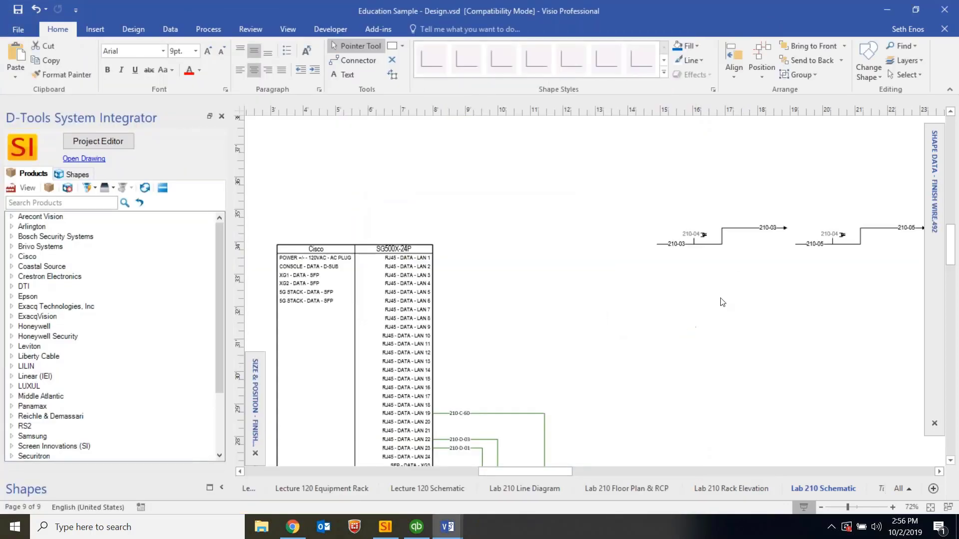
{"action": "scroll", "coordinate": [794, 238], "scroll_direction": "up", "scroll_amount": 3}
{"action": "scroll", "coordinate": [734, 256], "scroll_direction": "up", "scroll_amount": 4}
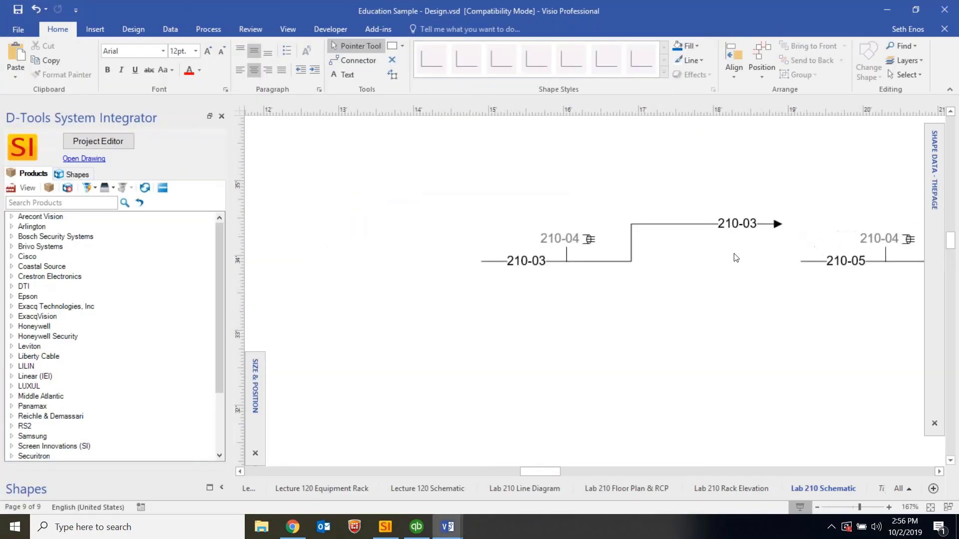
{"action": "left_click", "coordinate": [448, 227]}
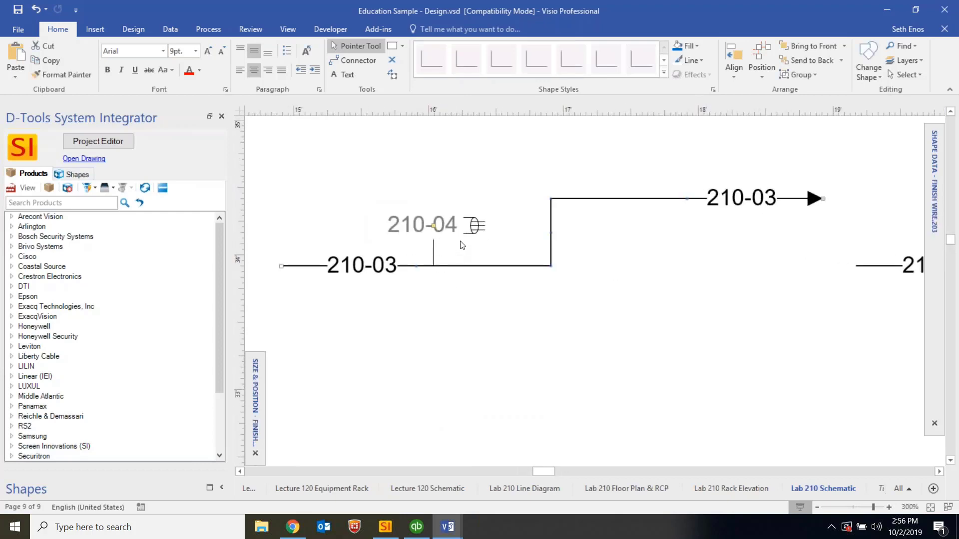
{"action": "left_click", "coordinate": [97, 142]}
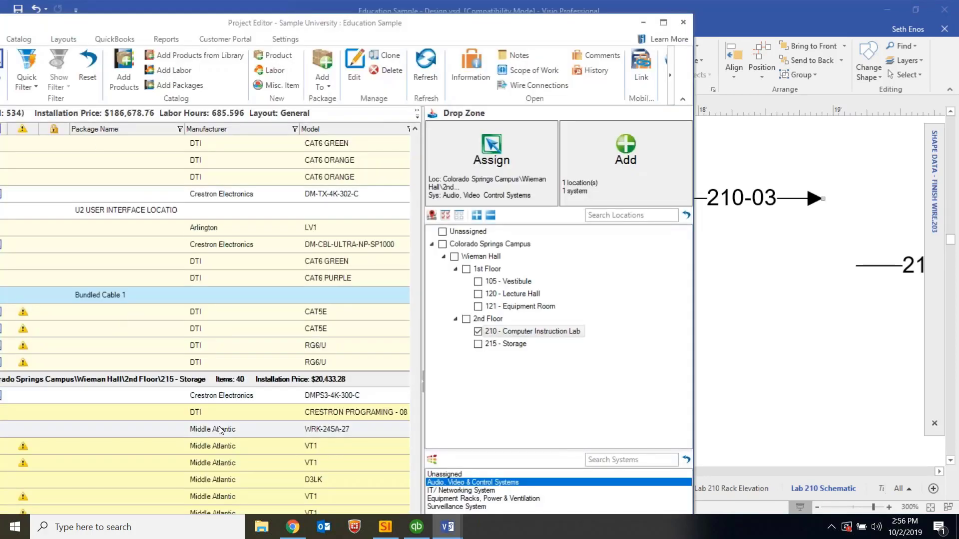
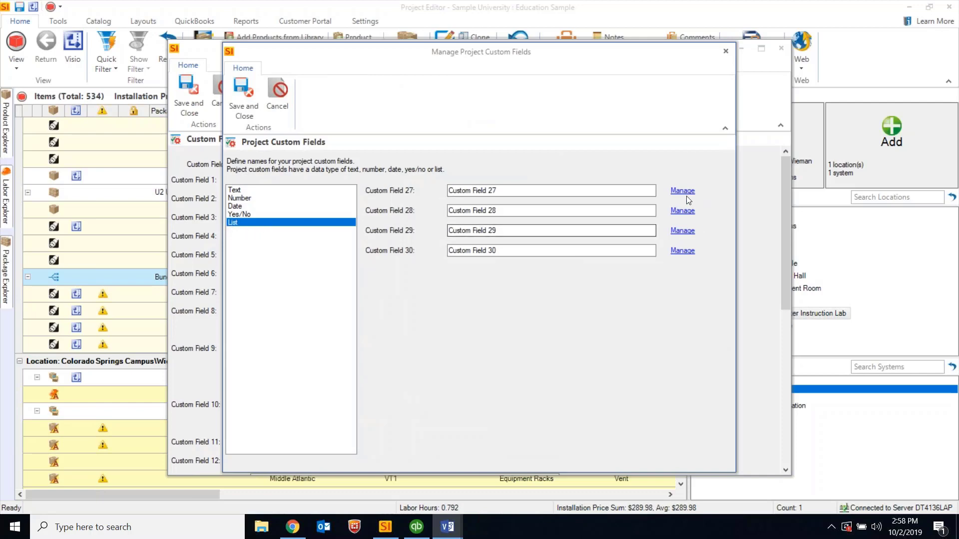
Step: Examine the name and list item options of project Custom Field 27, leaving them unedited
{"action": "left_click", "coordinate": [470, 191]}
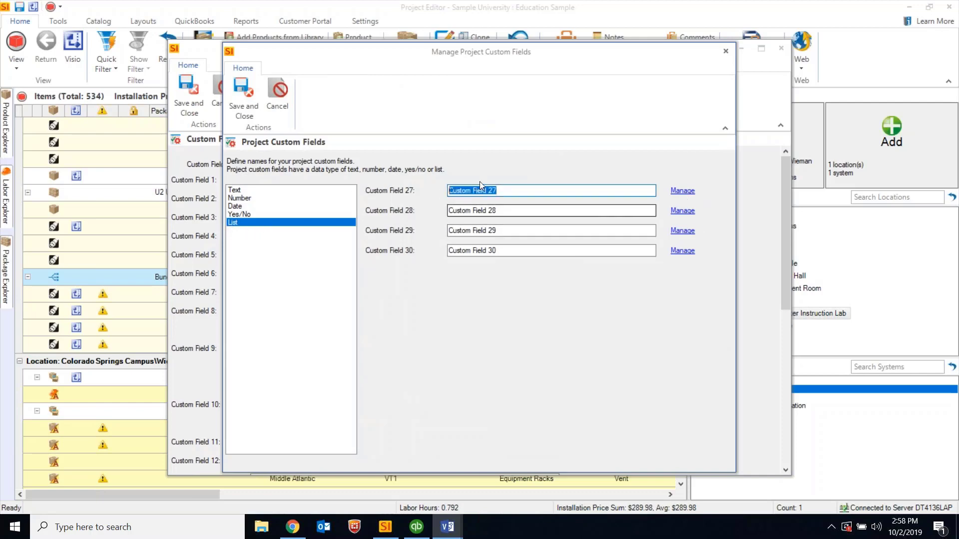
{"action": "left_click", "coordinate": [692, 191]}
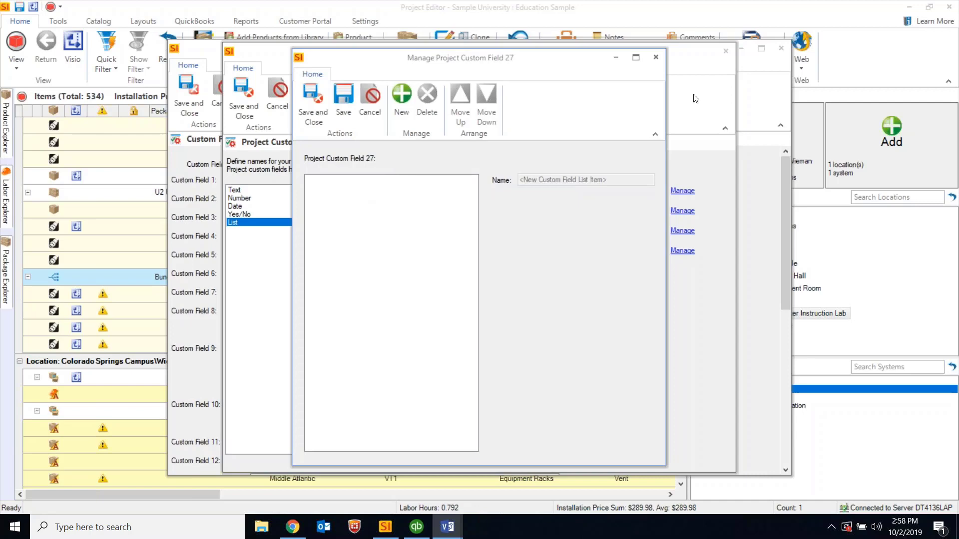
{"action": "left_click", "coordinate": [656, 57]}
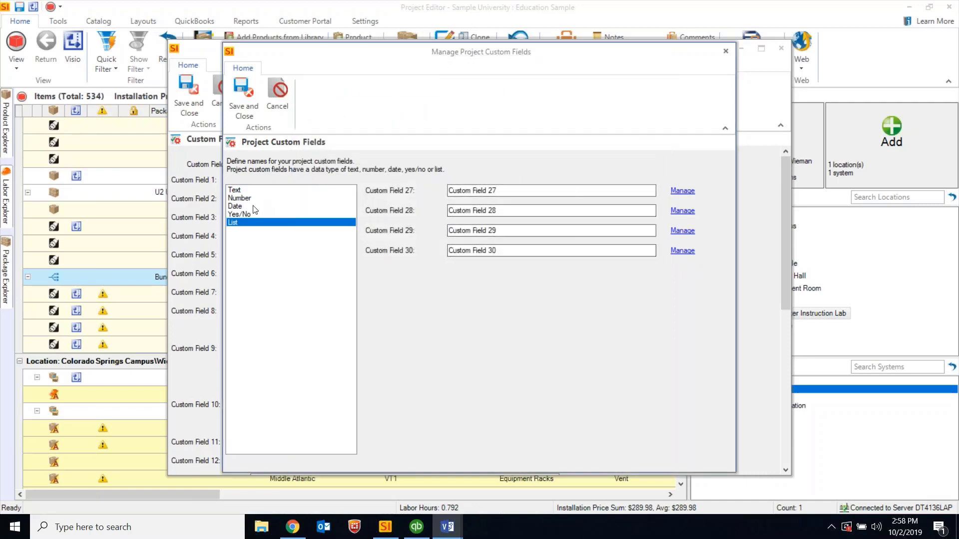
Step: Close the custom field management and review Custom Fields 1 through 30 in the Project Information
{"action": "left_click", "coordinate": [726, 51]}
{"action": "scroll", "coordinate": [472, 276], "scroll_direction": "down", "scroll_amount": 5}
{"action": "left_click", "coordinate": [394, 410]}
{"action": "left_click", "coordinate": [272, 435]}
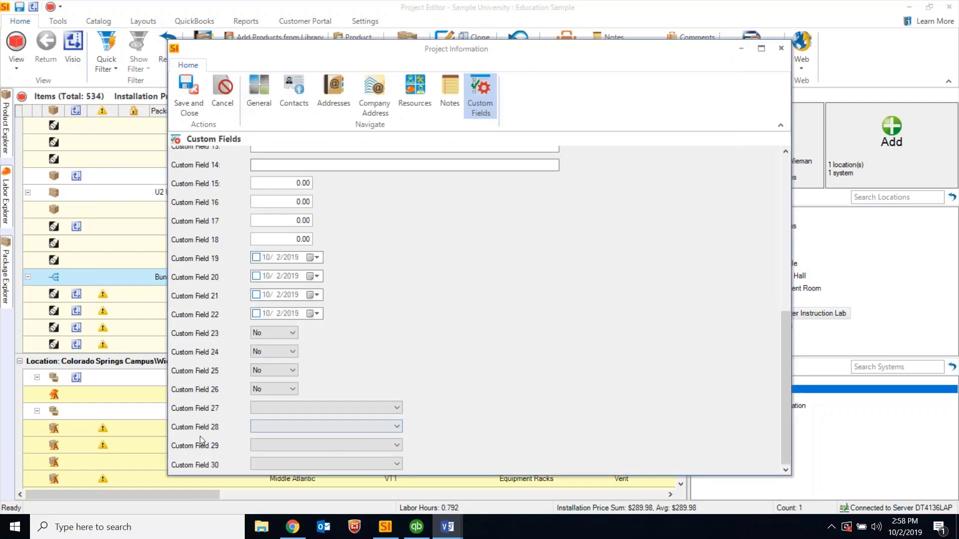
{"action": "scroll", "coordinate": [399, 436], "scroll_direction": "up", "scroll_amount": 5}
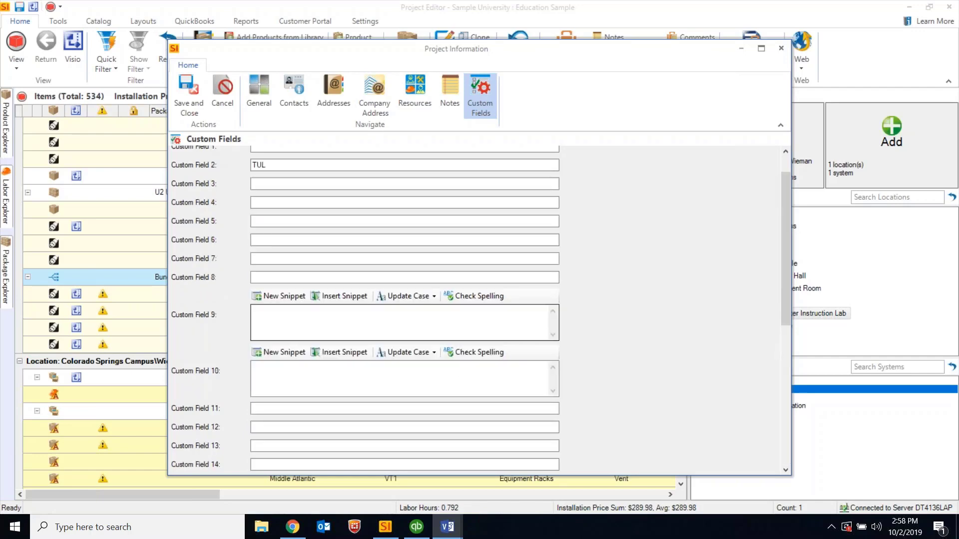
Step: Examine the Client PO Number field in the project's general information and close the Project Information without saving
{"action": "left_click", "coordinate": [265, 104]}
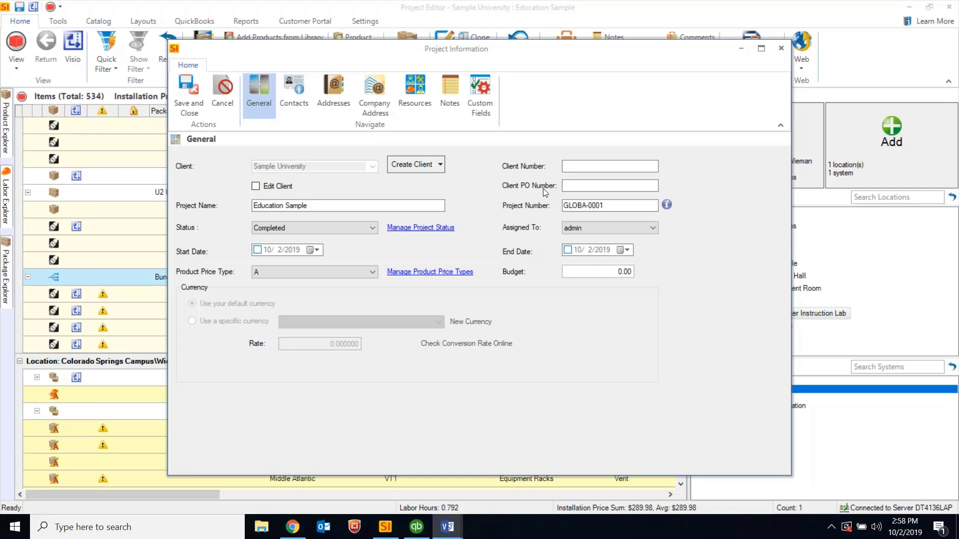
{"action": "left_click", "coordinate": [569, 188]}
{"action": "left_click", "coordinate": [782, 49]}
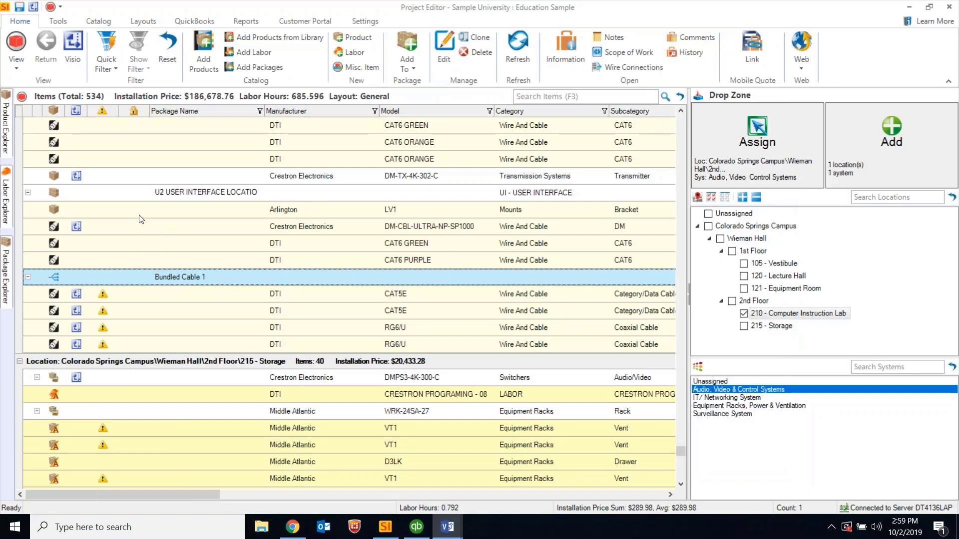
Step: Search the product catalog for "sams" and add the Samsung UN75KS9000FXZA LED TV to the project
{"action": "left_click", "coordinate": [6, 135]}
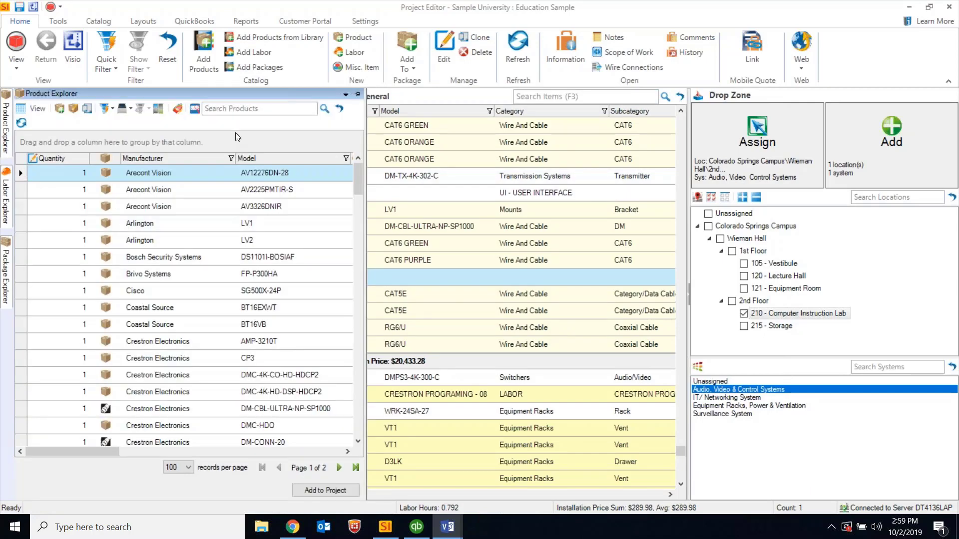
{"action": "left_click", "coordinate": [235, 108]}
{"action": "type", "text": "s"}
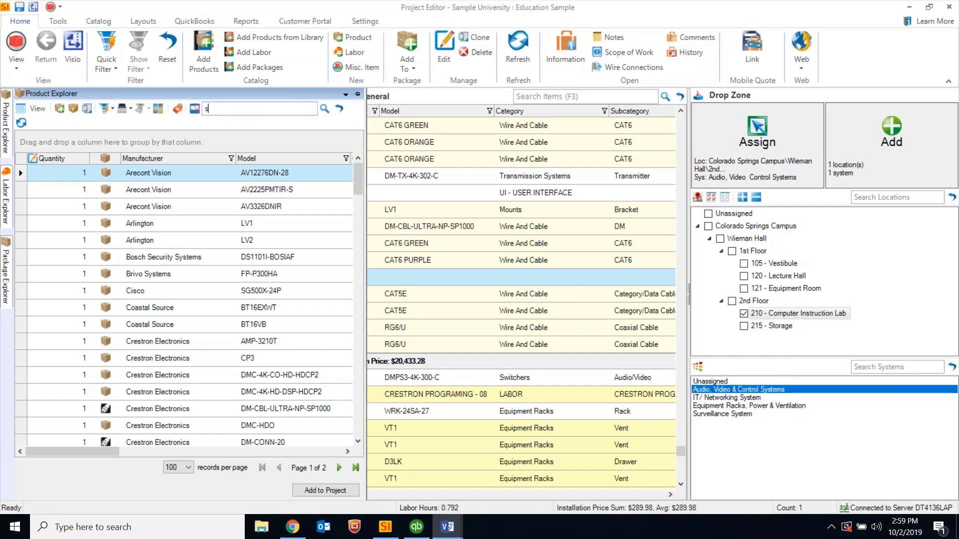
{"action": "type", "text": "ams"}
{"action": "key", "text": "Return"}
{"action": "left_click_drag", "start_coordinate": [183, 174], "coordinate": [494, 240]}
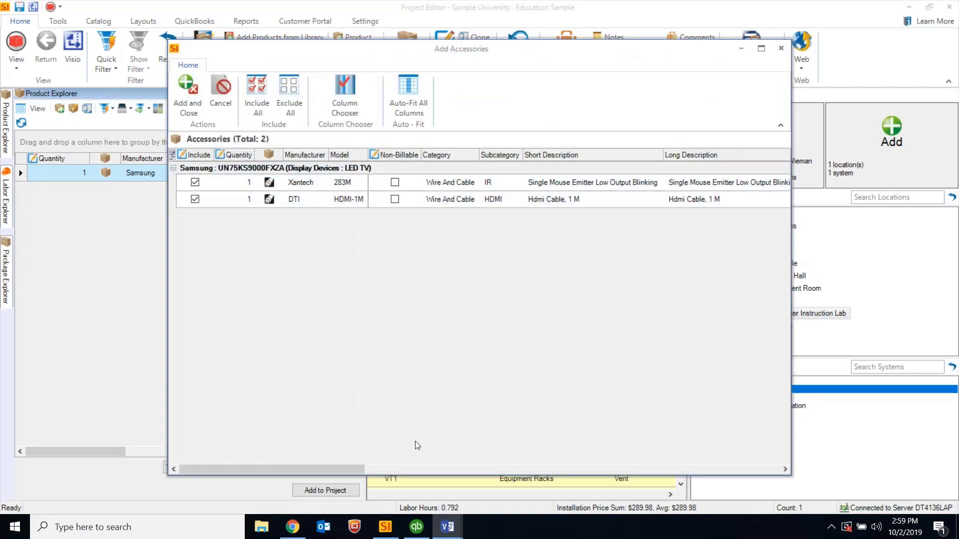
Step: Examine the Samsung TV's accessories and the available accessory columns, and close the accessories without adding any
{"action": "left_click_drag", "start_coordinate": [328, 468], "coordinate": [248, 448]}
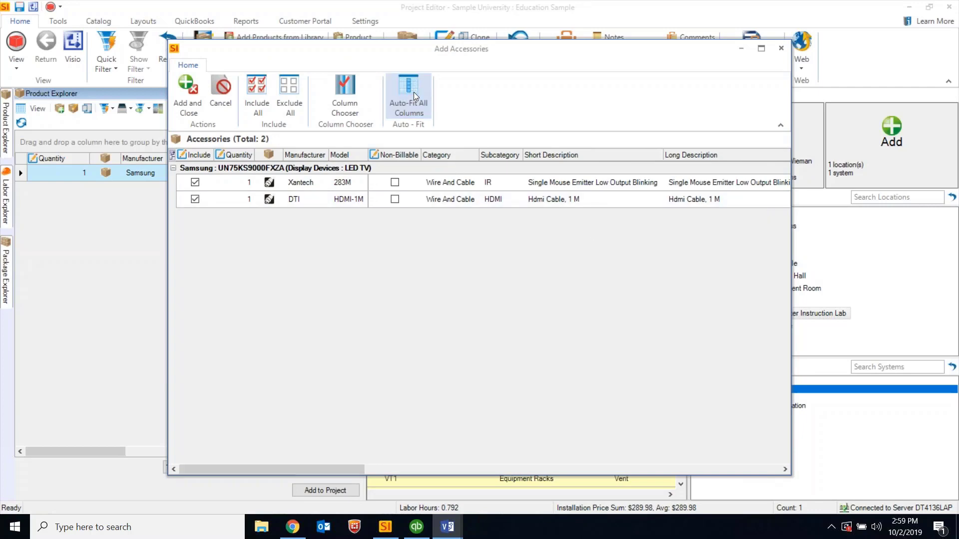
{"action": "left_click", "coordinate": [342, 89]}
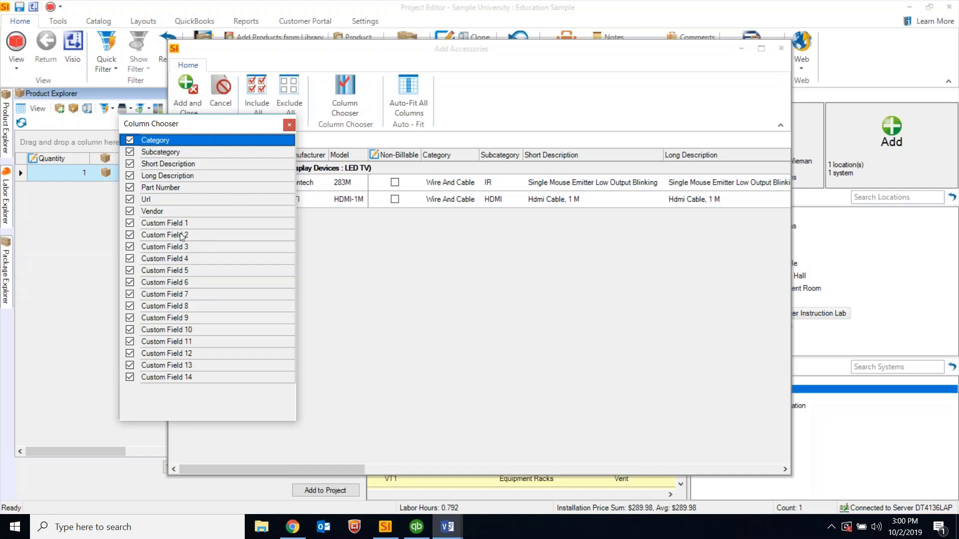
{"action": "left_click", "coordinate": [285, 125]}
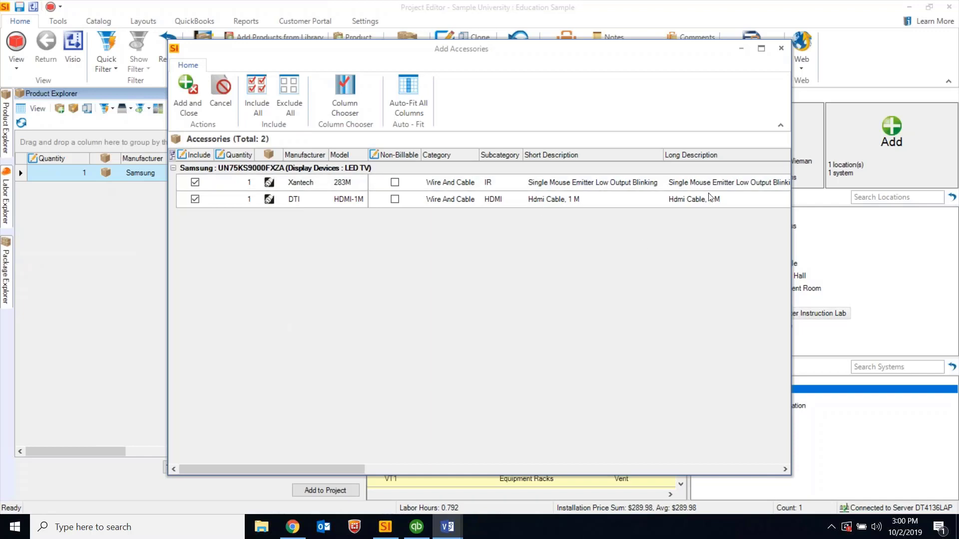
{"action": "left_click_drag", "start_coordinate": [314, 469], "coordinate": [195, 453]}
{"action": "left_click", "coordinate": [344, 95]}
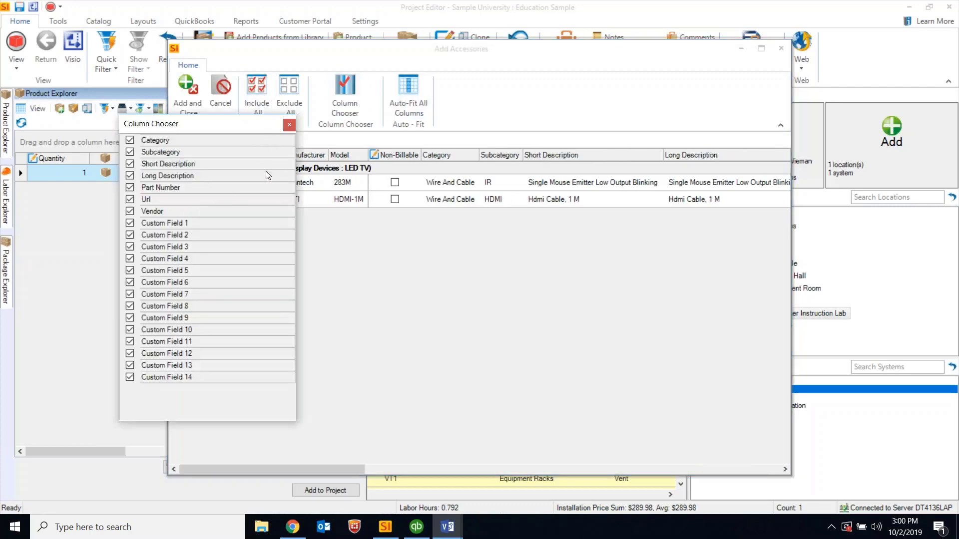
{"action": "left_click", "coordinate": [290, 125]}
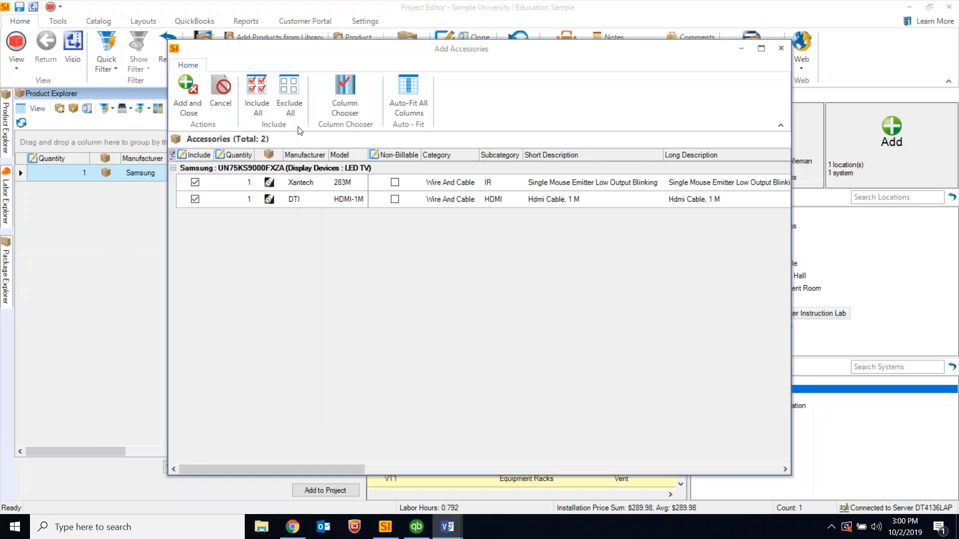
{"action": "left_click", "coordinate": [780, 49]}
{"action": "scroll", "coordinate": [473, 171], "scroll_direction": "up", "scroll_amount": 1}
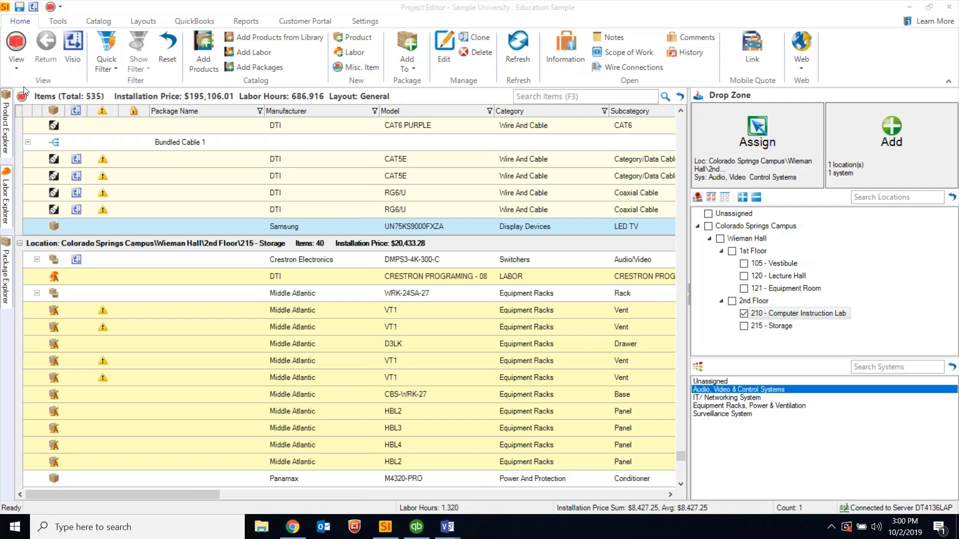
Step: Switch the project item list to the Price layout and view its installation price and unit cost columns
{"action": "left_click", "coordinate": [23, 71]}
{"action": "left_click", "coordinate": [152, 11]}
{"action": "left_click", "coordinate": [144, 21]}
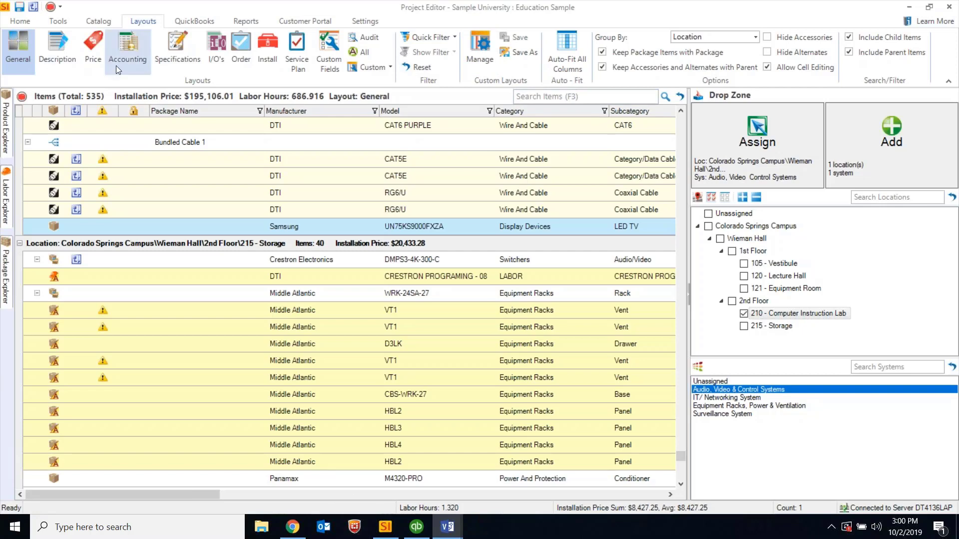
{"action": "left_click", "coordinate": [93, 53]}
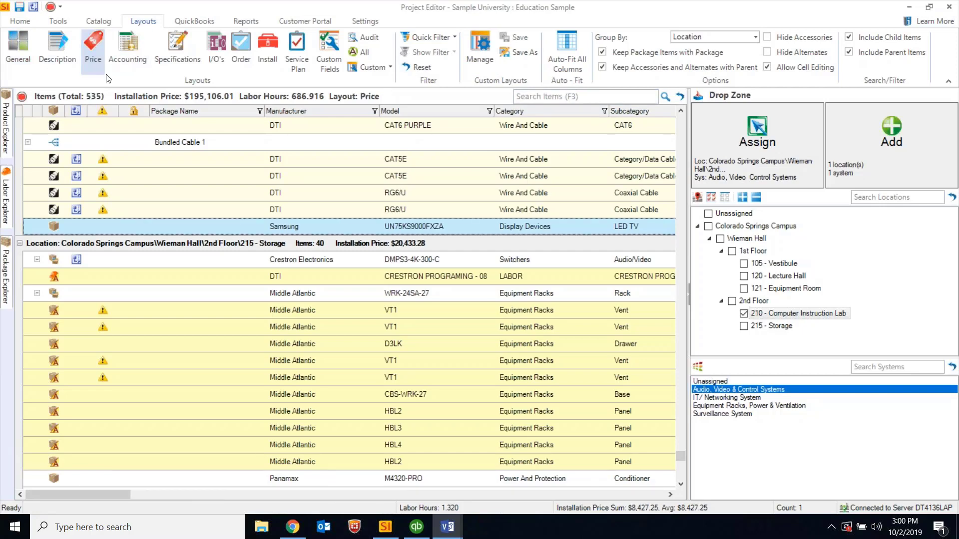
{"action": "left_click_drag", "start_coordinate": [103, 495], "coordinate": [203, 501]}
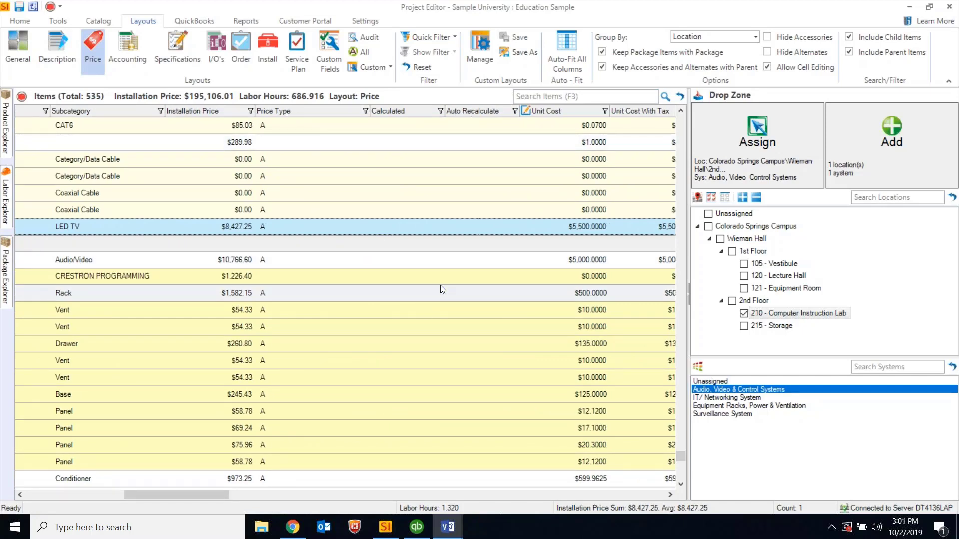
Step: Examine the field selection for saving the Price layout as a custom layout, and close it without saving
{"action": "left_click", "coordinate": [520, 53]}
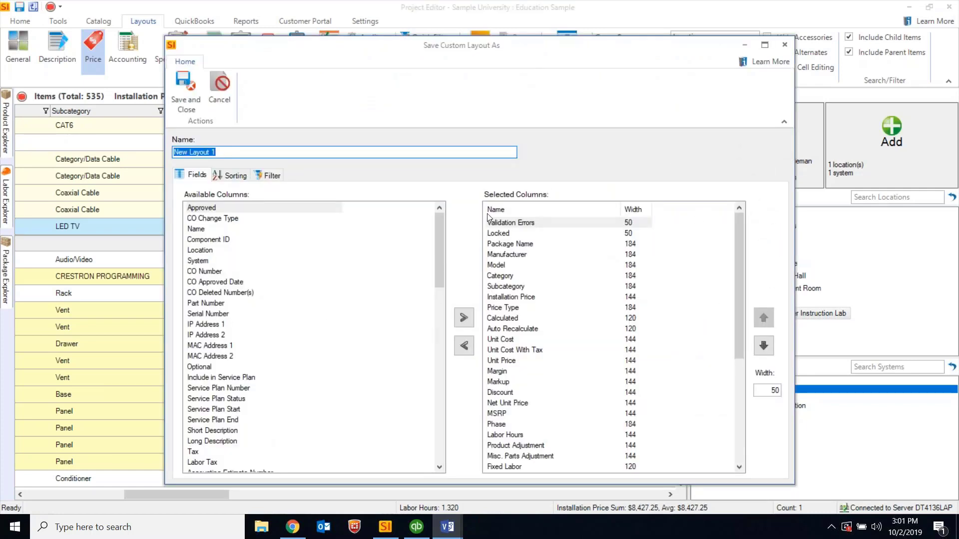
{"action": "left_click", "coordinate": [784, 45]}
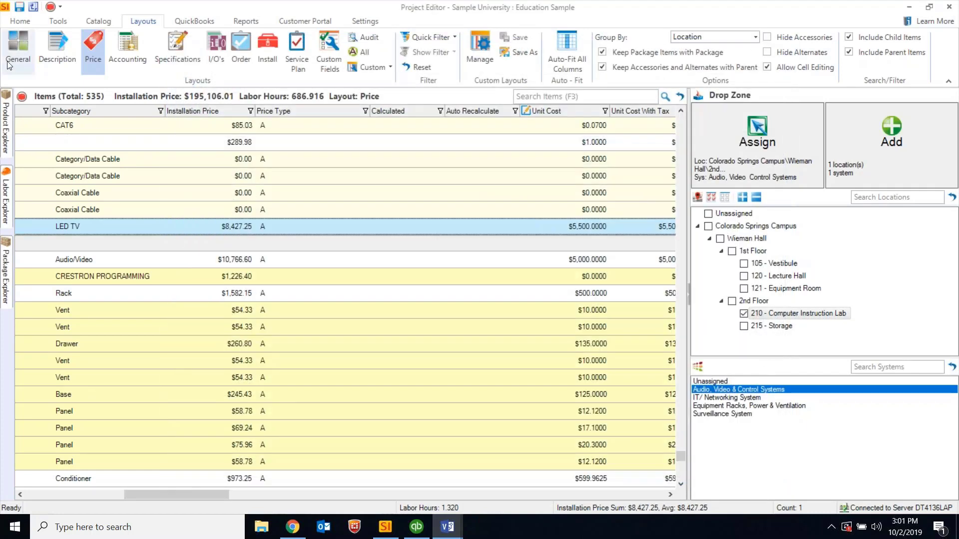
{"action": "left_click", "coordinate": [21, 22]}
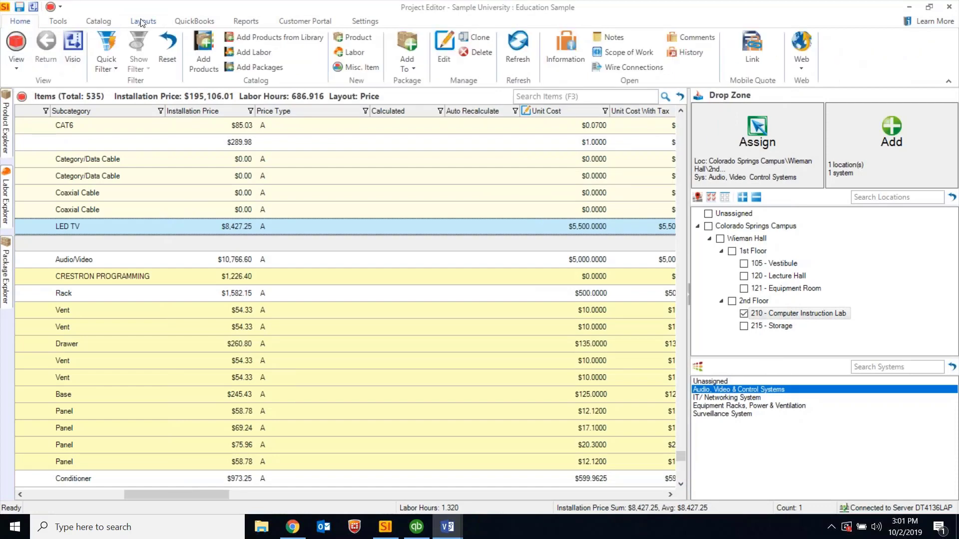
Step: Show the project's location summary, expand Colorado Springs Campus and Wieman Hall down to the floors, and auto-fit all columns
{"action": "left_click", "coordinate": [14, 70]}
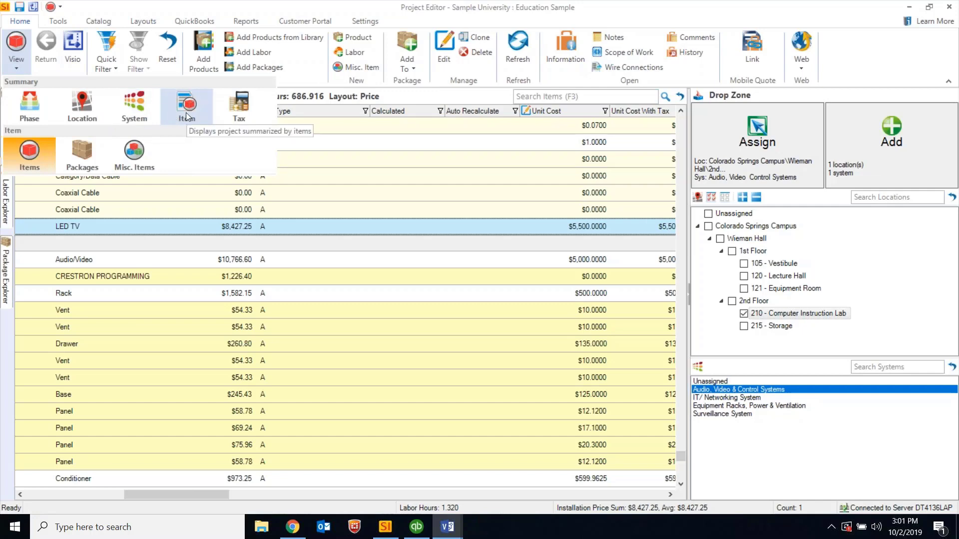
{"action": "left_click", "coordinate": [82, 112]}
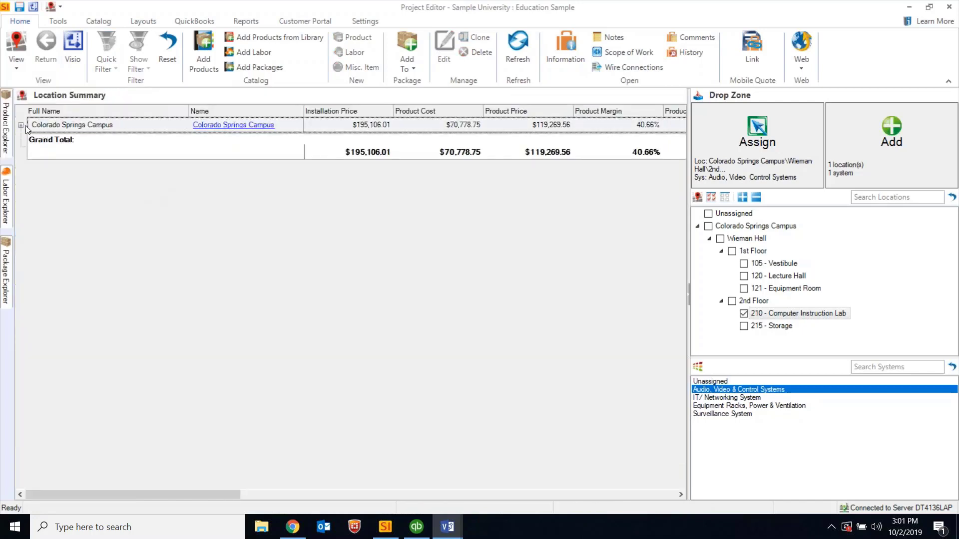
{"action": "left_click", "coordinate": [21, 125]}
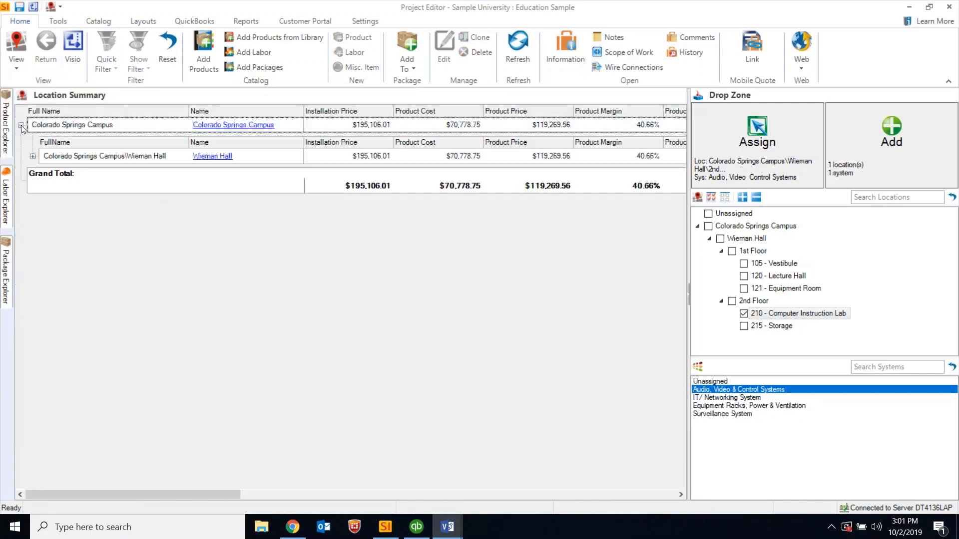
{"action": "left_click", "coordinate": [32, 157]}
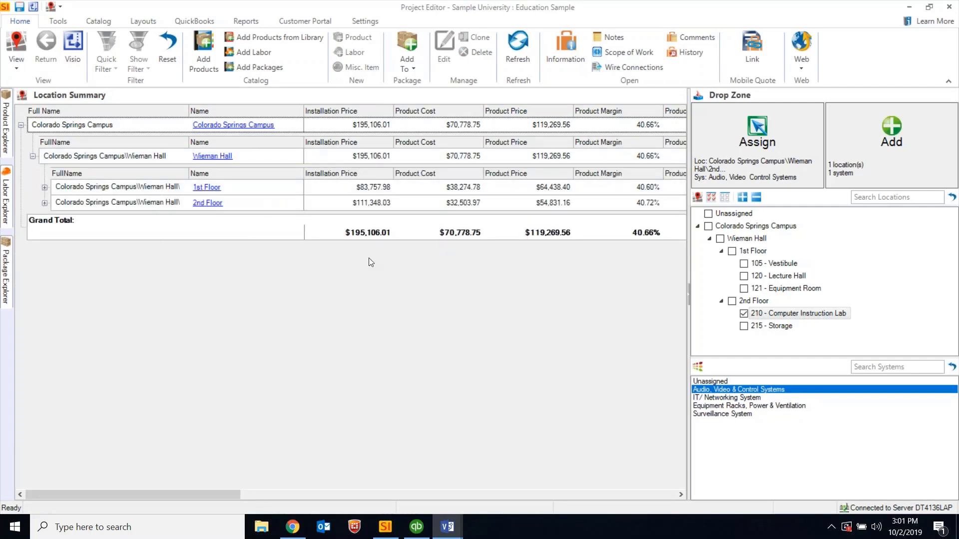
{"action": "left_click", "coordinate": [144, 23]}
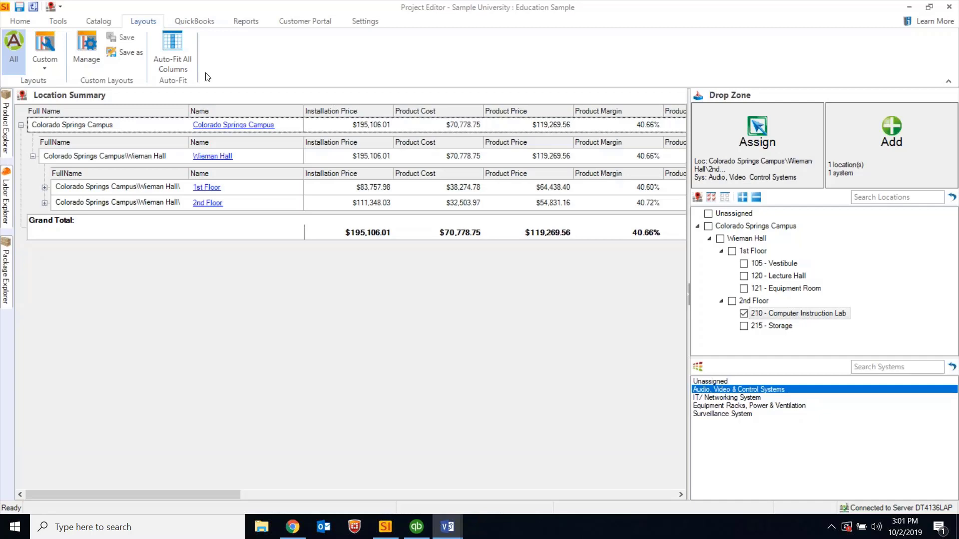
{"action": "left_click", "coordinate": [161, 44]}
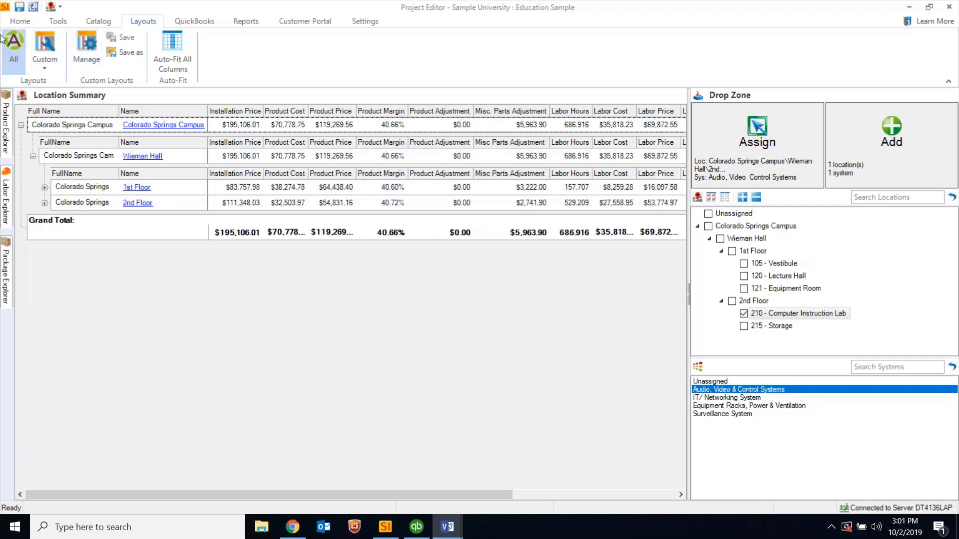
Step: Switch the project to the item summary and review the quantities of its items, including the Arlington LV1
{"action": "left_click", "coordinate": [23, 27]}
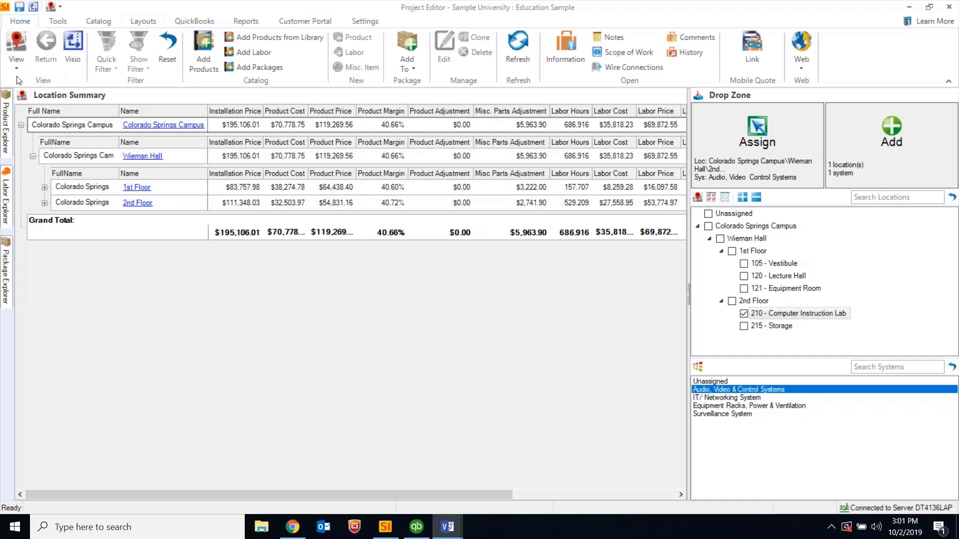
{"action": "left_click", "coordinate": [17, 64]}
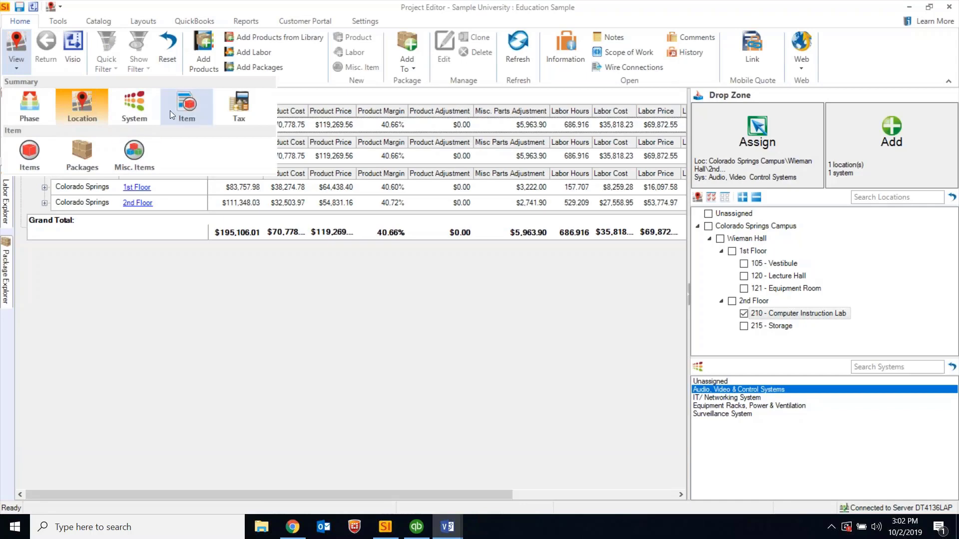
{"action": "left_click", "coordinate": [188, 107]}
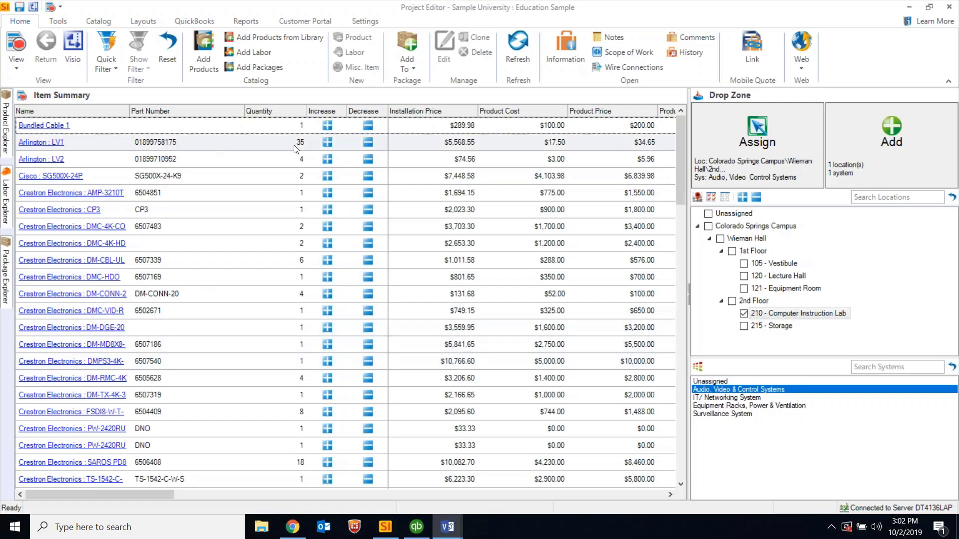
{"action": "left_click", "coordinate": [258, 148]}
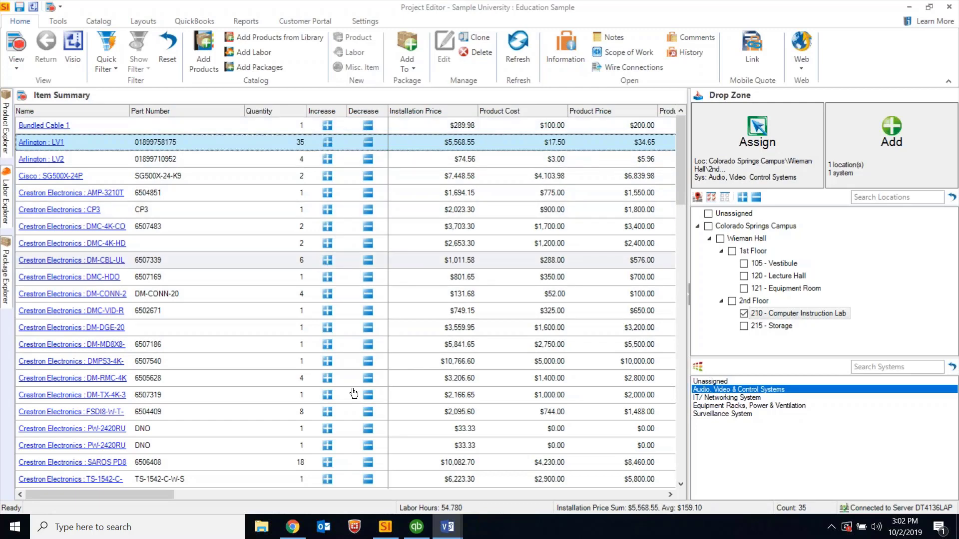
{"action": "scroll", "coordinate": [335, 407], "scroll_direction": "down", "scroll_amount": 3}
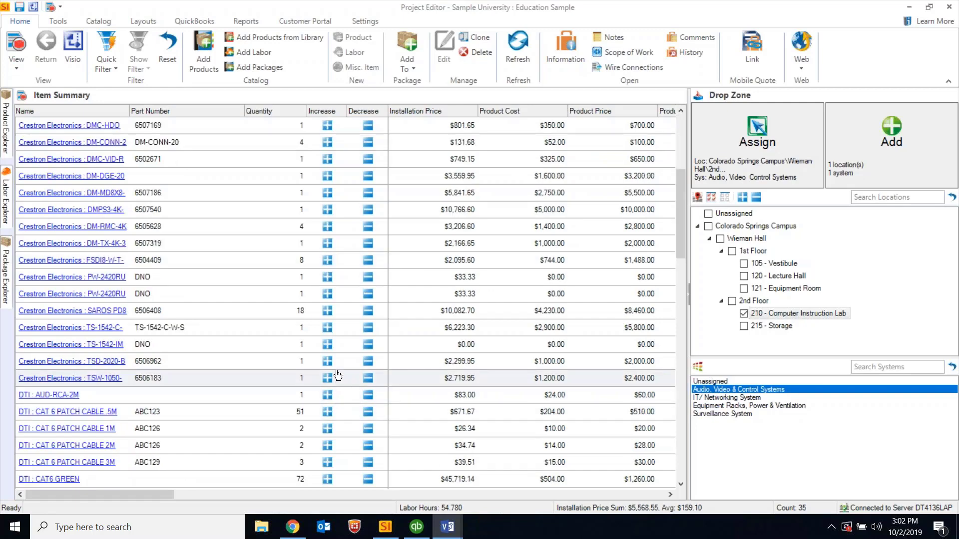
Step: Start increasing the quantity of the Crestron SAROS PD8T-W-T-EACH with one clone in 105 - Vestibule, and cancel it
{"action": "left_click", "coordinate": [331, 313]}
{"action": "left_click", "coordinate": [330, 314]}
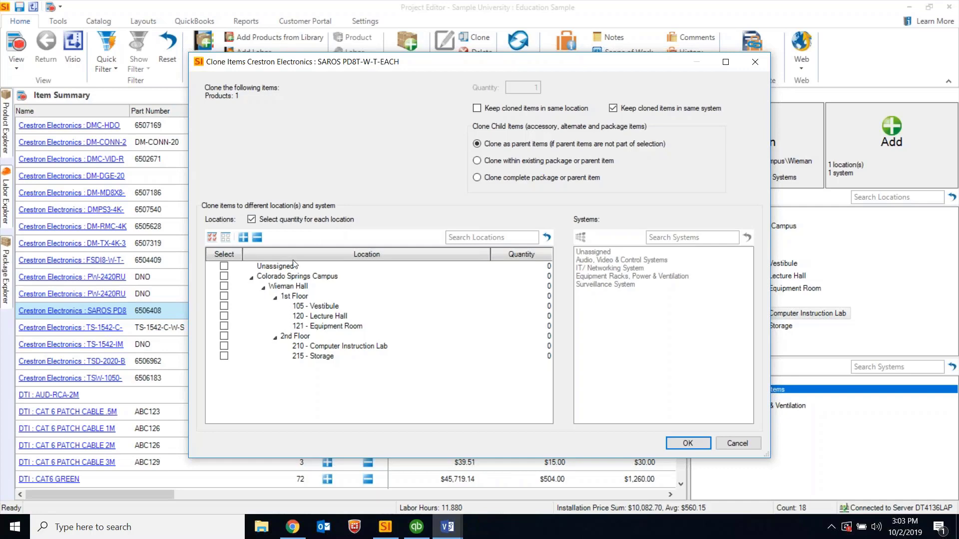
{"action": "left_click", "coordinate": [224, 308]}
{"action": "left_click", "coordinate": [224, 306]}
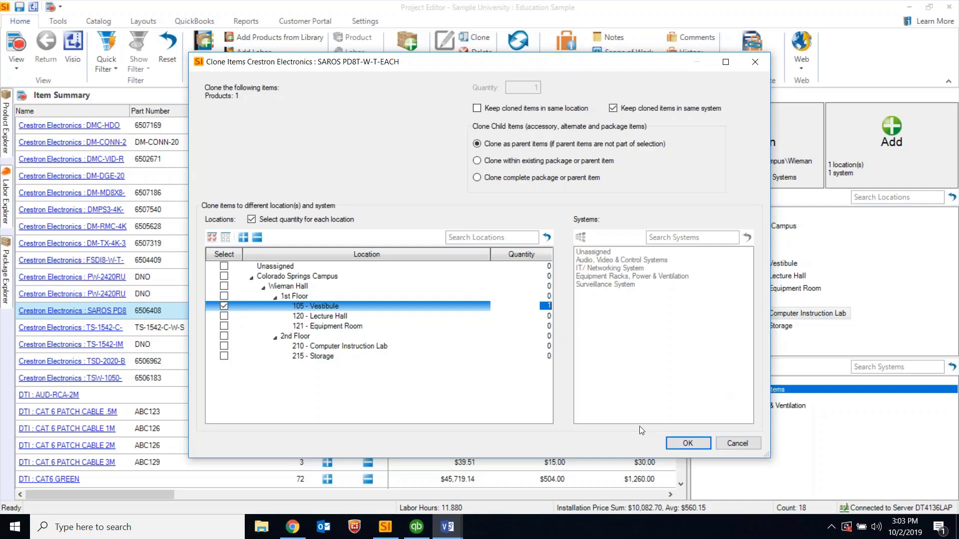
{"action": "left_click", "coordinate": [737, 443]}
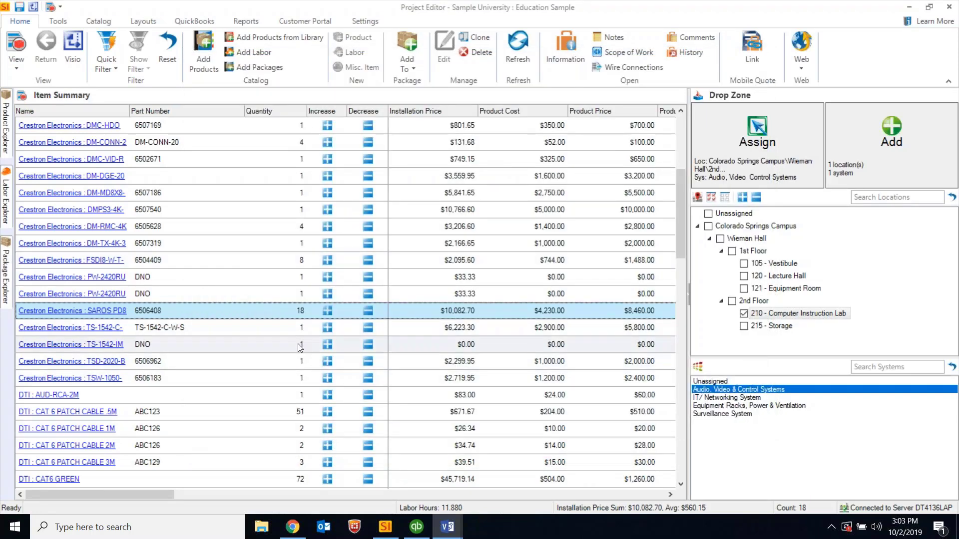
Step: Start decreasing the Crestron SAROS PD8T-W-T-EACH quantity, examine the deletable items' component IDs and locations, and close without deleting any
{"action": "left_click", "coordinate": [368, 313]}
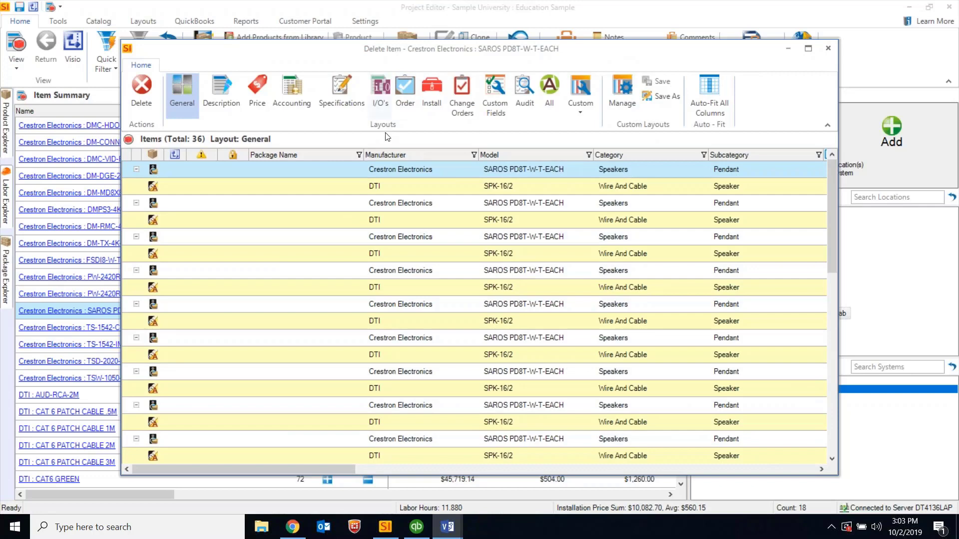
{"action": "left_click_drag", "start_coordinate": [335, 469], "coordinate": [439, 469]}
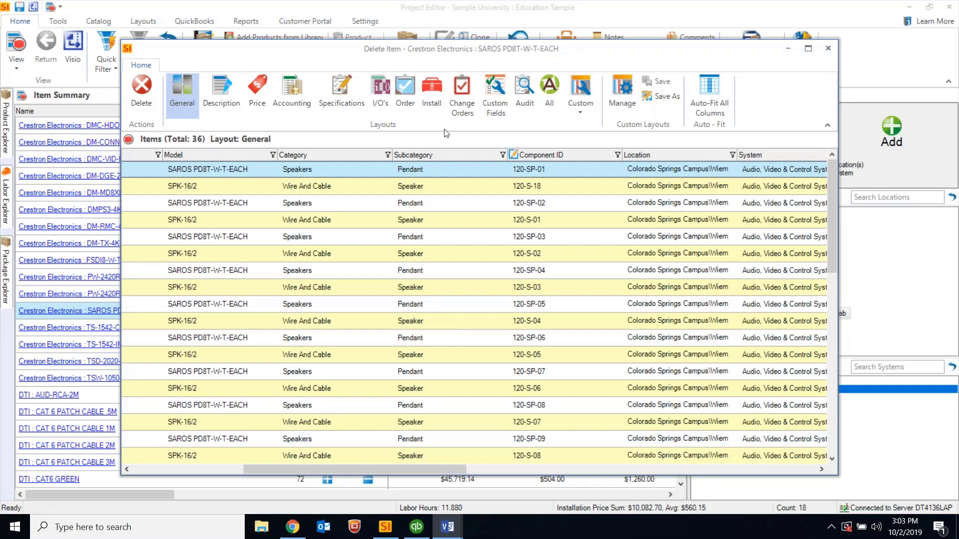
{"action": "left_click_drag", "start_coordinate": [285, 469], "coordinate": [176, 469]}
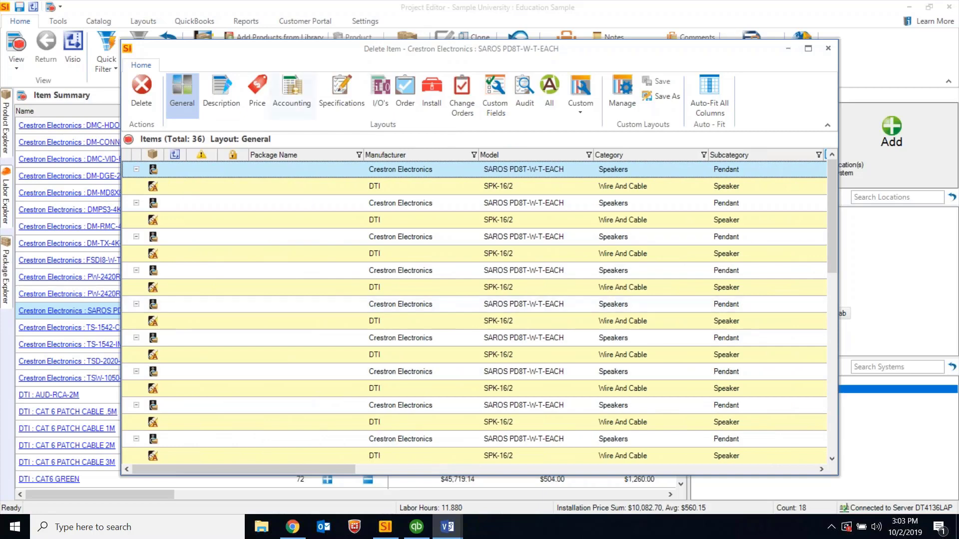
{"action": "left_click", "coordinate": [827, 50]}
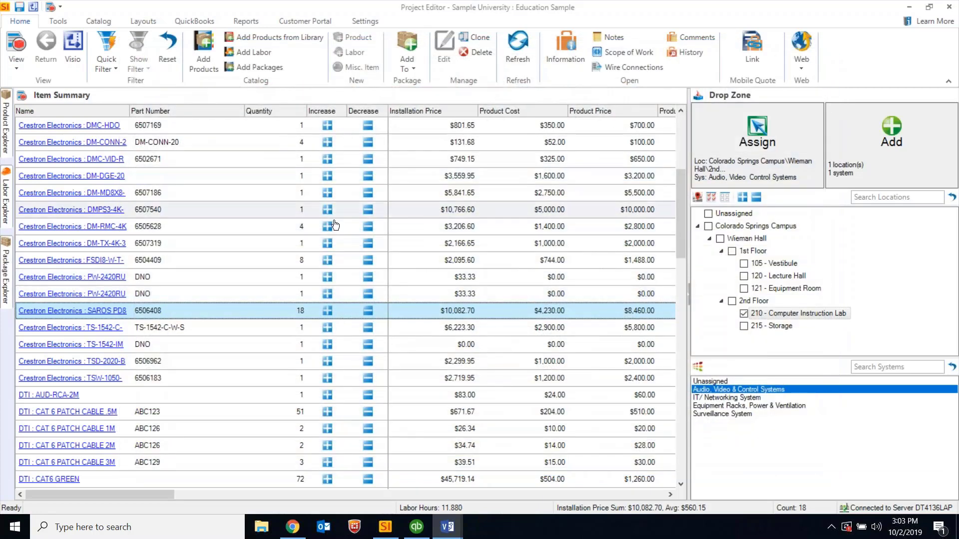
Step: Return to the project's full items list and view its package, manufacturer and model columns around the Samsung TV
{"action": "left_click", "coordinate": [17, 62]}
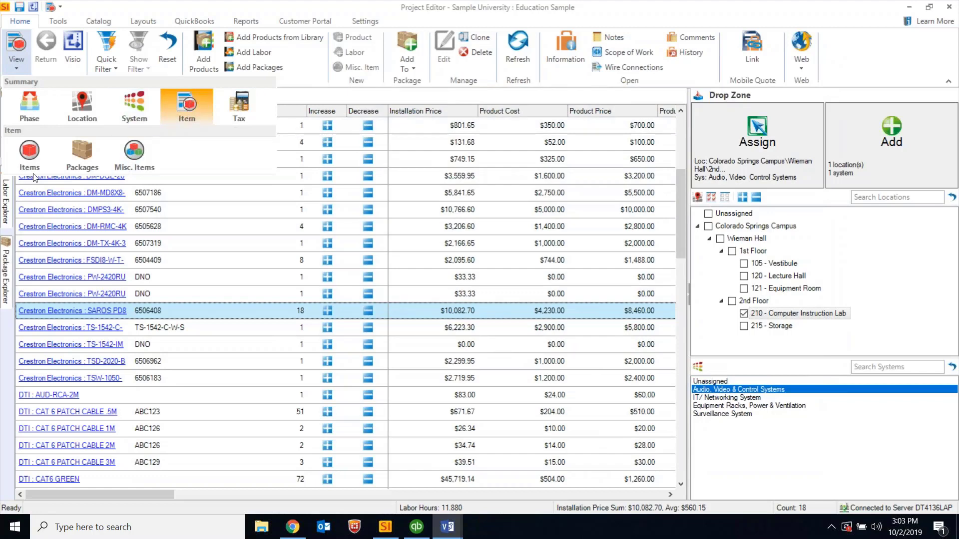
{"action": "left_click", "coordinate": [28, 151]}
{"action": "left_click_drag", "start_coordinate": [214, 494], "coordinate": [2, 494]}
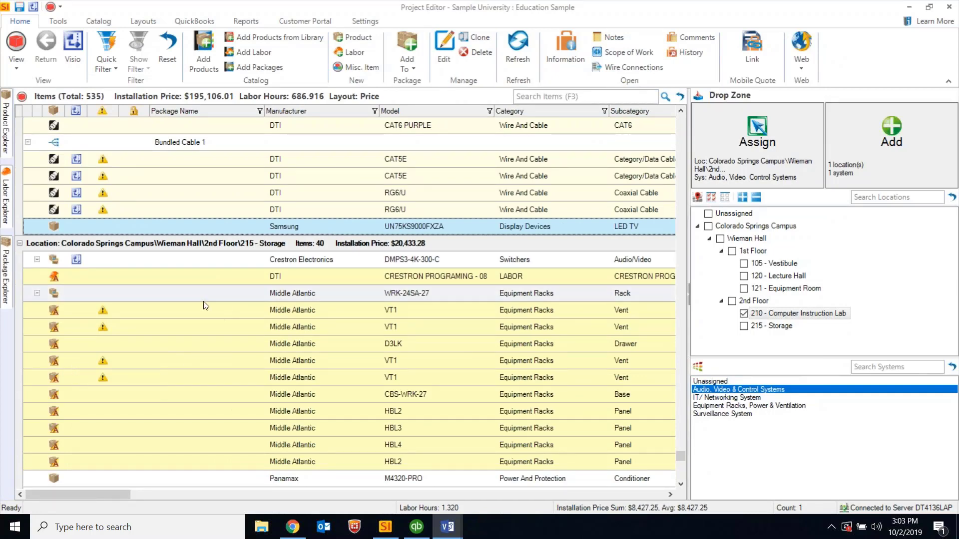
{"action": "scroll", "coordinate": [200, 304], "scroll_direction": "down", "scroll_amount": 2}
{"action": "scroll", "coordinate": [203, 306], "scroll_direction": "up", "scroll_amount": 4}
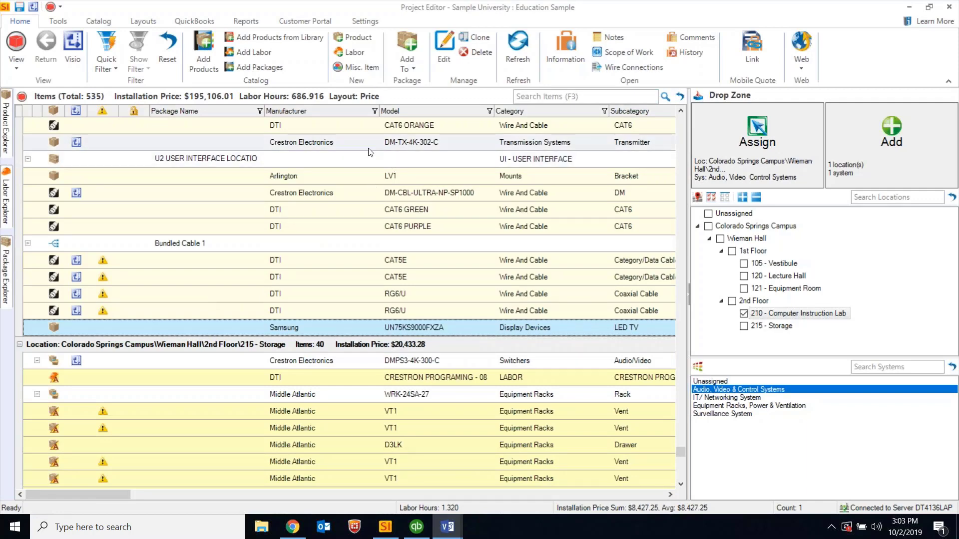
Step: Examine the Other1 and Other2 estimate line item fields in the QuickBooks estimate settings, and close the settings without saving
{"action": "left_click", "coordinate": [191, 22]}
{"action": "left_click", "coordinate": [408, 70]}
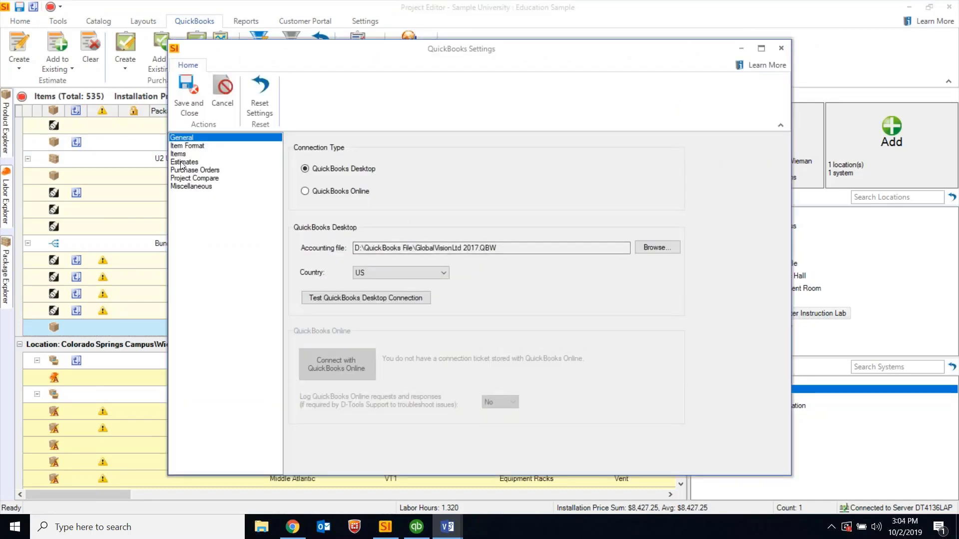
{"action": "left_click", "coordinate": [184, 162]}
{"action": "scroll", "coordinate": [424, 347], "scroll_direction": "down", "scroll_amount": 3}
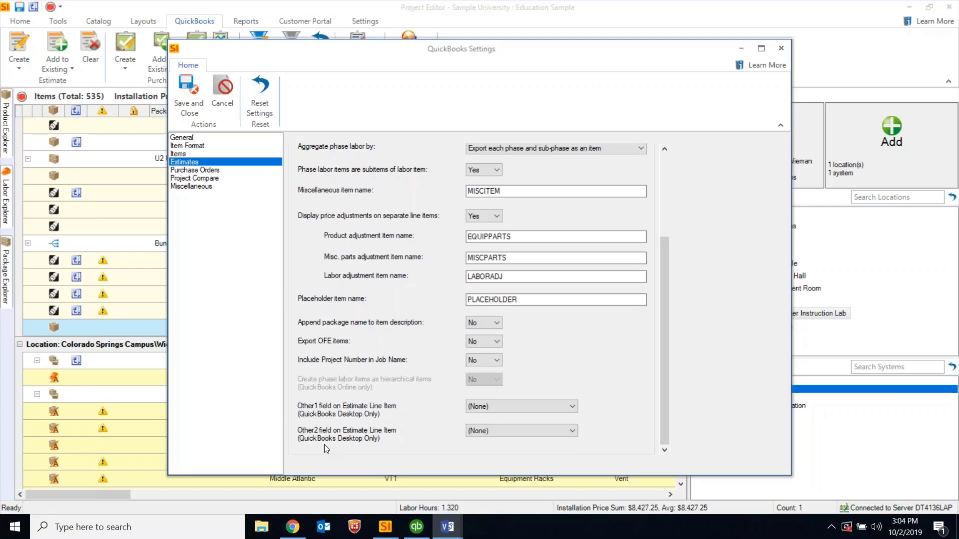
{"action": "left_click", "coordinate": [569, 406]}
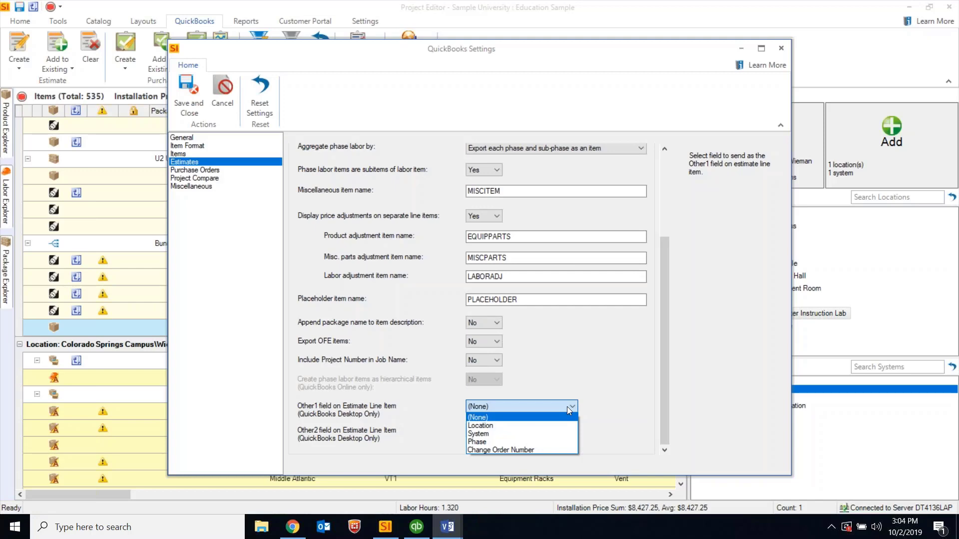
{"action": "left_click", "coordinate": [386, 430]}
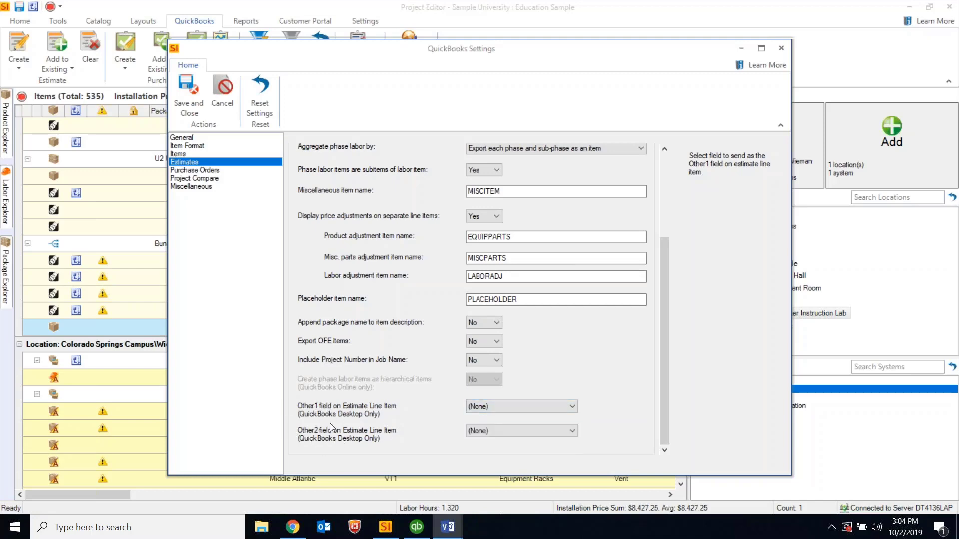
{"action": "left_click", "coordinate": [781, 48]}
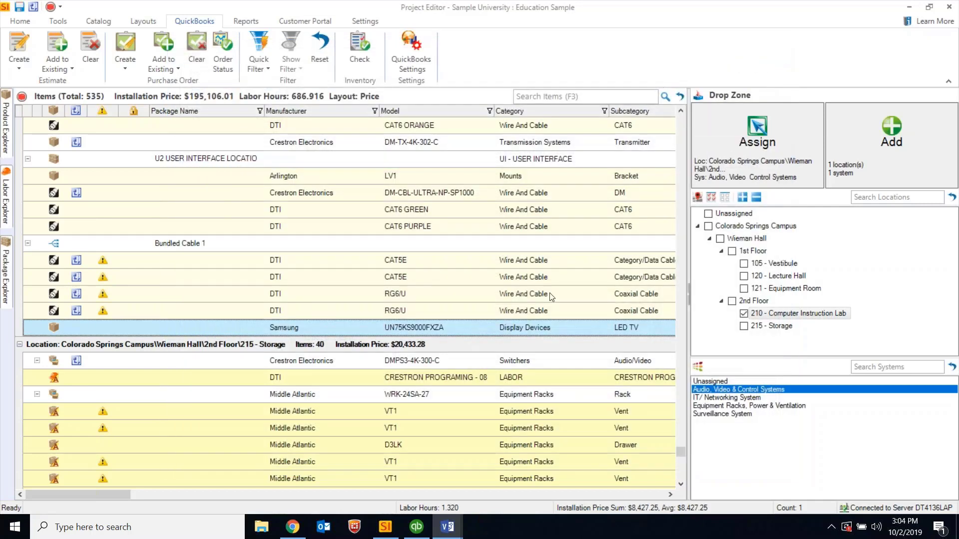
Step: Switch to QuickBooks and examine the Custom Estimate template's column options and the estimate's Rep choices without changing anything
{"action": "left_click", "coordinate": [416, 527]}
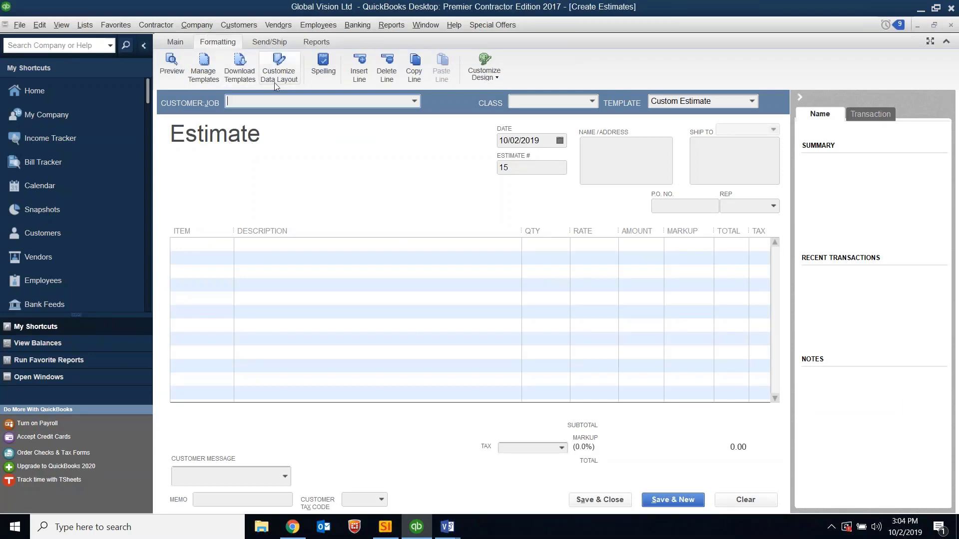
{"action": "left_click", "coordinate": [279, 66]}
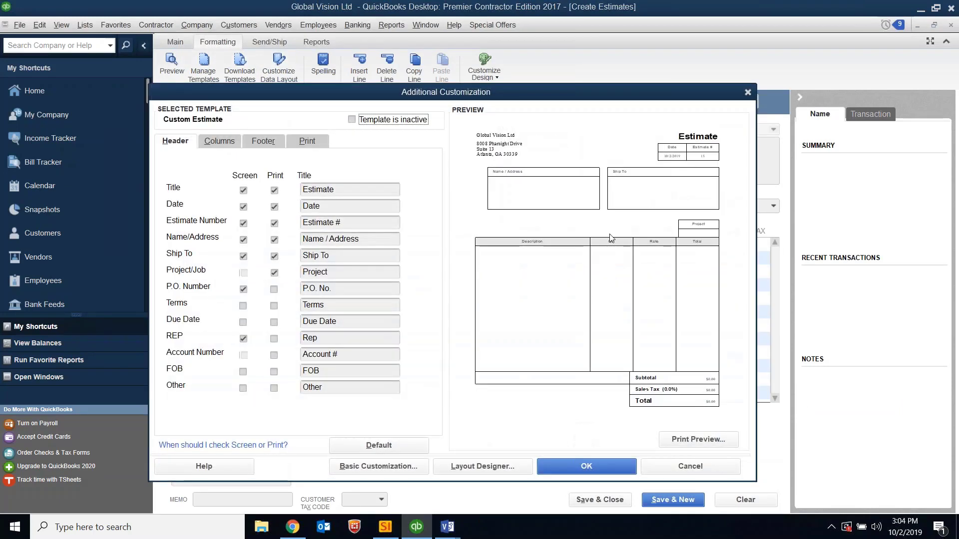
{"action": "left_click", "coordinate": [218, 141]}
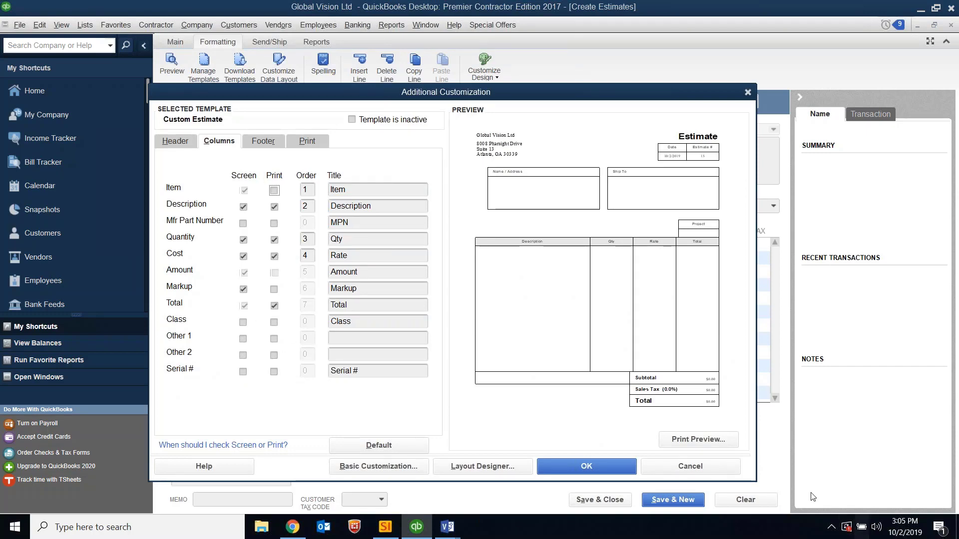
{"action": "left_click", "coordinate": [690, 466]}
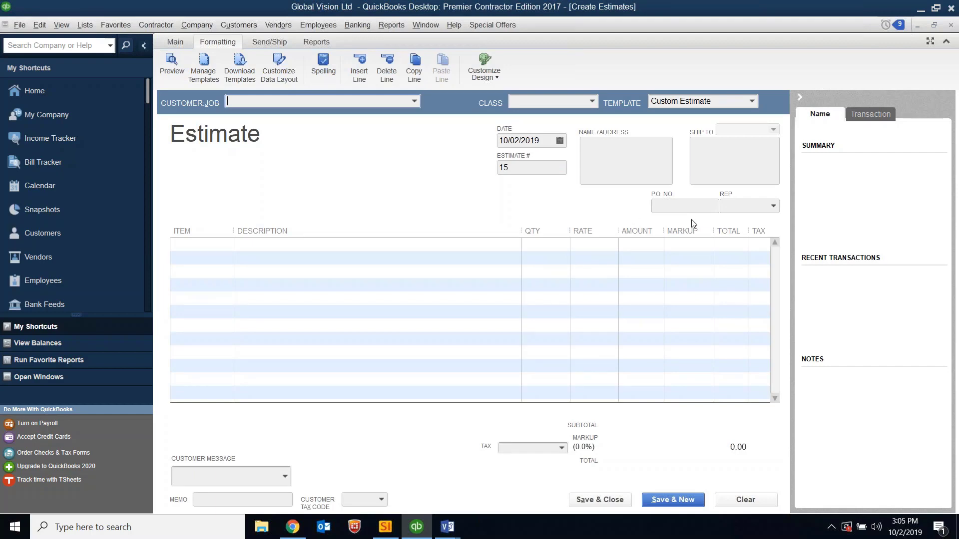
{"action": "left_click", "coordinate": [773, 206]}
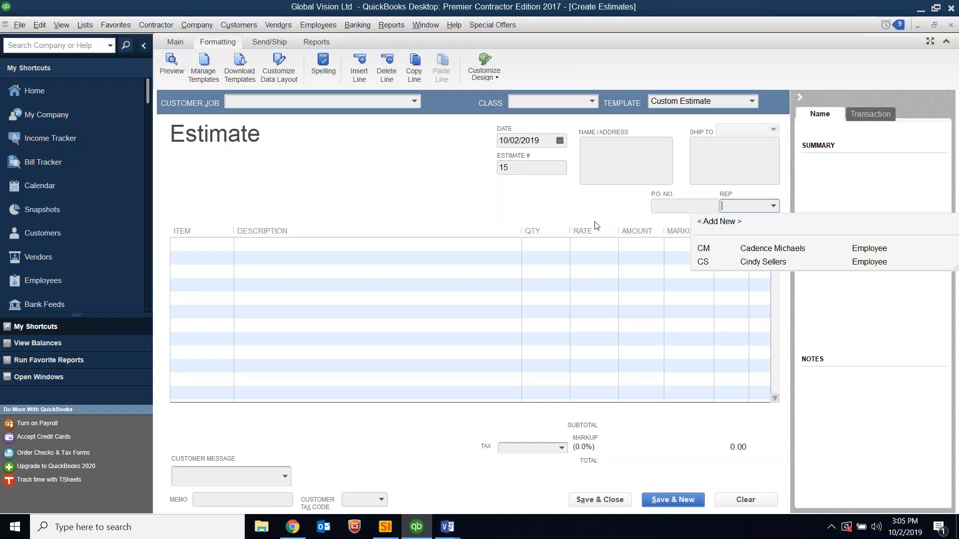
{"action": "left_click", "coordinate": [567, 215]}
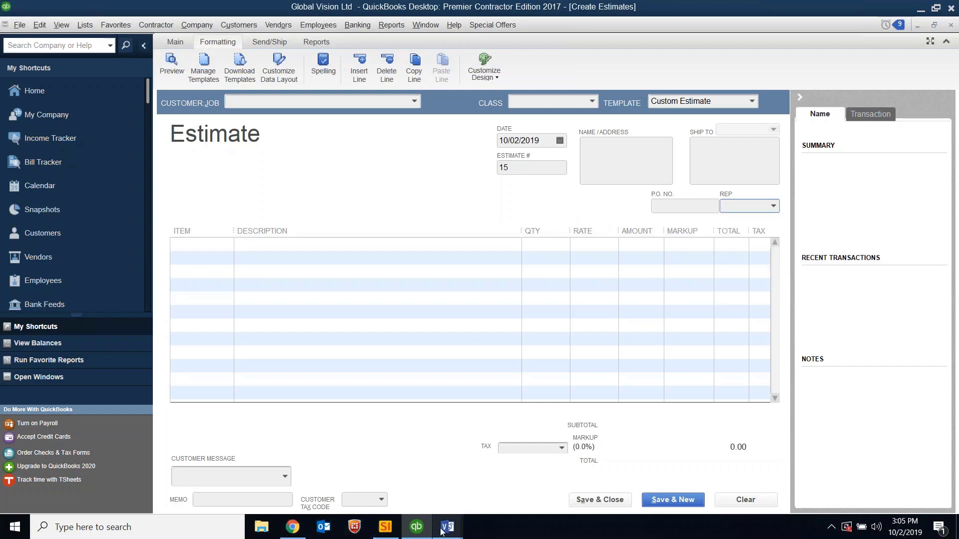
Step: Switch to D-Tools System Integrator and open Sample University's CO Example project from the project list, checking it out
{"action": "mouse_move", "coordinate": [389, 533]}
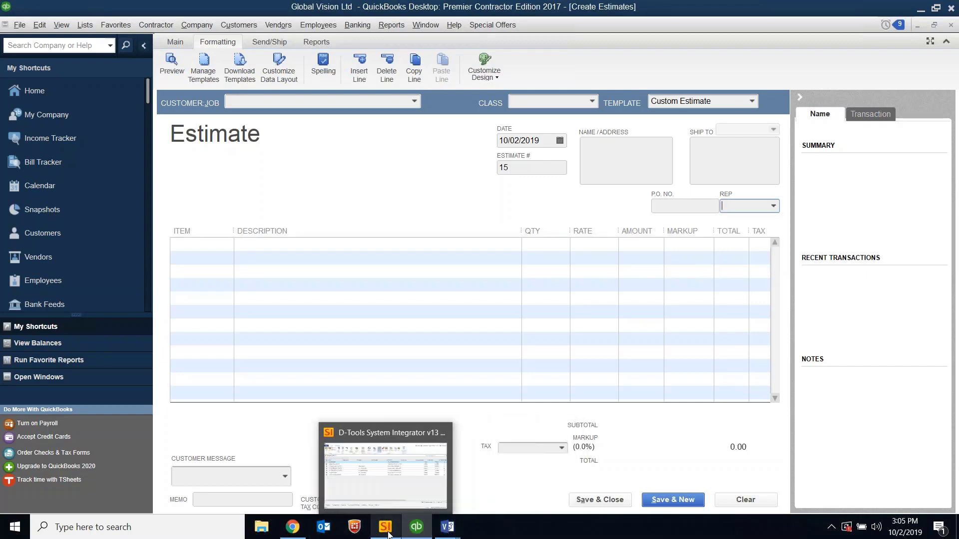
{"action": "left_click", "coordinate": [395, 458]}
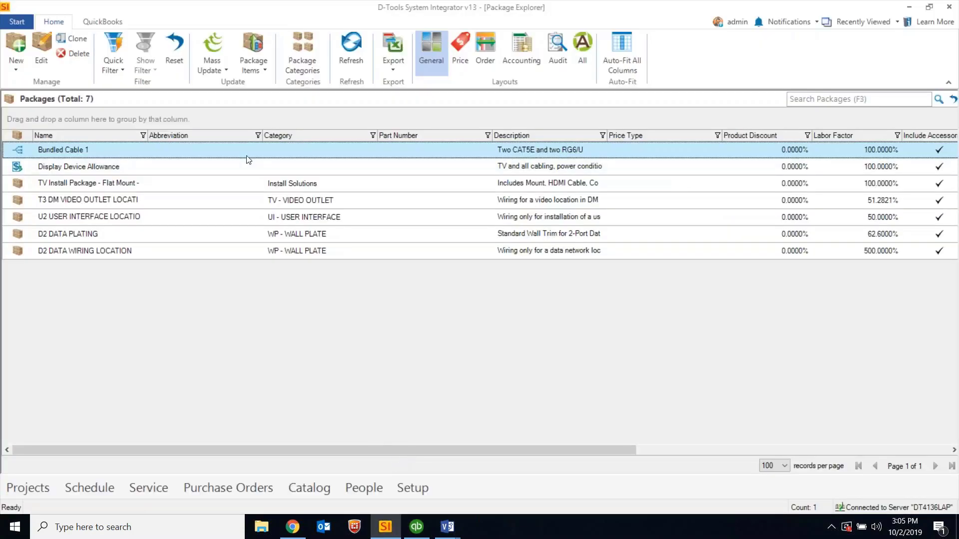
{"action": "left_click", "coordinate": [17, 22]}
{"action": "mouse_move", "coordinate": [52, 92]}
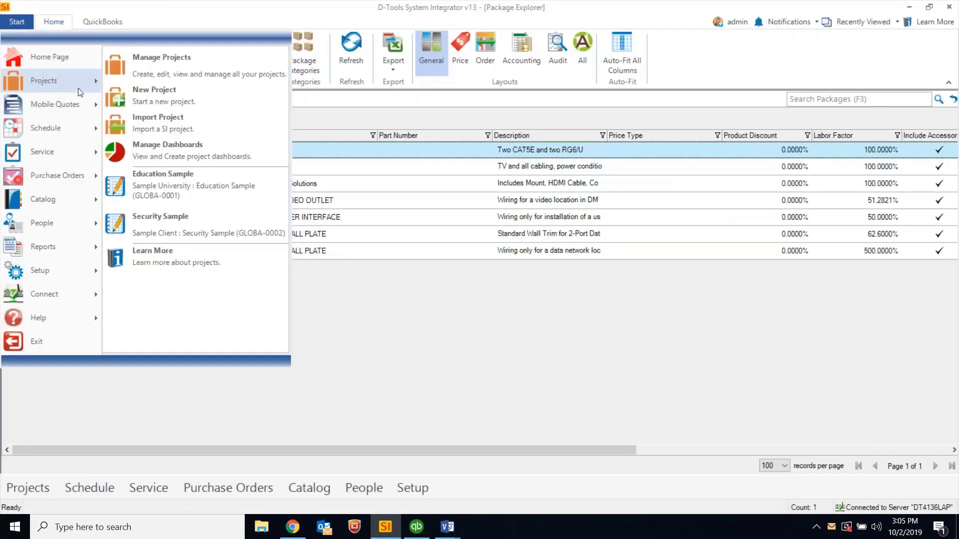
{"action": "left_click", "coordinate": [168, 71]}
{"action": "left_click", "coordinate": [353, 151]}
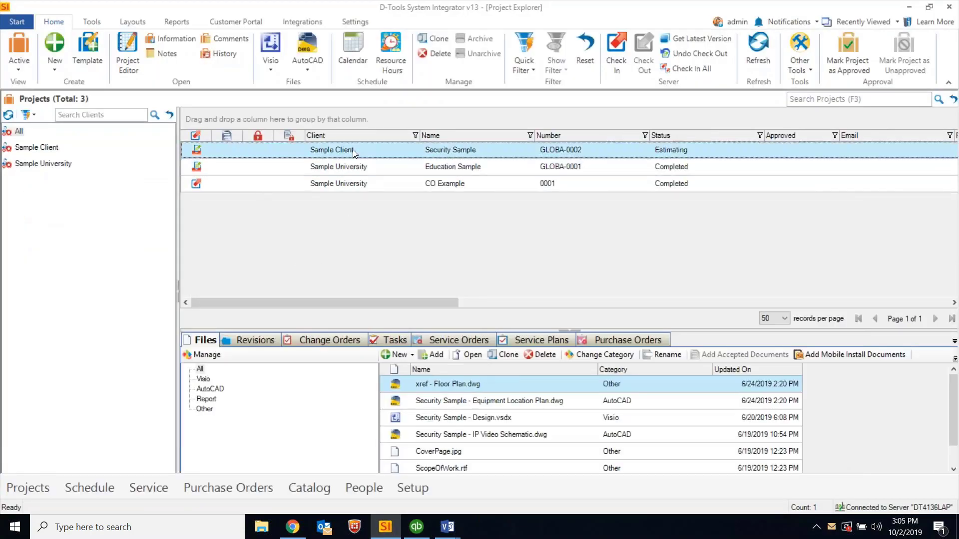
{"action": "left_click", "coordinate": [350, 185]}
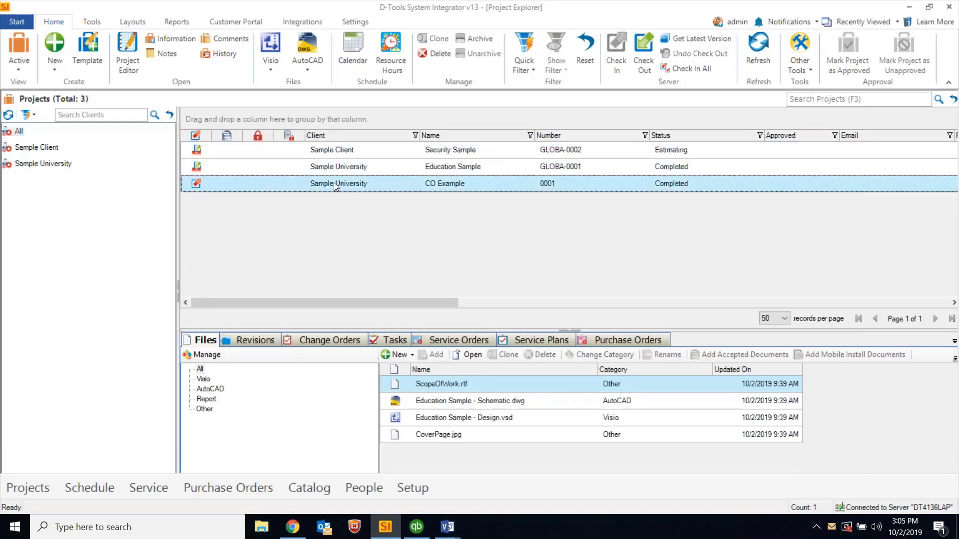
{"action": "double_click", "coordinate": [333, 182]}
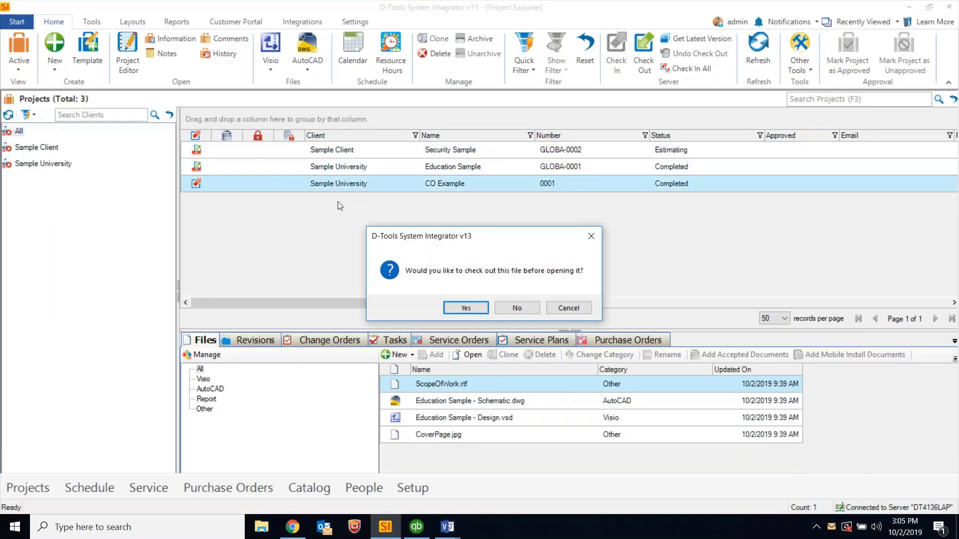
{"action": "left_click", "coordinate": [460, 308]}
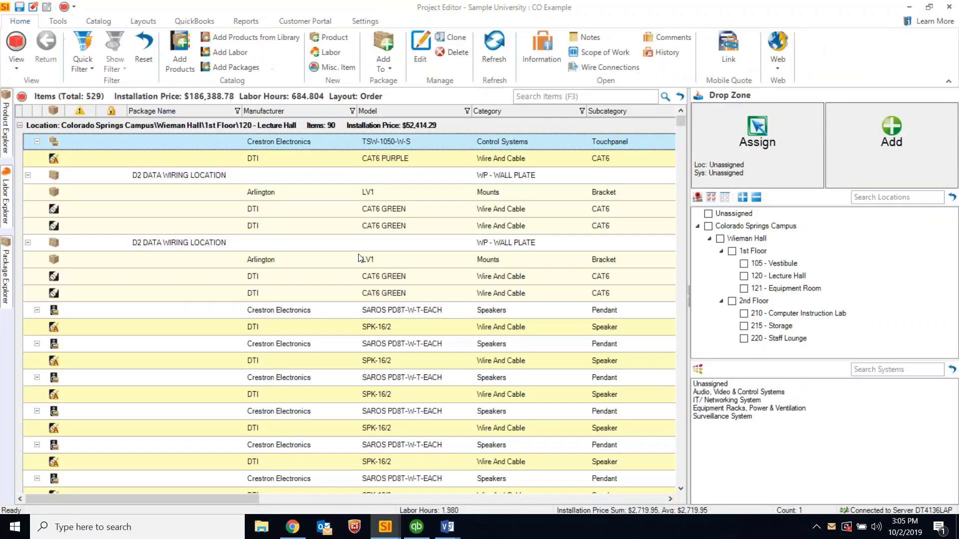
Step: Try to create a QuickBooks estimate from the CO Example project, checking the company file open in QuickBooks
{"action": "left_click", "coordinate": [185, 23]}
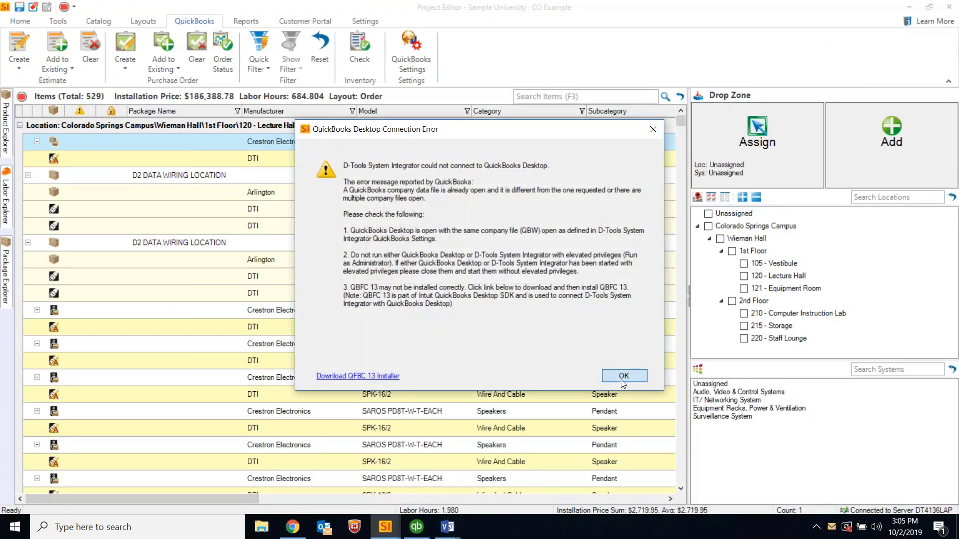
{"action": "left_click", "coordinate": [624, 376]}
{"action": "left_click", "coordinate": [417, 527]}
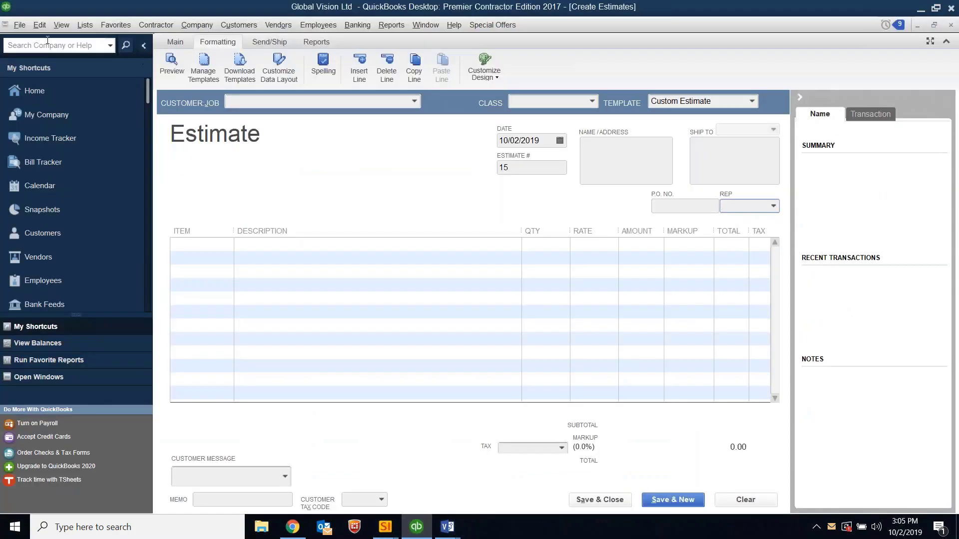
{"action": "left_click", "coordinate": [40, 24]}
{"action": "left_click", "coordinate": [848, 20]}
{"action": "left_click", "coordinate": [920, 9]}
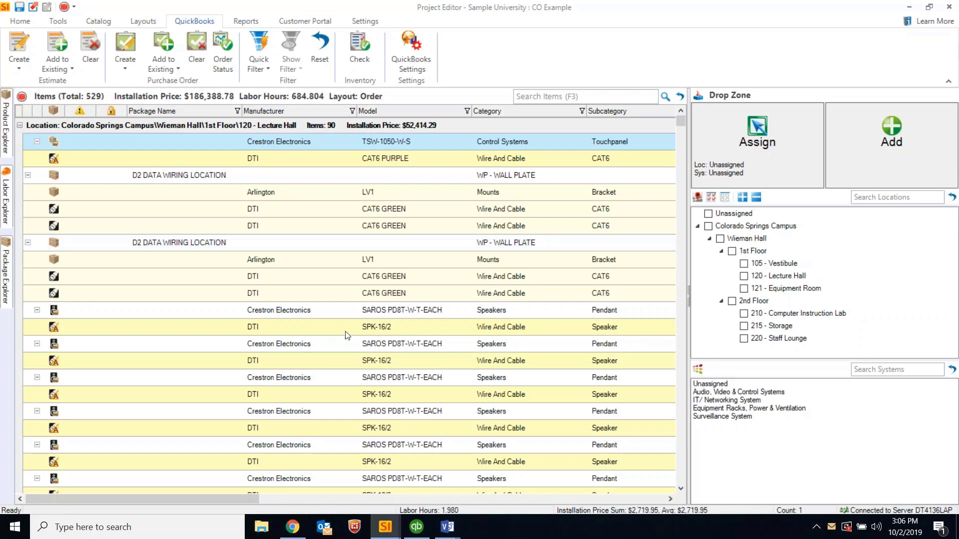
{"action": "left_click", "coordinate": [339, 295]}
{"action": "left_click", "coordinate": [172, 144]}
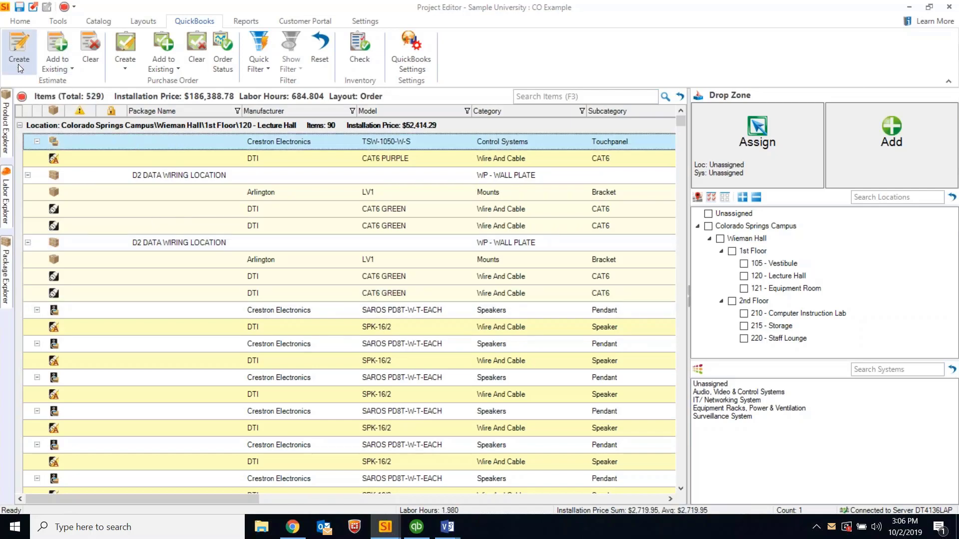
{"action": "left_click", "coordinate": [381, 175]}
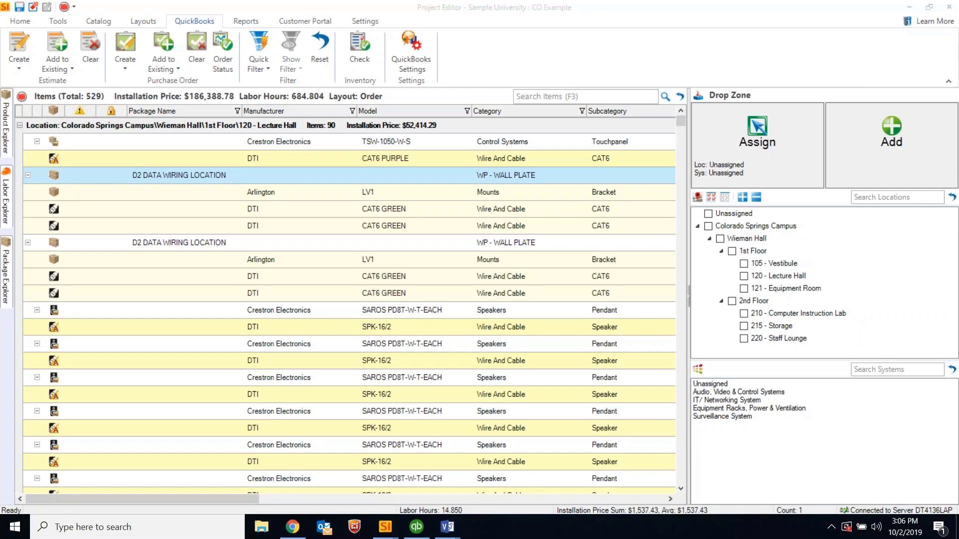
Step: Close the CO Example project without checking it in, and mark it as approved with the revision file CO Example (Rev 0)
{"action": "left_click", "coordinate": [949, 7]}
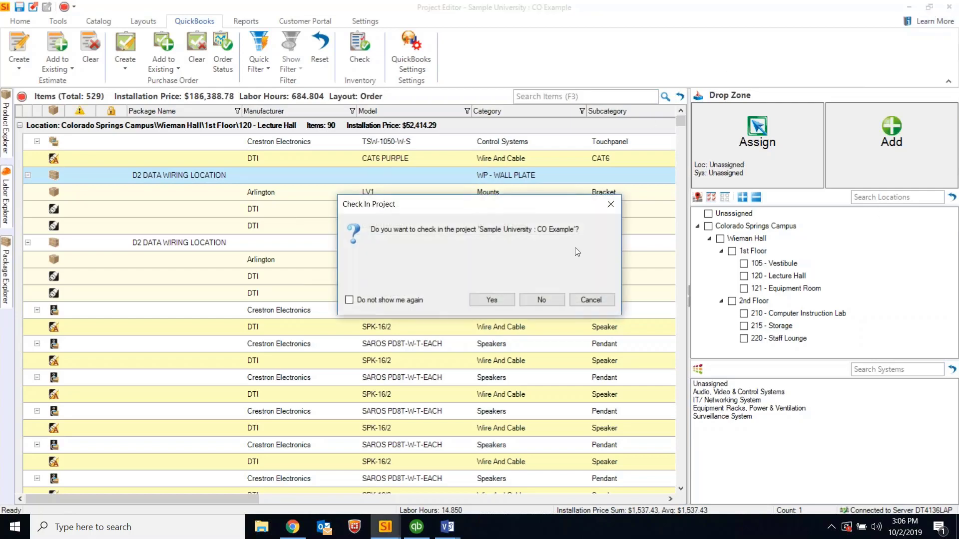
{"action": "left_click", "coordinate": [535, 299]}
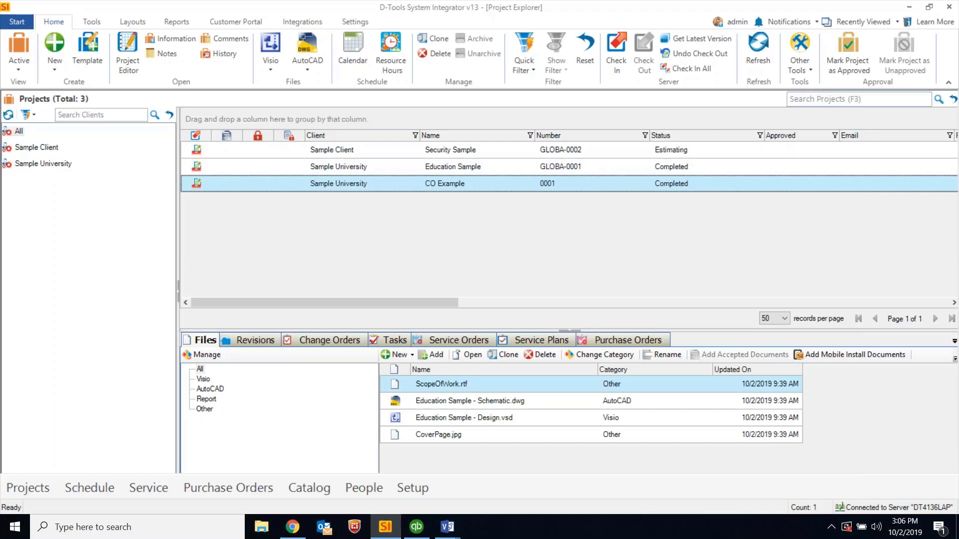
{"action": "left_click", "coordinate": [840, 62]}
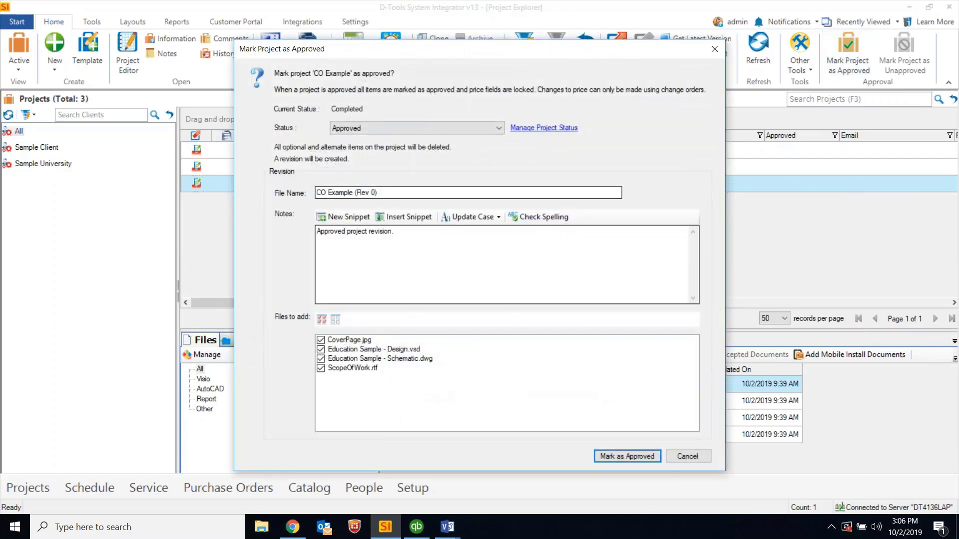
{"action": "left_click", "coordinate": [625, 456]}
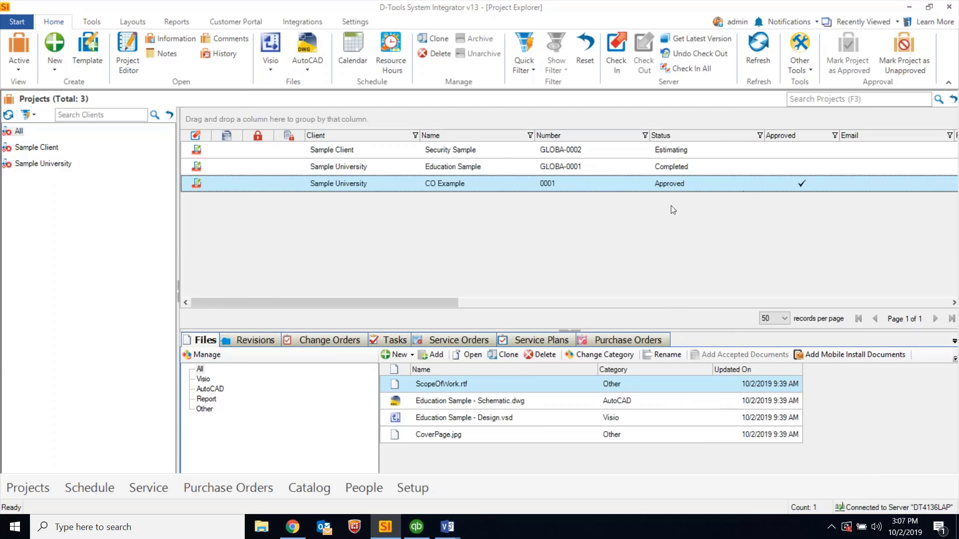
Step: Reopen the approved CO Example project and look through its items down to the Epson V11H700020 display devices
{"action": "double_click", "coordinate": [421, 180]}
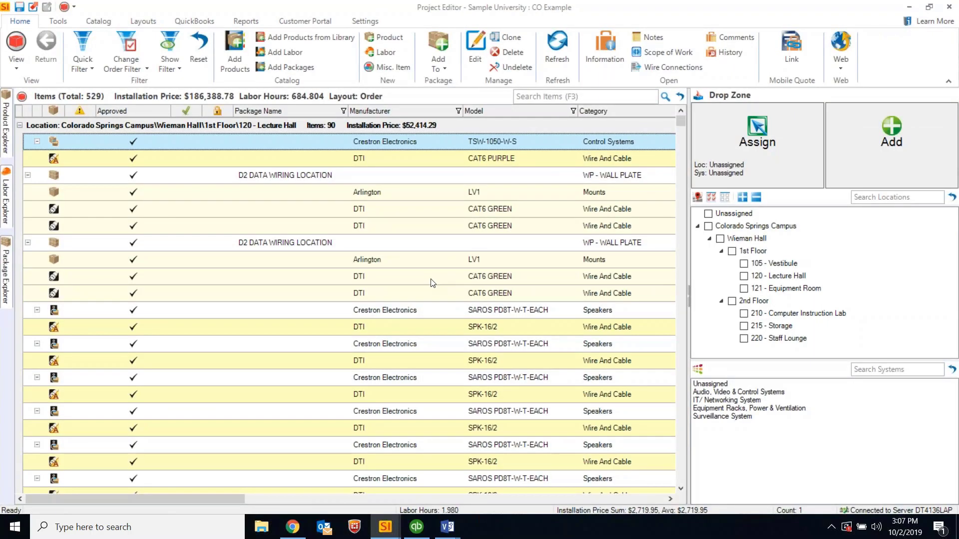
{"action": "scroll", "coordinate": [430, 279], "scroll_direction": "down", "scroll_amount": 1}
{"action": "scroll", "coordinate": [427, 277], "scroll_direction": "down", "scroll_amount": 3}
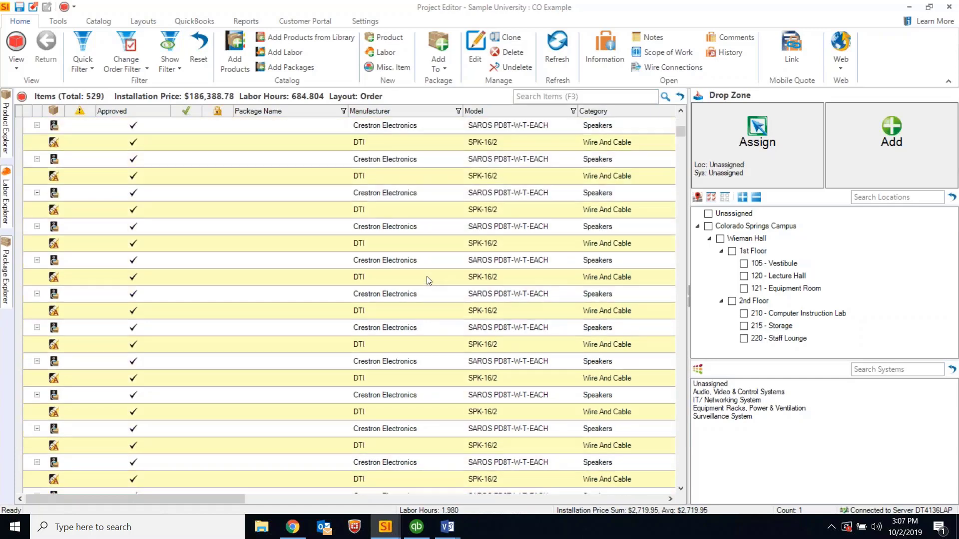
{"action": "scroll", "coordinate": [426, 277], "scroll_direction": "down", "scroll_amount": 6}
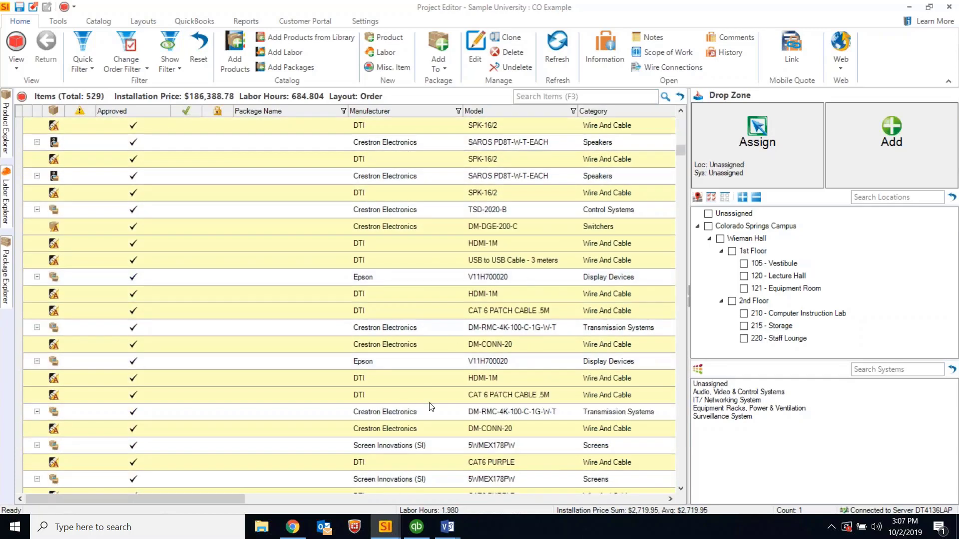
{"action": "left_click", "coordinate": [370, 297]}
{"action": "left_click", "coordinate": [382, 278]}
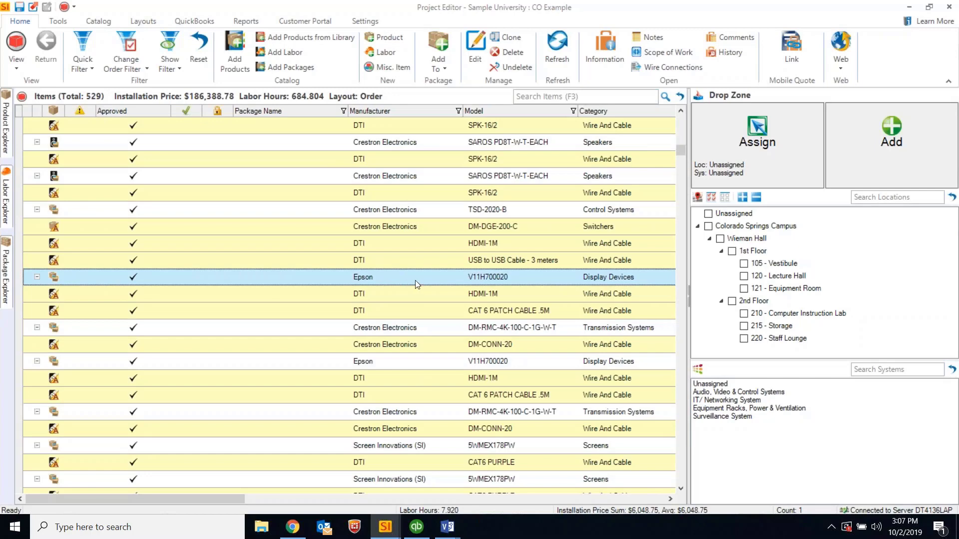
{"action": "scroll", "coordinate": [417, 286], "scroll_direction": "up", "scroll_amount": 1}
Step: Mark two Crestron SAROS PD8T-W-T-EACH speakers and their approved SPK-16/2 accessories as deleted on a new external change order, Change Order 1
{"action": "left_click", "coordinate": [385, 159]}
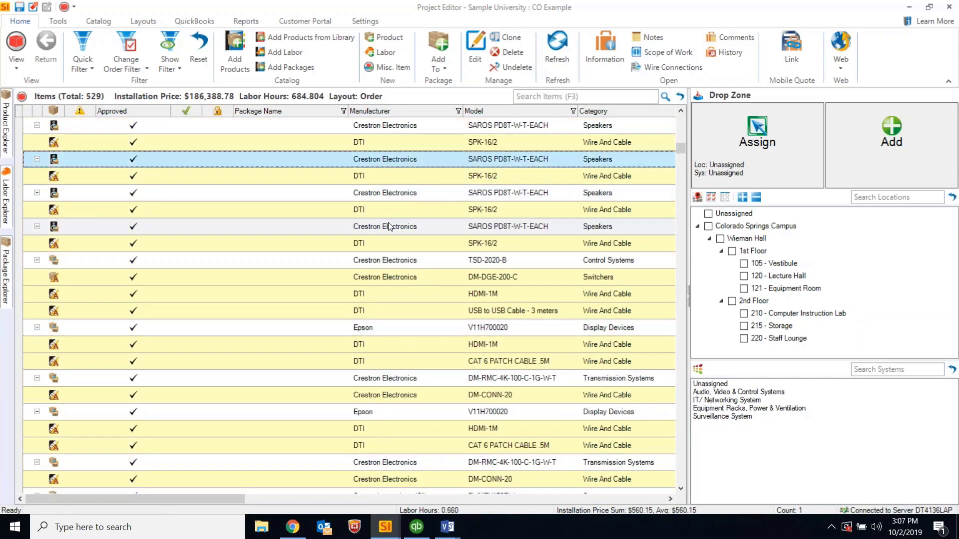
{"action": "left_click", "coordinate": [388, 209], "text": "shift"}
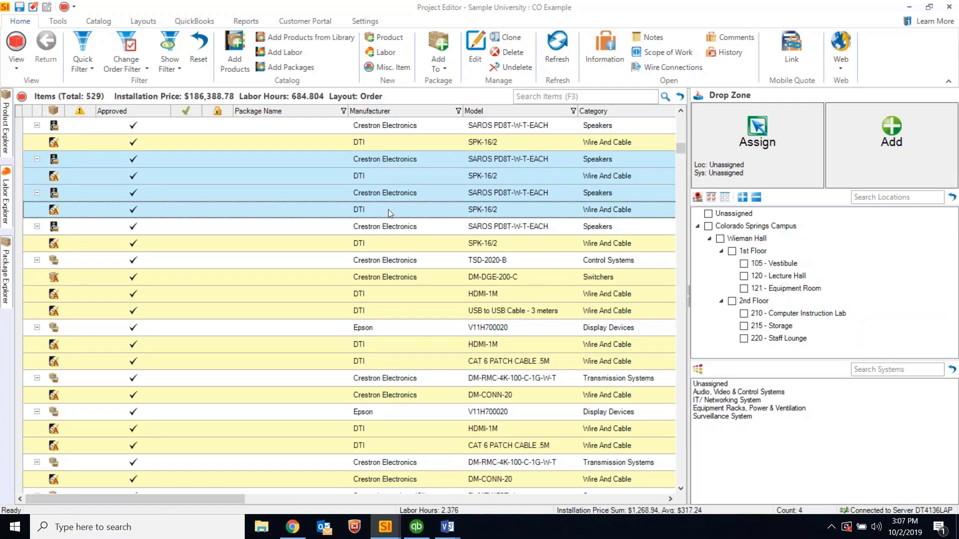
{"action": "key", "text": "Delete"}
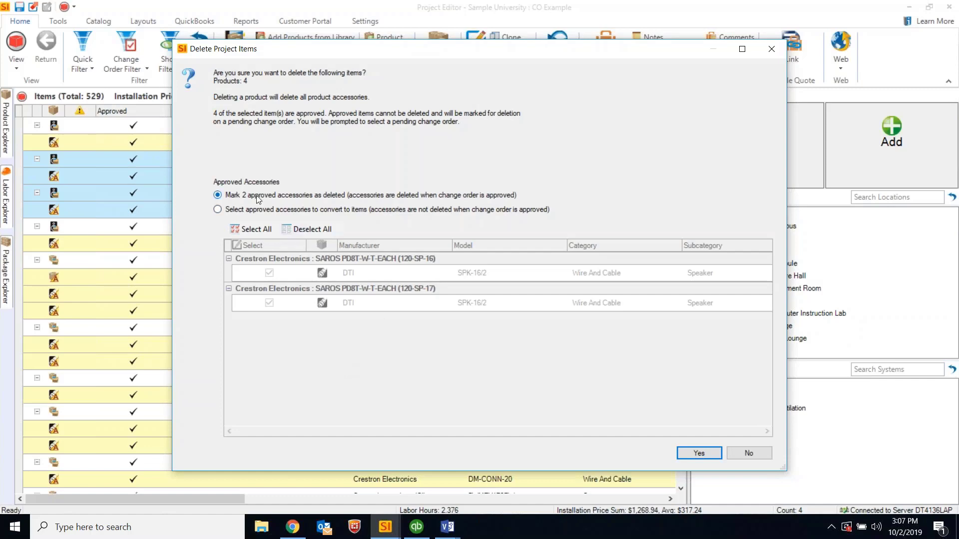
{"action": "left_click", "coordinate": [249, 211]}
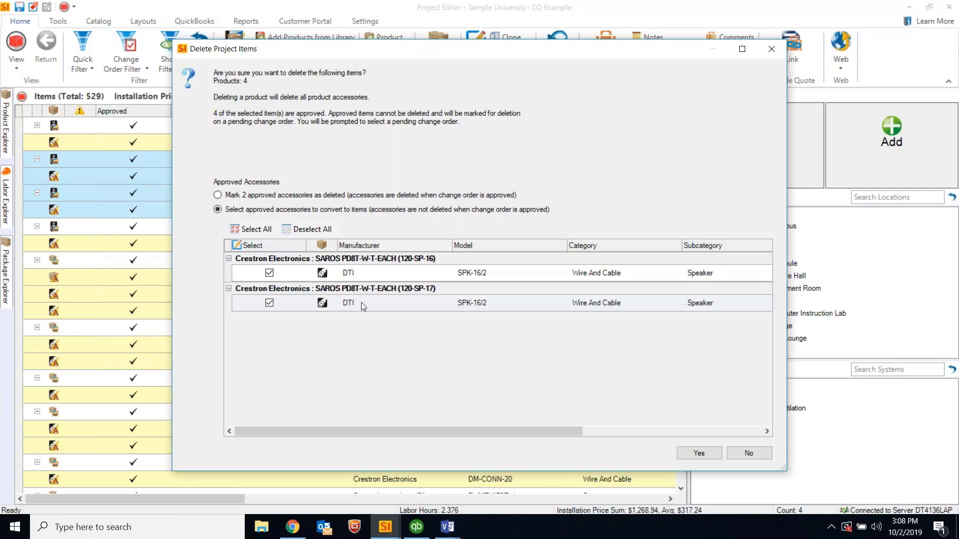
{"action": "left_click", "coordinate": [218, 195]}
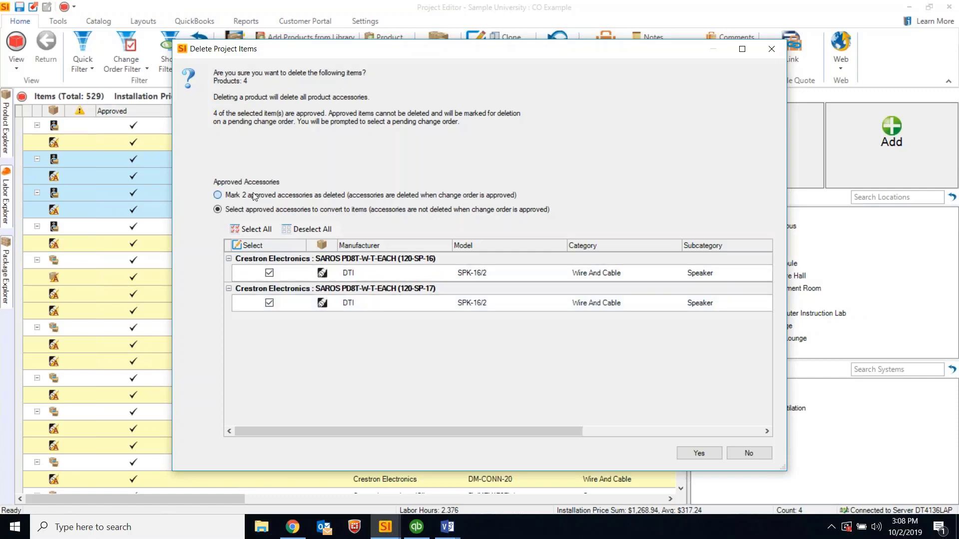
{"action": "left_click", "coordinate": [246, 210]}
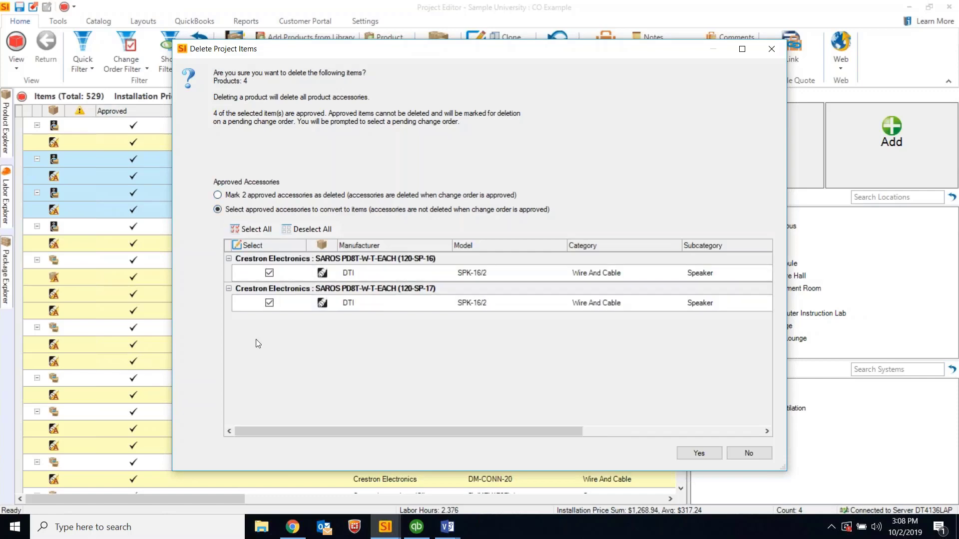
{"action": "left_click", "coordinate": [240, 196]}
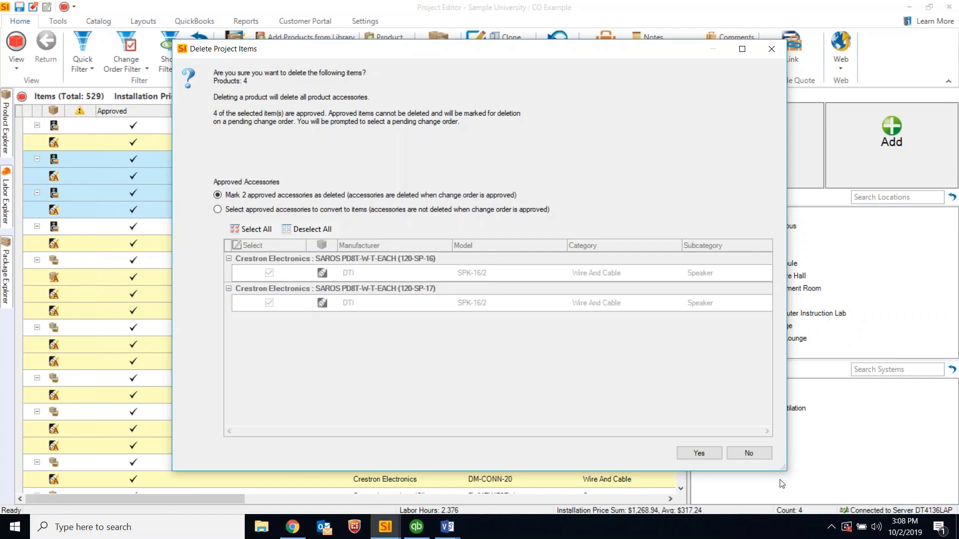
{"action": "left_click", "coordinate": [698, 451]}
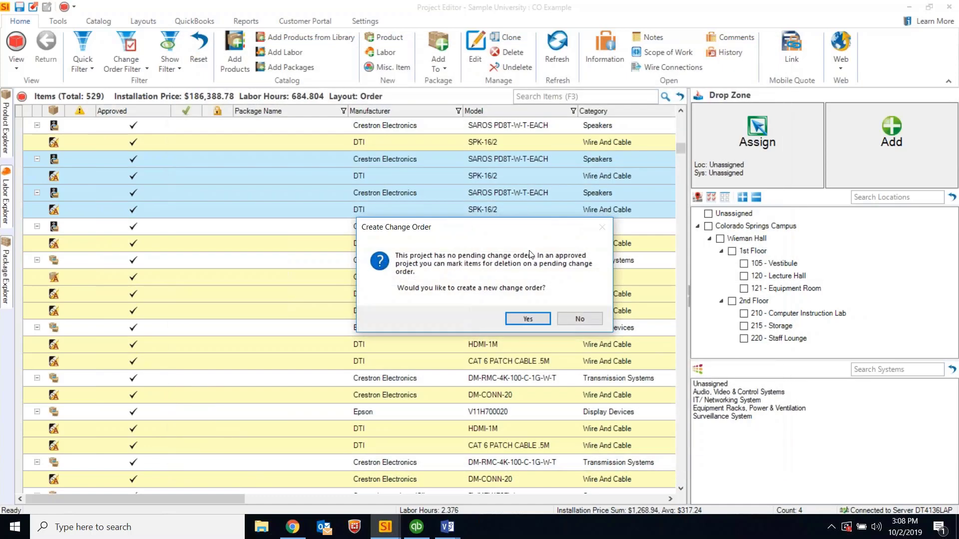
{"action": "left_click", "coordinate": [542, 322]}
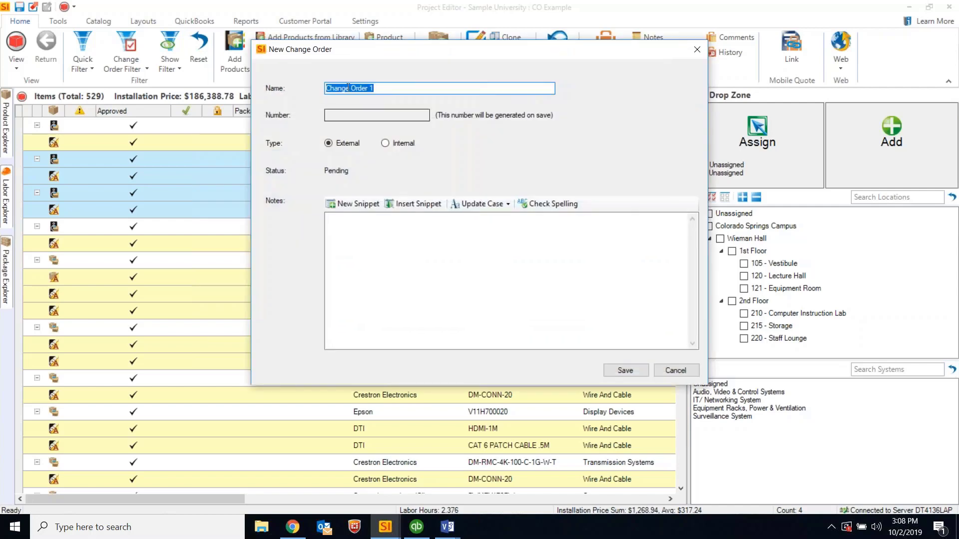
{"action": "left_click", "coordinate": [619, 377]}
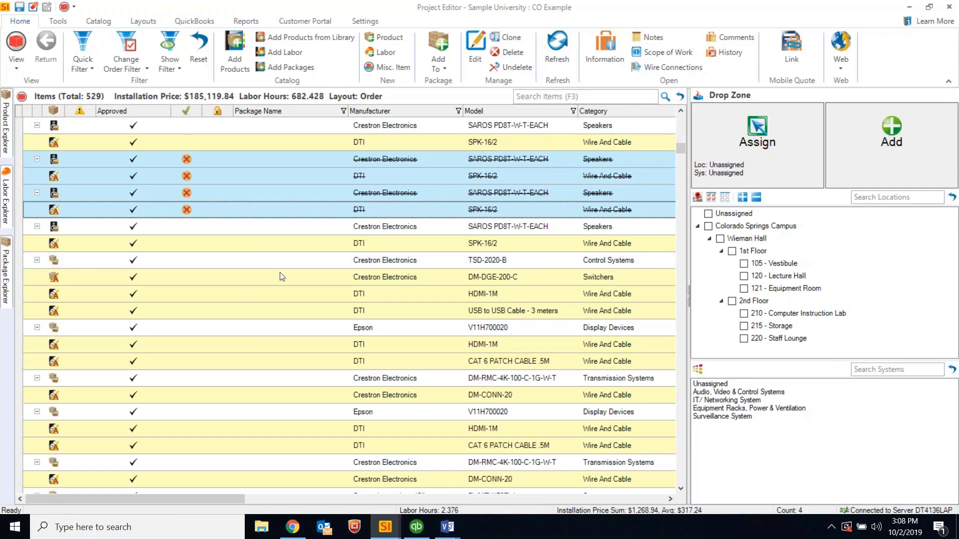
Step: Delete the approved D2 DATA PLATING package with its four Leviton products, agreeing to mark them for deletion on a change order
{"action": "left_click", "coordinate": [300, 277]}
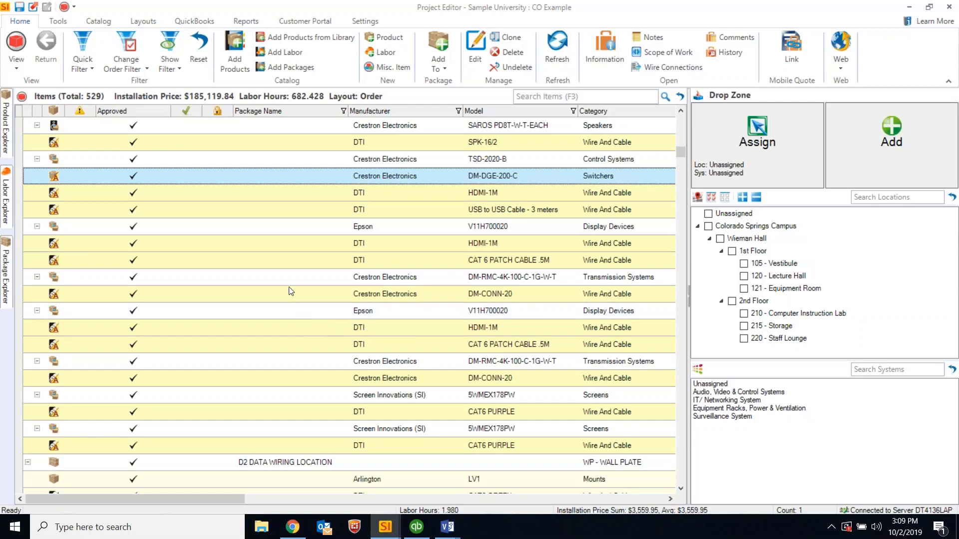
{"action": "scroll", "coordinate": [266, 262], "scroll_direction": "up", "scroll_amount": 1}
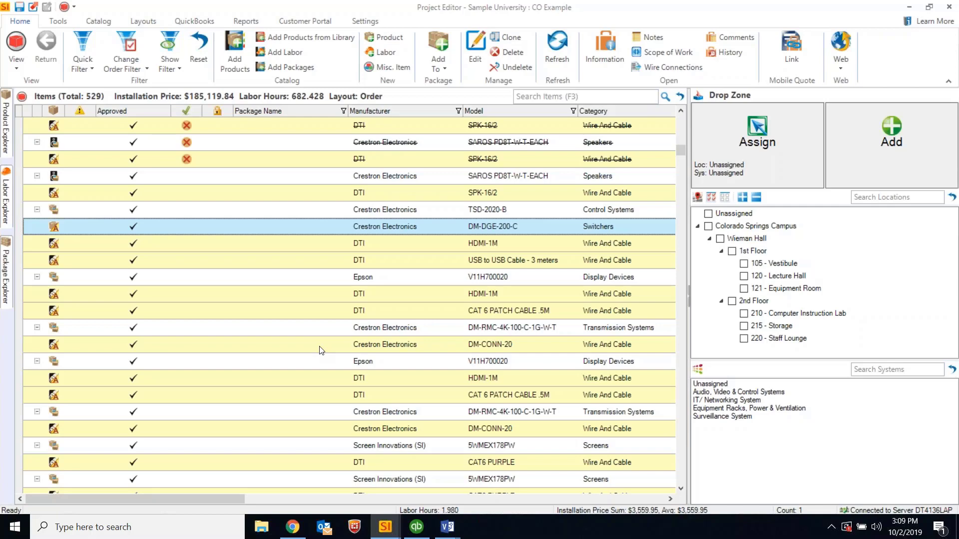
{"action": "scroll", "coordinate": [312, 316], "scroll_direction": "down", "scroll_amount": 2}
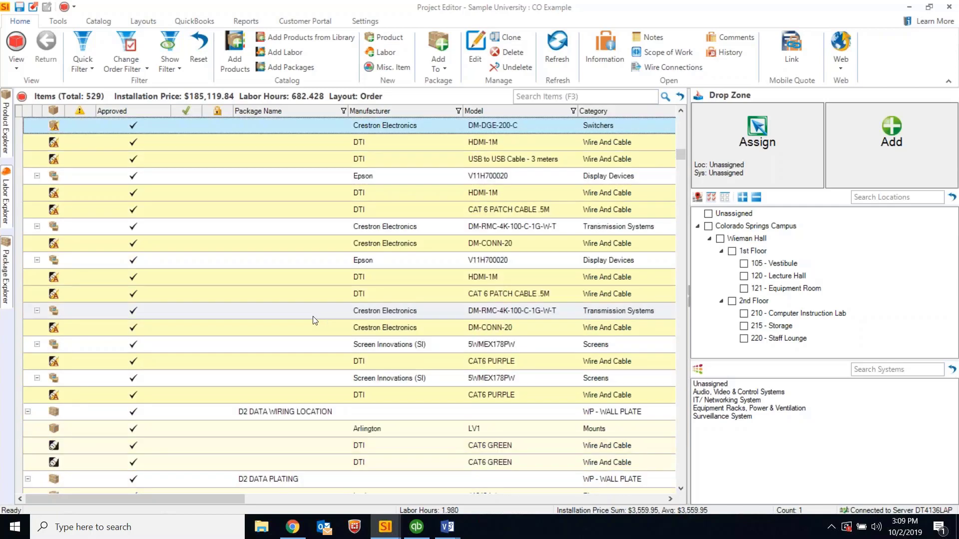
{"action": "scroll", "coordinate": [280, 310], "scroll_direction": "down", "scroll_amount": 3}
{"action": "scroll", "coordinate": [283, 375], "scroll_direction": "down", "scroll_amount": 2}
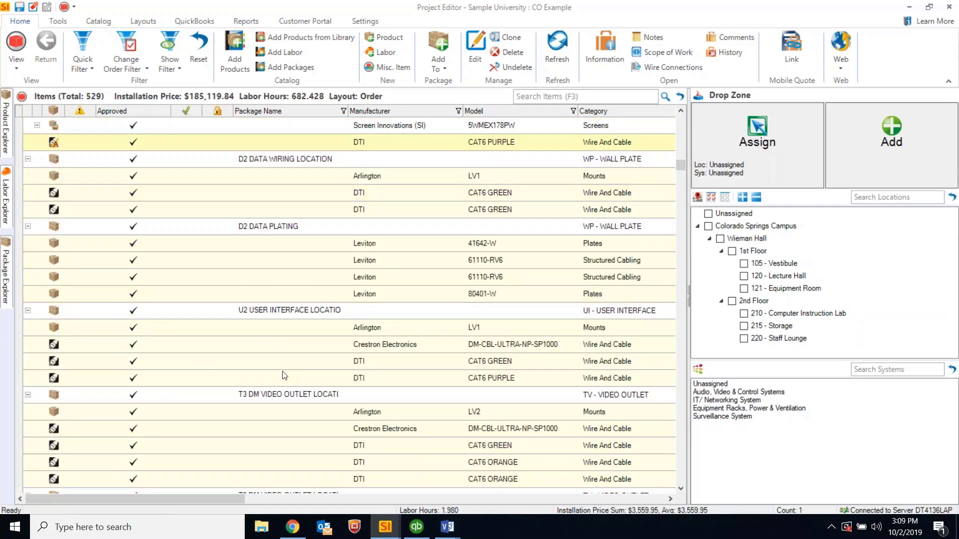
{"action": "left_click", "coordinate": [295, 230]}
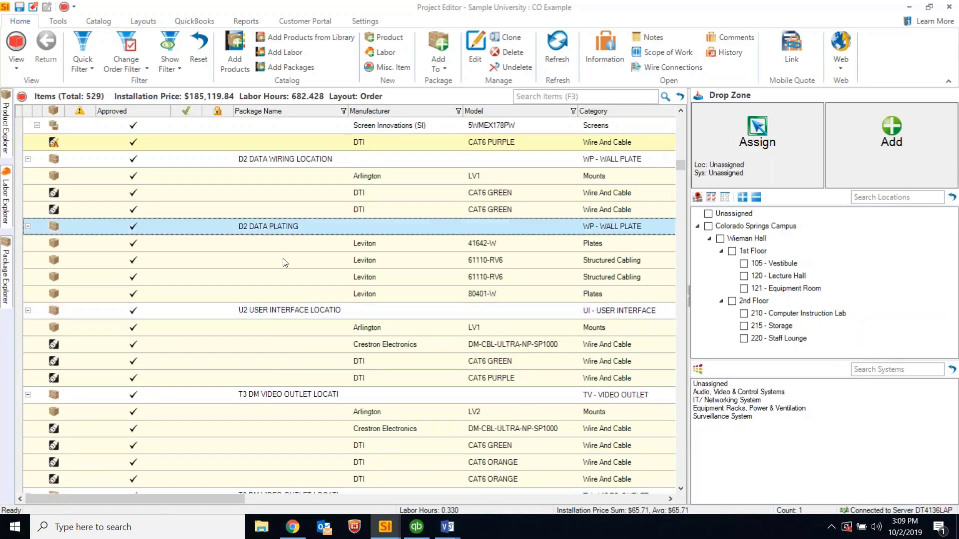
{"action": "left_click", "coordinate": [271, 300], "text": "shift"}
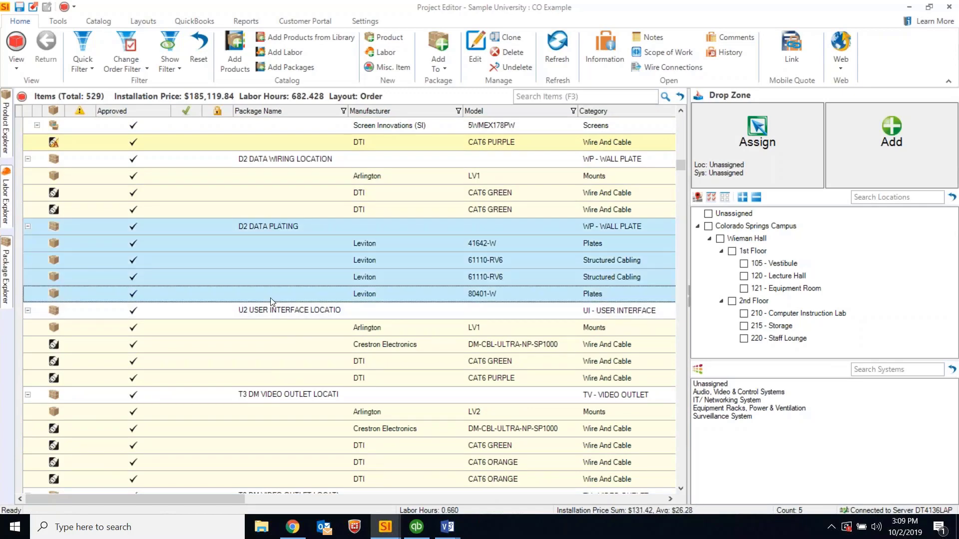
{"action": "key", "text": "Delete"}
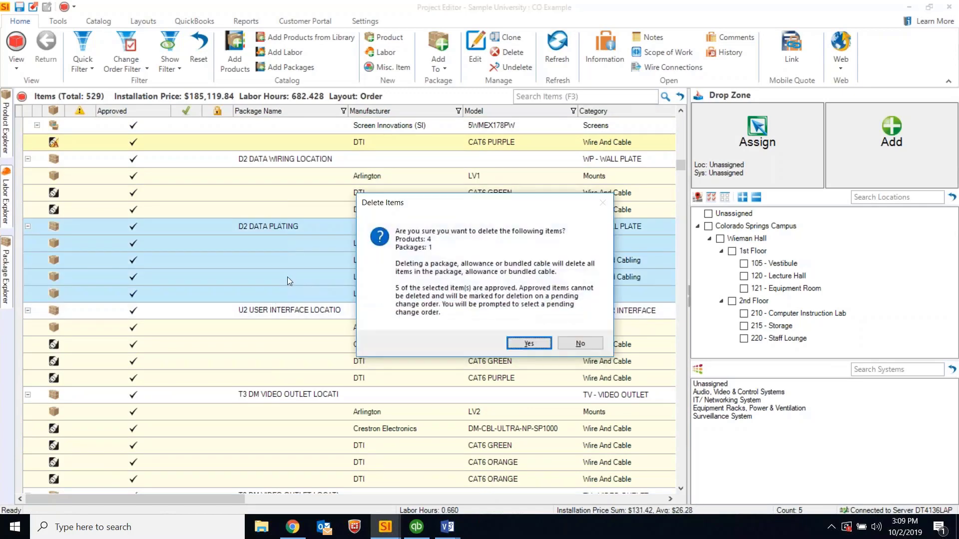
{"action": "left_click", "coordinate": [529, 343]}
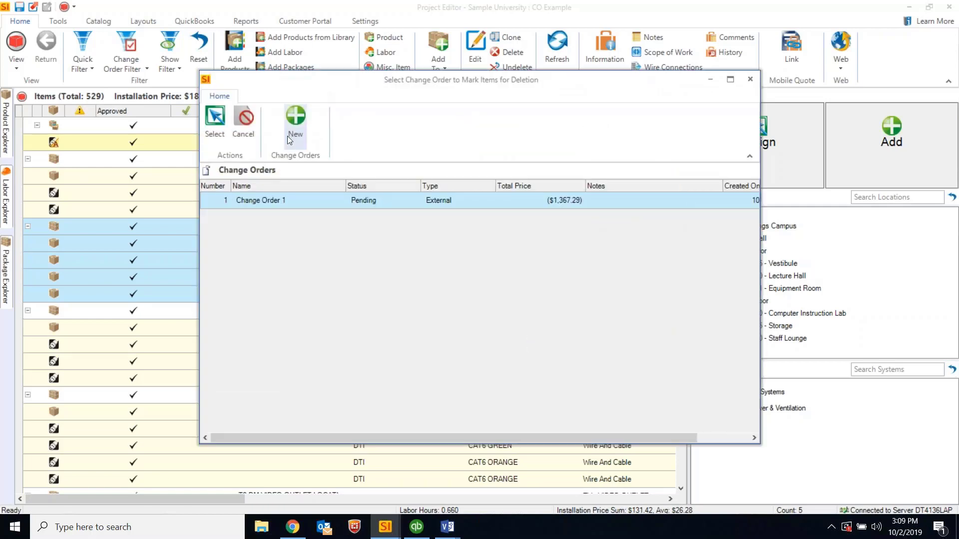
Step: Create an internal change order, Change Order 2, and assign the D2 DATA PLATING deletions to it
{"action": "left_click", "coordinate": [287, 136]}
{"action": "left_click", "coordinate": [413, 146]}
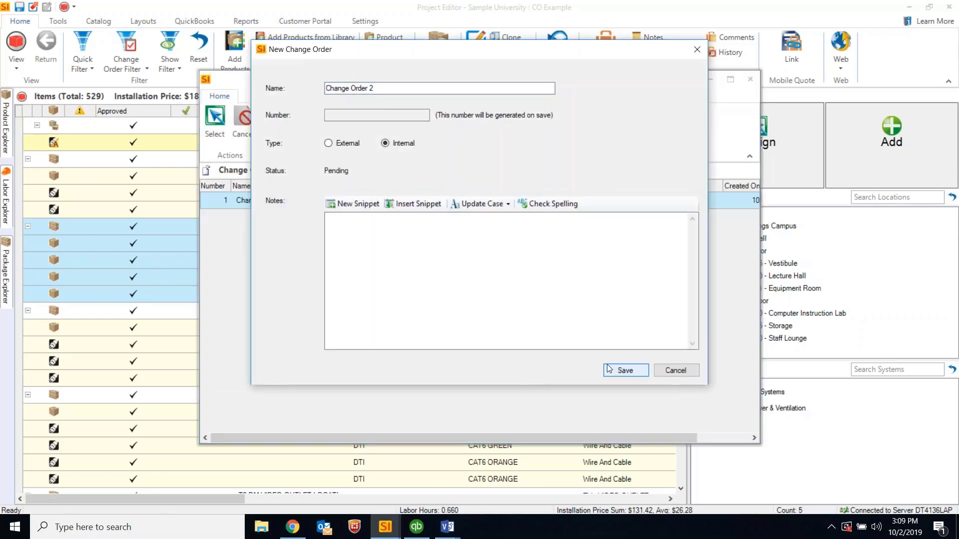
{"action": "left_click", "coordinate": [626, 372]}
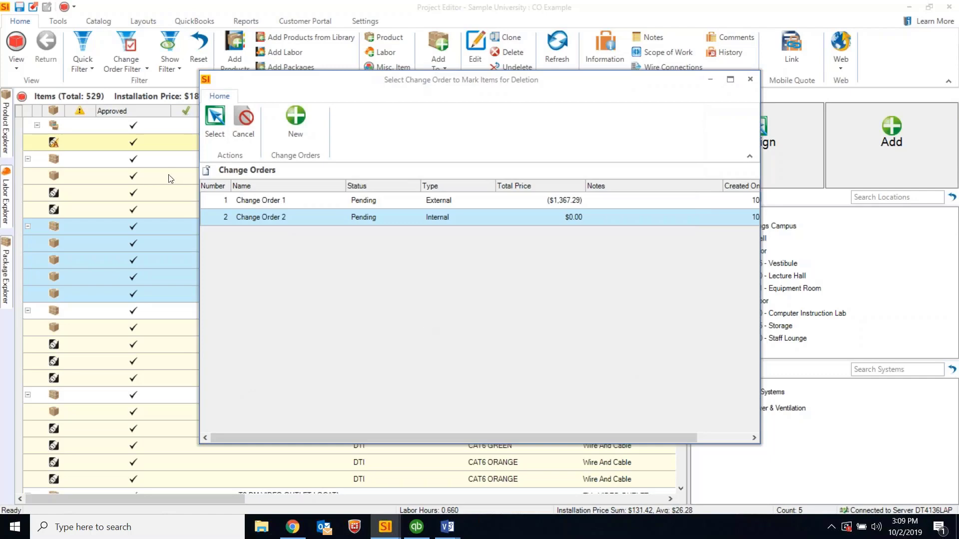
{"action": "left_click", "coordinate": [211, 136]}
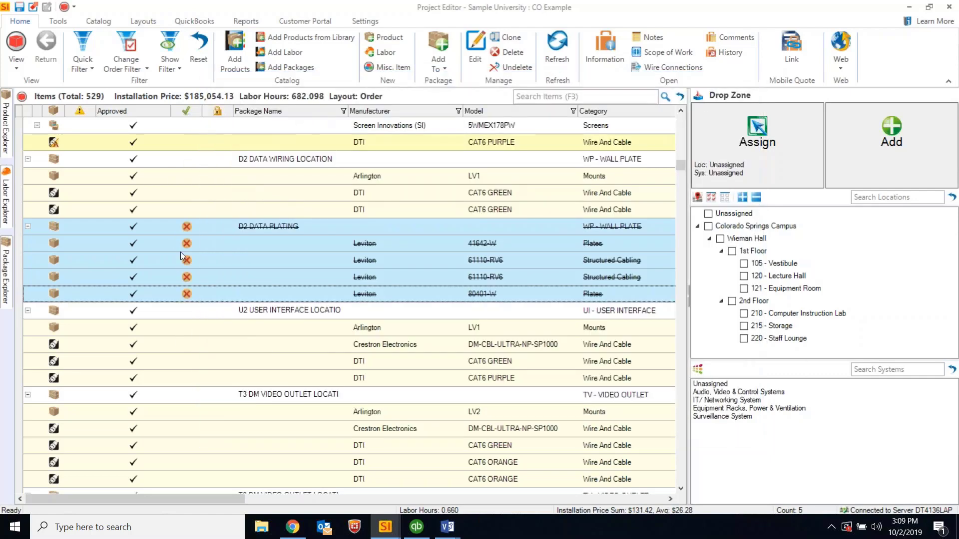
Step: Start approving the pending internal Change Order 2 from the project's change order list, saving the project as required
{"action": "left_click", "coordinate": [369, 22]}
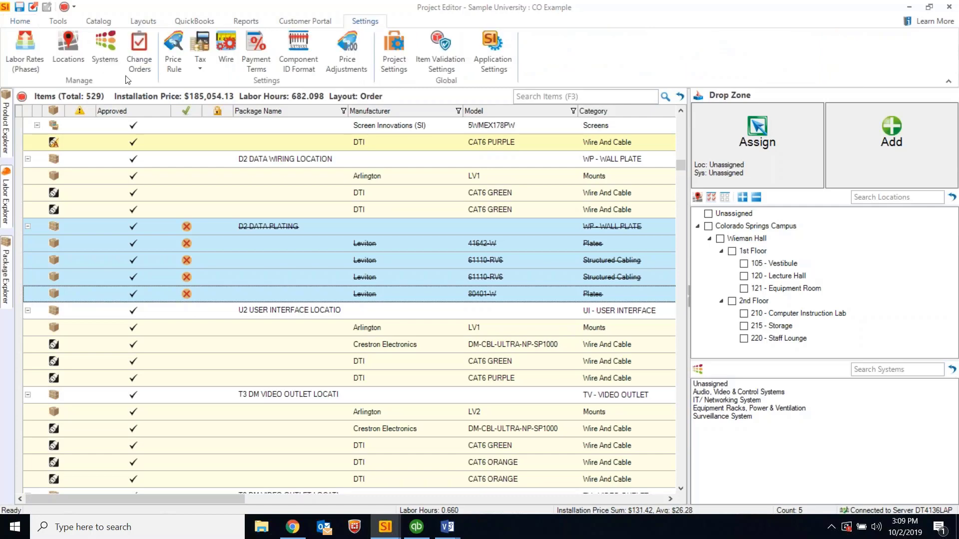
{"action": "left_click", "coordinate": [137, 55]}
{"action": "left_click", "coordinate": [254, 189]}
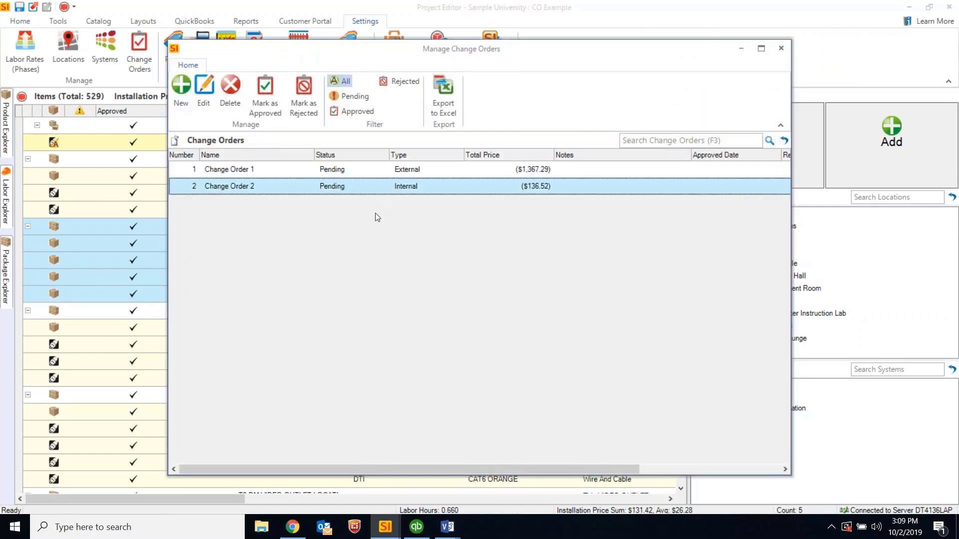
{"action": "left_click", "coordinate": [272, 109]}
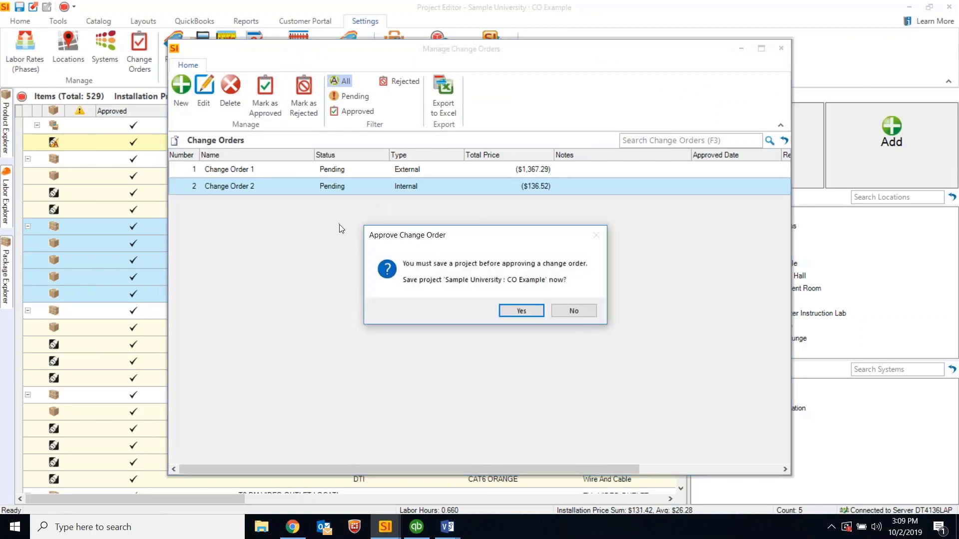
{"action": "left_click", "coordinate": [536, 313]}
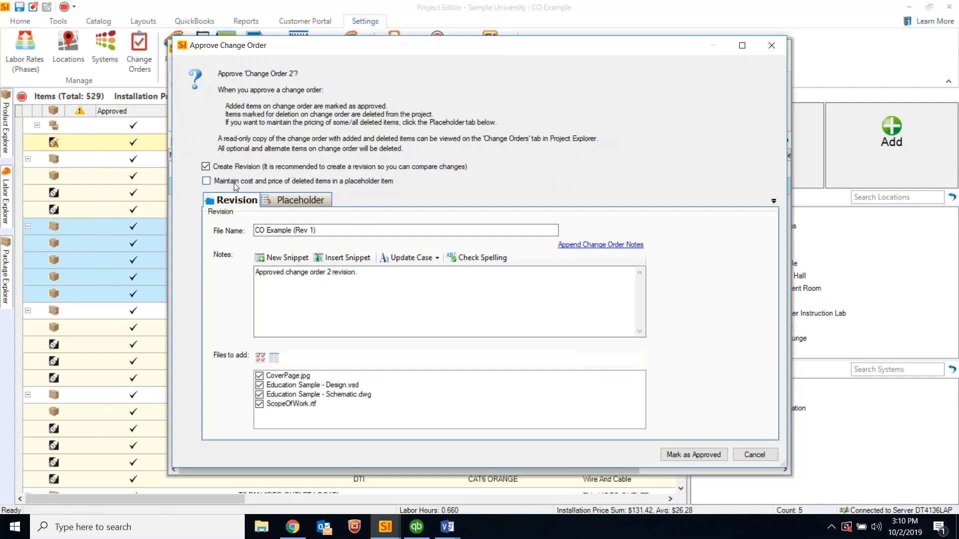
Step: Approve Change Order 2 with revision CO Example (Rev 1), maintaining the deleted items' cost and price in a placeholder, and return to the item list
{"action": "left_click", "coordinate": [330, 185]}
{"action": "left_click", "coordinate": [298, 201]}
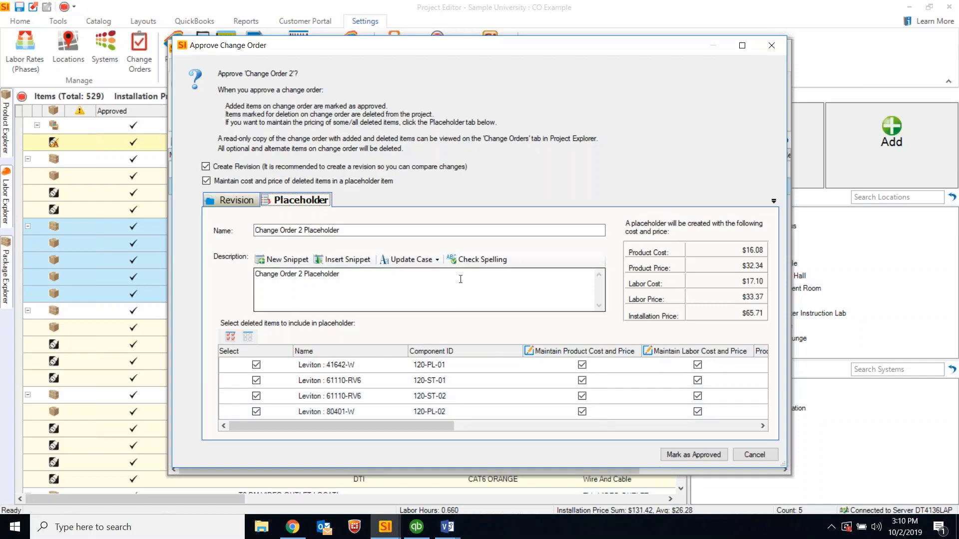
{"action": "left_click", "coordinate": [685, 456]}
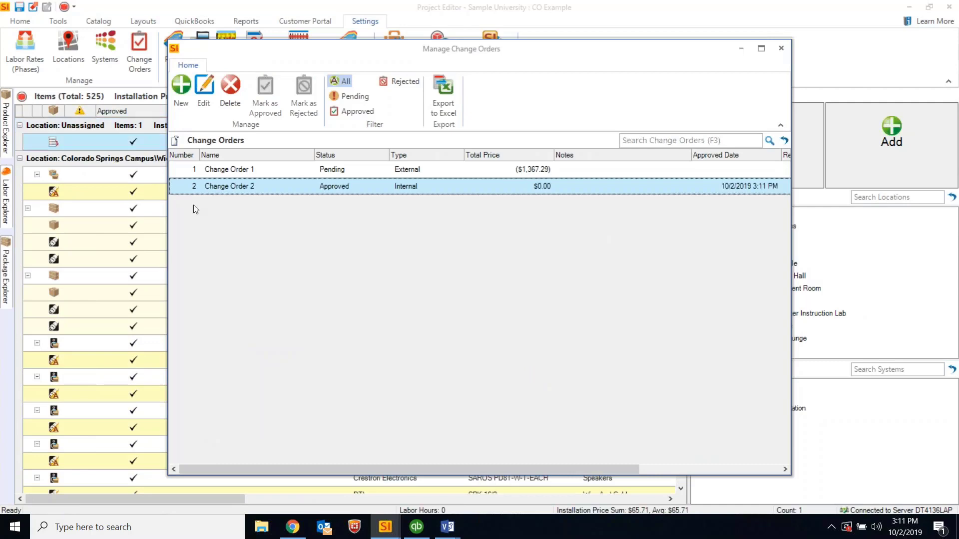
{"action": "left_click", "coordinate": [782, 48]}
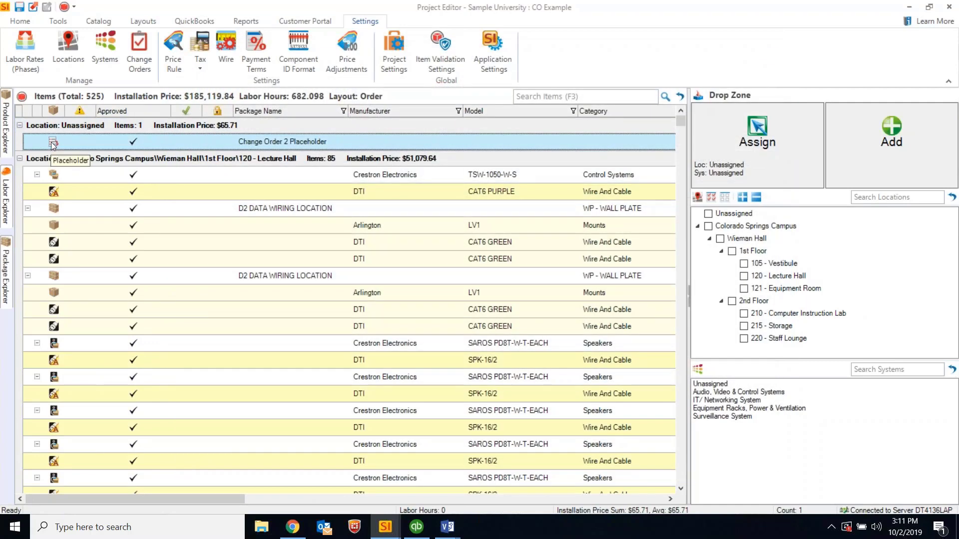
Step: Open the Change Order 2 Placeholder item and review its product, labor and installation pricing
{"action": "double_click", "coordinate": [284, 145]}
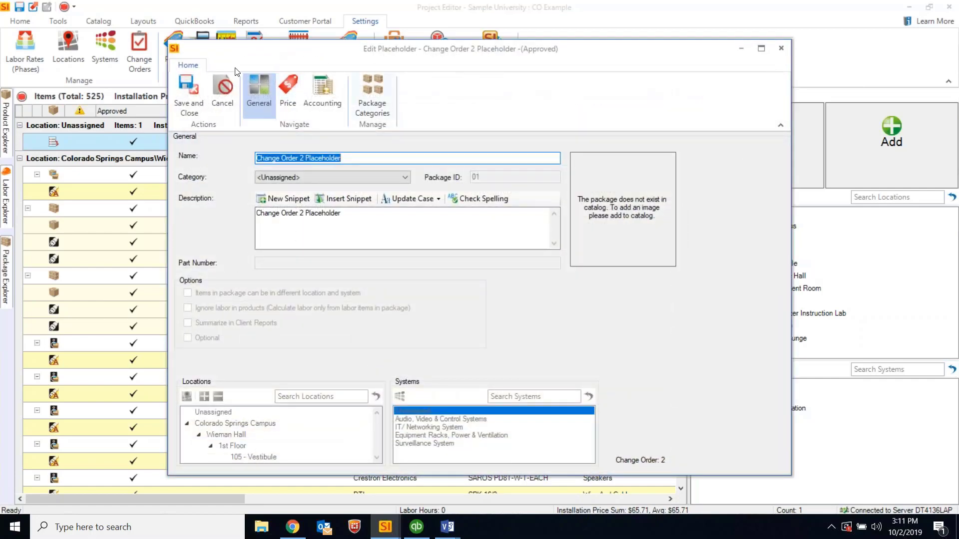
{"action": "left_click", "coordinate": [294, 99]}
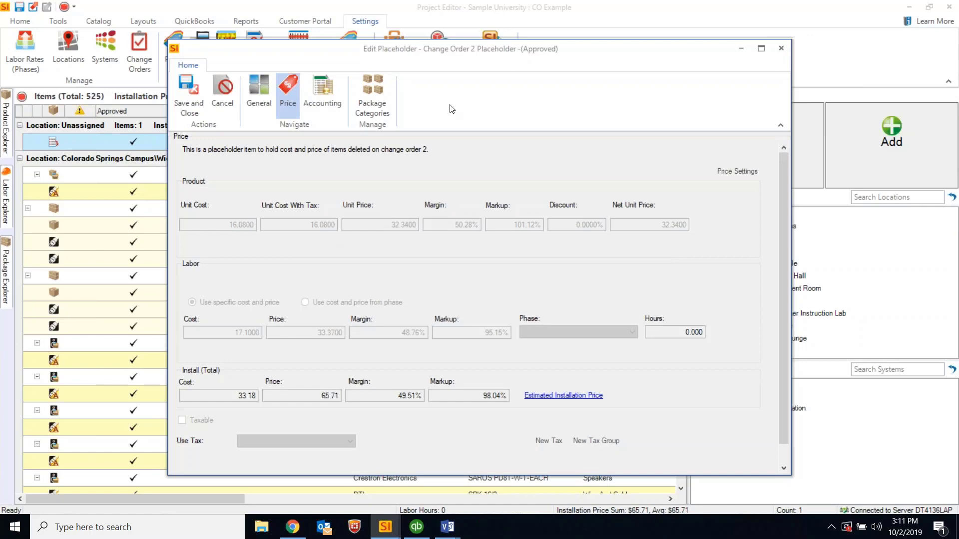
Step: Close the Change Order 2 placeholder's edit window and collapse all location groups in the item list
{"action": "left_click", "coordinate": [787, 47]}
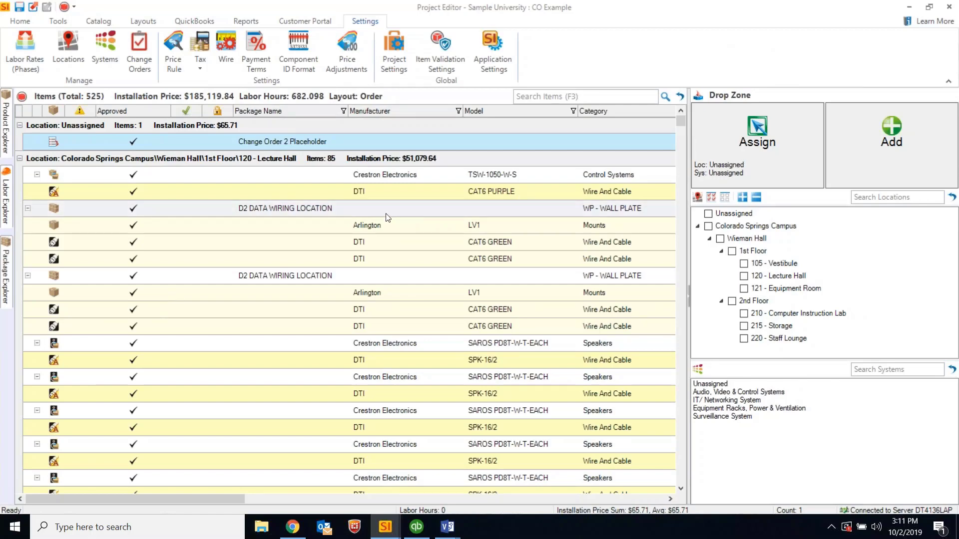
{"action": "left_click", "coordinate": [372, 209]}
{"action": "left_click", "coordinate": [356, 193]}
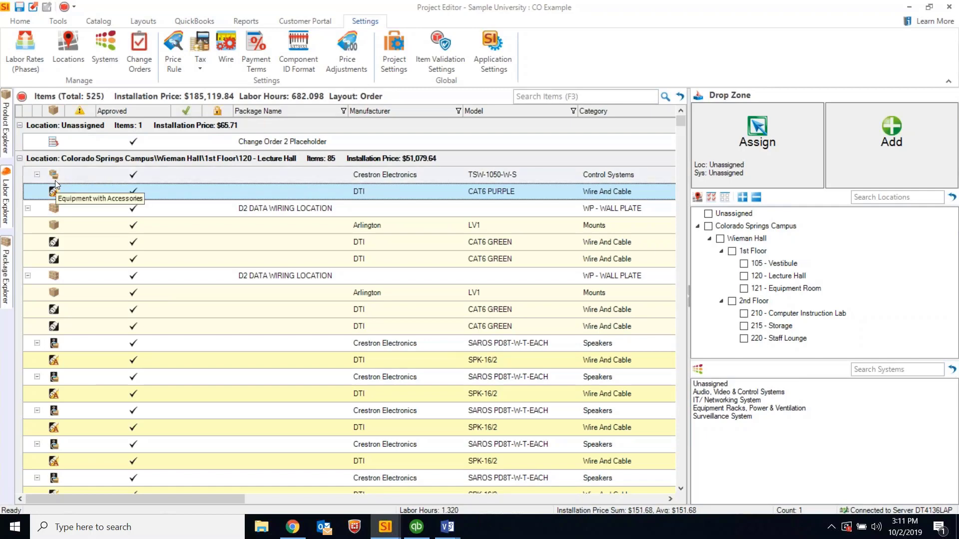
{"action": "left_click", "coordinate": [18, 24]}
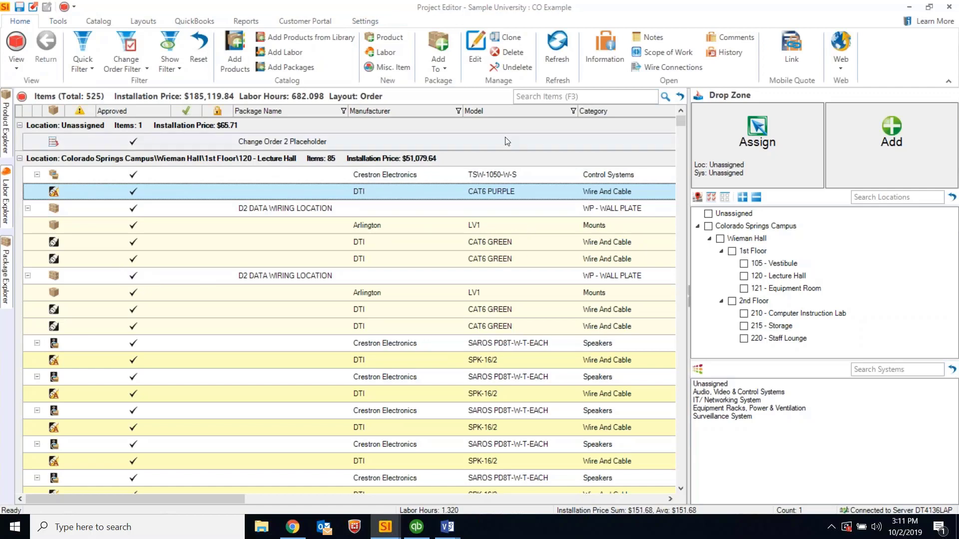
{"action": "left_click", "coordinate": [520, 247]}
{"action": "key", "text": "ctrl+Left"}
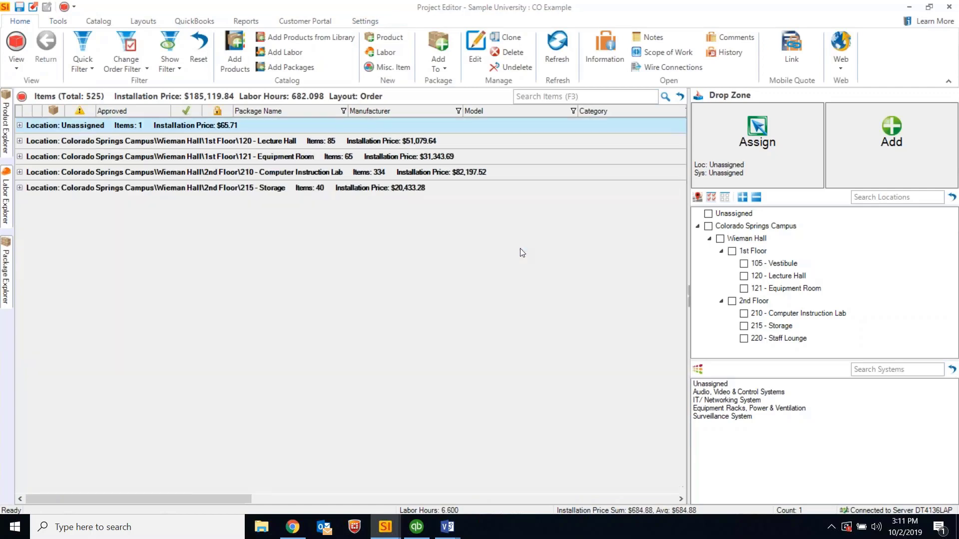
Step: Expand the 215 - Storage location group to review its items, and collapse it again
{"action": "left_click", "coordinate": [18, 188]}
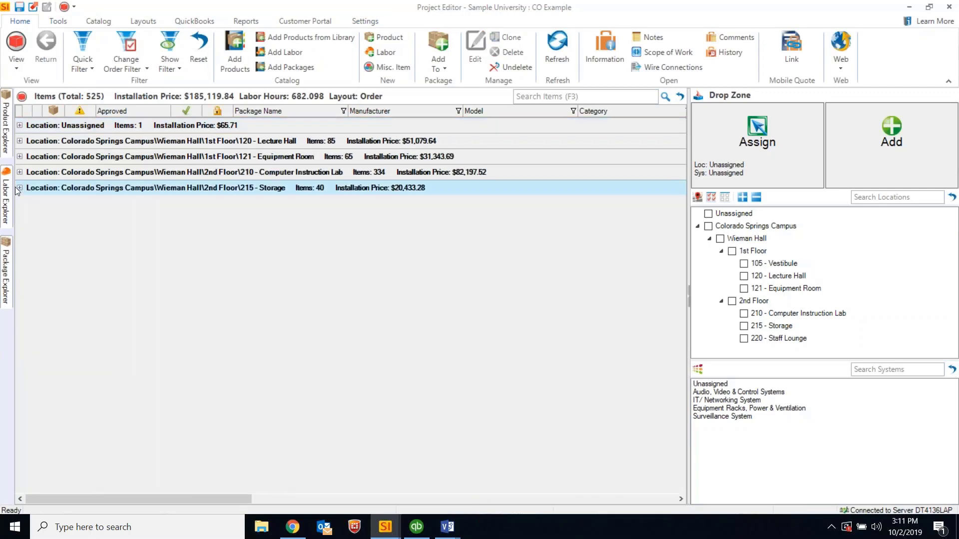
{"action": "left_click", "coordinate": [19, 188]}
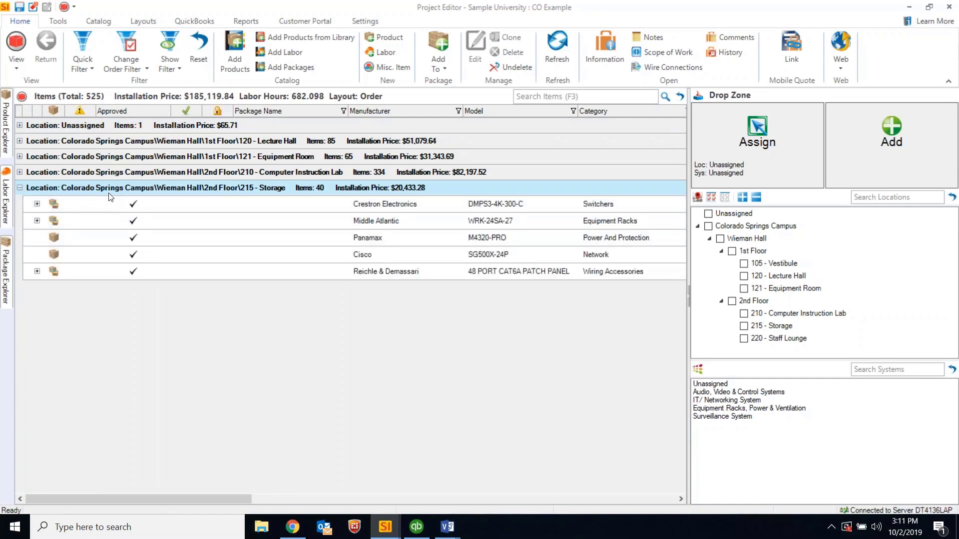
{"action": "left_click", "coordinate": [145, 171]}
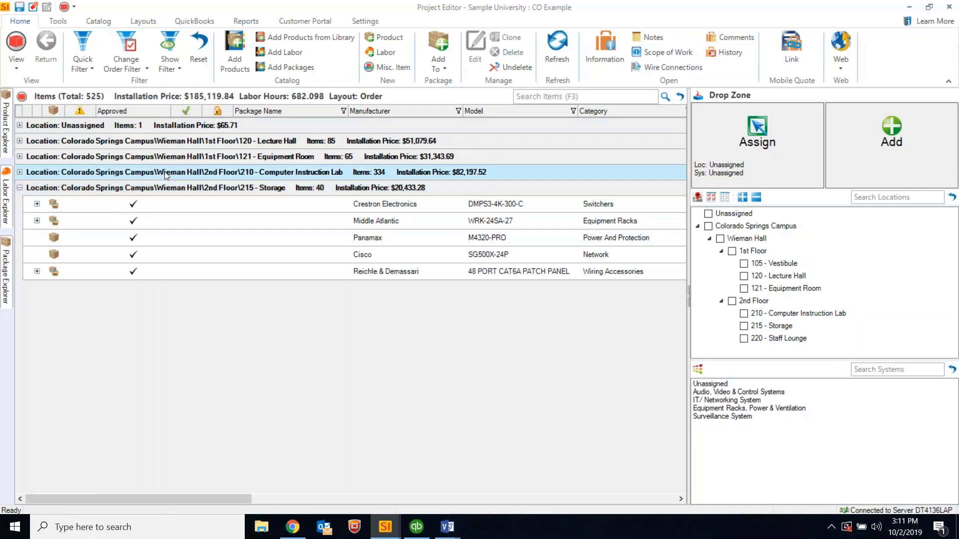
{"action": "left_click", "coordinate": [227, 270]}
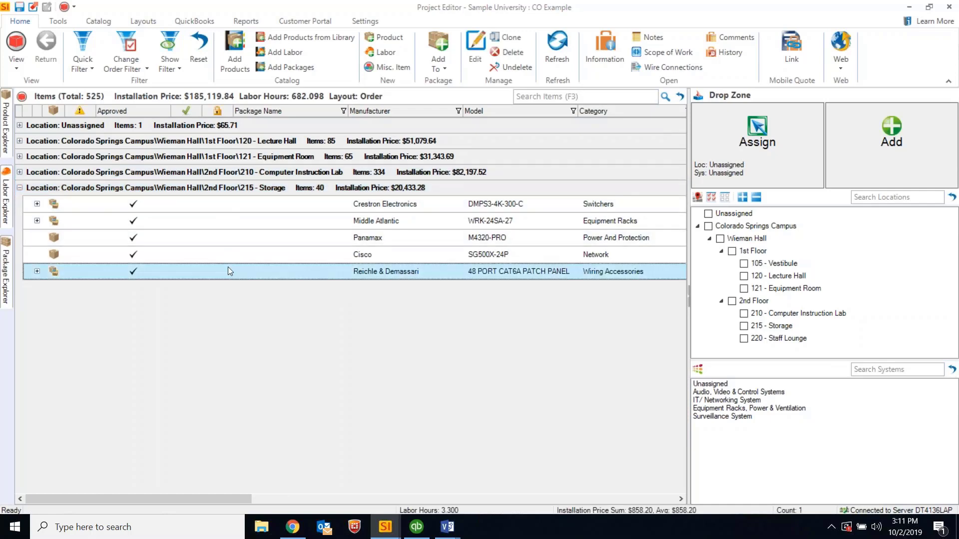
{"action": "left_click", "coordinate": [28, 188]}
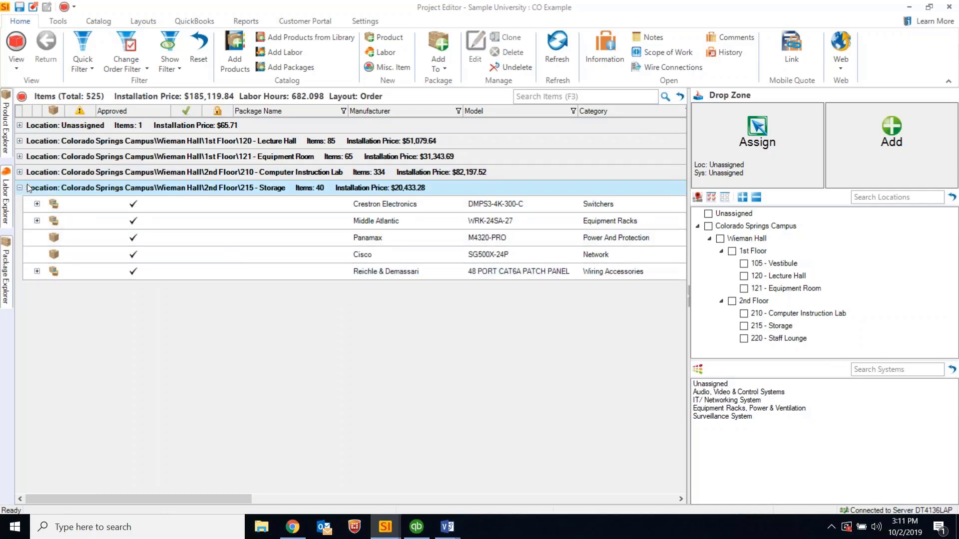
{"action": "left_click", "coordinate": [19, 189]}
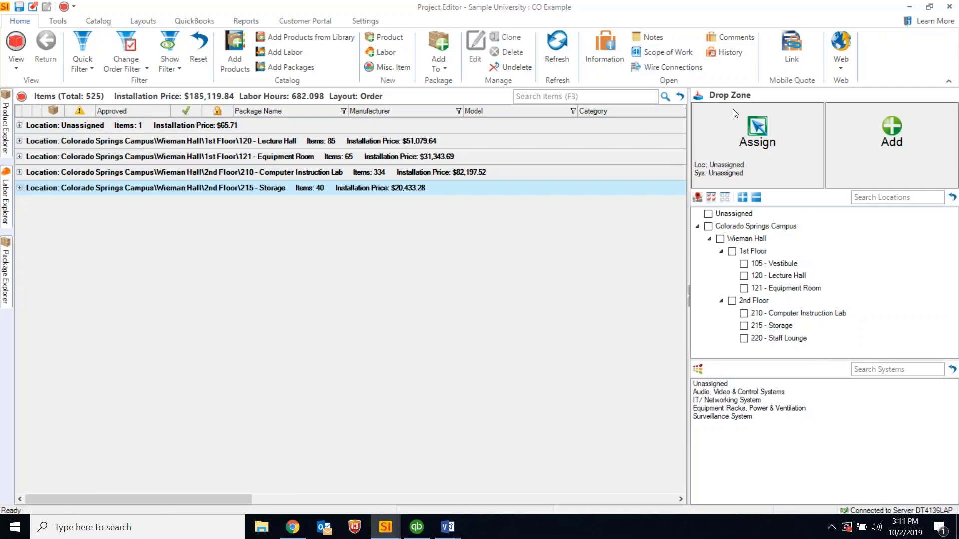
Step: Close the CO Example project, saving it and checking it in
{"action": "left_click", "coordinate": [947, 6]}
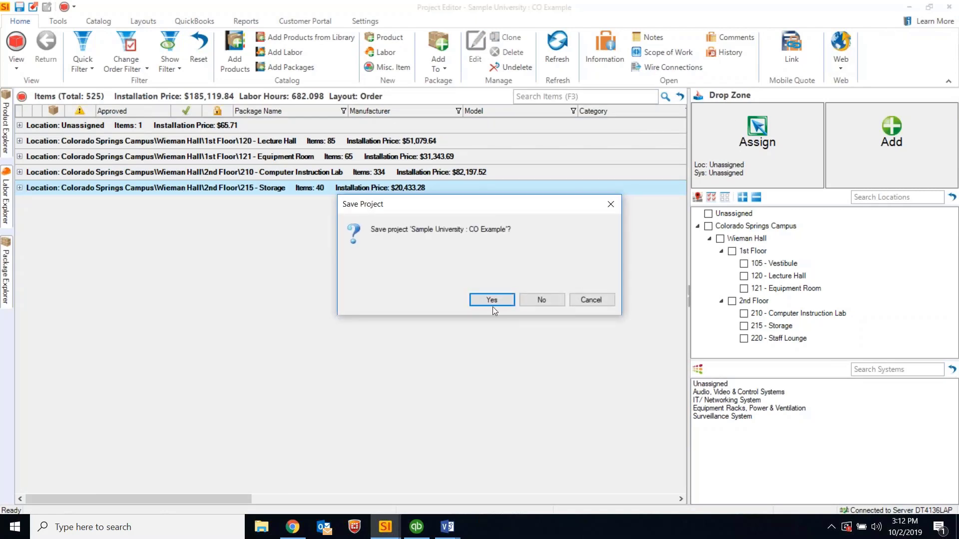
{"action": "left_click", "coordinate": [492, 302]}
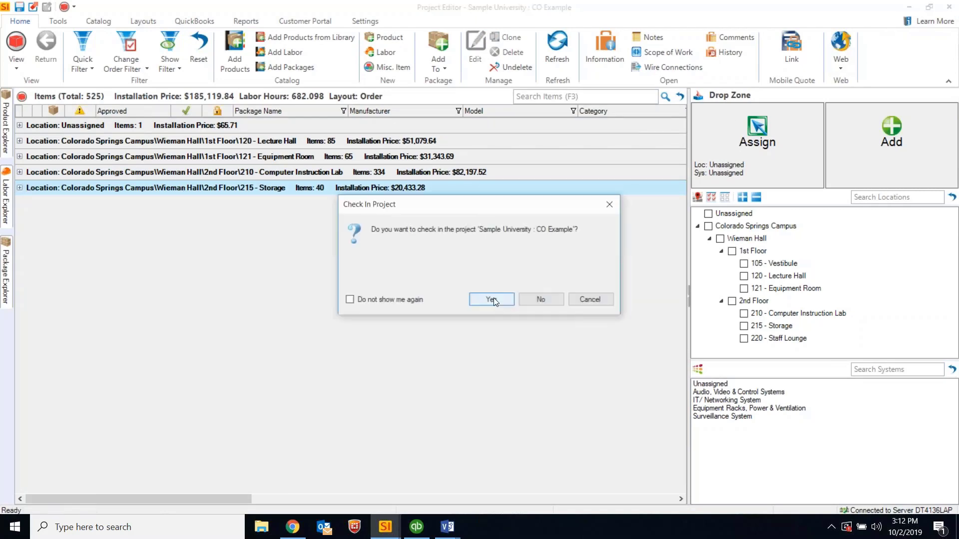
{"action": "left_click", "coordinate": [490, 300]}
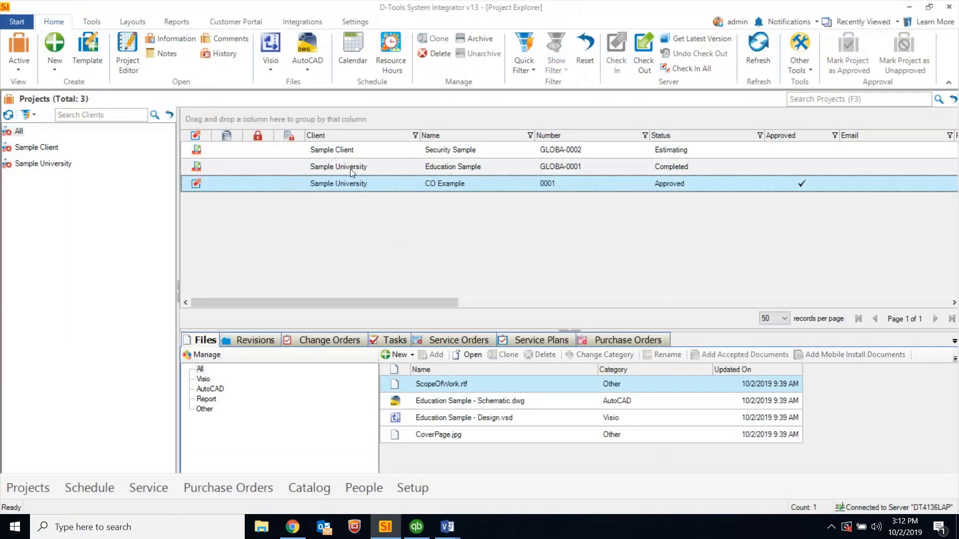
Step: Close the Education Sample - Design drawing in Visio without saving it
{"action": "mouse_move", "coordinate": [447, 527]}
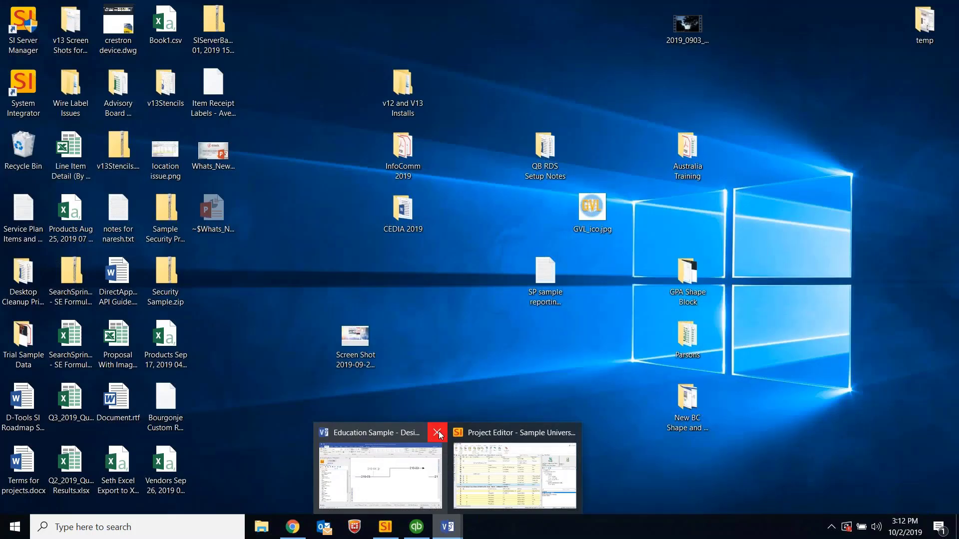
{"action": "left_click", "coordinate": [443, 432]}
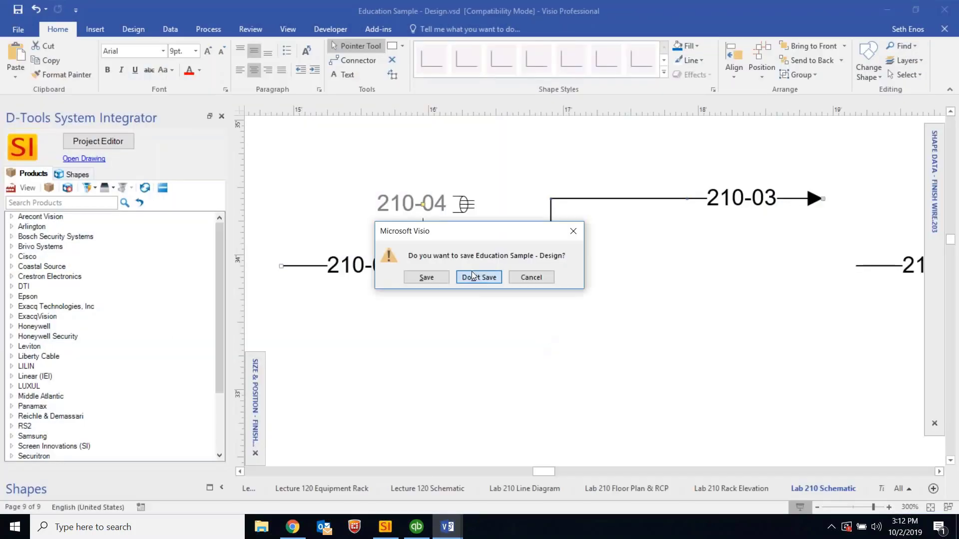
{"action": "left_click", "coordinate": [479, 278]}
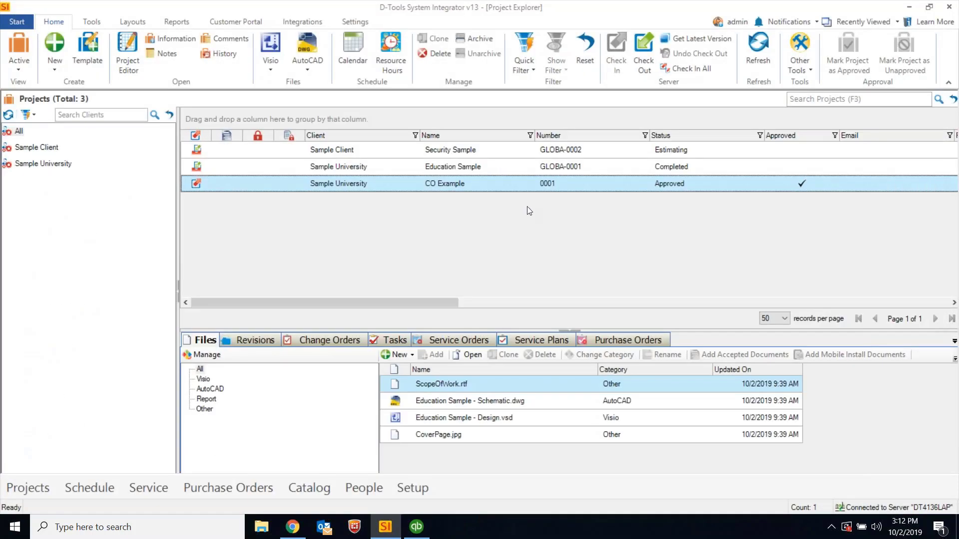
Step: Open the Education Sample project and add the Display Device Allowance package to 215 - Storage under Audio, Video & Control Systems
{"action": "left_click", "coordinate": [343, 166]}
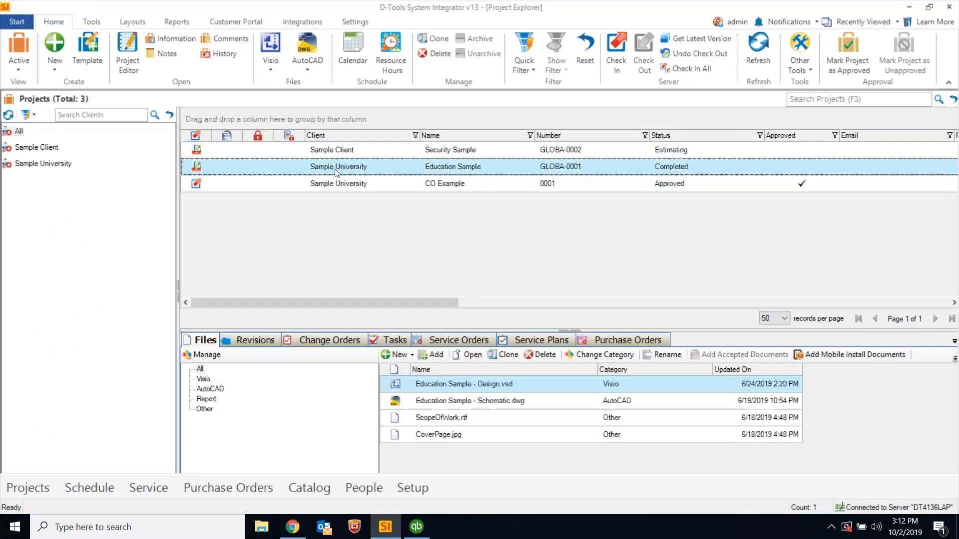
{"action": "double_click", "coordinate": [356, 170]}
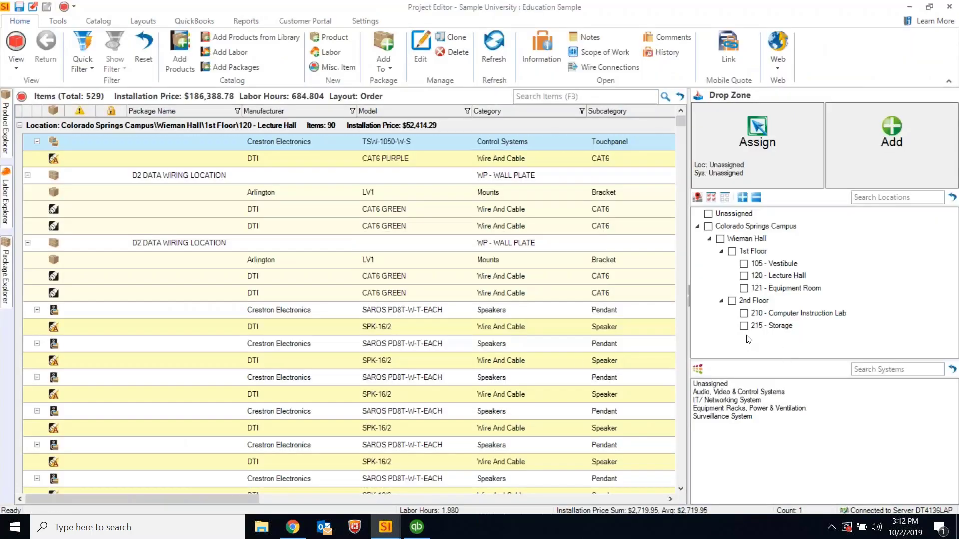
{"action": "left_click", "coordinate": [744, 327]}
{"action": "left_click", "coordinate": [716, 394]}
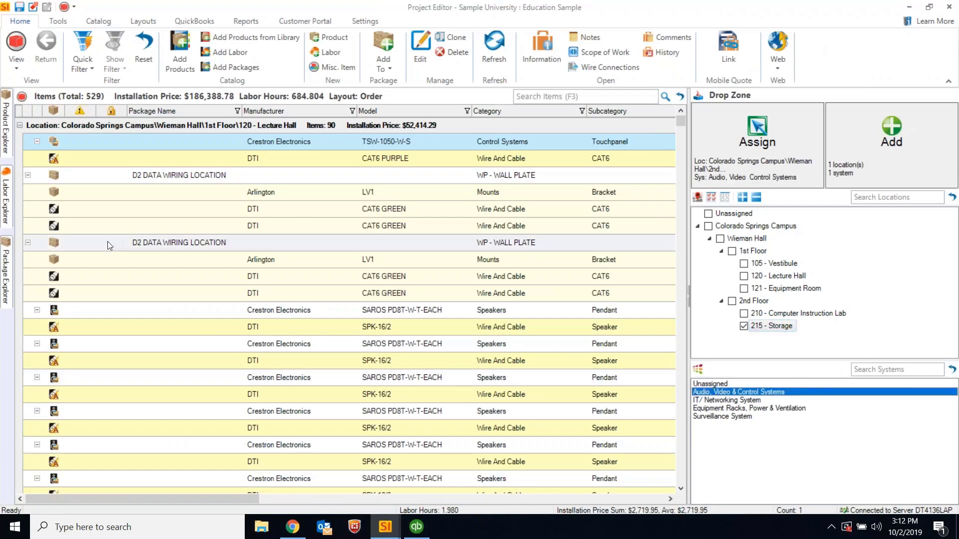
{"action": "left_click", "coordinate": [10, 265]}
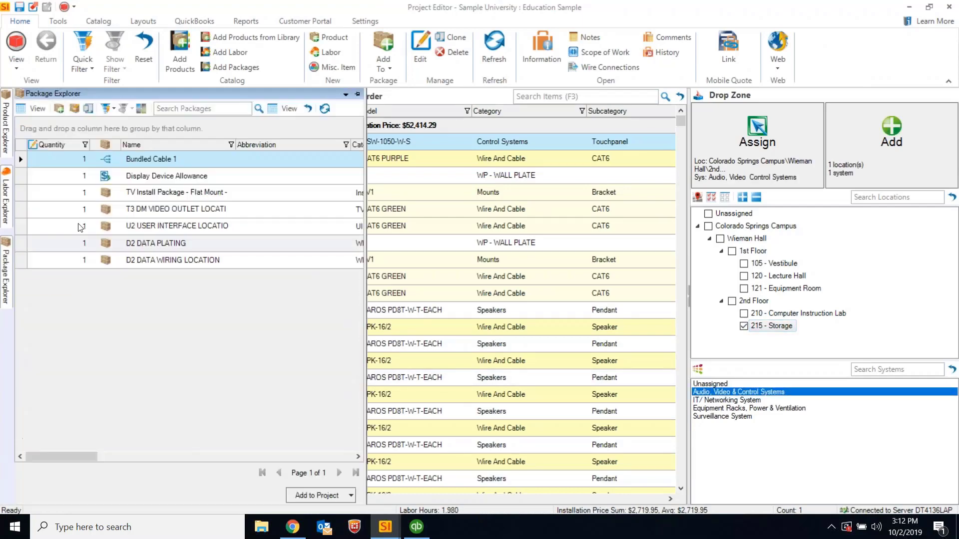
{"action": "left_click", "coordinate": [148, 177]}
{"action": "left_click_drag", "start_coordinate": [148, 178], "coordinate": [502, 256]}
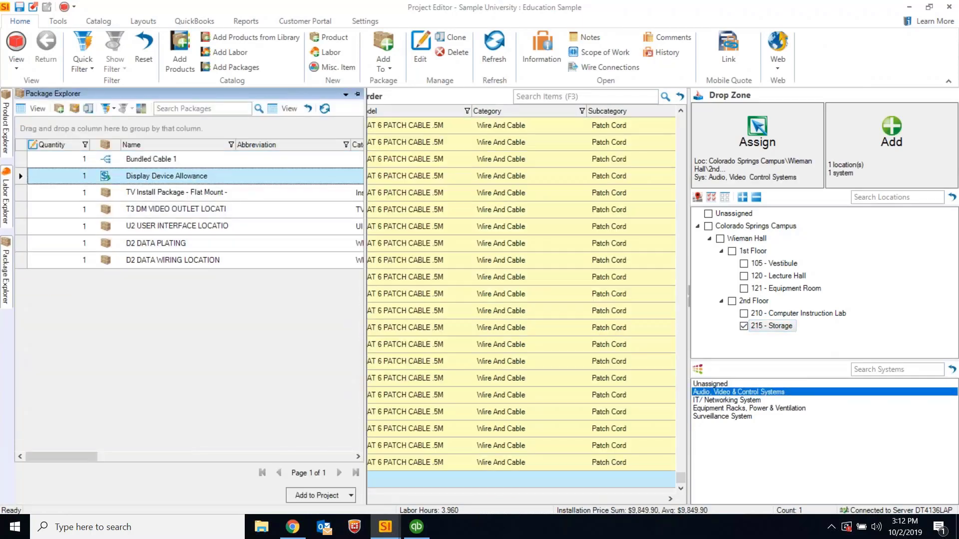
Step: Save and close the Education Sample project without checking it in, and mark it as approved
{"action": "left_click", "coordinate": [19, 6]}
{"action": "left_click", "coordinate": [944, 10]}
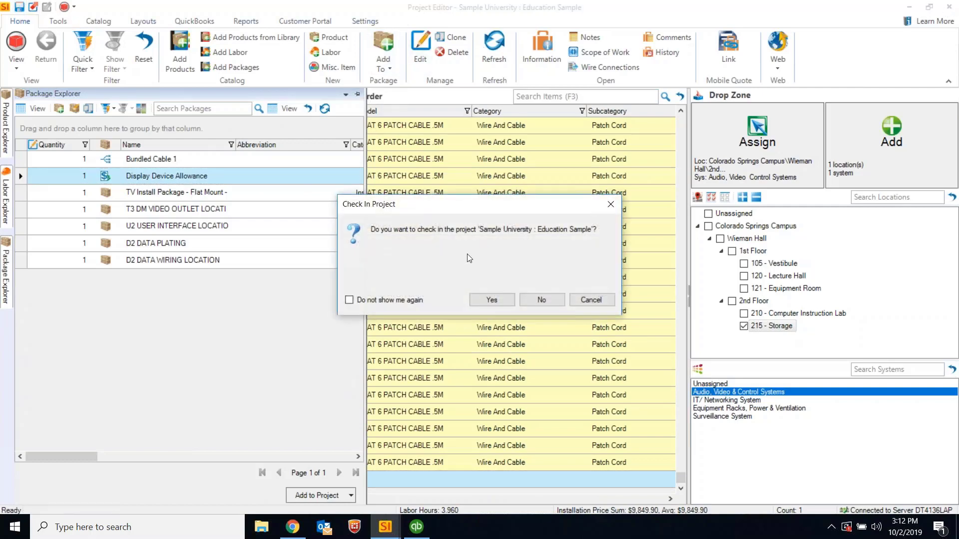
{"action": "left_click", "coordinate": [534, 297]}
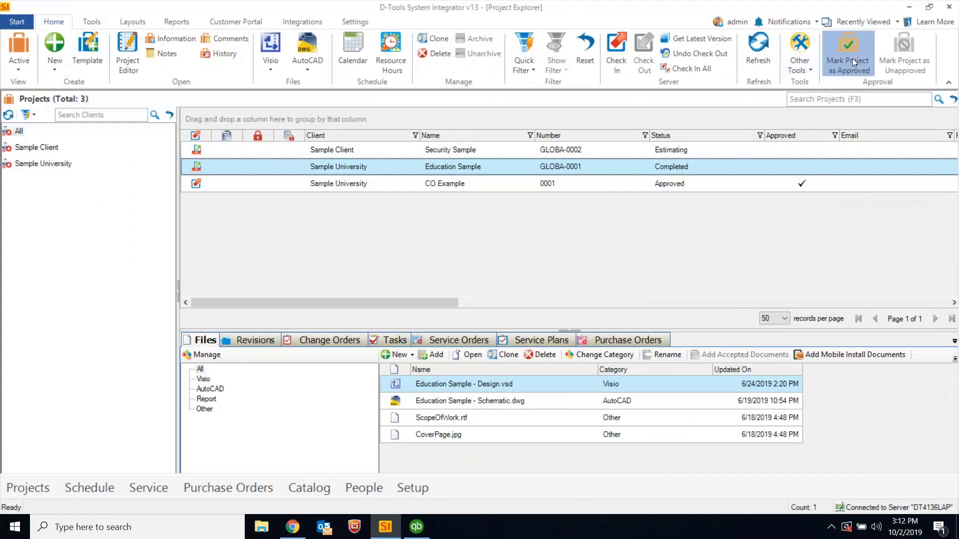
{"action": "left_click", "coordinate": [851, 58]}
{"action": "left_click", "coordinate": [621, 454]}
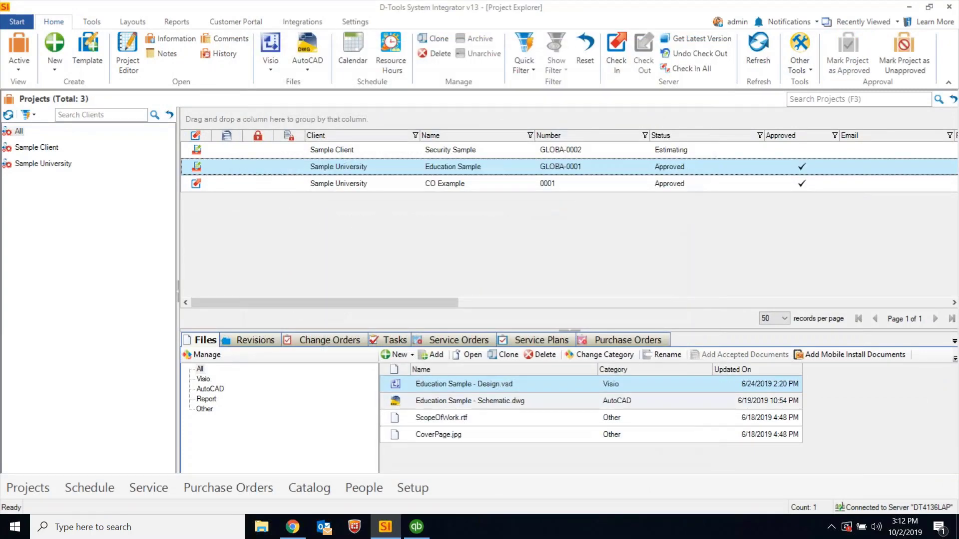
Step: Reopen the Education Sample project and choose 215 - Storage and Audio, Video & Control Systems as the target for new items
{"action": "double_click", "coordinate": [224, 167]}
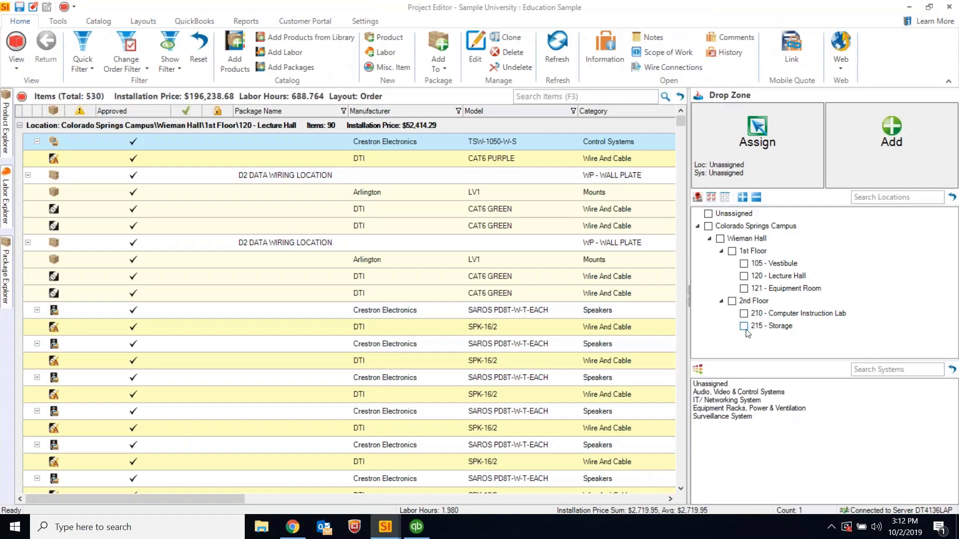
{"action": "left_click", "coordinate": [744, 326]}
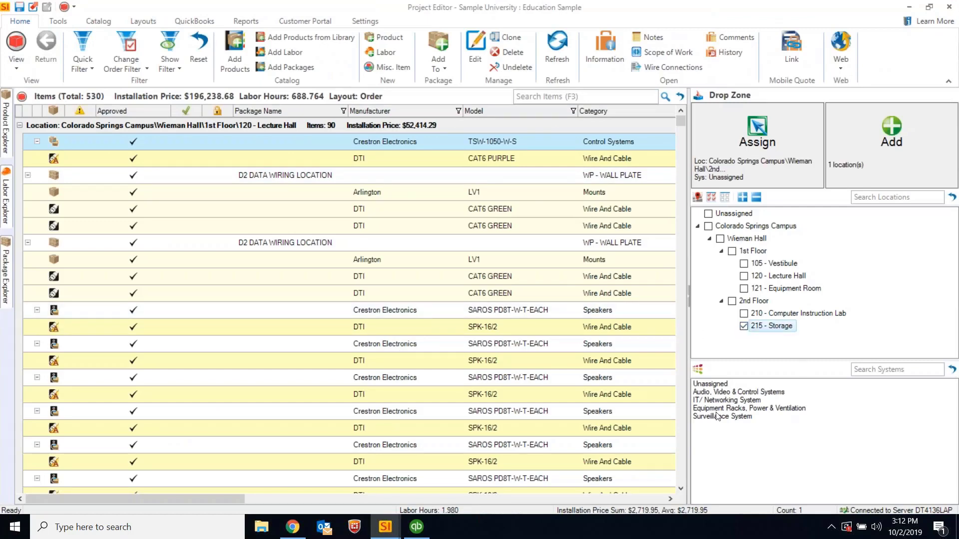
{"action": "left_click", "coordinate": [714, 393]}
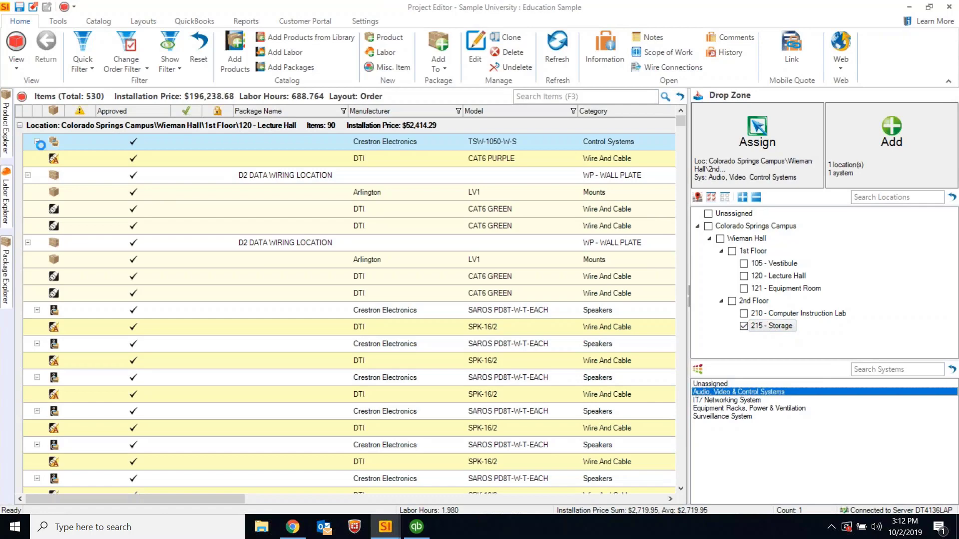
Step: Search the products for "sams" and add the Samsung UN75KS9000FXZA with both of its accessories to the project
{"action": "left_click", "coordinate": [6, 137]}
{"action": "left_click", "coordinate": [228, 109]}
{"action": "type", "text": "sams"}
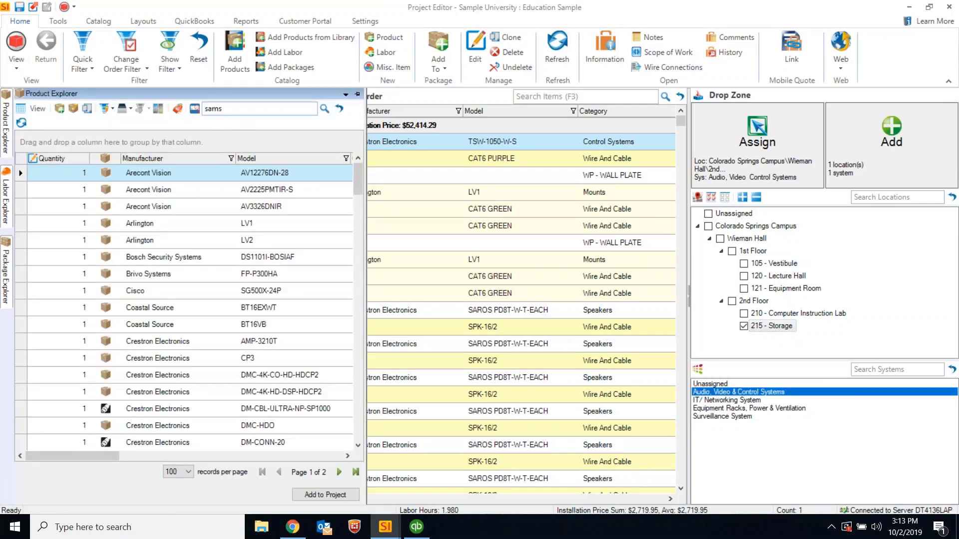
{"action": "key", "text": "Return"}
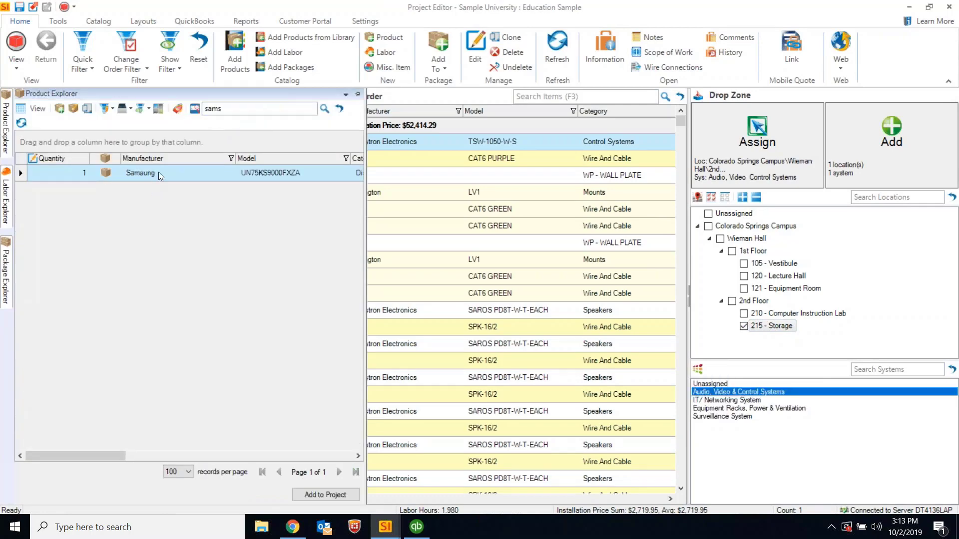
{"action": "left_click_drag", "start_coordinate": [159, 173], "coordinate": [439, 243]}
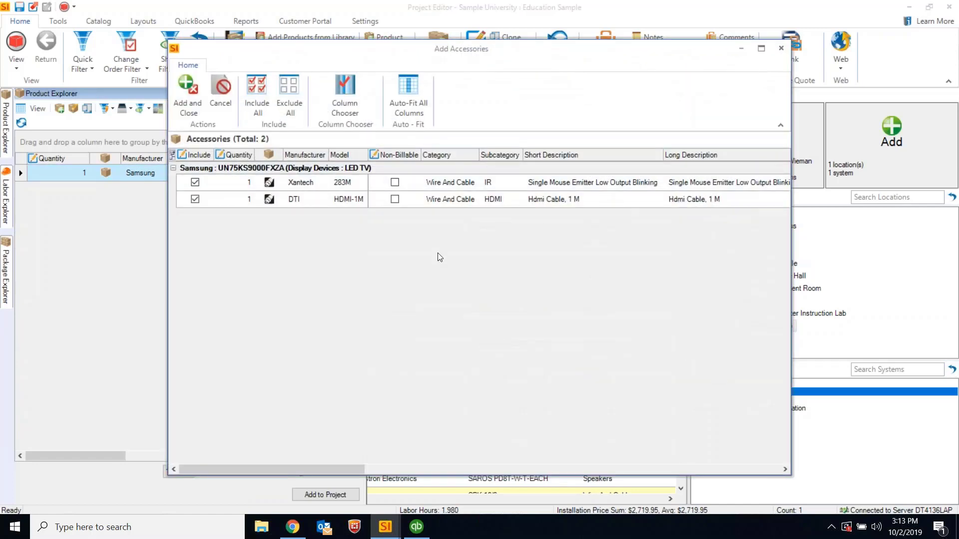
{"action": "left_click", "coordinate": [189, 109]}
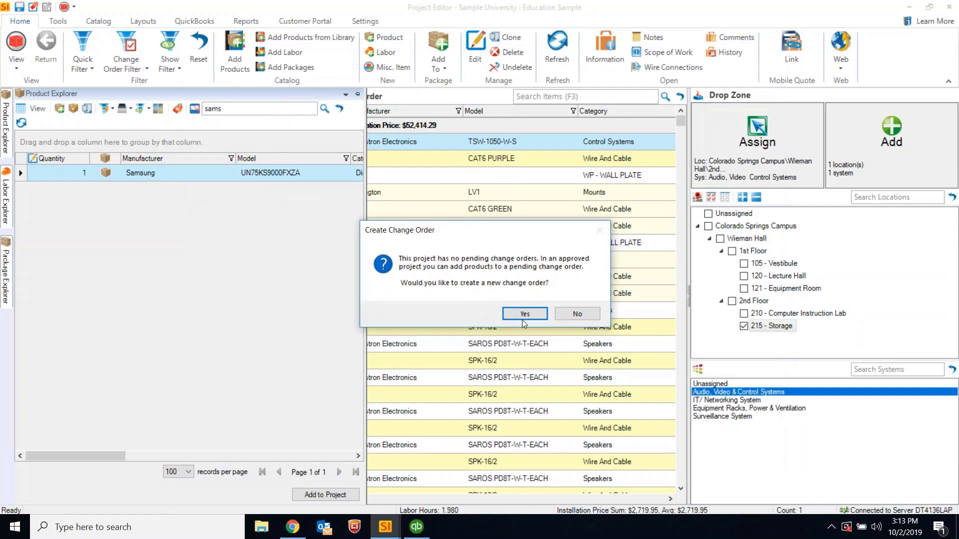
Step: Create a new change order named Change Order 1 with the Internal type for the added items
{"action": "left_click", "coordinate": [525, 314]}
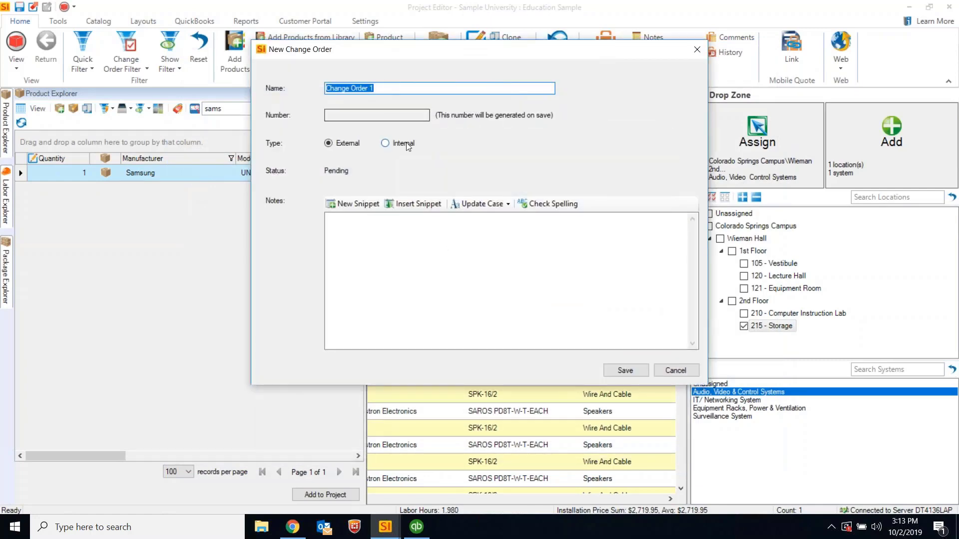
{"action": "left_click", "coordinate": [385, 143]}
{"action": "left_click", "coordinate": [631, 370]}
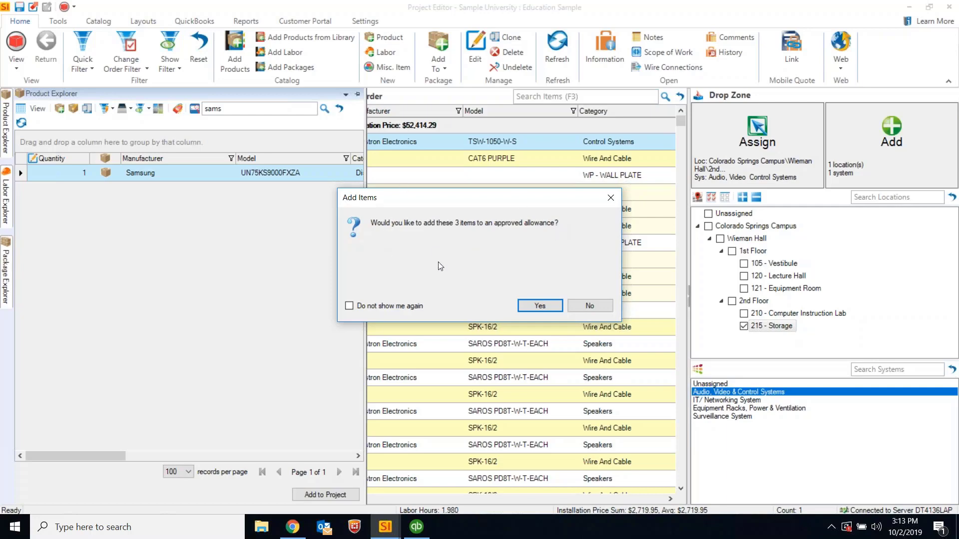
Step: Accept adding the three Samsung display items to an approved allowance and place them in Display Device Allowance
{"action": "left_click", "coordinate": [529, 308]}
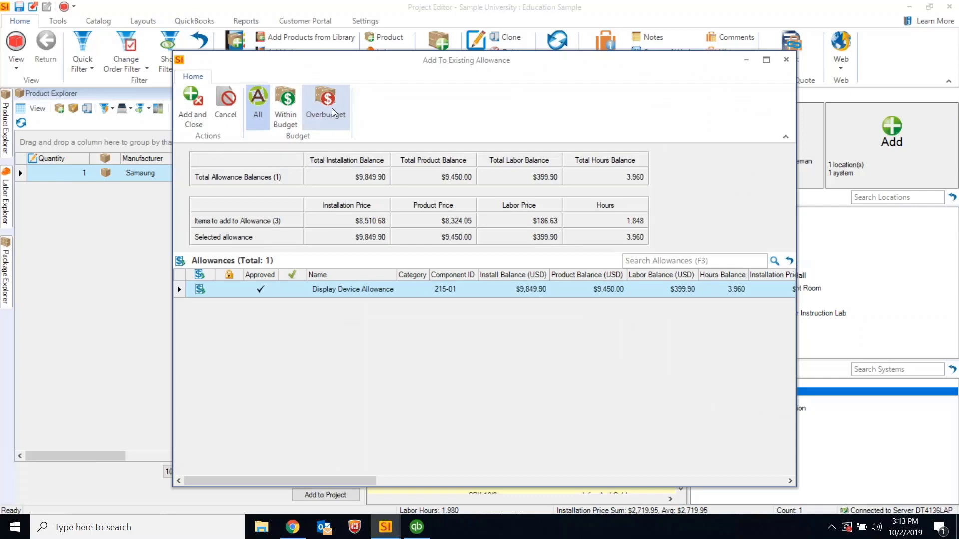
{"action": "left_click", "coordinate": [311, 292]}
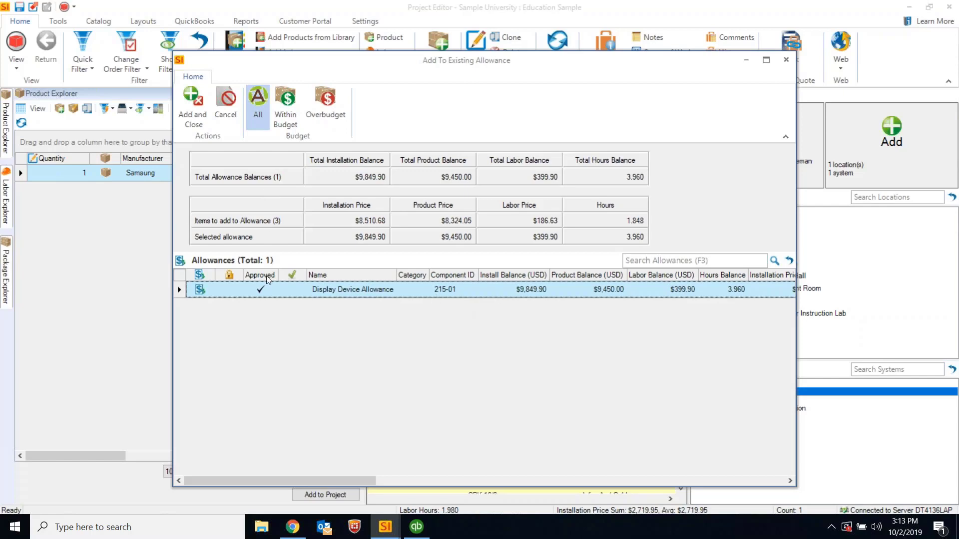
{"action": "left_click", "coordinate": [192, 108]}
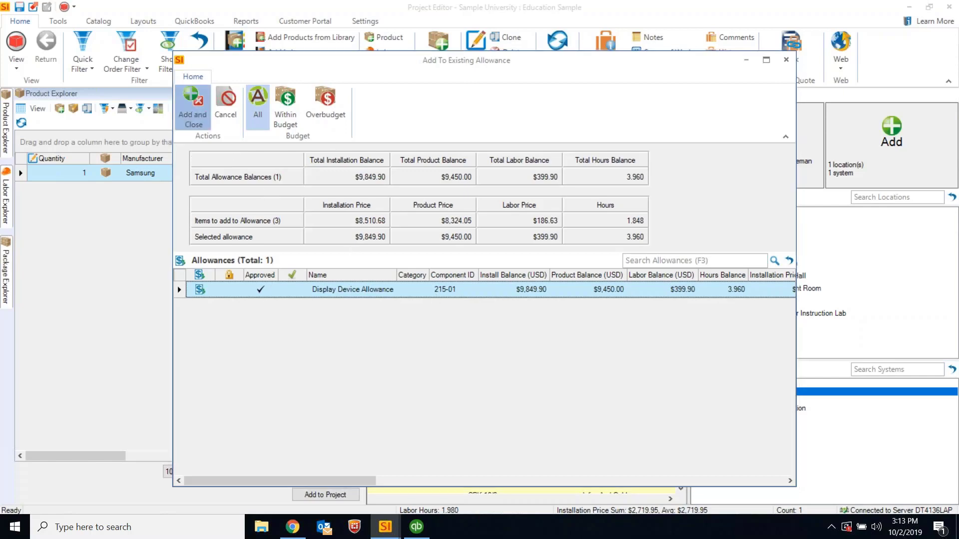
{"action": "left_click", "coordinate": [497, 313]}
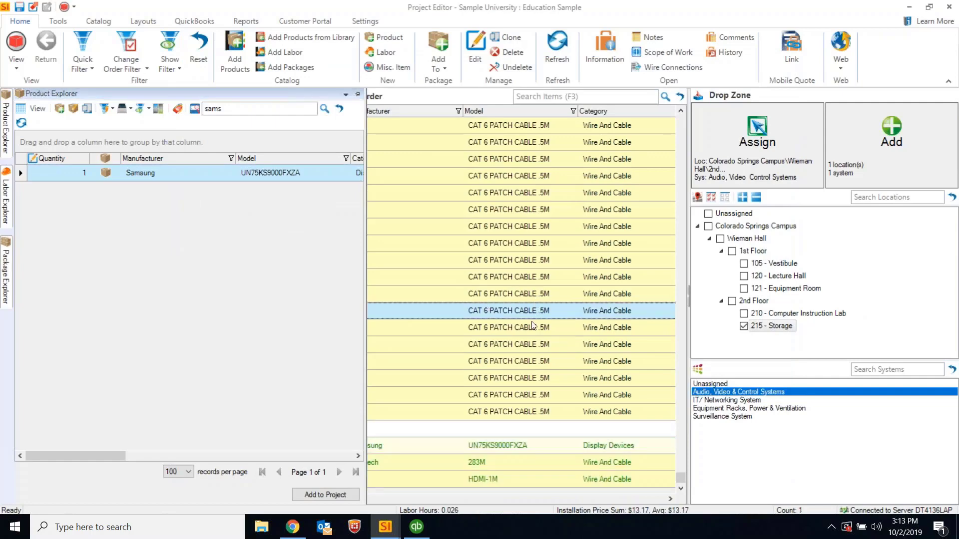
{"action": "left_click", "coordinate": [464, 434]}
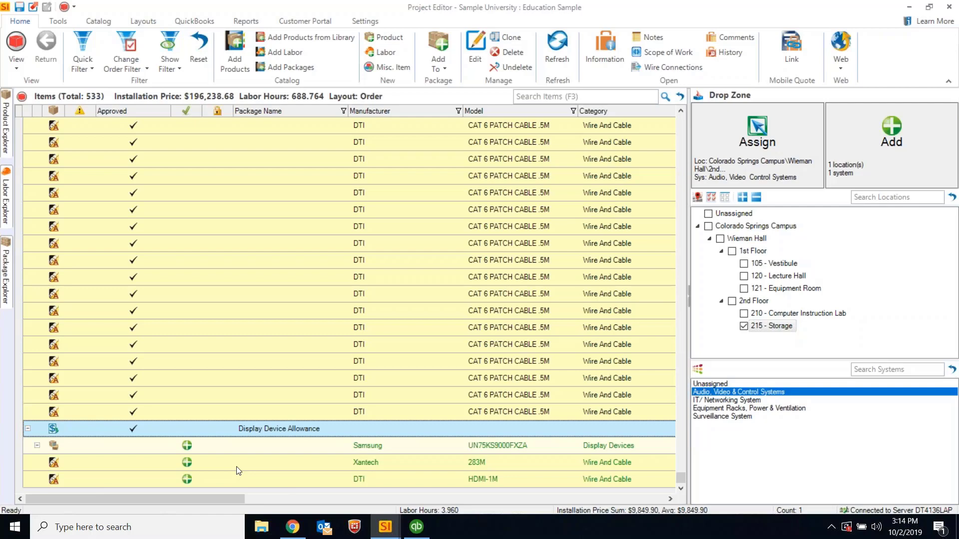
Step: Mark Change Order 1 as approved, saving the project and creating the revision Education Sample (Rev 1) with all listed files
{"action": "left_click", "coordinate": [366, 22]}
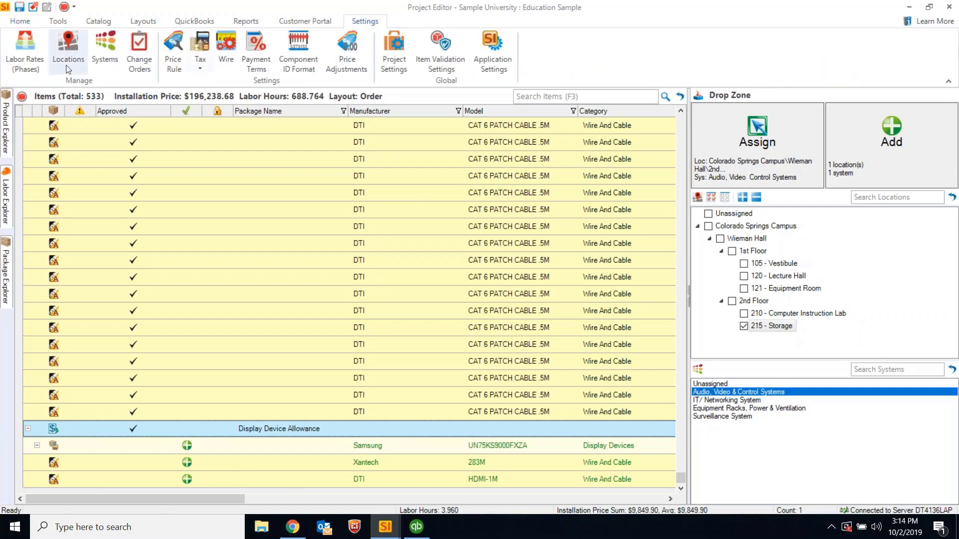
{"action": "left_click", "coordinate": [131, 66]}
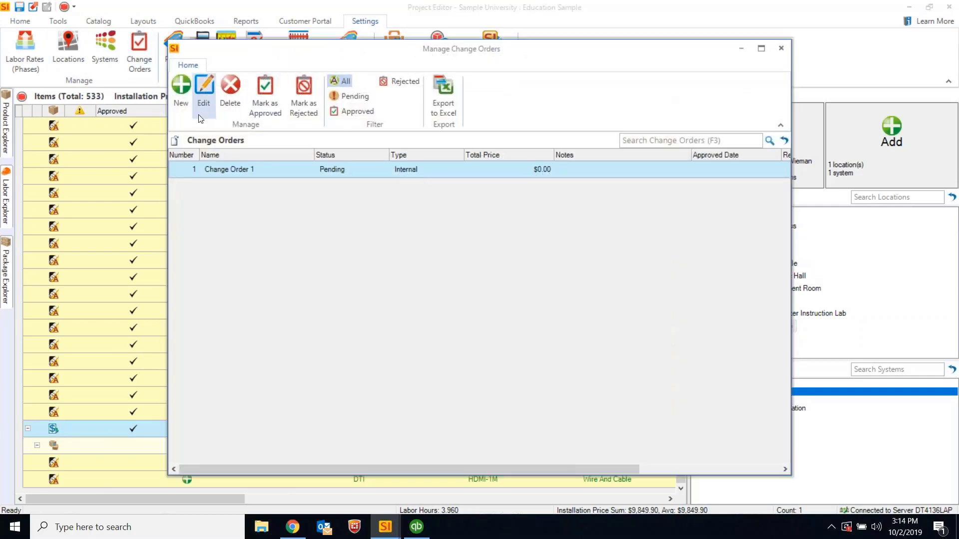
{"action": "left_click", "coordinate": [265, 95]}
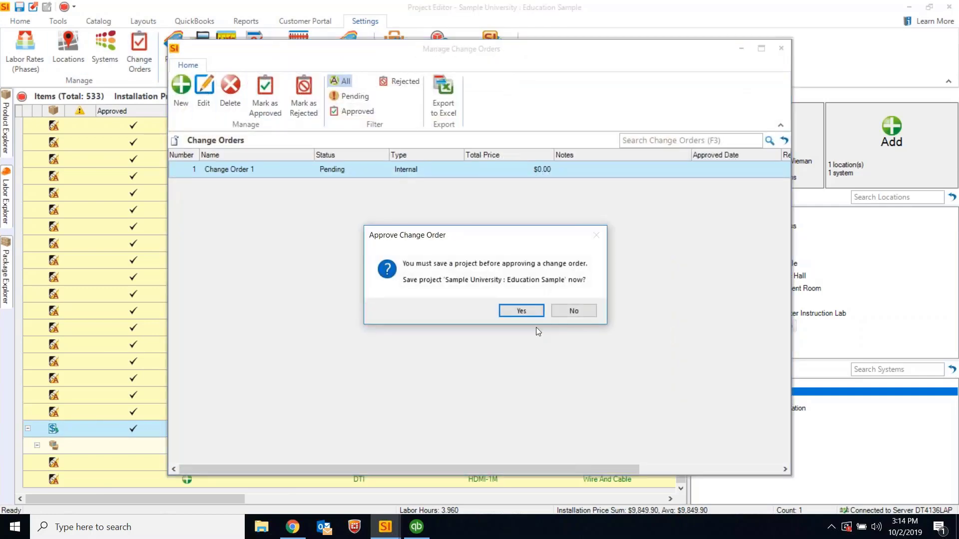
{"action": "left_click", "coordinate": [521, 311]}
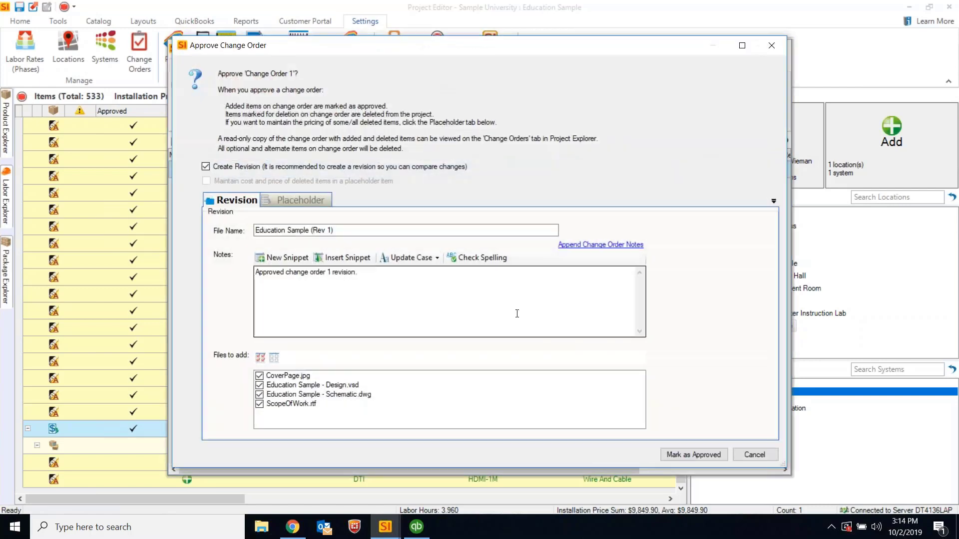
{"action": "left_click", "coordinate": [693, 455]}
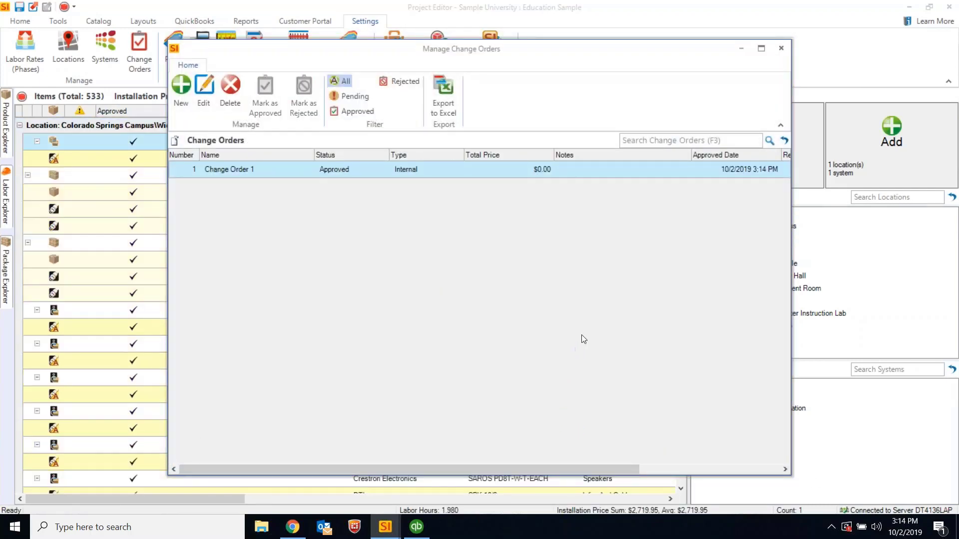
{"action": "left_click", "coordinate": [780, 49]}
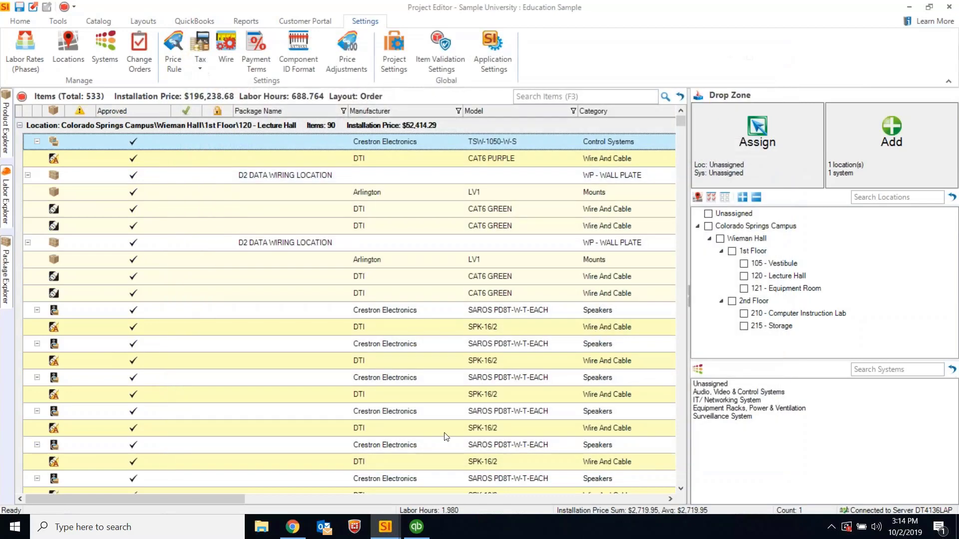
Step: Locate Display Device Allowance at the end of the project's item list, open it and review the items it contains
{"action": "scroll", "coordinate": [401, 289], "scroll_direction": "down", "scroll_amount": 4}
{"action": "left_click_drag", "start_coordinate": [680, 134], "coordinate": [667, 495]}
{"action": "left_click", "coordinate": [269, 432]}
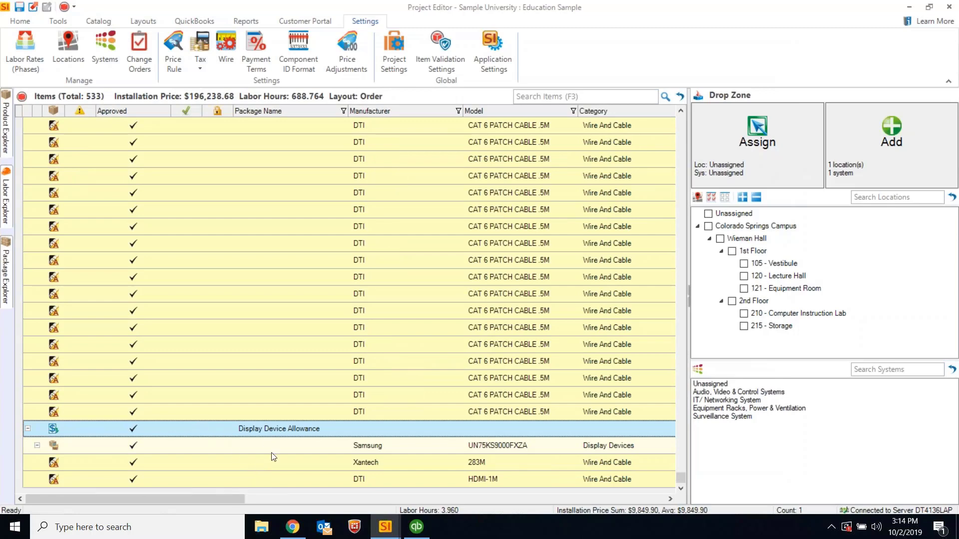
{"action": "left_click", "coordinate": [373, 451]}
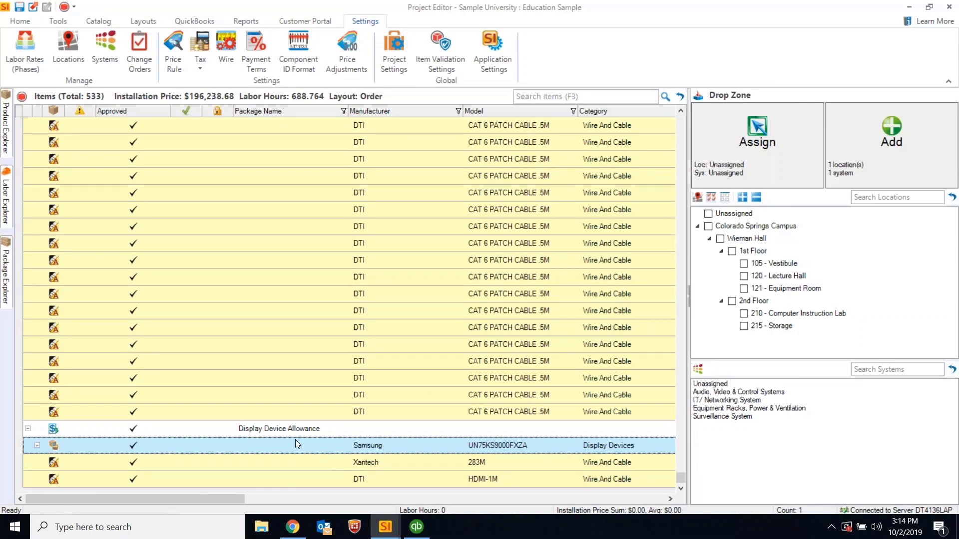
{"action": "left_click", "coordinate": [279, 429]}
{"action": "double_click", "coordinate": [279, 429]}
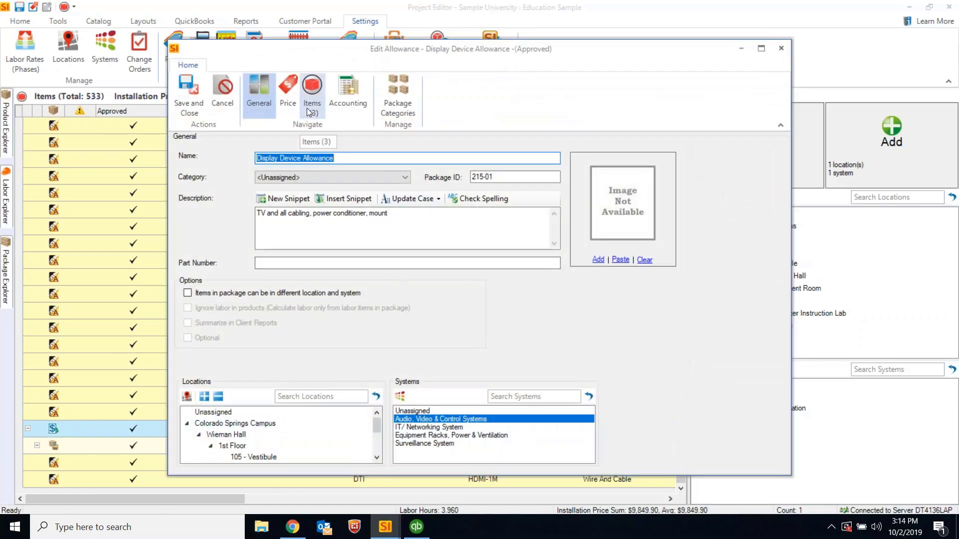
{"action": "left_click", "coordinate": [294, 106]}
{"action": "left_click", "coordinate": [311, 105]}
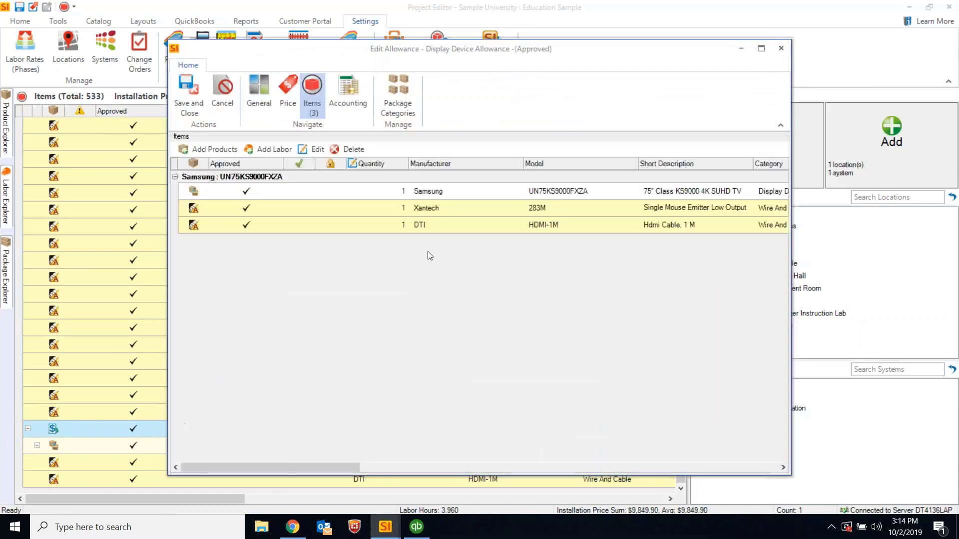
Step: Review the allowance's pricing and its product and labor balance, and save and close the allowance
{"action": "left_click", "coordinate": [289, 100]}
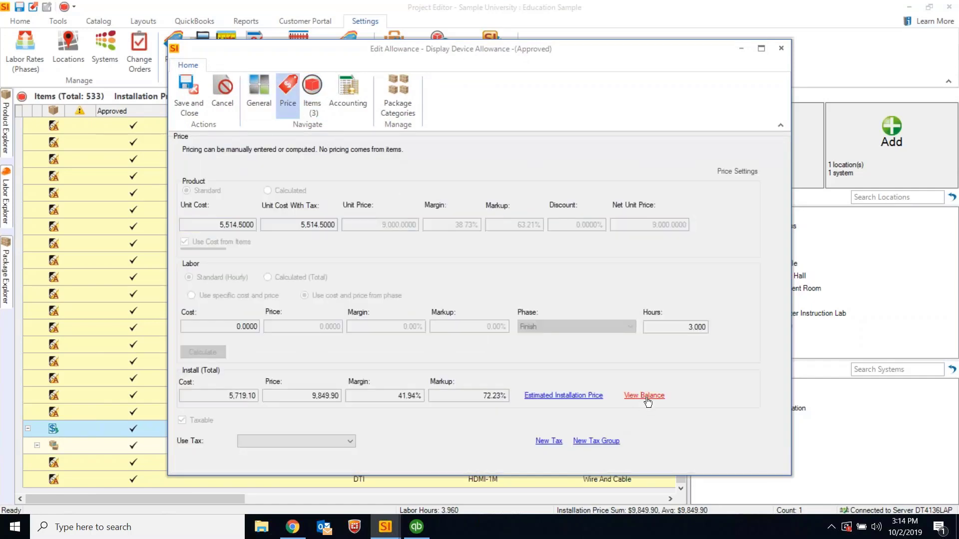
{"action": "left_click", "coordinate": [644, 395]}
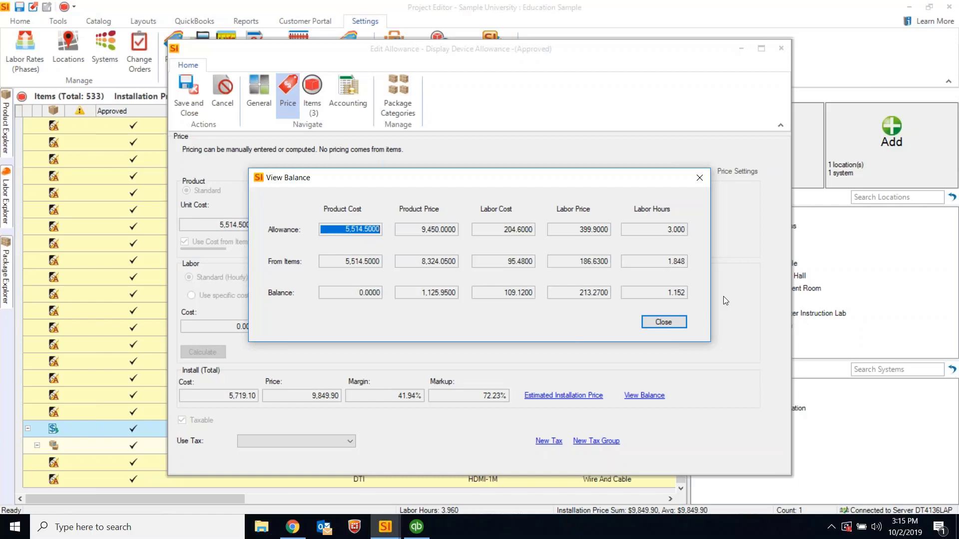
{"action": "left_click", "coordinate": [664, 323]}
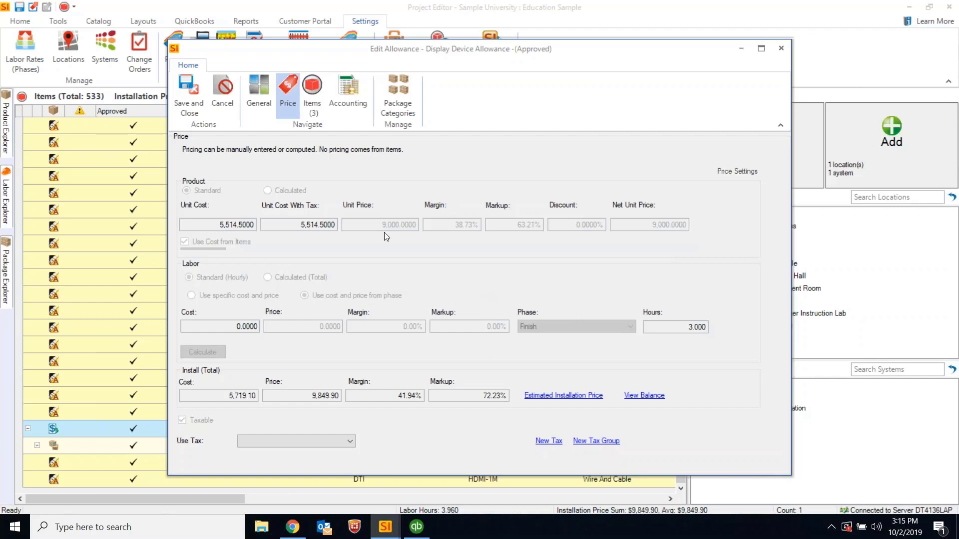
{"action": "left_click", "coordinate": [188, 107]}
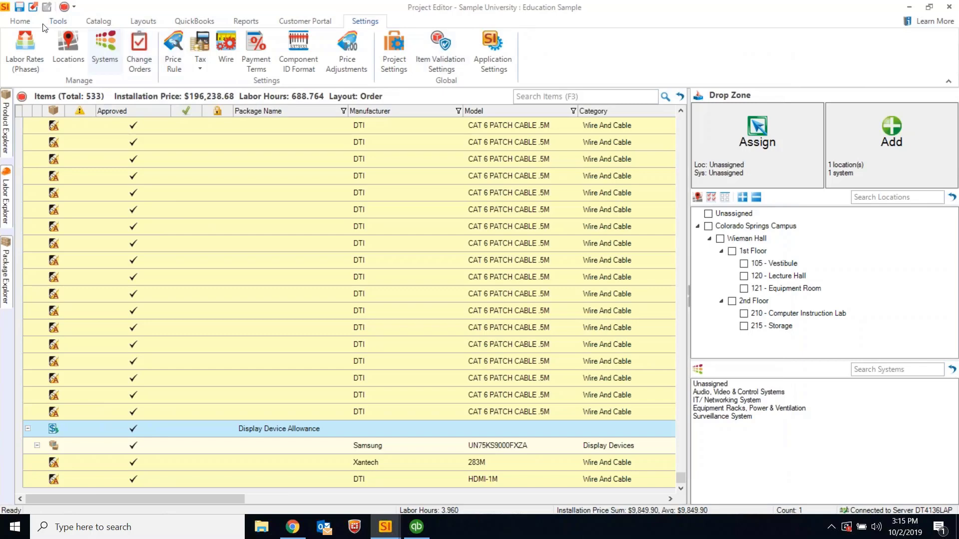
Step: Save and close the Education Sample project without checking it in
{"action": "left_click", "coordinate": [949, 7]}
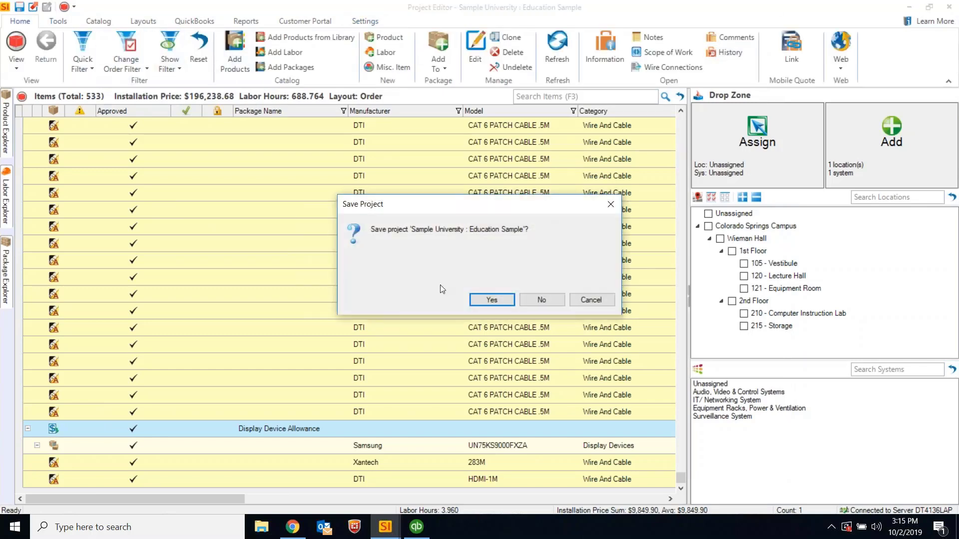
{"action": "left_click", "coordinate": [482, 300]}
{"action": "left_click", "coordinate": [541, 300]}
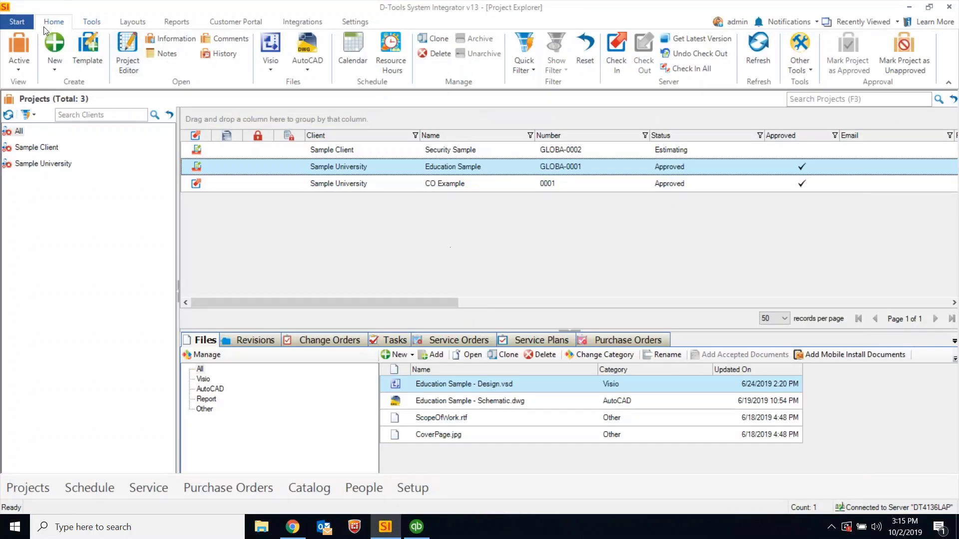
Step: Go to the purchase orders, open the one for vendor Good Stuff Real Cheap and show its items' tracking number column
{"action": "left_click", "coordinate": [17, 22]}
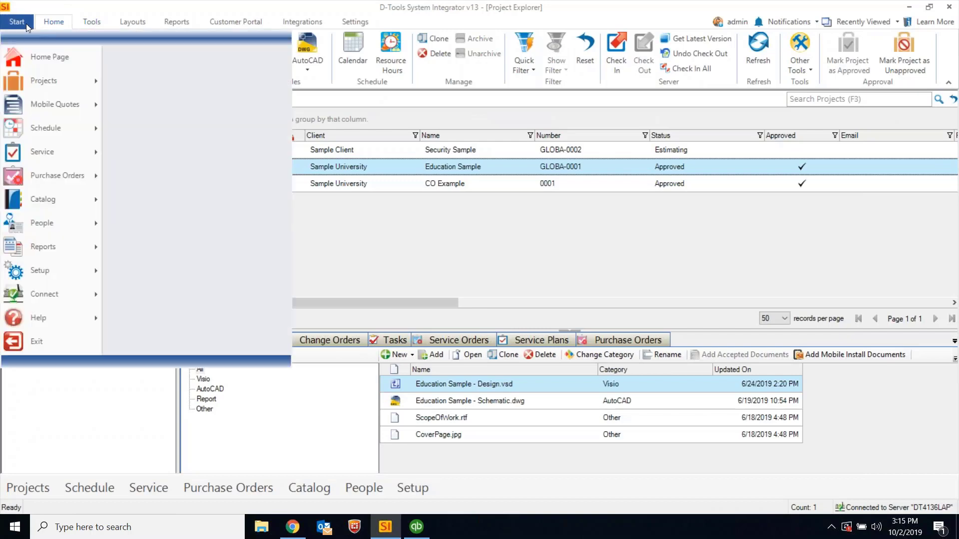
{"action": "mouse_move", "coordinate": [52, 178]}
{"action": "left_click", "coordinate": [220, 70]}
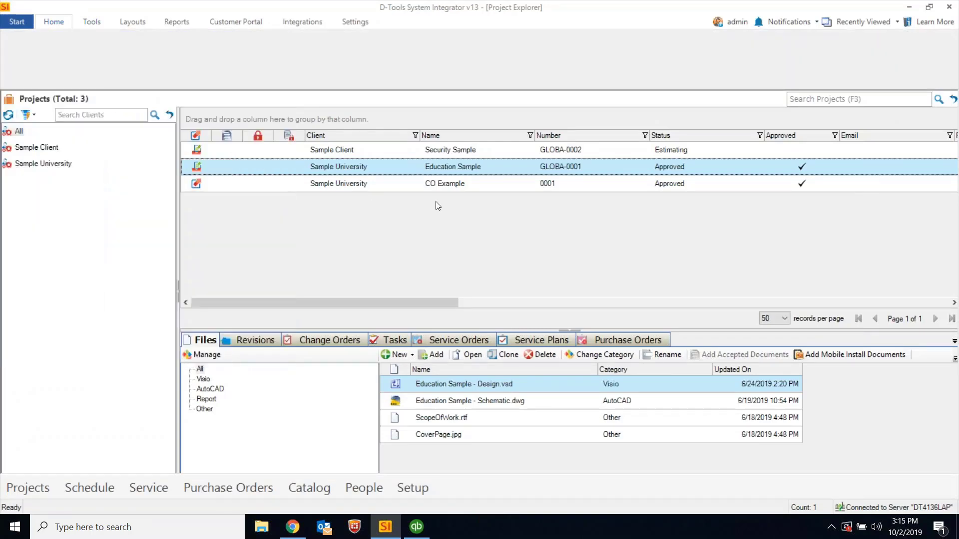
{"action": "double_click", "coordinate": [317, 155]}
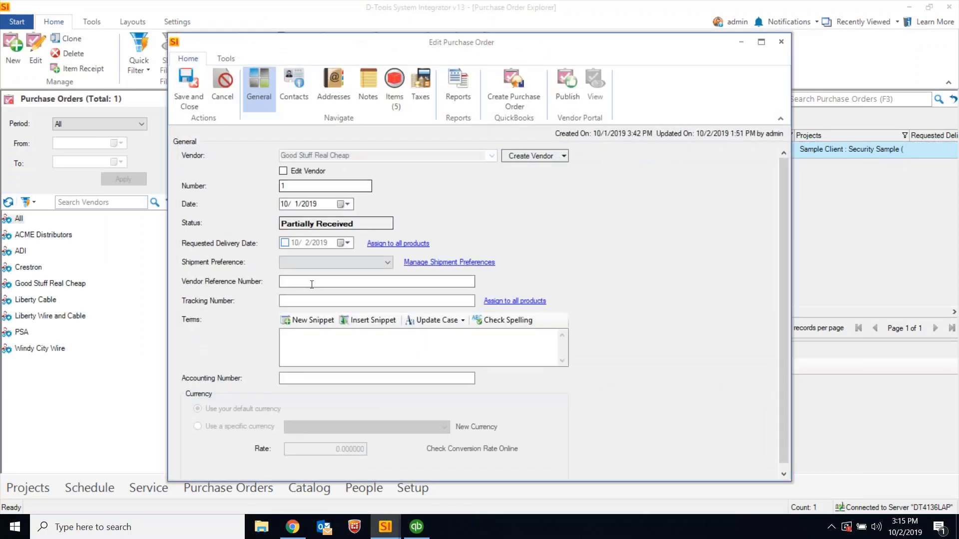
{"action": "left_click", "coordinate": [389, 301]}
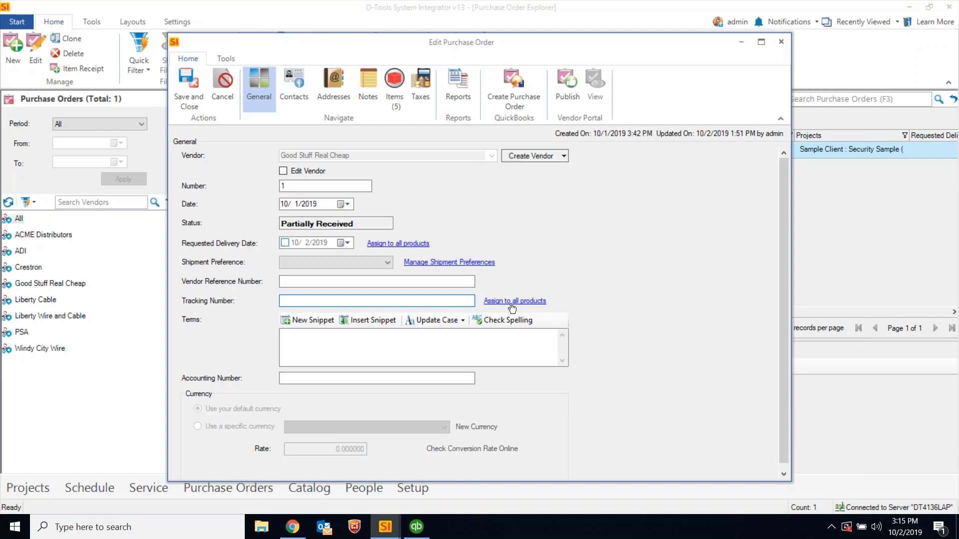
{"action": "left_click", "coordinate": [395, 99]}
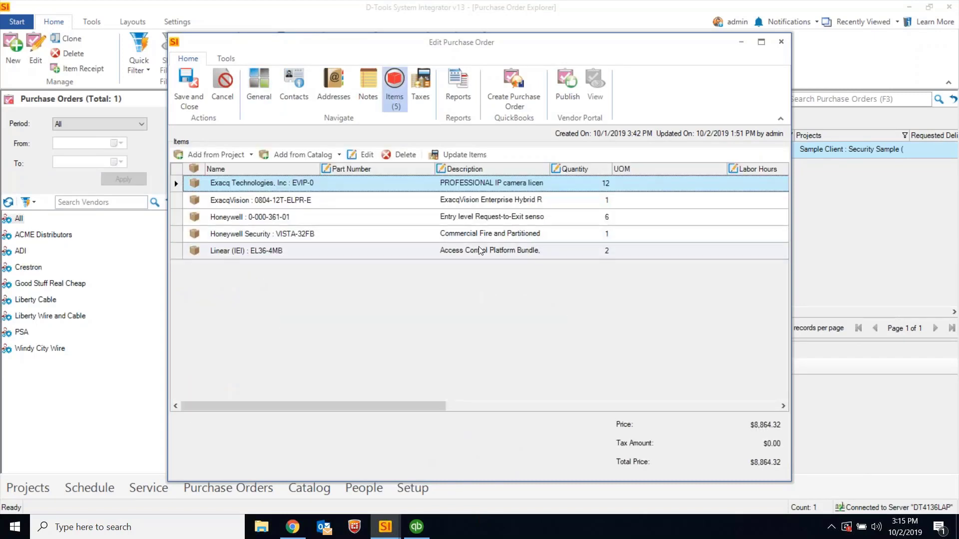
{"action": "left_click_drag", "start_coordinate": [415, 406], "coordinate": [709, 393]}
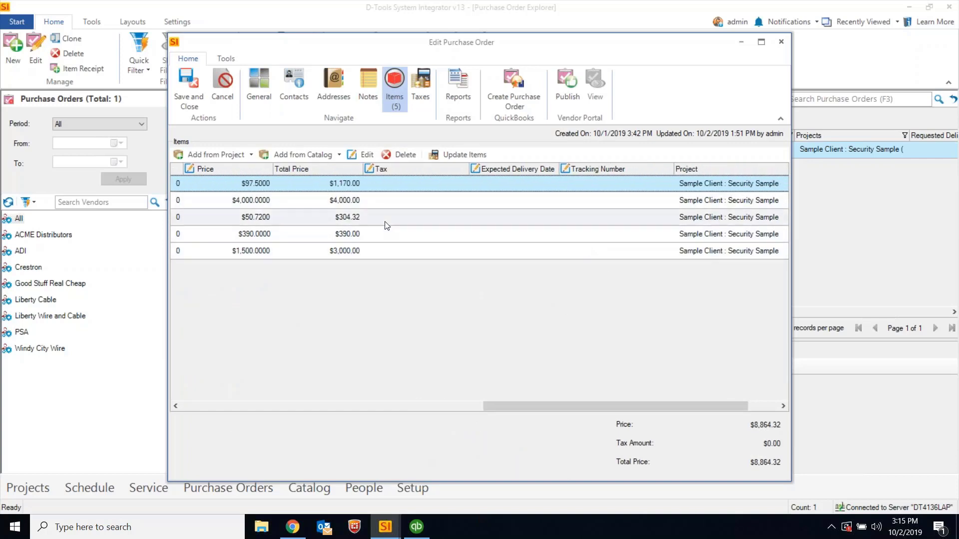
Step: Select the first three items of the purchase order and start a bulk update for them
{"action": "left_click", "coordinate": [265, 217]}
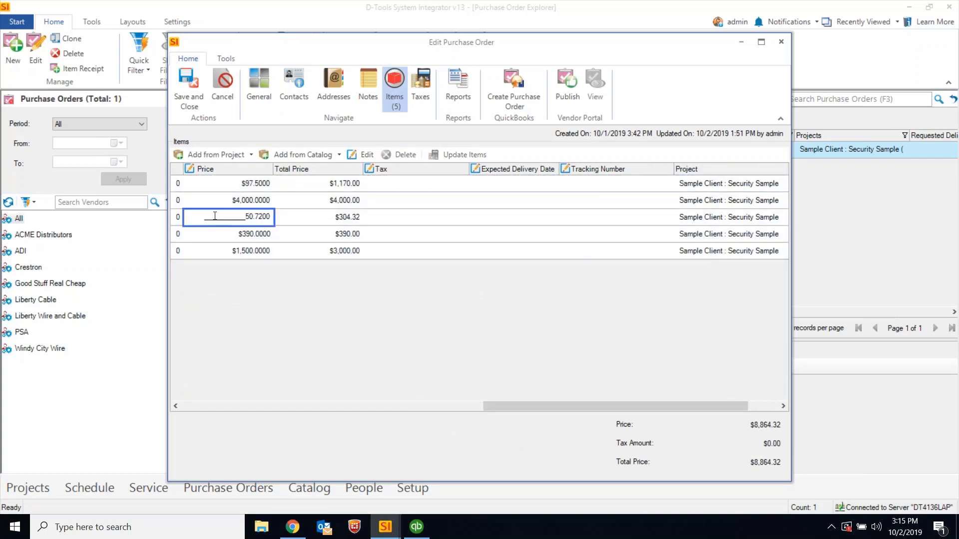
{"action": "left_click", "coordinate": [327, 183], "text": "ctrl"}
{"action": "left_click", "coordinate": [326, 200], "text": "ctrl"}
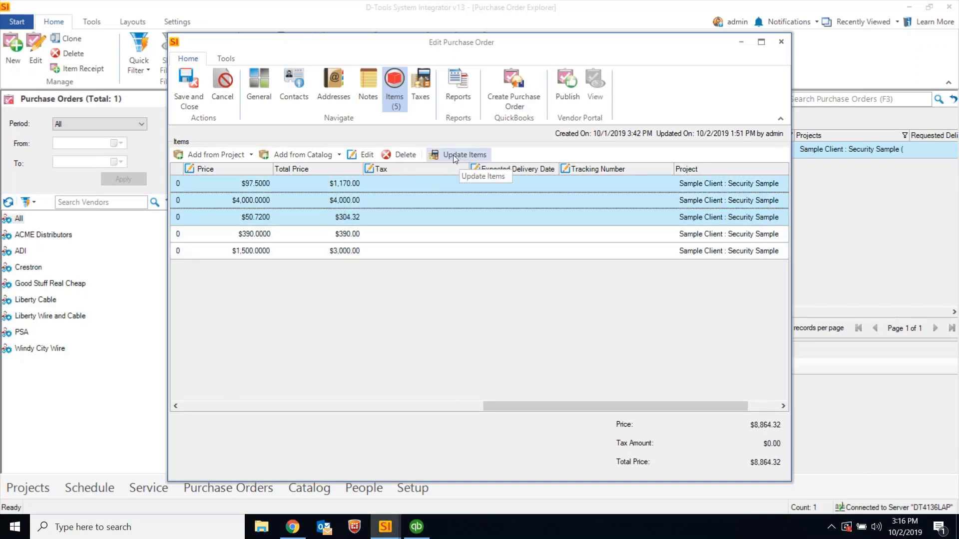
{"action": "left_click", "coordinate": [484, 156]}
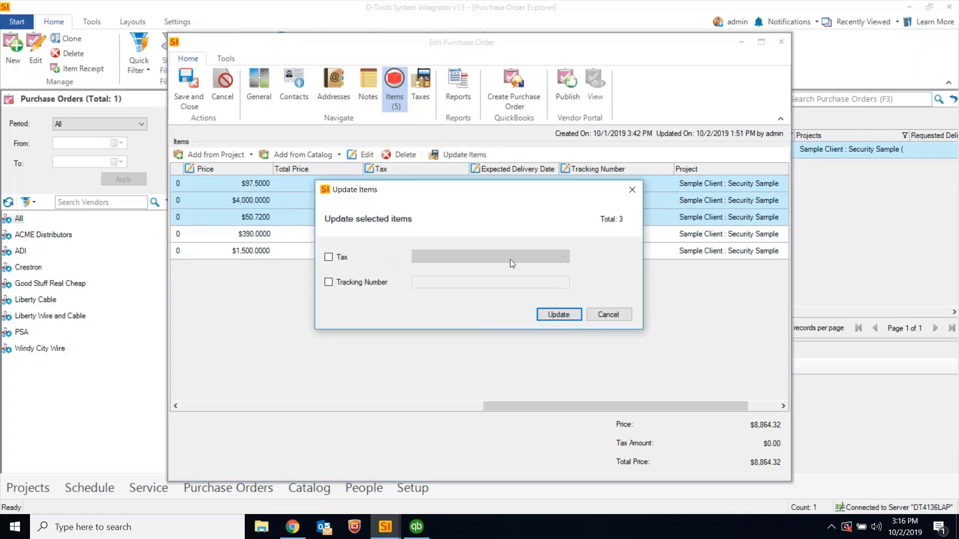
{"action": "left_click", "coordinate": [350, 259]}
{"action": "left_click", "coordinate": [489, 261]}
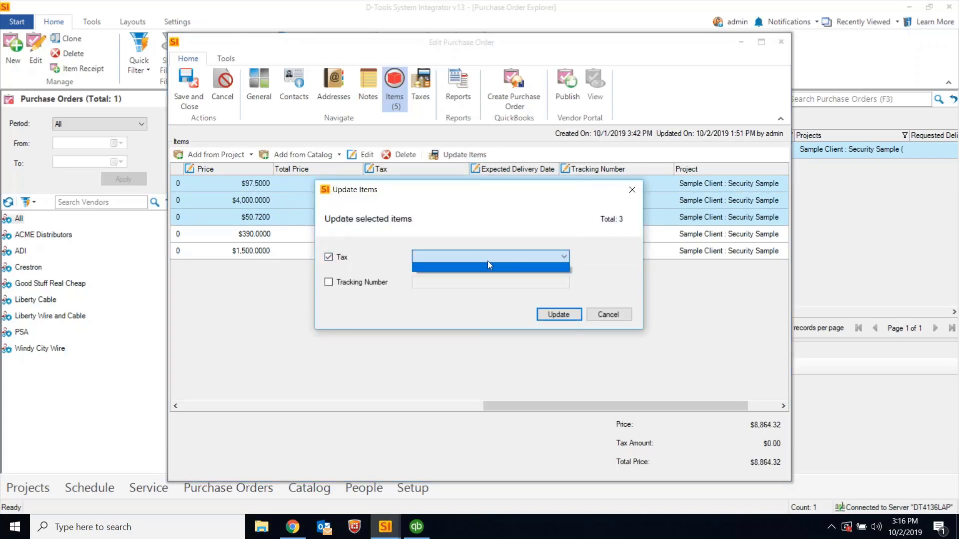
{"action": "left_click", "coordinate": [355, 259]}
Step: Set the tracking number of the three selected items to "kjdfdskafjdksflj" and return to the purchase order's general information
{"action": "left_click", "coordinate": [364, 287]}
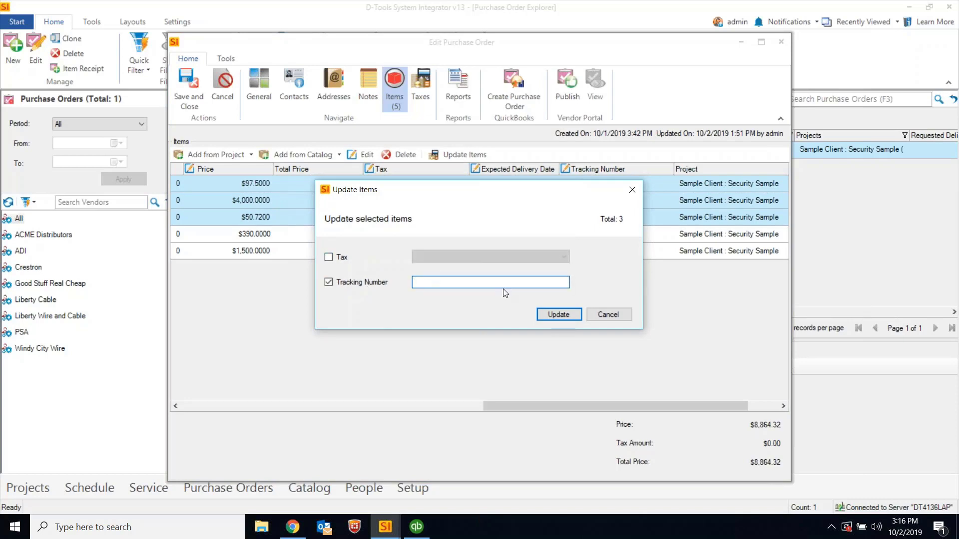
{"action": "type", "text": "kjdfdskafjdksflj"}
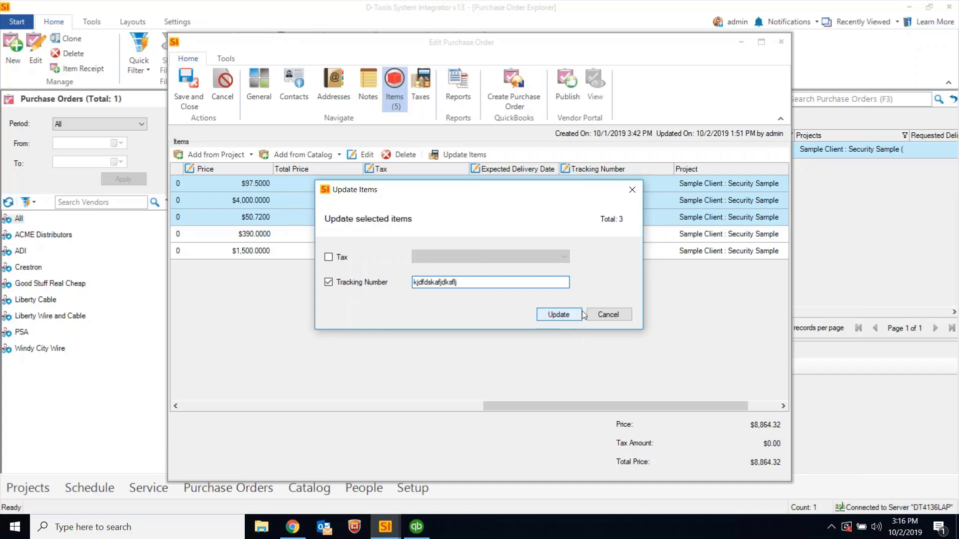
{"action": "left_click", "coordinate": [572, 310]}
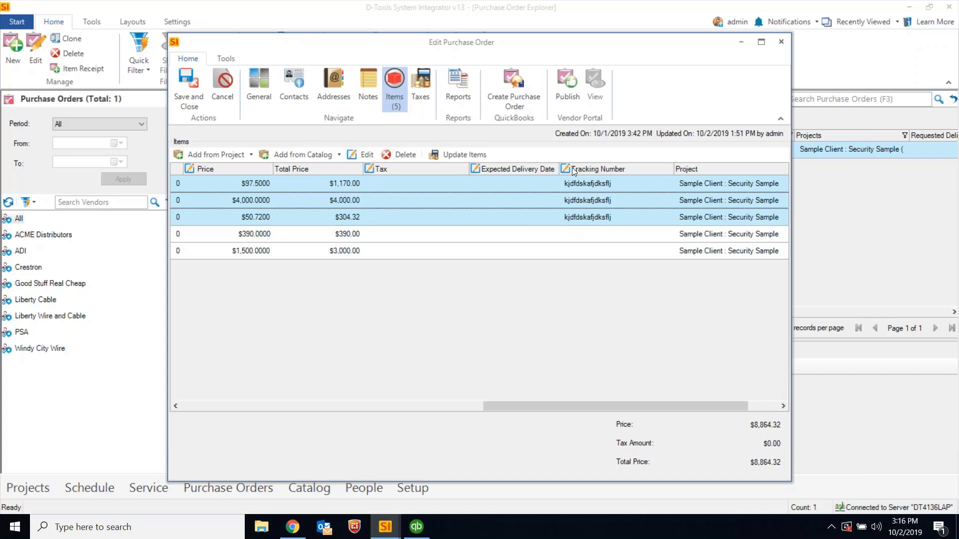
{"action": "left_click", "coordinate": [261, 88]}
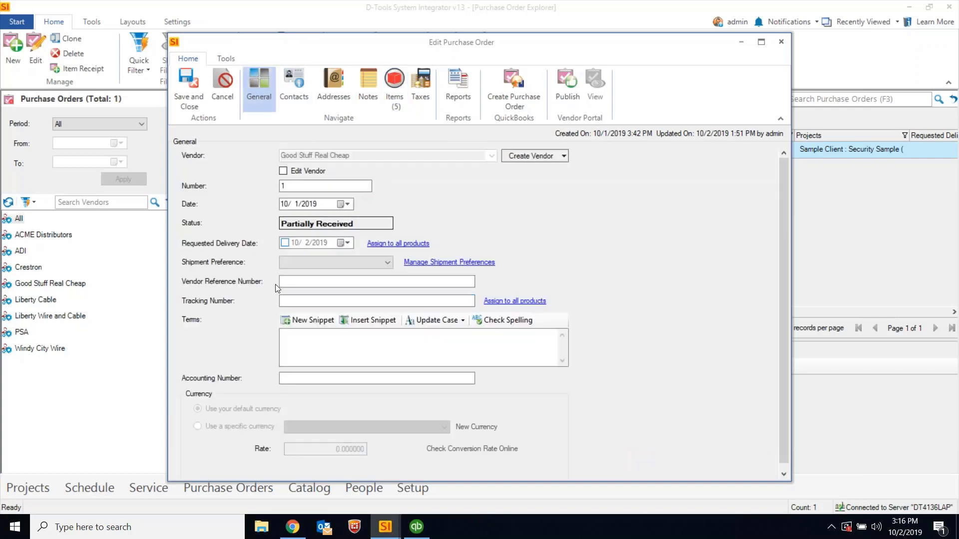
Step: Review the purchase order's items with their tracking numbers and the options for adding items from a project or the catalog
{"action": "left_click", "coordinate": [394, 88]}
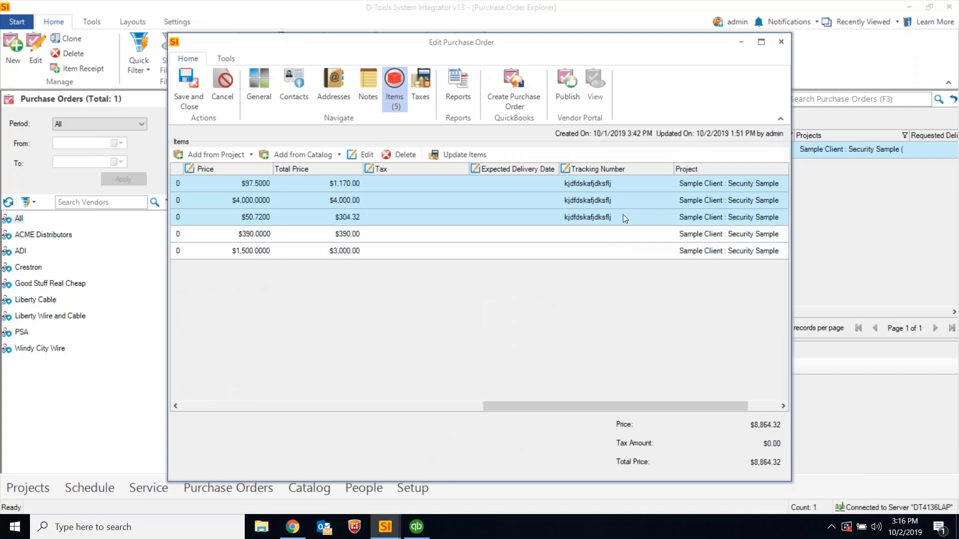
{"action": "left_click_drag", "start_coordinate": [578, 404], "coordinate": [187, 368]}
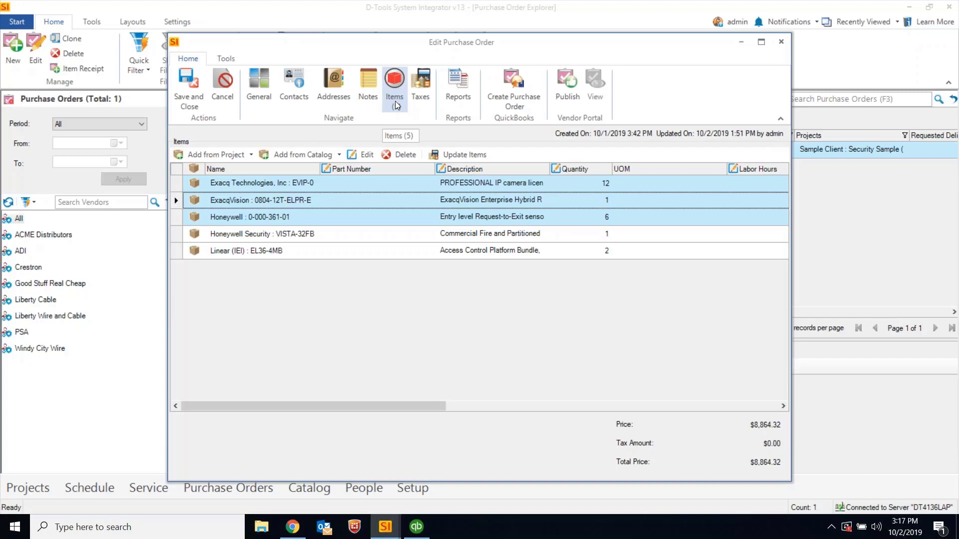
{"action": "left_click", "coordinate": [215, 155]}
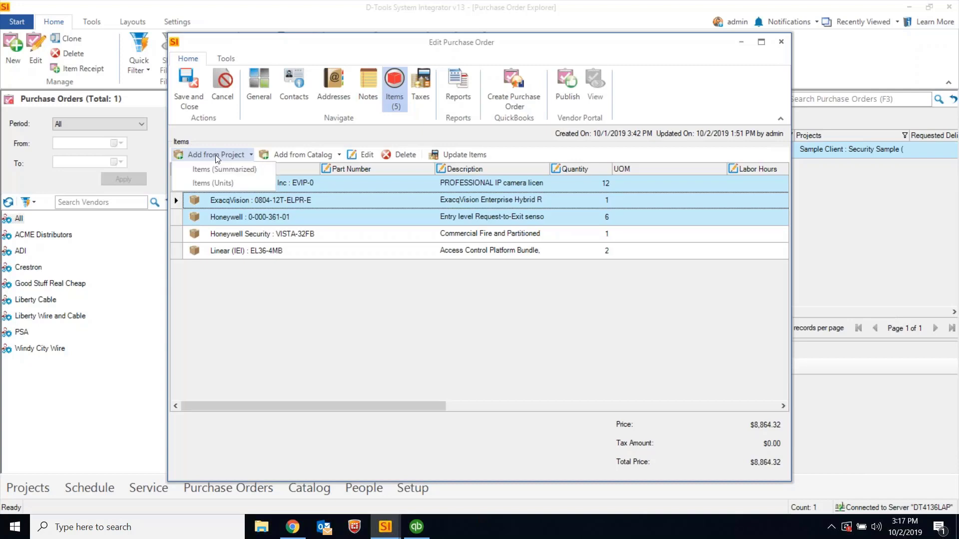
{"action": "left_click", "coordinate": [299, 154]}
{"action": "left_click", "coordinate": [268, 132]}
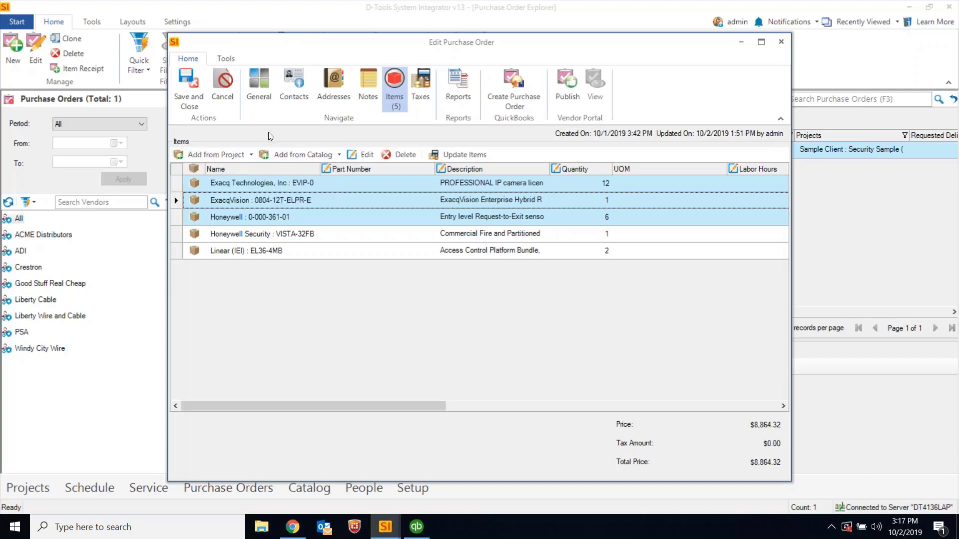
{"action": "left_click", "coordinate": [289, 154]}
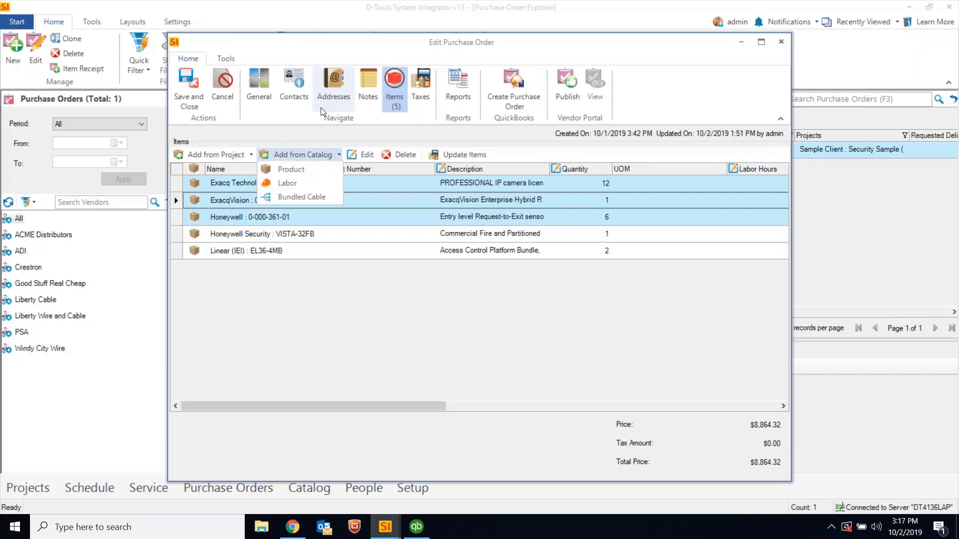
{"action": "left_click", "coordinate": [403, 49]}
Step: Close the purchase order and open its item receipt dated 10/1/2019
{"action": "left_click", "coordinate": [781, 43]}
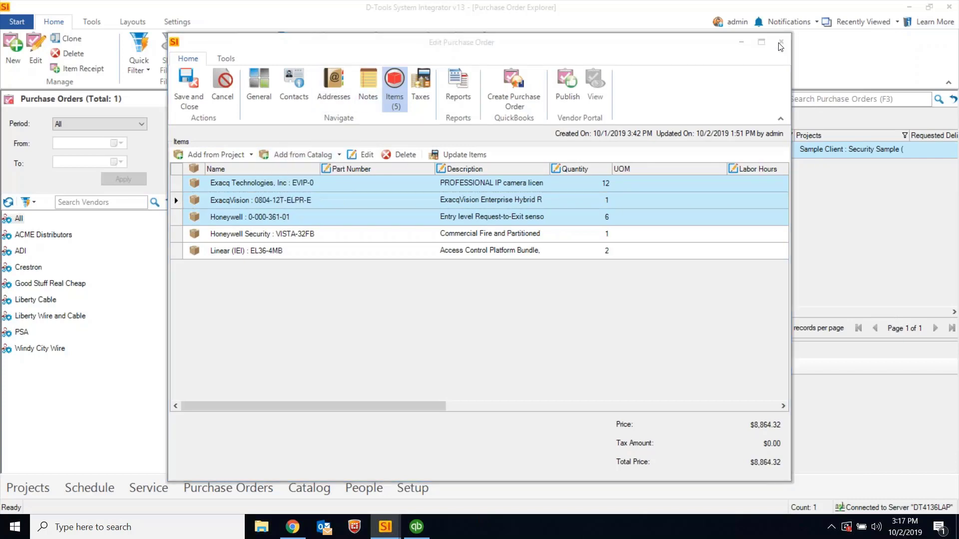
{"action": "left_click", "coordinate": [435, 310]}
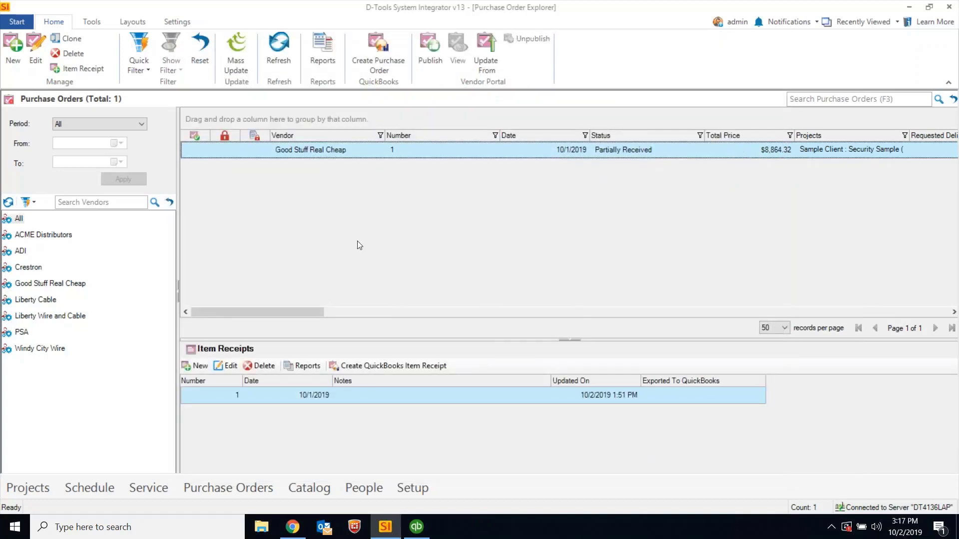
{"action": "double_click", "coordinate": [302, 400]}
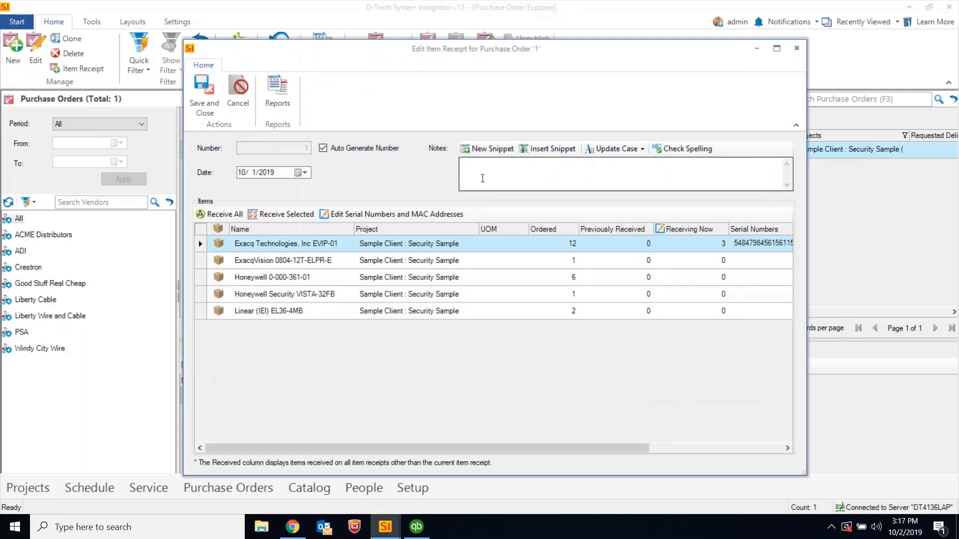
{"action": "left_click_drag", "start_coordinate": [444, 63], "coordinate": [431, 56]}
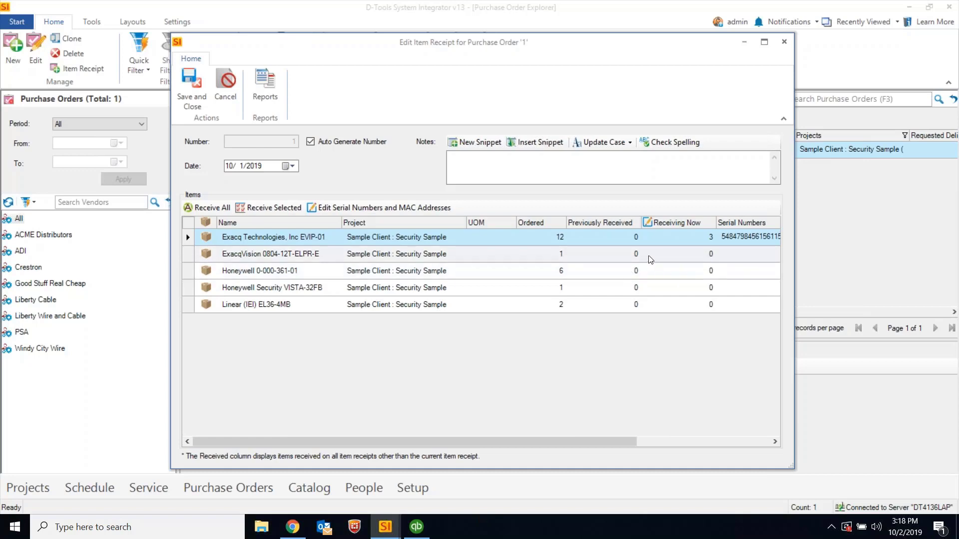
Step: Set the quantity being received for Honeywell 0-000-361-01 to 3
{"action": "left_click", "coordinate": [457, 277]}
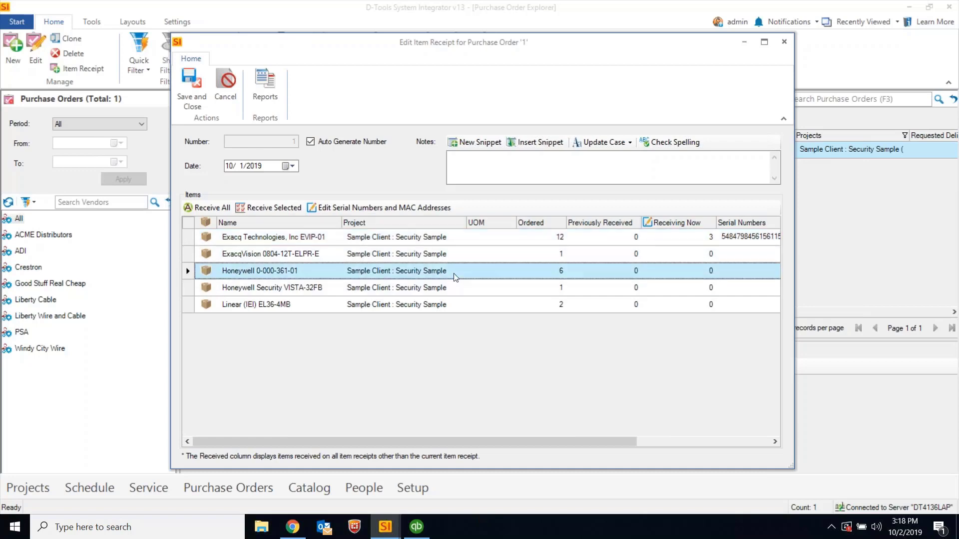
{"action": "left_click", "coordinate": [709, 274]}
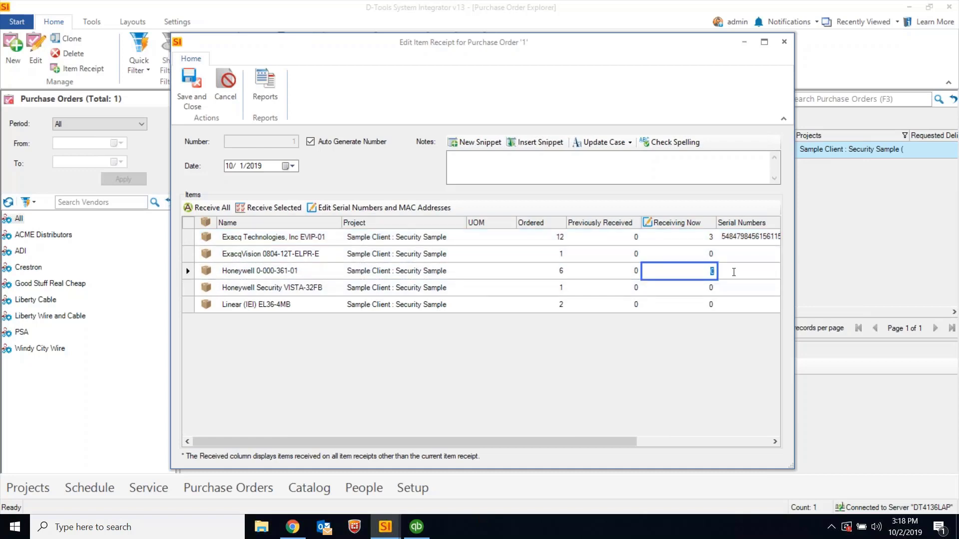
{"action": "type", "text": "3"}
Step: Try out the serial number and MAC address entry for the Honeywell items with MAC Address 2 disabled, and cancel it
{"action": "left_click", "coordinate": [361, 207]}
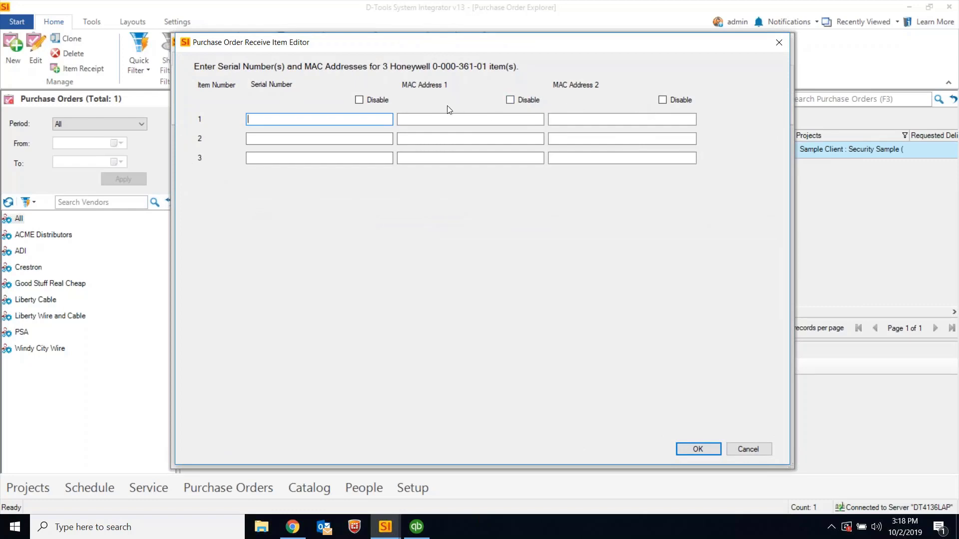
{"action": "left_click", "coordinate": [662, 100]}
{"action": "left_click", "coordinate": [274, 118]}
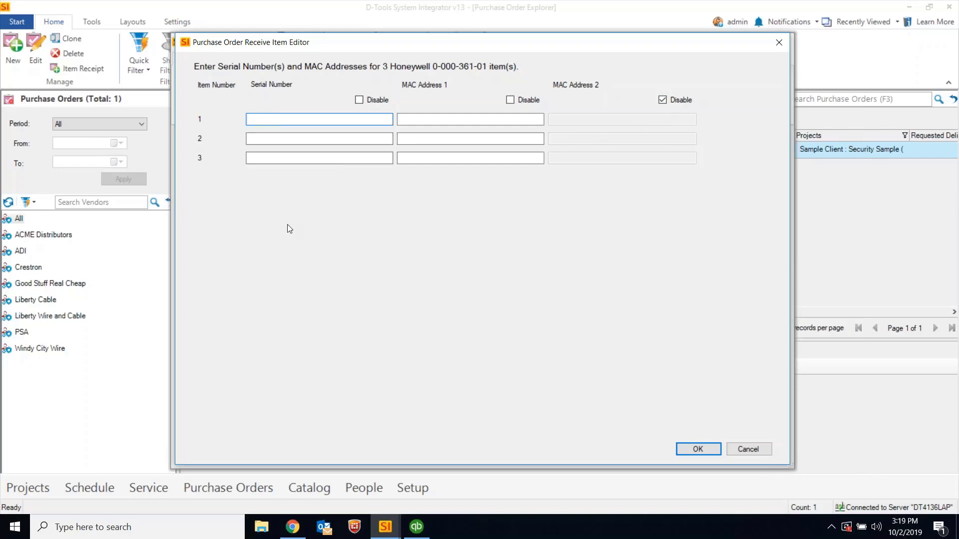
{"action": "key", "text": "Tab"}
{"action": "key", "text": "Tab"}
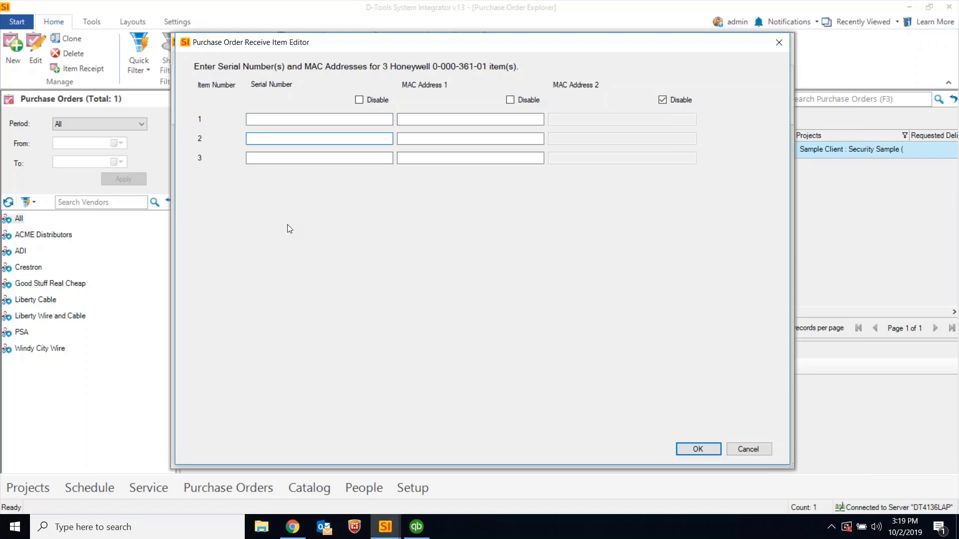
{"action": "left_click", "coordinate": [305, 158]}
{"action": "left_click", "coordinate": [433, 158]}
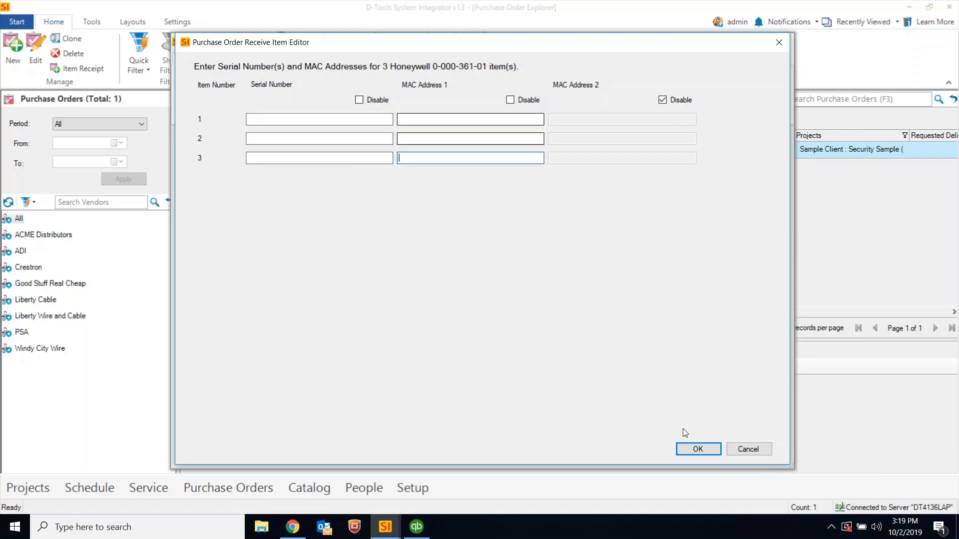
{"action": "left_click", "coordinate": [747, 449]}
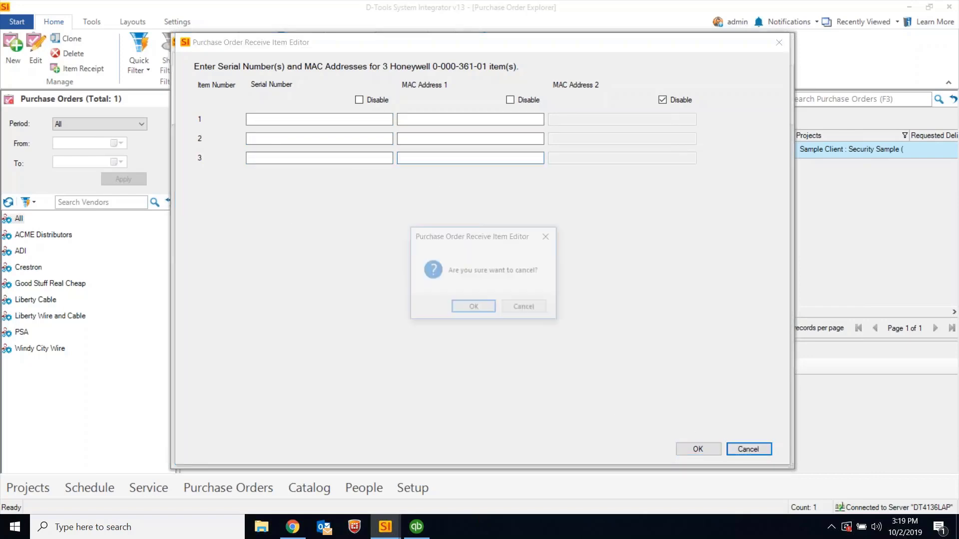
{"action": "left_click", "coordinate": [474, 308]}
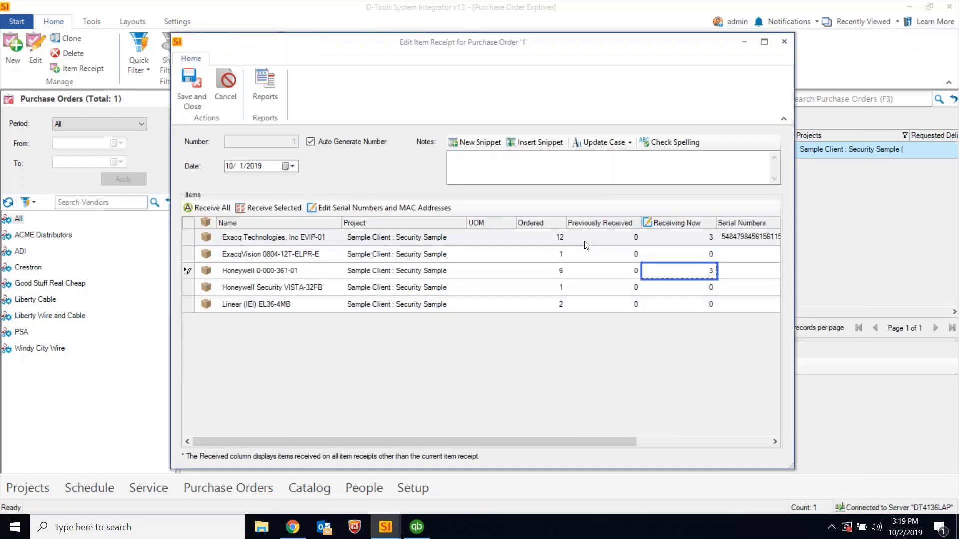
Step: Examine the serial numbers and MAC addresses recorded for the received Exacq Technologies EVIP-01 items
{"action": "left_click", "coordinate": [504, 241]}
{"action": "left_click", "coordinate": [412, 210]}
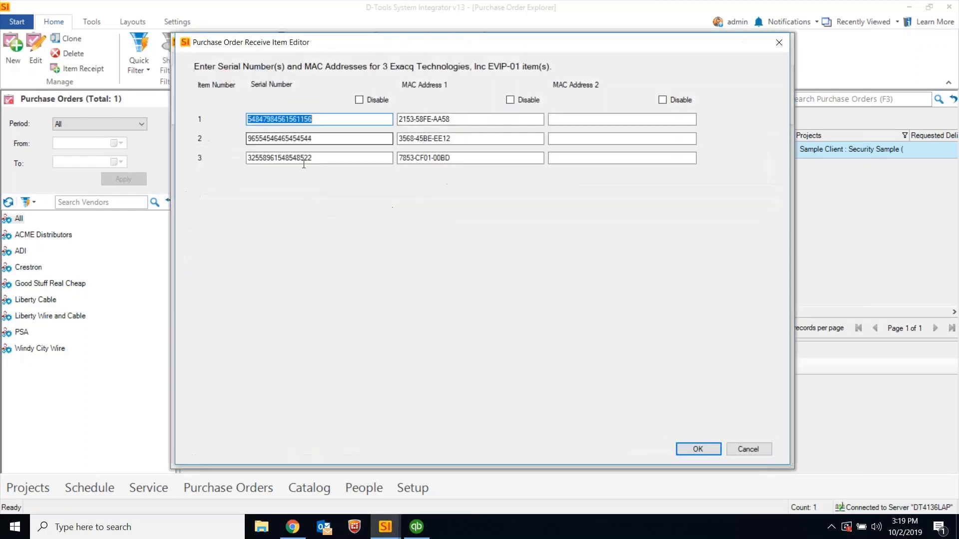
{"action": "left_click", "coordinate": [698, 449]}
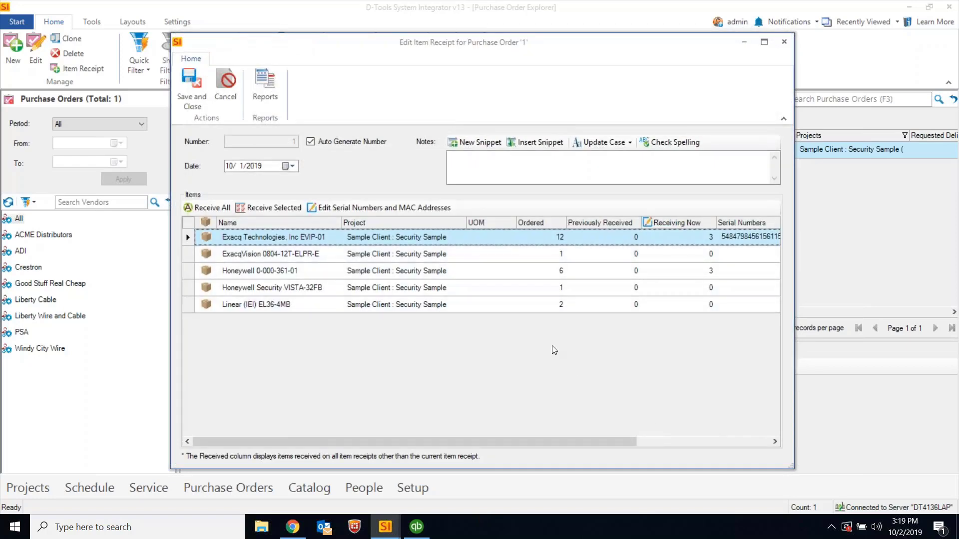
Step: Run the Item Receipt Labels report for the receipt, close the report, and save and close the receipt
{"action": "left_click", "coordinate": [267, 88]}
{"action": "left_click", "coordinate": [471, 309]}
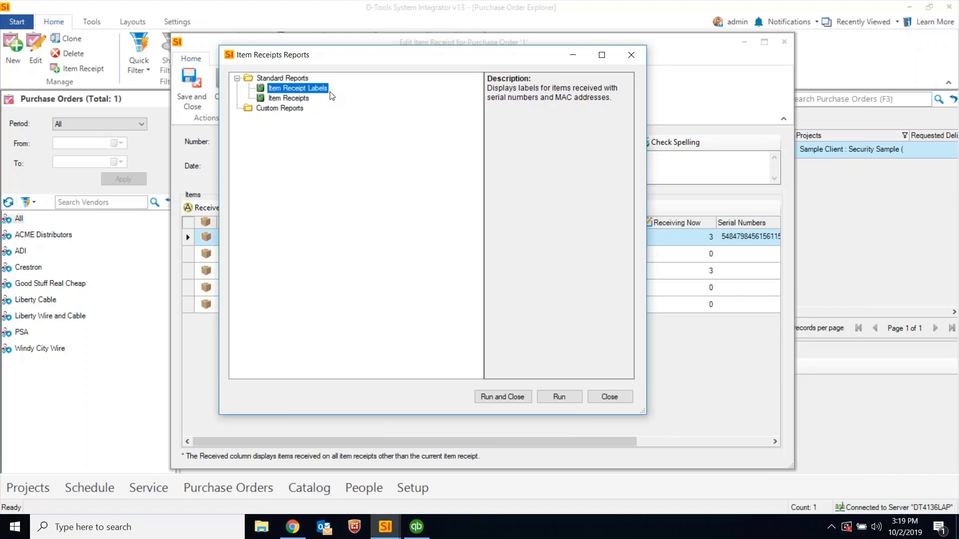
{"action": "left_click", "coordinate": [502, 396]}
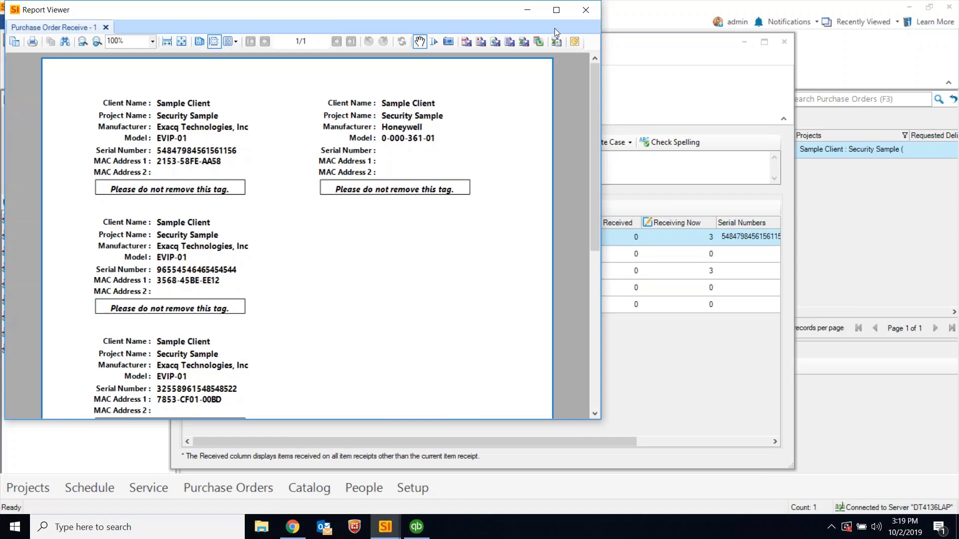
{"action": "left_click", "coordinate": [586, 11]}
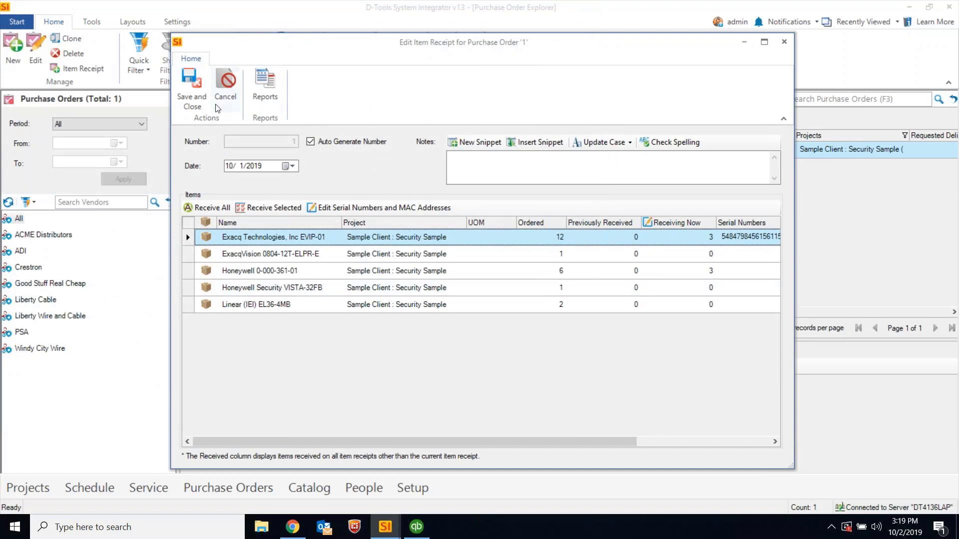
{"action": "left_click", "coordinate": [189, 92]}
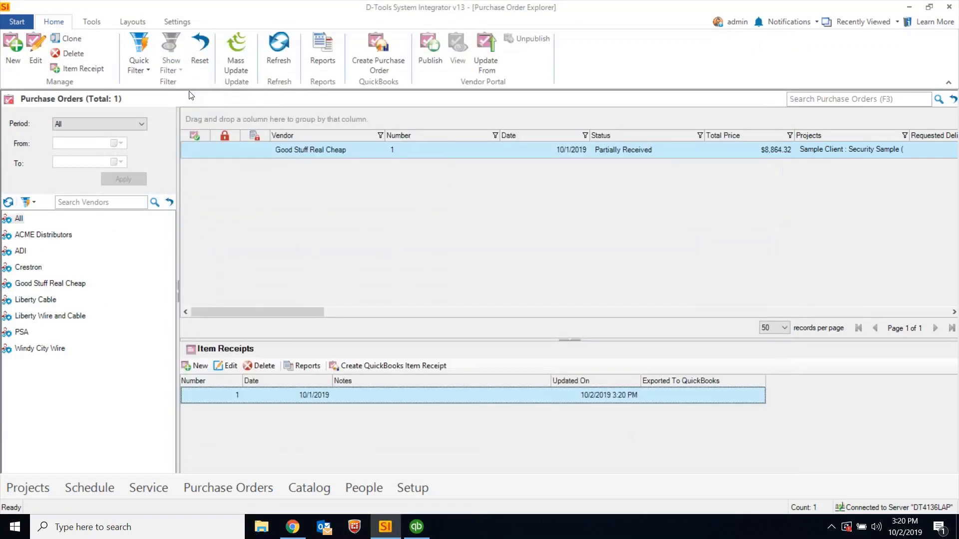
Step: Open the Security Sample project and accept updating its item order fields from the purchase orders
{"action": "left_click", "coordinate": [17, 22]}
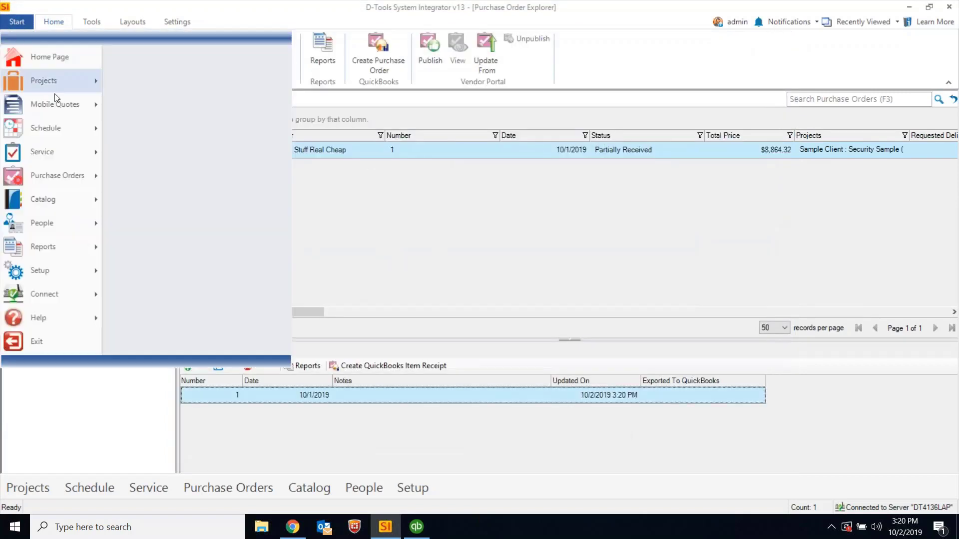
{"action": "mouse_move", "coordinate": [60, 90]}
{"action": "left_click", "coordinate": [139, 75]}
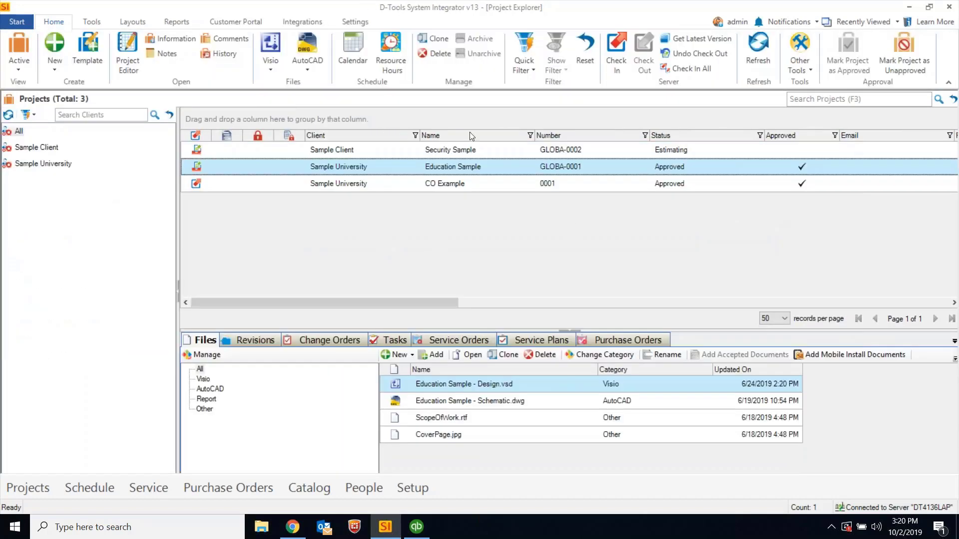
{"action": "left_click", "coordinate": [449, 152]}
{"action": "double_click", "coordinate": [452, 155]}
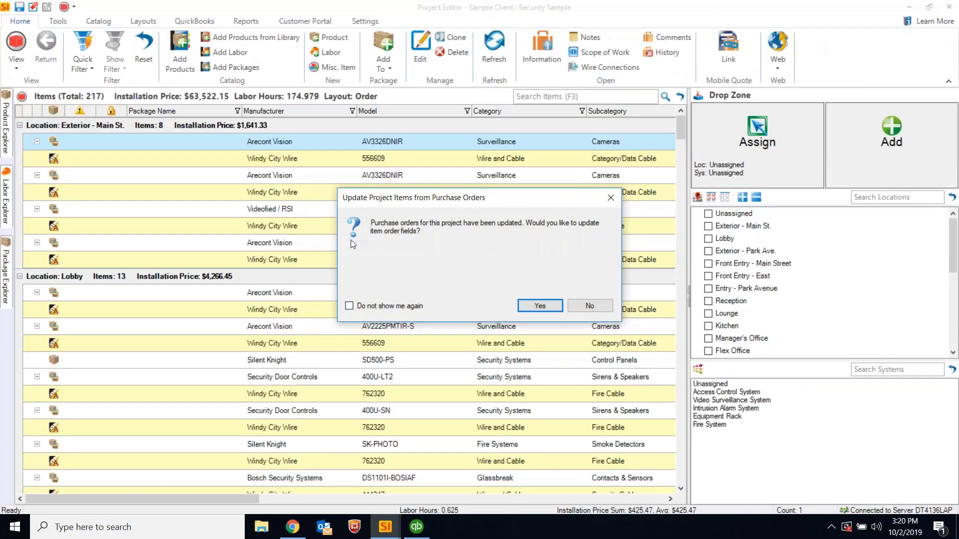
{"action": "left_click", "coordinate": [542, 307]}
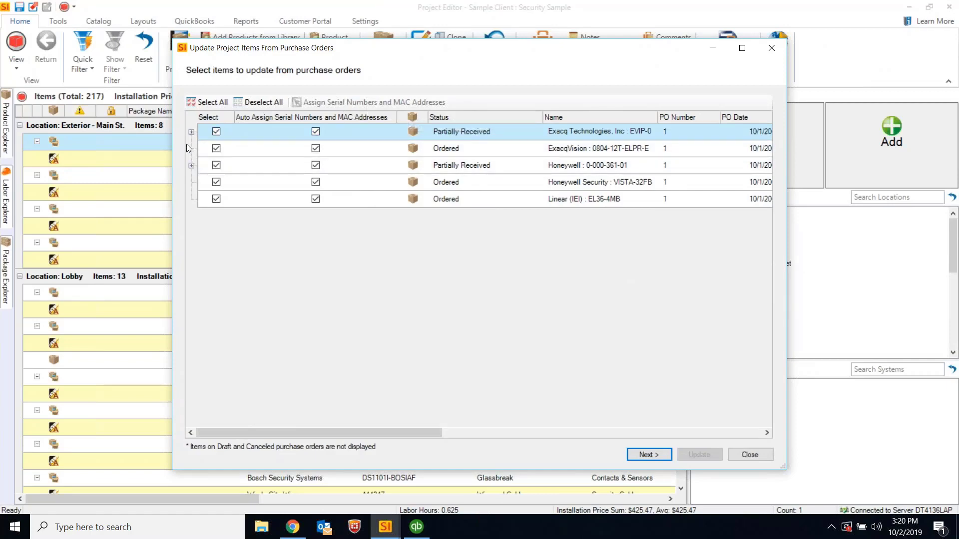
Step: Expand the Exacq EVIP-01 receipt, turn off its automatic serial number and MAC address assignment, and start assigning them manually
{"action": "left_click", "coordinate": [191, 132]}
{"action": "left_click", "coordinate": [348, 177]}
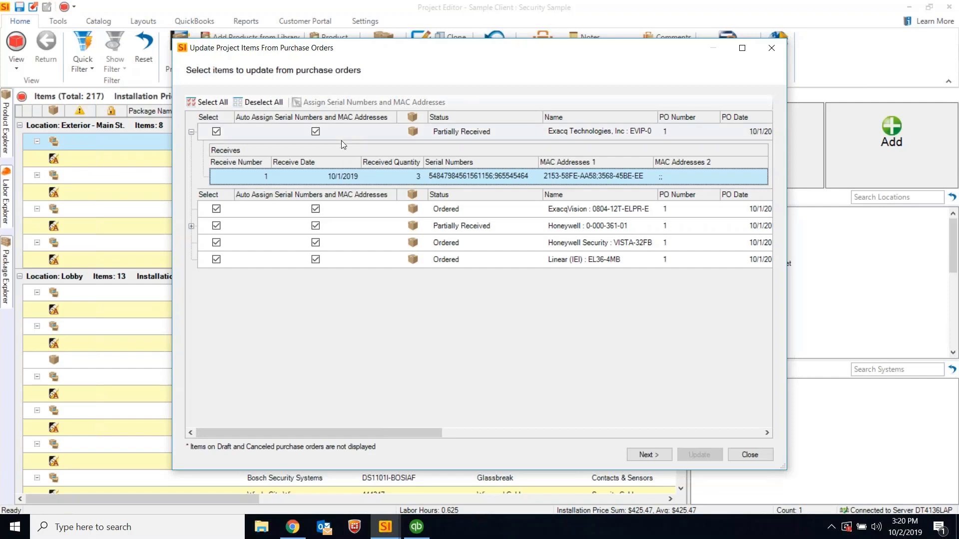
{"action": "left_click", "coordinate": [315, 131]}
{"action": "left_click", "coordinate": [334, 103]}
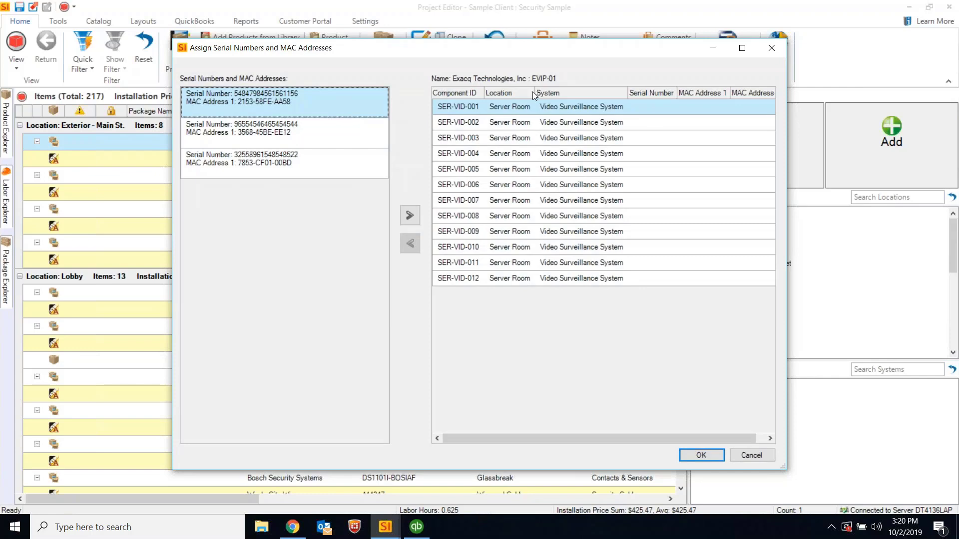
Step: Widen the Location column and assign the first serial number and MAC address to SER-VID-001 and the second to SER-VID-005
{"action": "left_click_drag", "start_coordinate": [533, 92], "coordinate": [612, 92]}
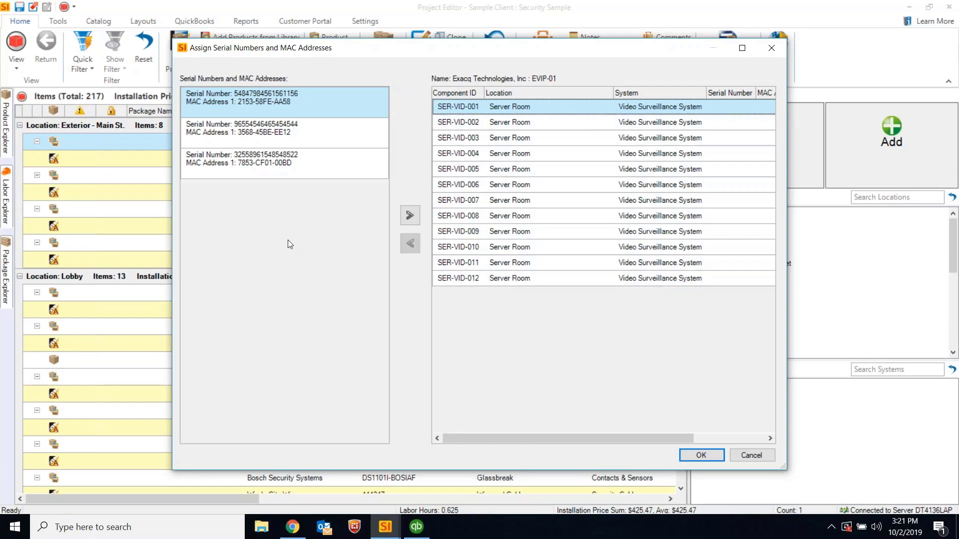
{"action": "left_click", "coordinate": [409, 215]}
{"action": "left_click", "coordinate": [538, 168]}
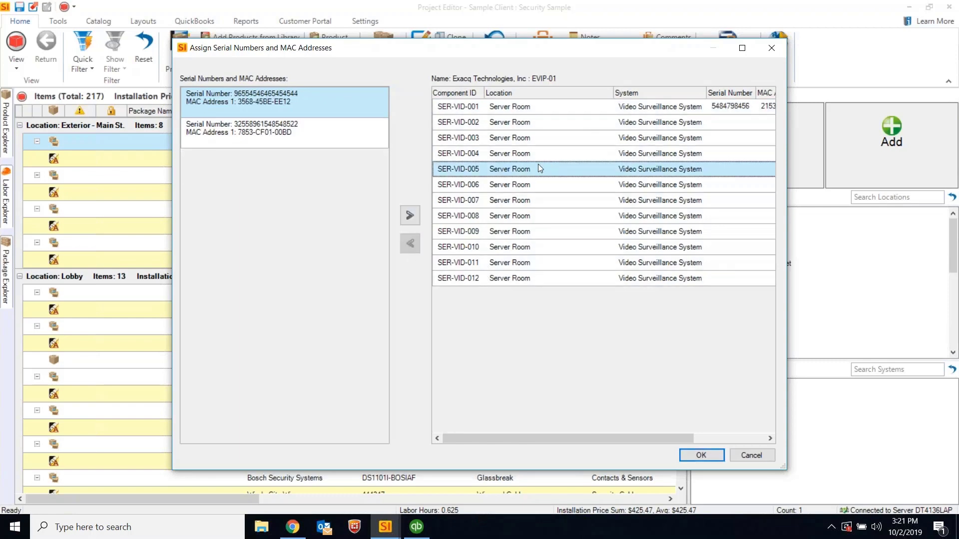
{"action": "left_click", "coordinate": [409, 215]}
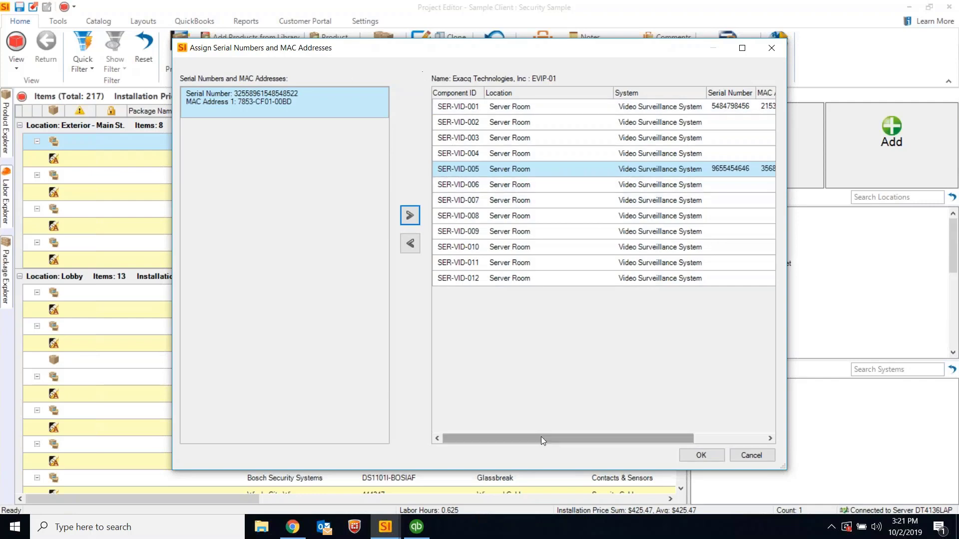
Step: Assign the remaining serial number and MAC address with SER-VID-008 and SER-VID-009 selected, and confirm the assignments
{"action": "left_click", "coordinate": [701, 455]}
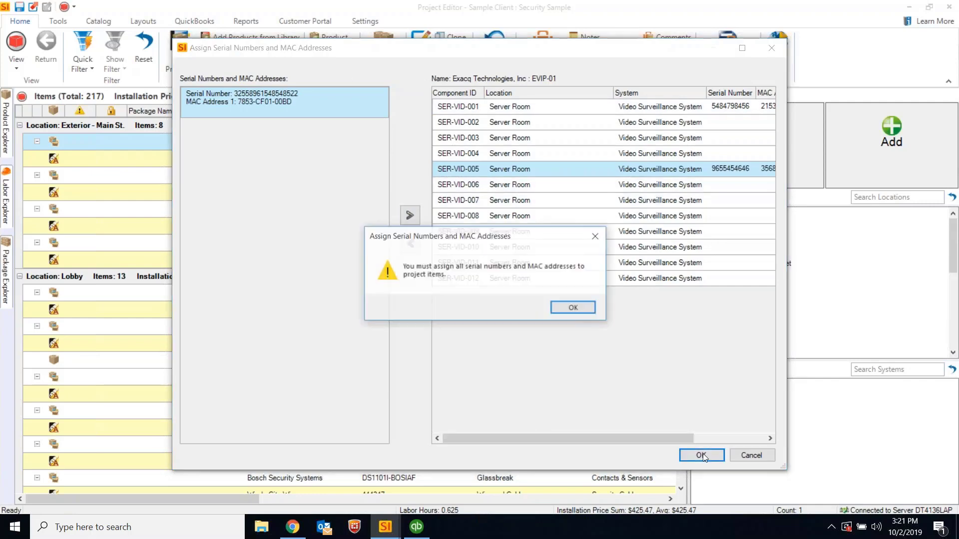
{"action": "left_click", "coordinate": [573, 307]}
{"action": "left_click_drag", "start_coordinate": [494, 227], "coordinate": [487, 219]}
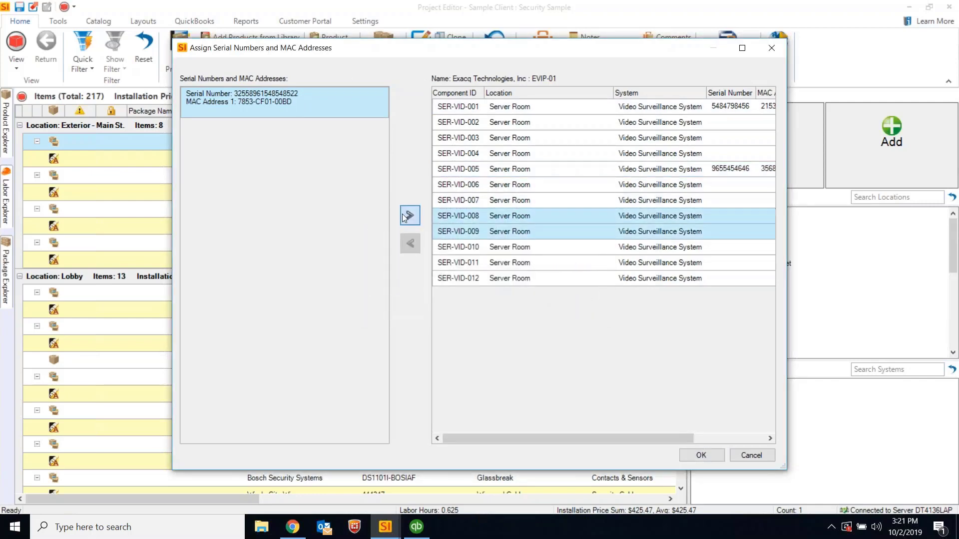
{"action": "left_click", "coordinate": [409, 215]}
{"action": "left_click", "coordinate": [701, 456]}
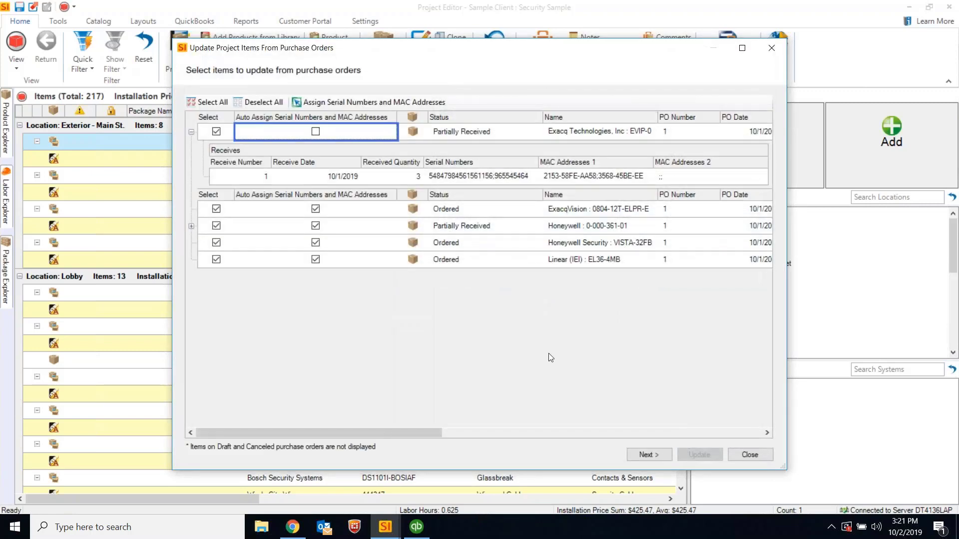
Step: Update the five selected items in the project with all listed purchase order fields, and close and check in the Security Sample project
{"action": "left_click", "coordinate": [644, 455]}
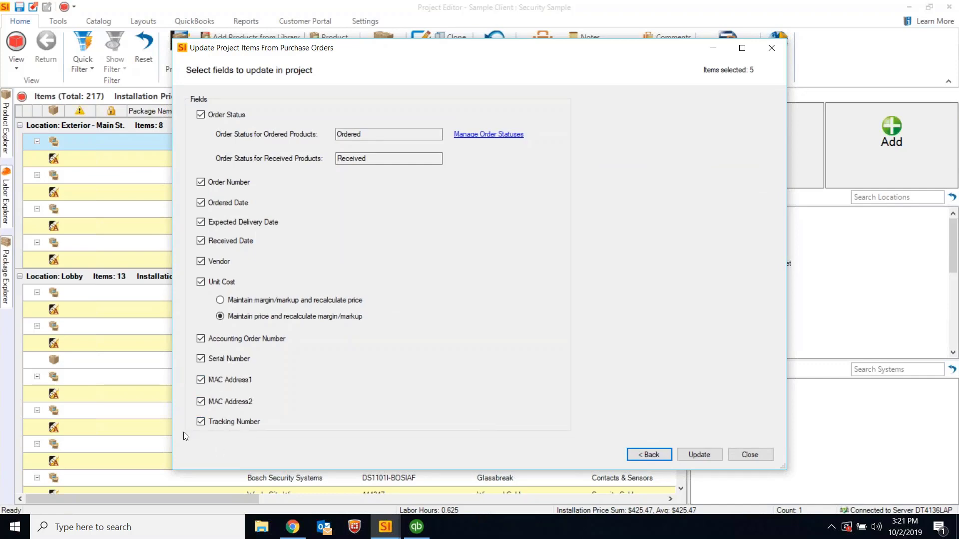
{"action": "left_click", "coordinate": [694, 460]}
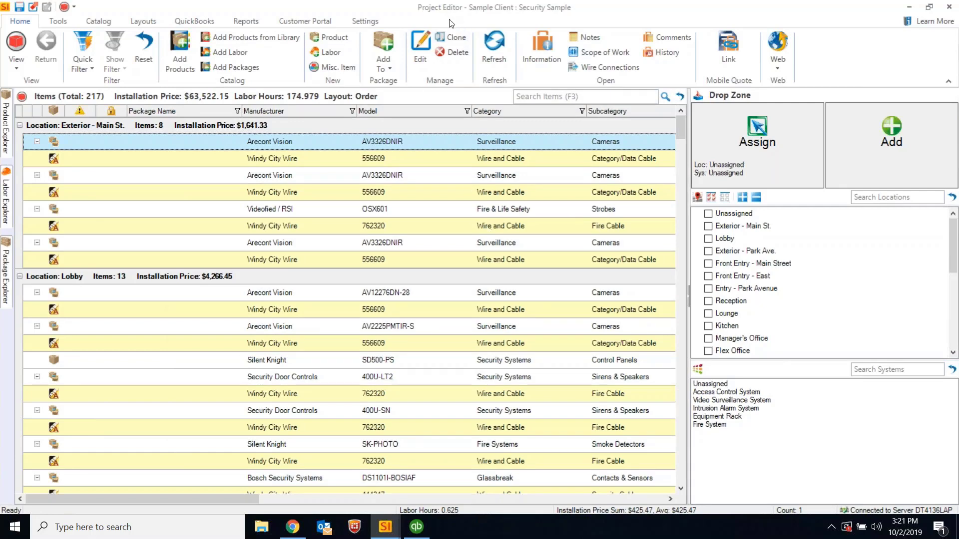
{"action": "left_click", "coordinate": [956, 6]}
{"action": "left_click", "coordinate": [477, 305]}
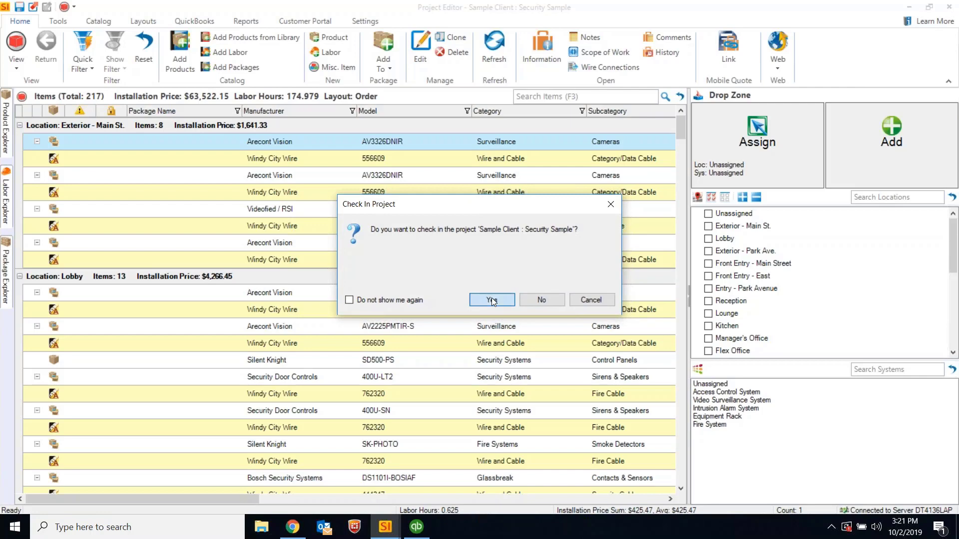
{"action": "left_click", "coordinate": [492, 300]}
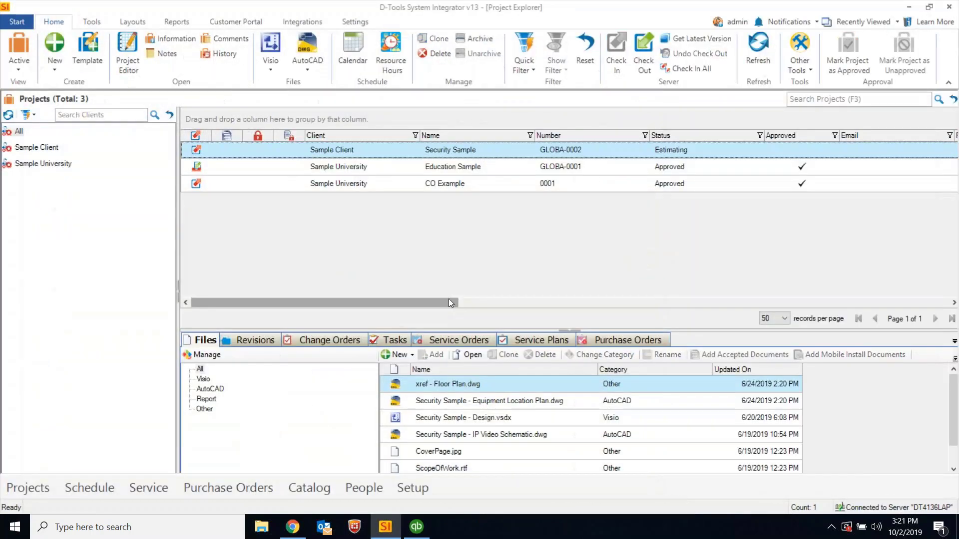
Step: View the Security Sample project's service plans, and open the service plan management view to check the options for creating a plan
{"action": "left_click", "coordinate": [533, 341]}
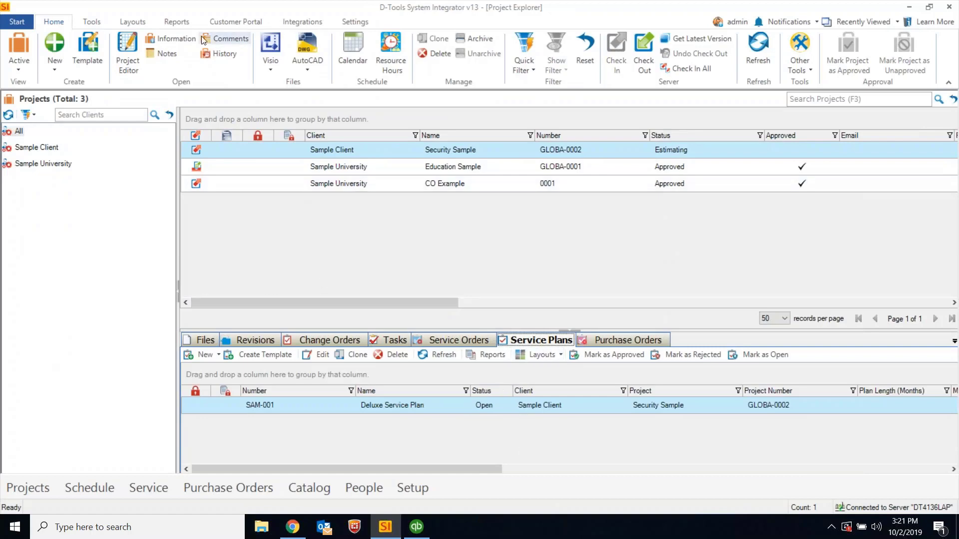
{"action": "left_click", "coordinate": [15, 23]}
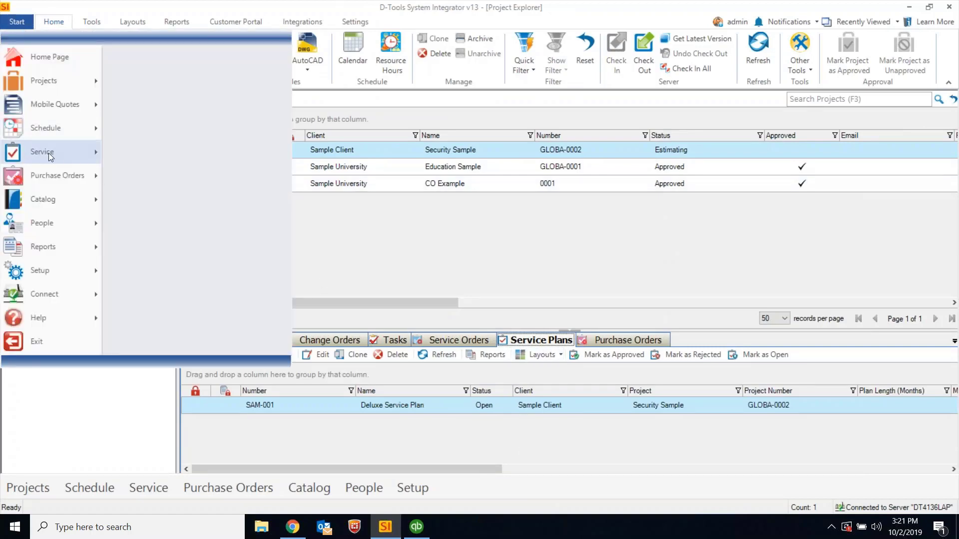
{"action": "mouse_move", "coordinate": [49, 153]}
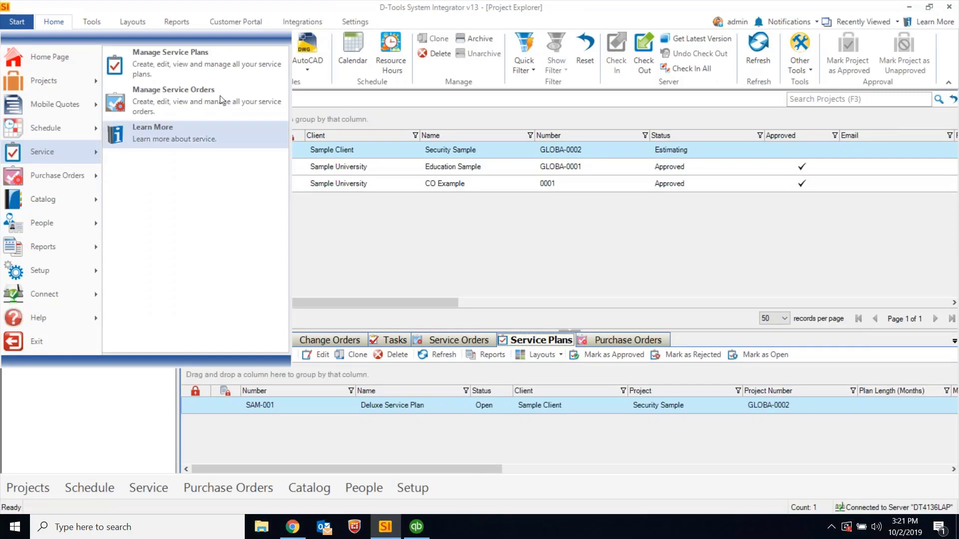
{"action": "left_click", "coordinate": [197, 59]}
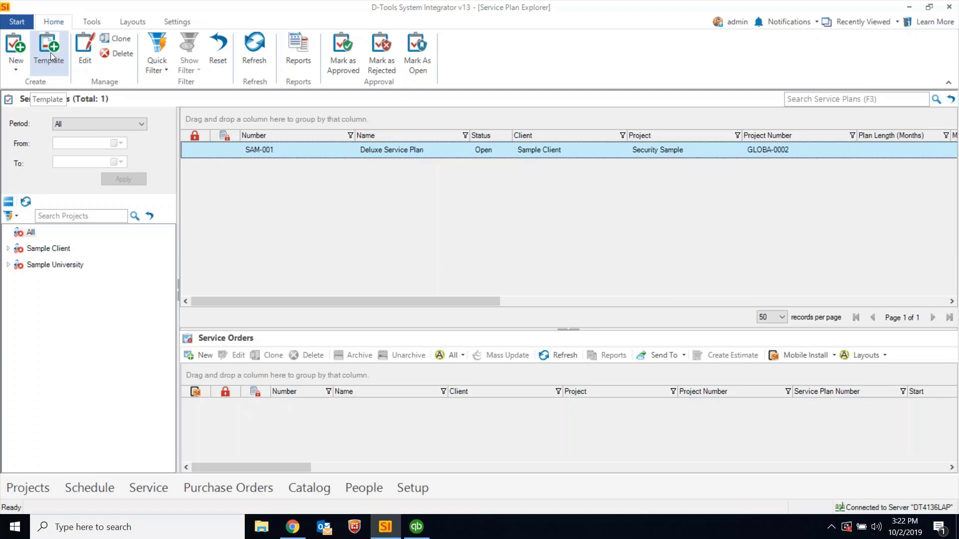
{"action": "left_click", "coordinate": [15, 68]}
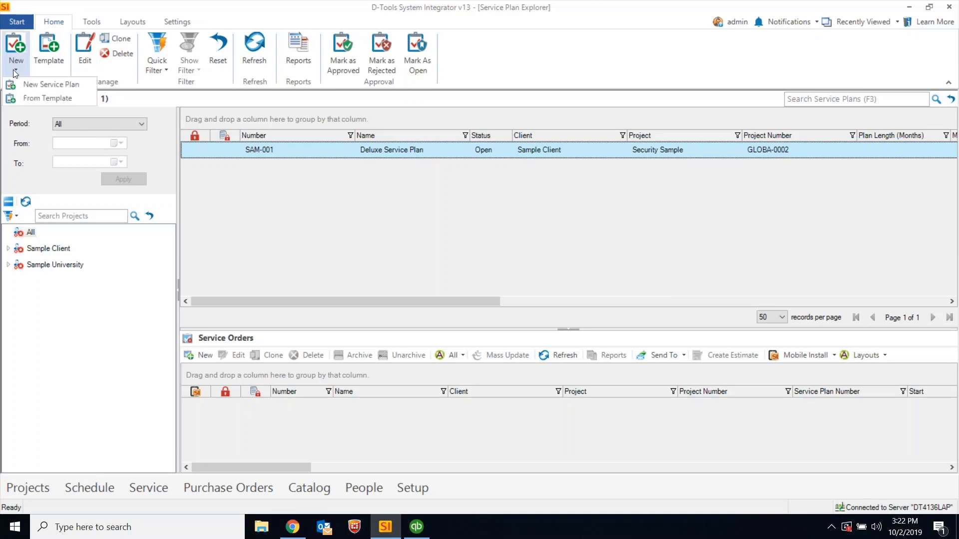
{"action": "left_click", "coordinate": [272, 11]}
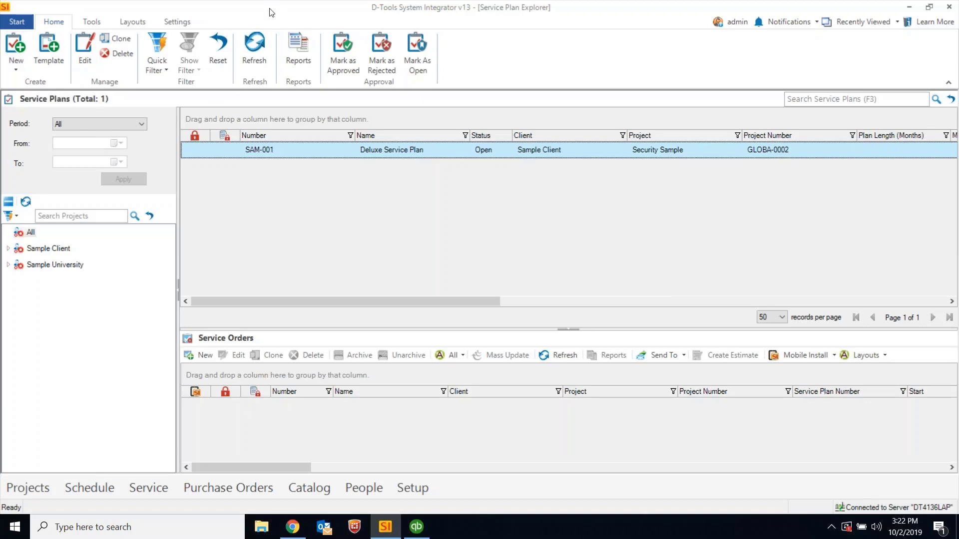
Step: Open the list of predefined service plan items from the service plan settings
{"action": "left_click", "coordinate": [177, 22]}
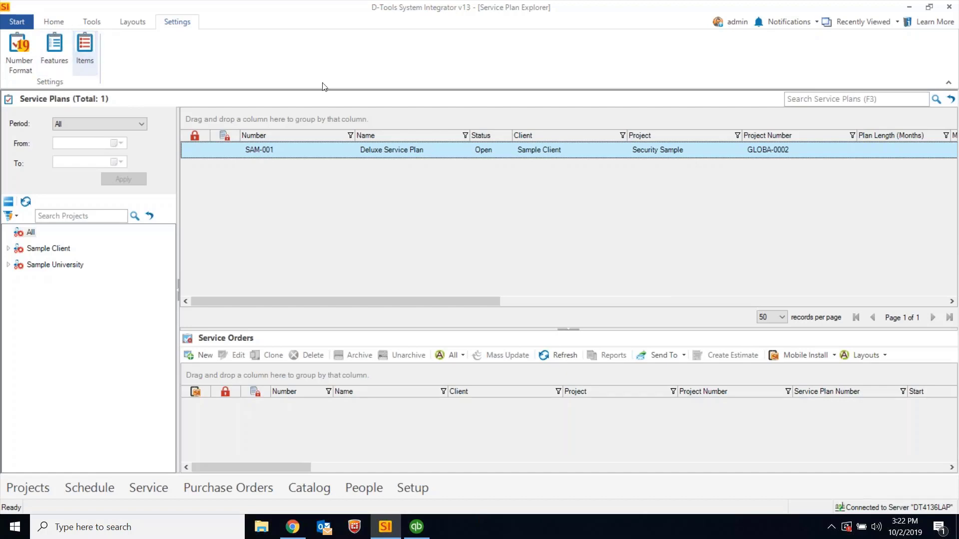
{"action": "left_click", "coordinate": [85, 53]}
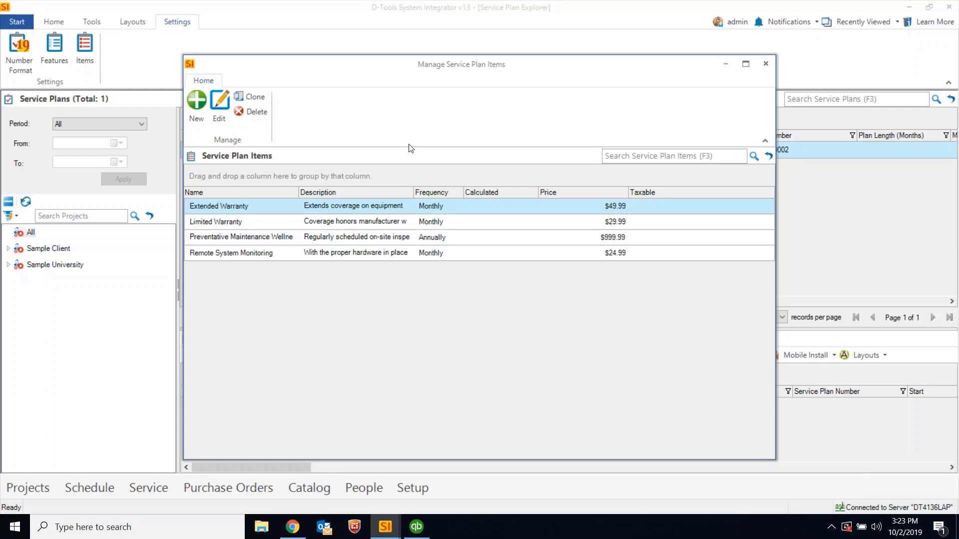
{"action": "left_click_drag", "start_coordinate": [378, 75], "coordinate": [375, 70]}
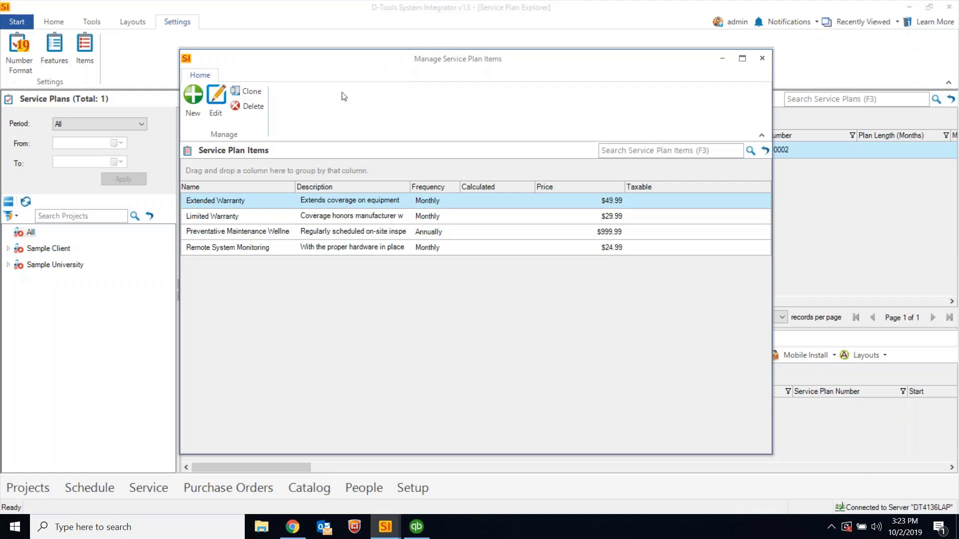
Step: Examine the standard and calculated price options of a new service plan item, discard it, and close the items list
{"action": "left_click", "coordinate": [194, 107]}
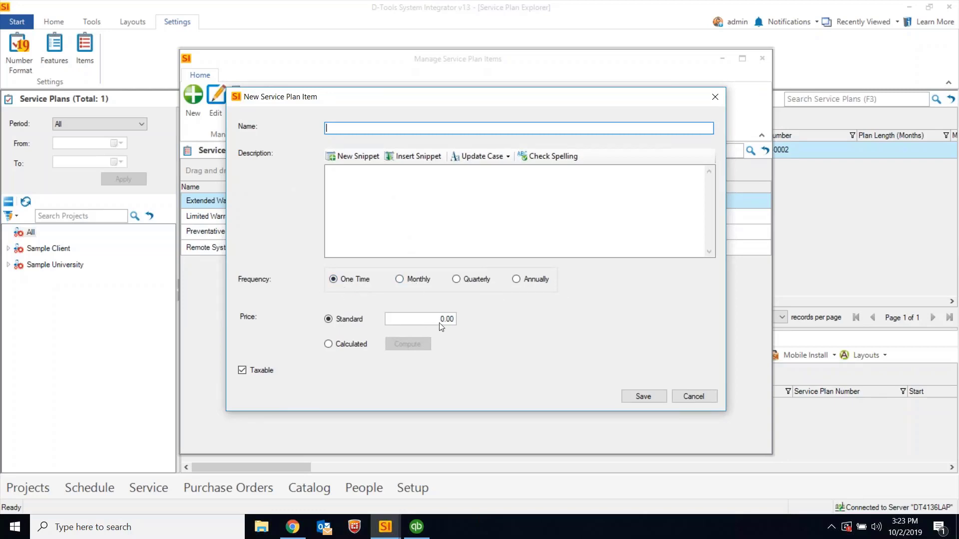
{"action": "left_click", "coordinate": [329, 344]}
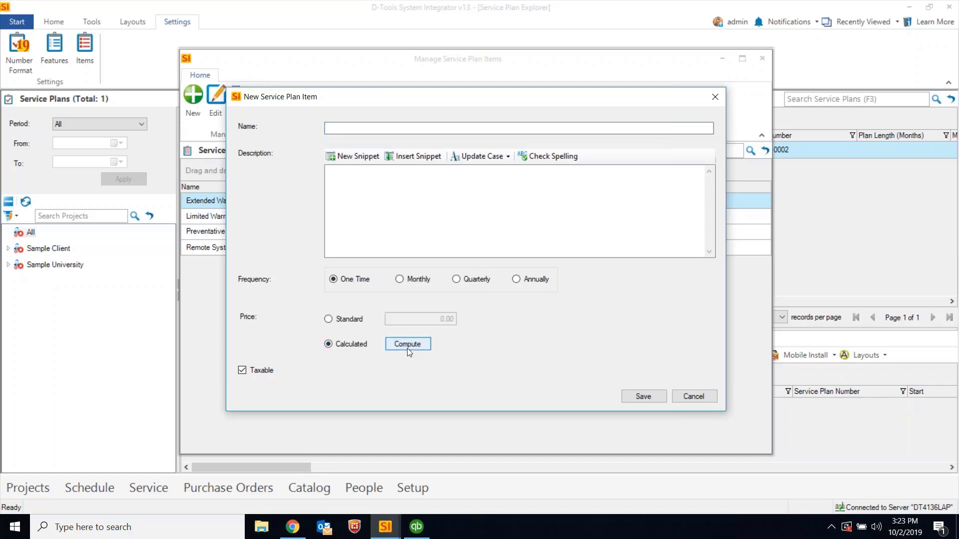
{"action": "left_click", "coordinate": [328, 319]}
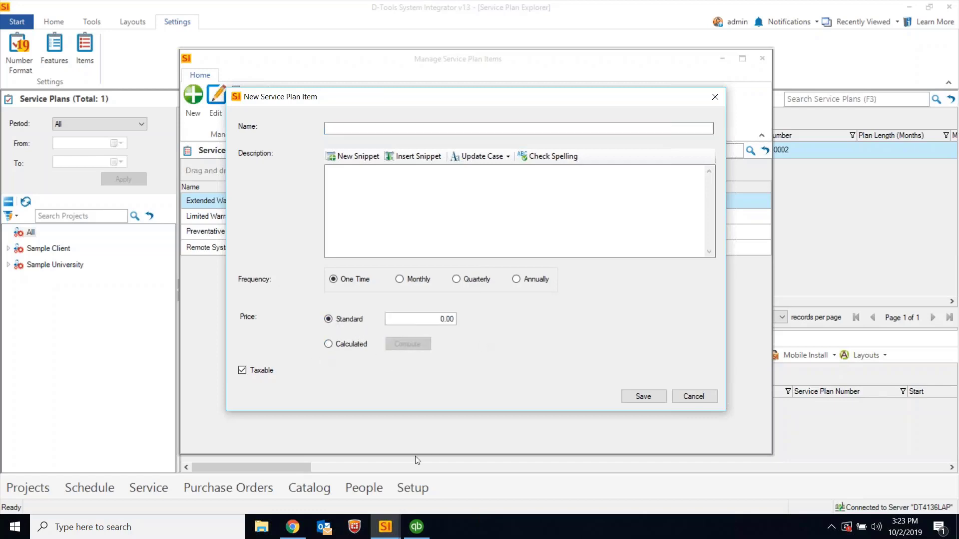
{"action": "left_click", "coordinate": [707, 397]}
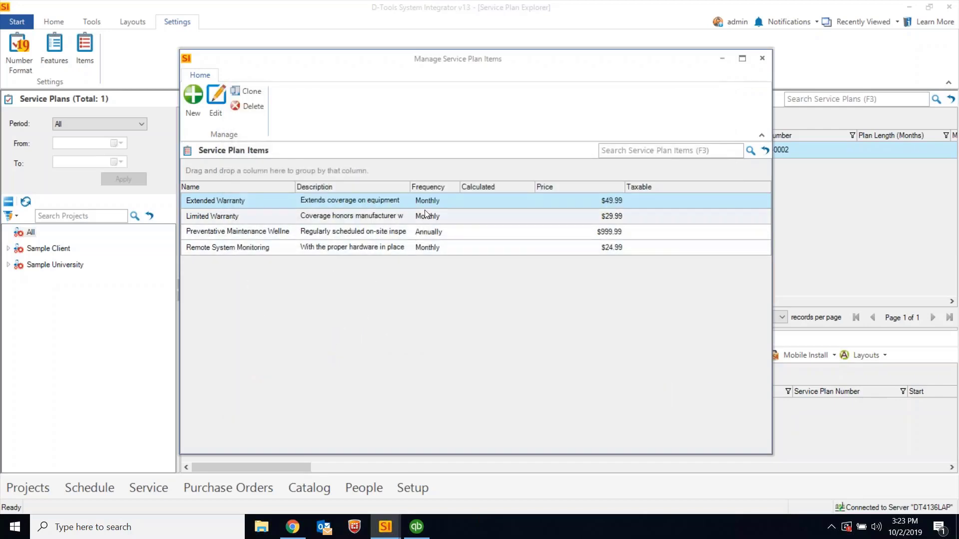
{"action": "left_click", "coordinate": [439, 232]}
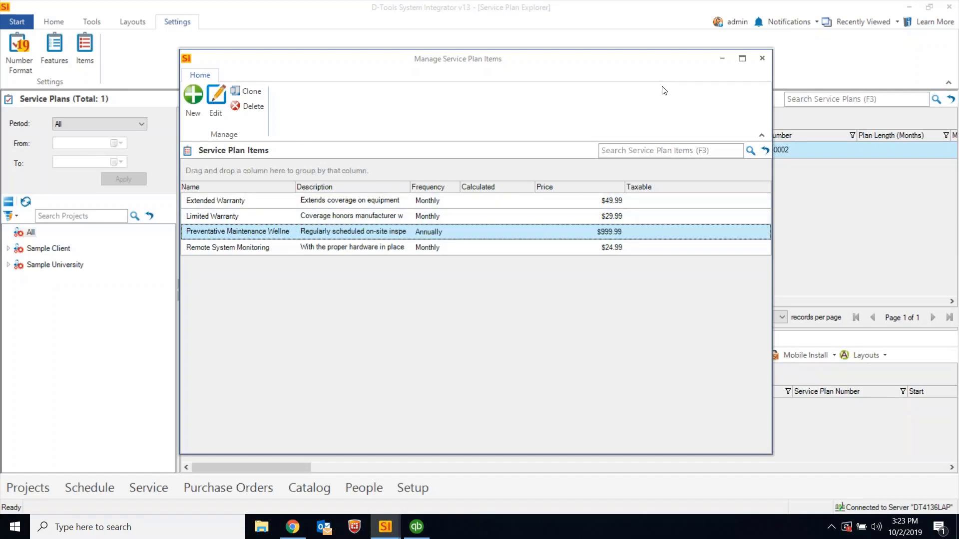
{"action": "left_click", "coordinate": [762, 60]}
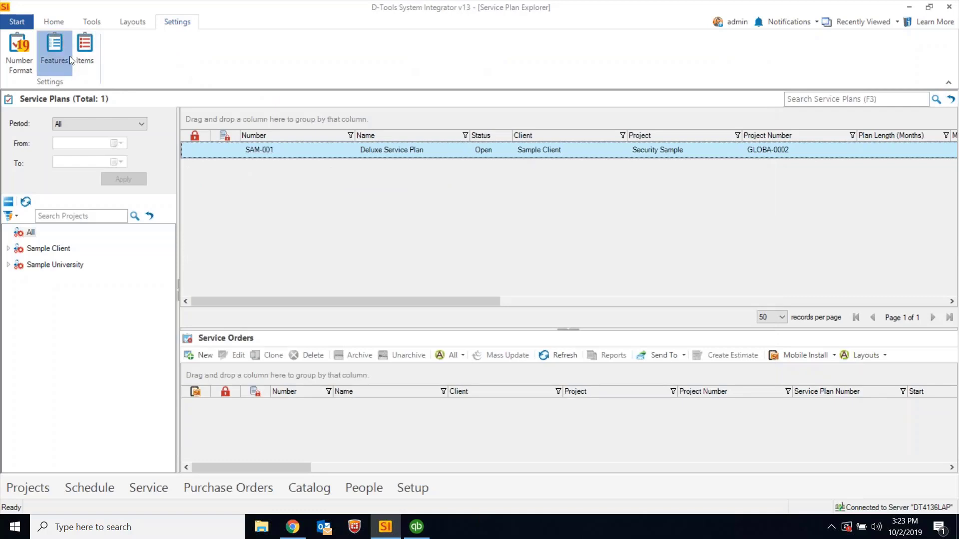
Step: Open the predefined service plan features and read their descriptions, from 24-Hour Hotline Support through Toll Free Service Hotline
{"action": "left_click", "coordinate": [58, 62]}
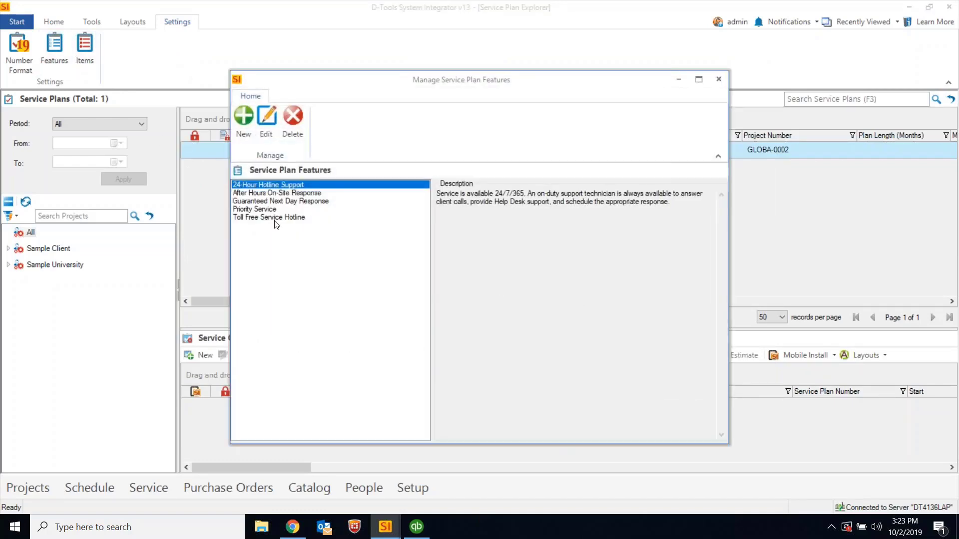
{"action": "left_click", "coordinate": [281, 193]}
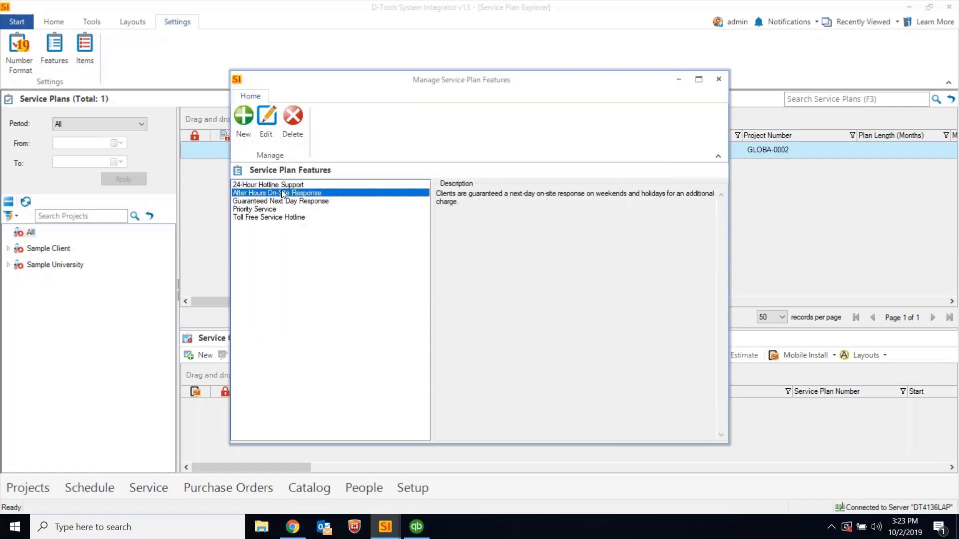
{"action": "left_click", "coordinate": [283, 200]}
{"action": "left_click", "coordinate": [269, 210]}
{"action": "left_click", "coordinate": [274, 219]}
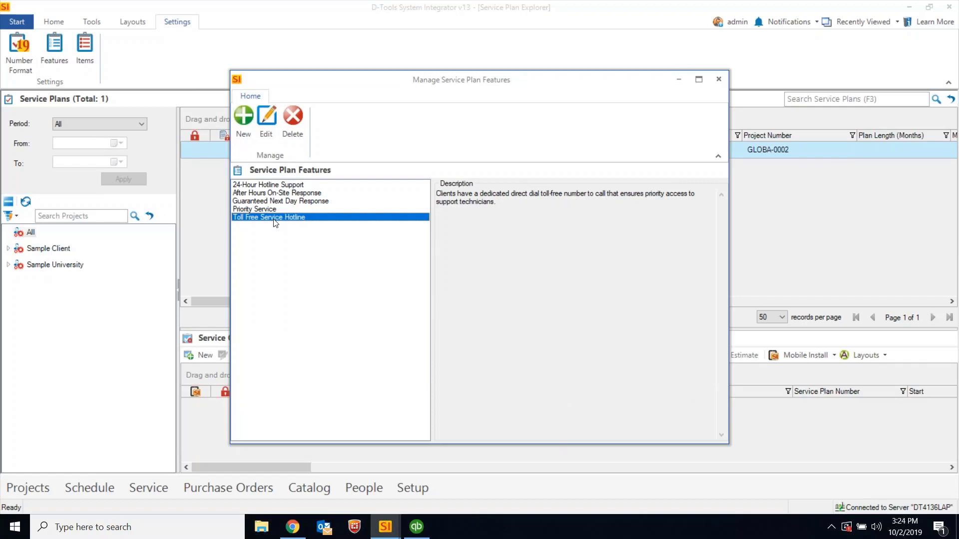
{"action": "left_click", "coordinate": [310, 194]}
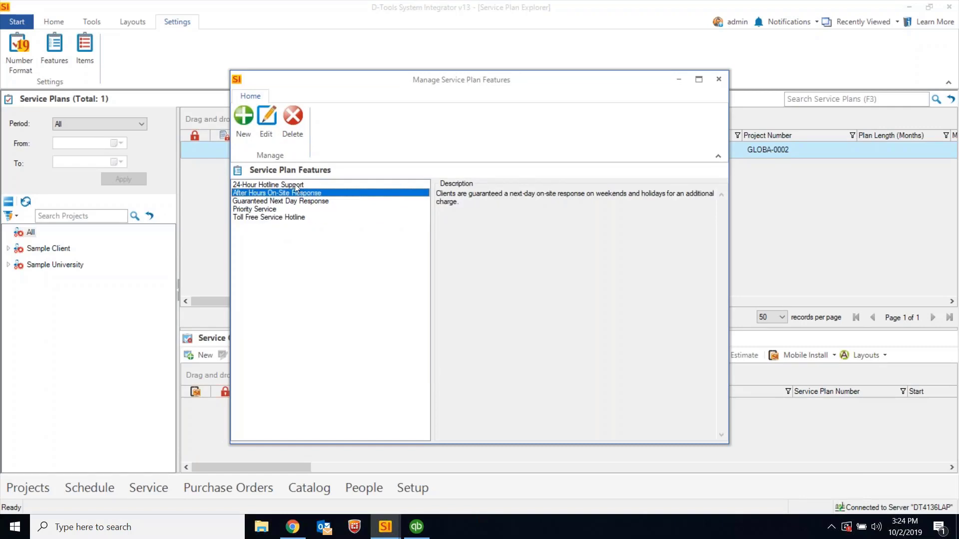
{"action": "left_click", "coordinate": [298, 186]}
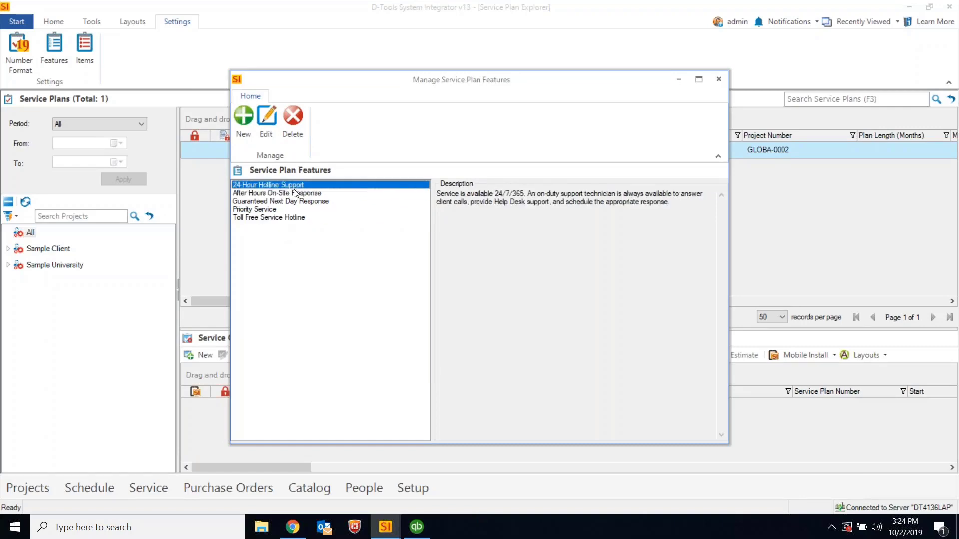
Step: Examine the fields for a new service plan feature, discard it, and close the features list
{"action": "left_click", "coordinate": [244, 122]}
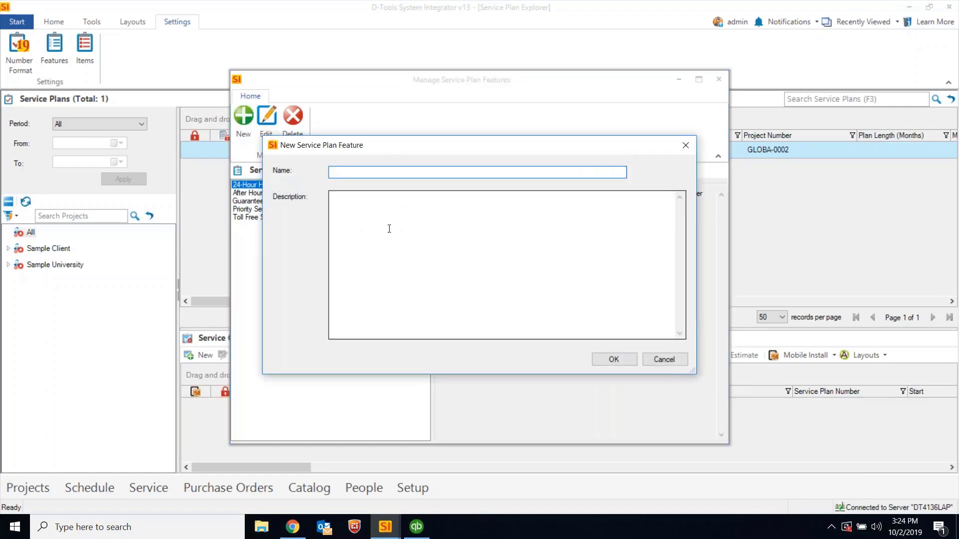
{"action": "left_click", "coordinate": [664, 360]}
{"action": "left_click", "coordinate": [719, 80]}
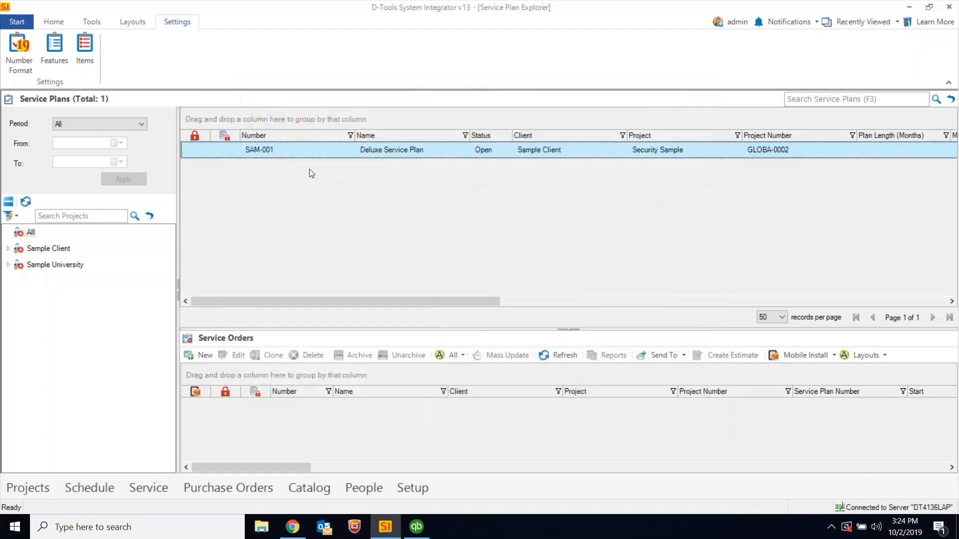
Step: Open the Deluxe Service Plan for editing and examine its general name and description fields
{"action": "double_click", "coordinate": [356, 151]}
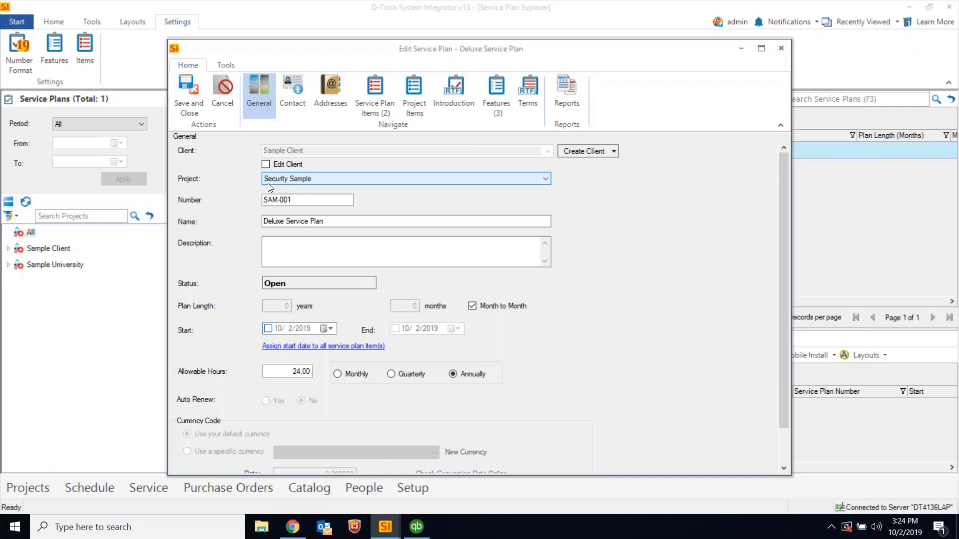
{"action": "left_click", "coordinate": [327, 222]}
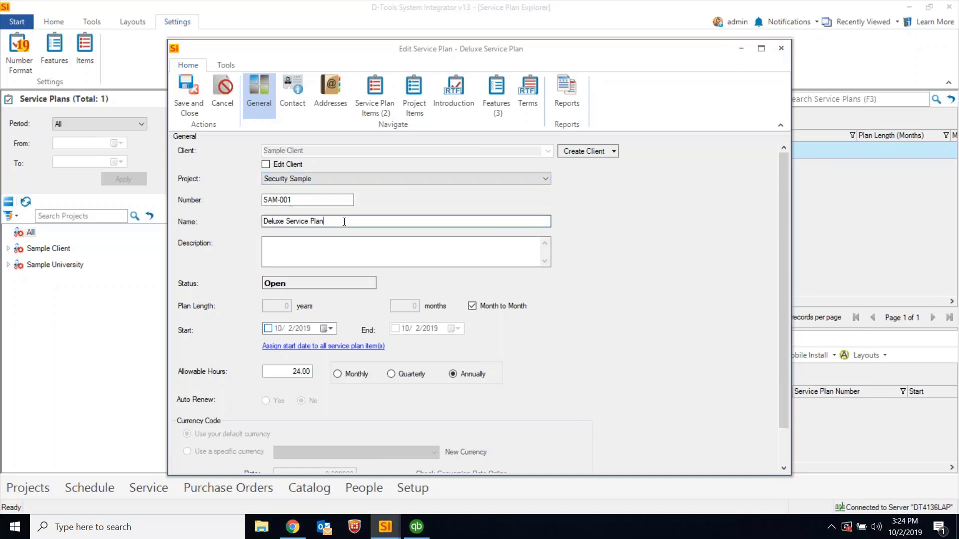
{"action": "left_click", "coordinate": [303, 250]}
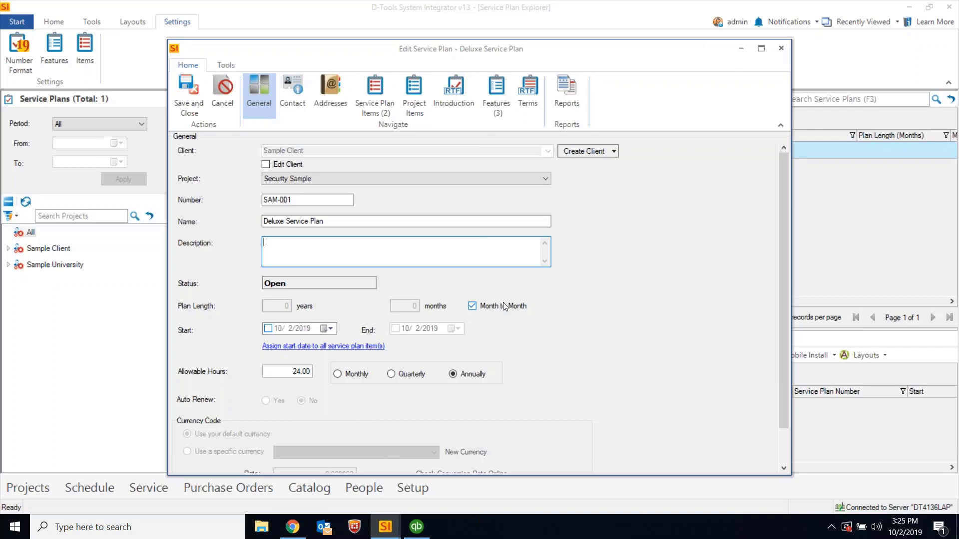
Step: Turn off the plan's Month to Month option to examine the plan length in years, and turn the option back on
{"action": "left_click", "coordinate": [483, 307]}
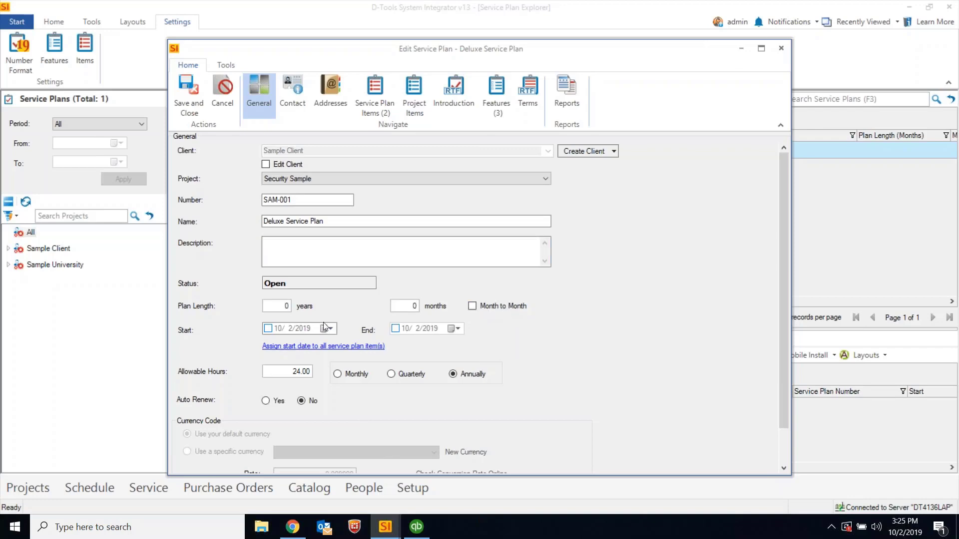
{"action": "left_click", "coordinate": [276, 307]}
{"action": "left_click", "coordinate": [481, 307]}
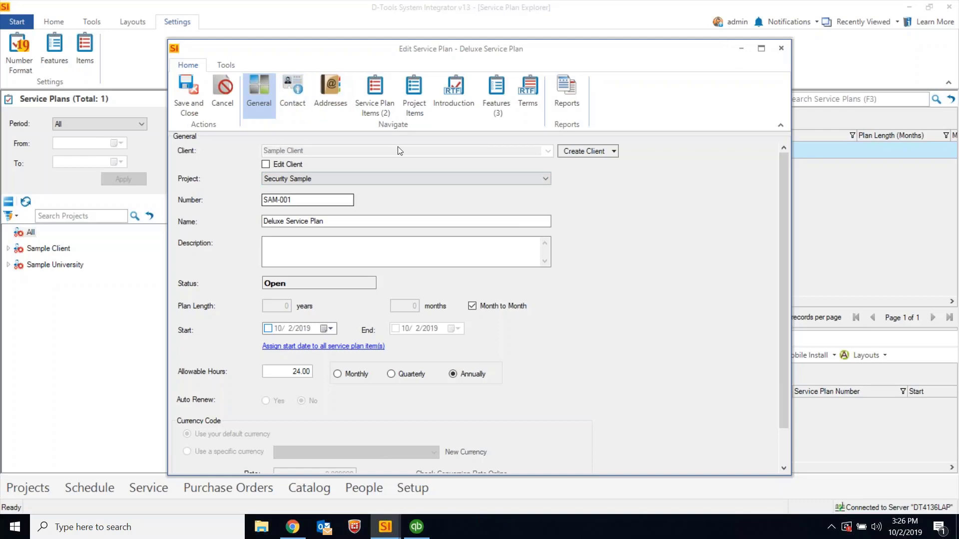
Step: Review the Preventative Maintenance and Remote System Monitoring items in the service plan, and return to its general information
{"action": "left_click", "coordinate": [379, 91]}
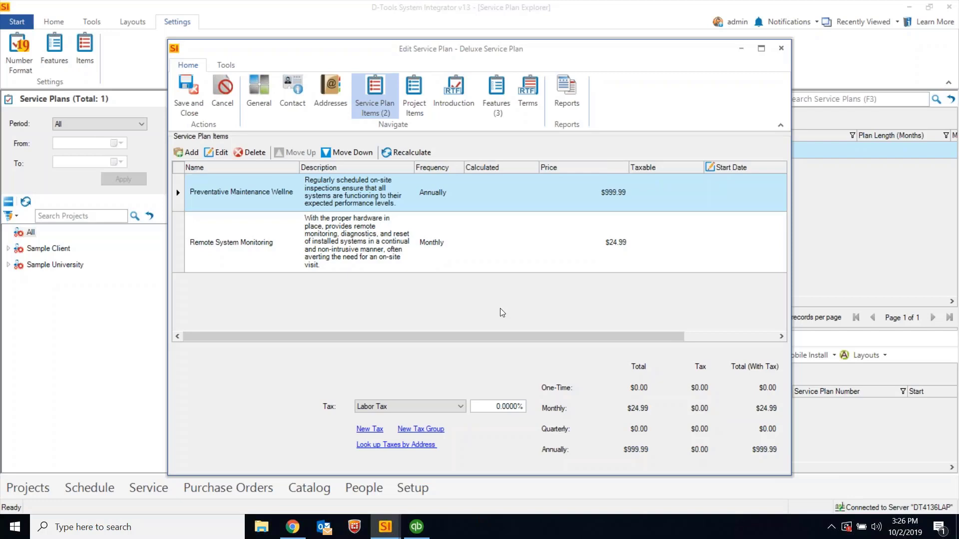
{"action": "left_click", "coordinate": [448, 251]}
{"action": "left_click", "coordinate": [435, 209]}
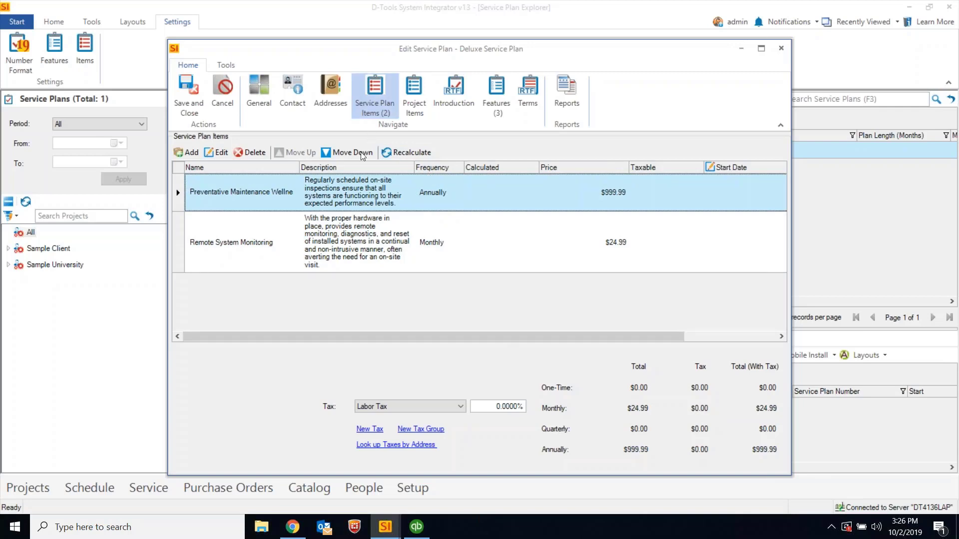
{"action": "left_click", "coordinate": [366, 237]}
{"action": "left_click", "coordinate": [387, 196]}
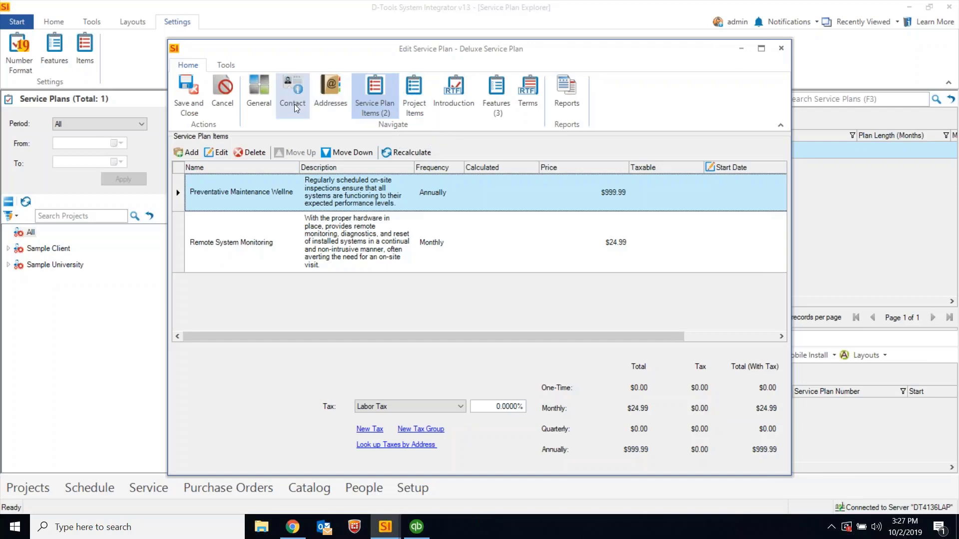
{"action": "left_click", "coordinate": [268, 103]}
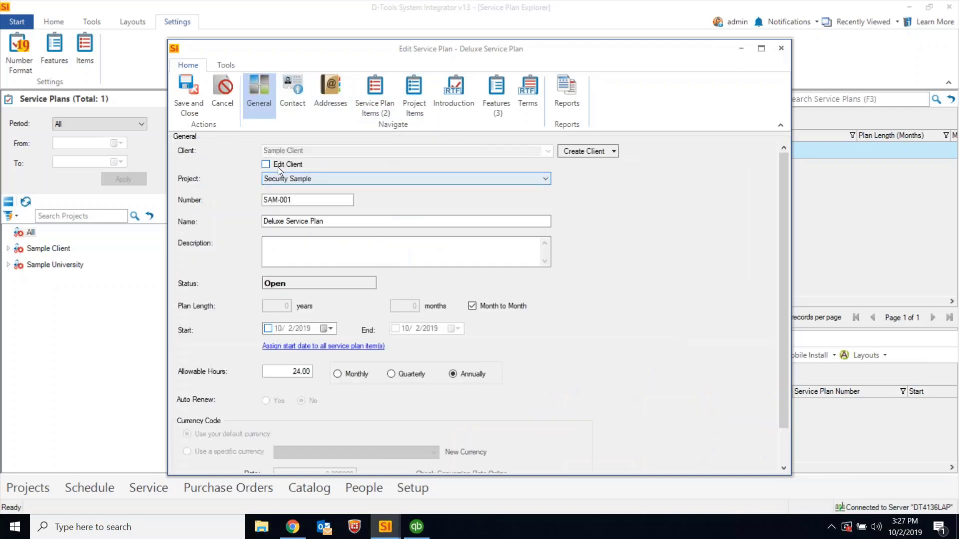
Step: Add two Securitron EEB2 and two Honeywell 0-000-361-01 project items to the Deluxe Service Plan
{"action": "left_click", "coordinate": [415, 101]}
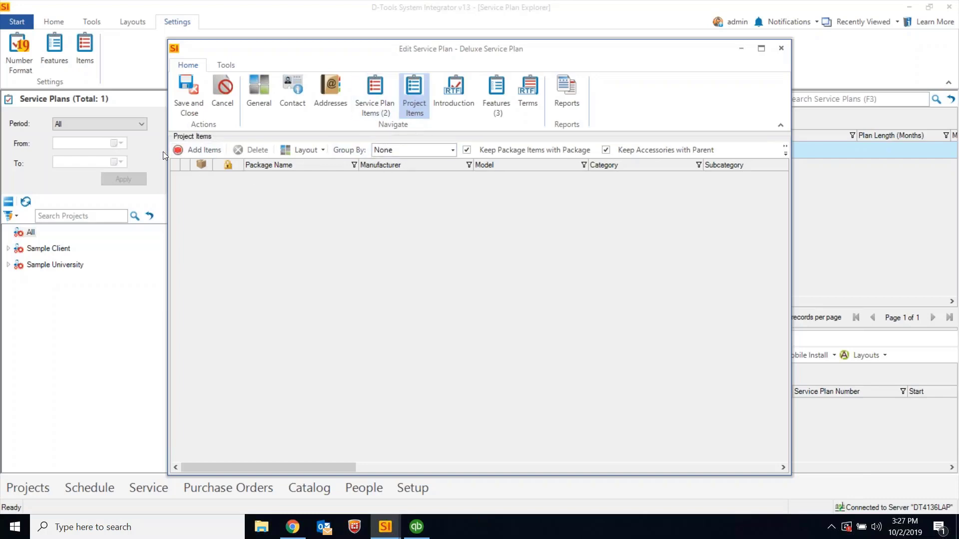
{"action": "left_click", "coordinate": [199, 150]}
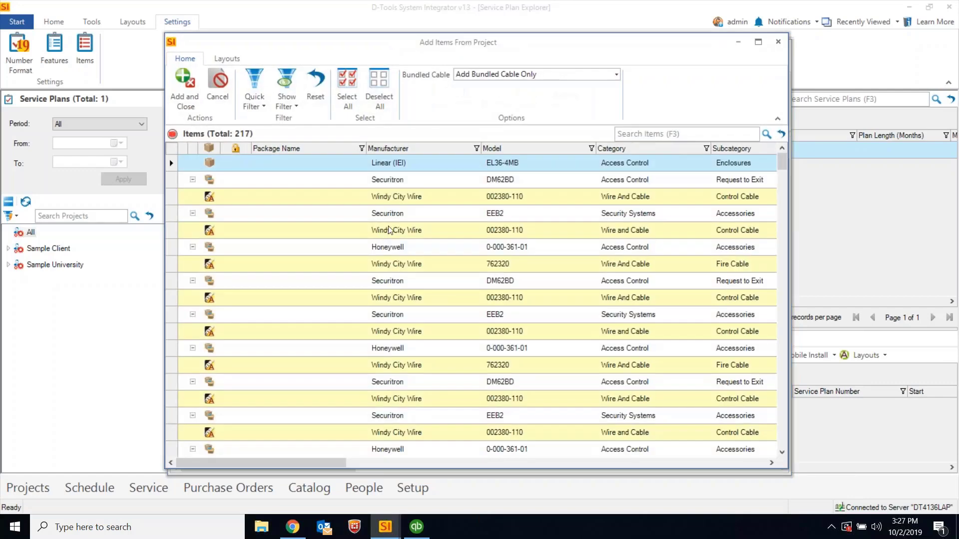
{"action": "left_click", "coordinate": [390, 215]}
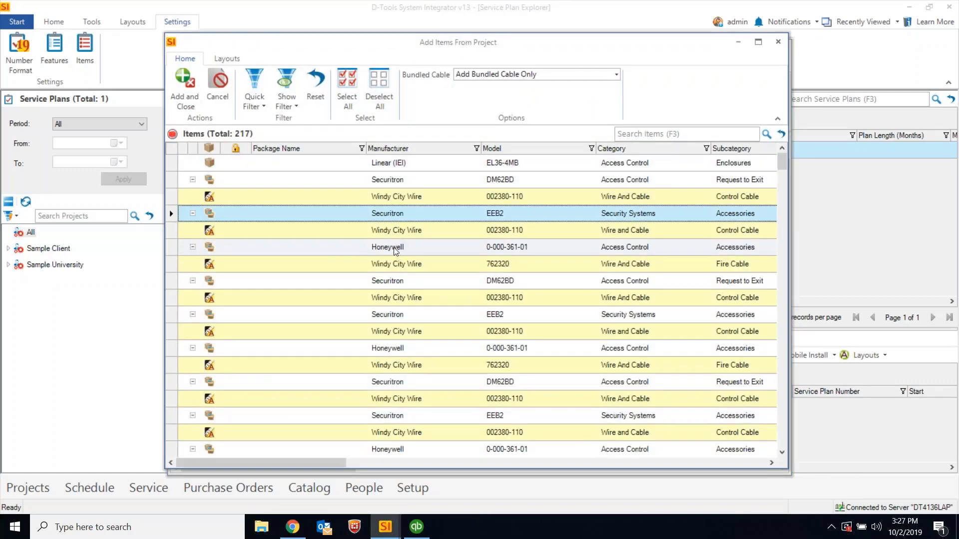
{"action": "left_click", "coordinate": [396, 250], "text": "ctrl"}
{"action": "left_click", "coordinate": [390, 314], "text": "ctrl"}
{"action": "left_click", "coordinate": [394, 346], "text": "ctrl"}
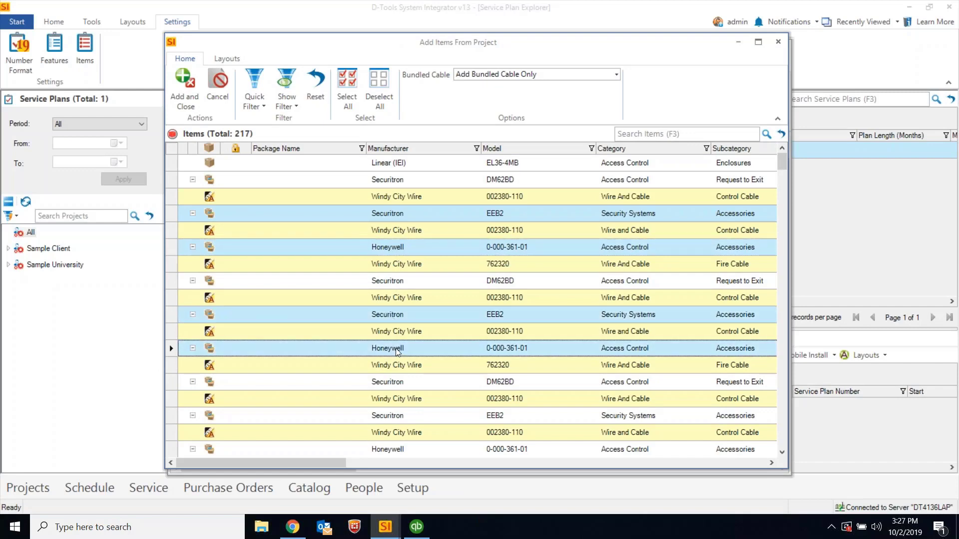
{"action": "left_click", "coordinate": [186, 100]}
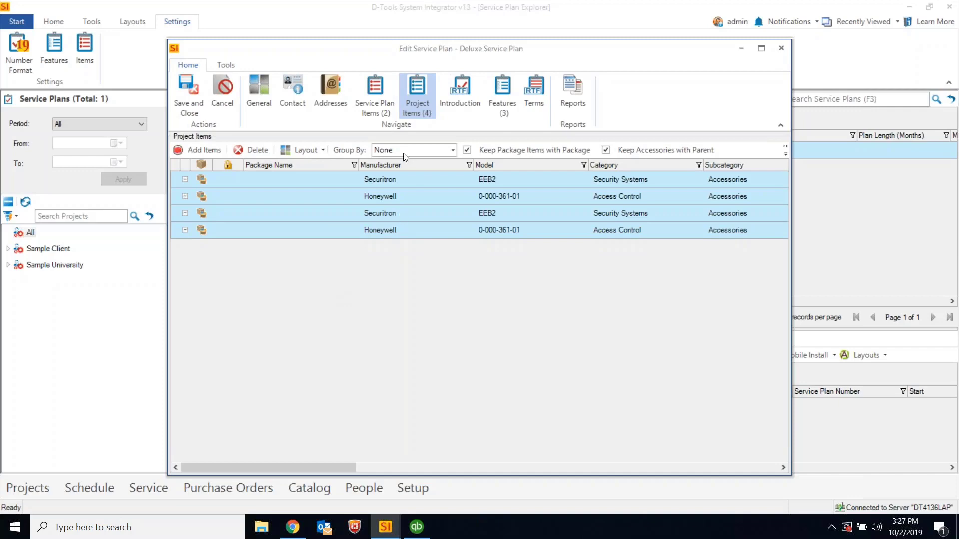
Step: Open the plan's Remote System Monitoring item, switch its price to Calculated, and open the price computation settings
{"action": "left_click", "coordinate": [382, 107]}
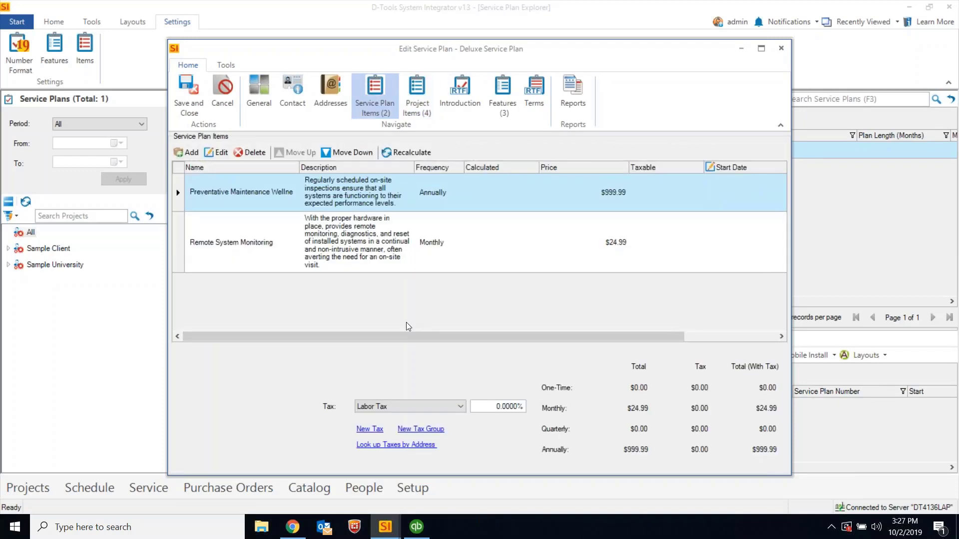
{"action": "left_click", "coordinate": [401, 245]}
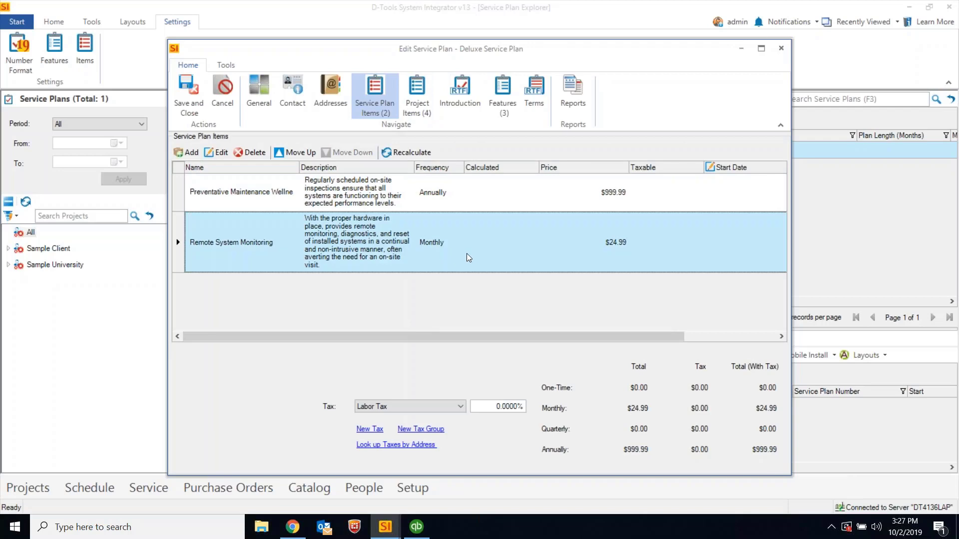
{"action": "double_click", "coordinate": [437, 245]}
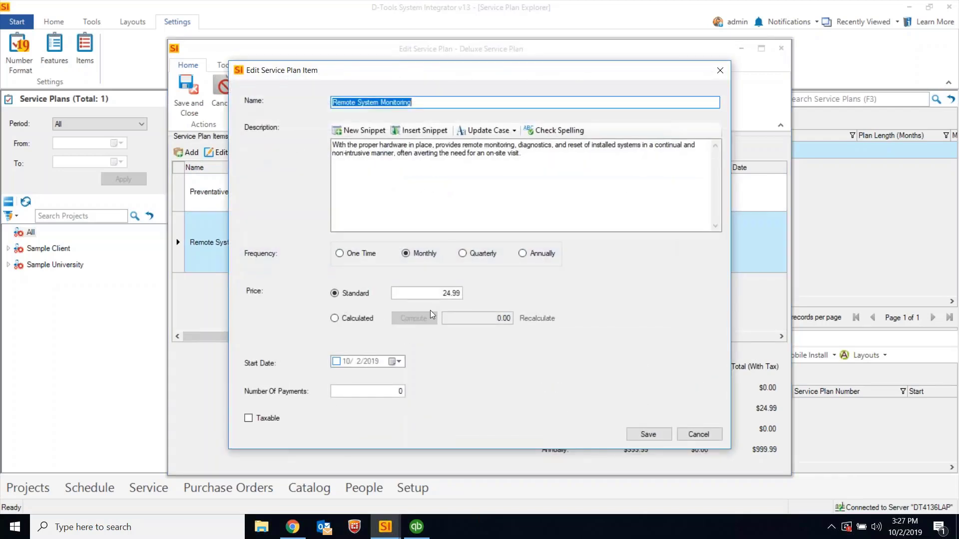
{"action": "left_click", "coordinate": [355, 322]}
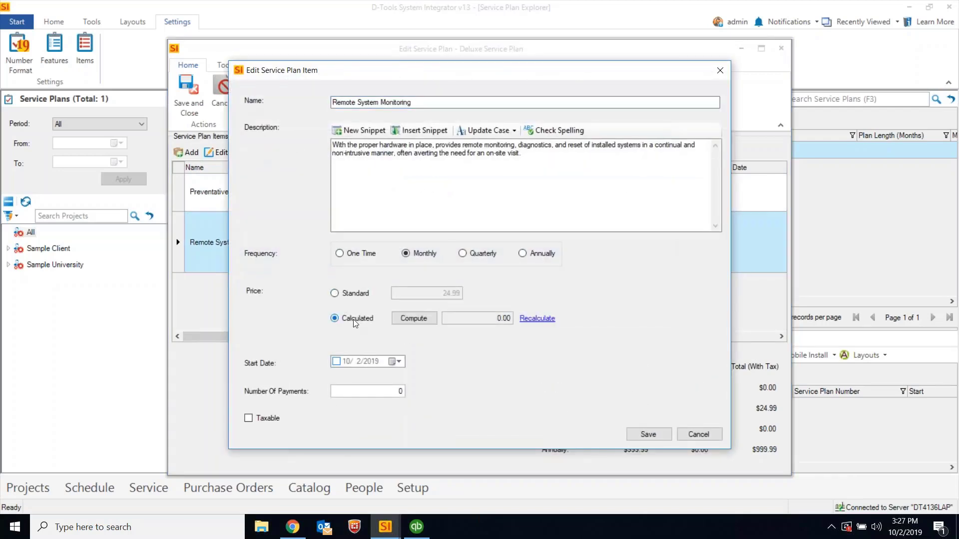
{"action": "left_click", "coordinate": [414, 320]}
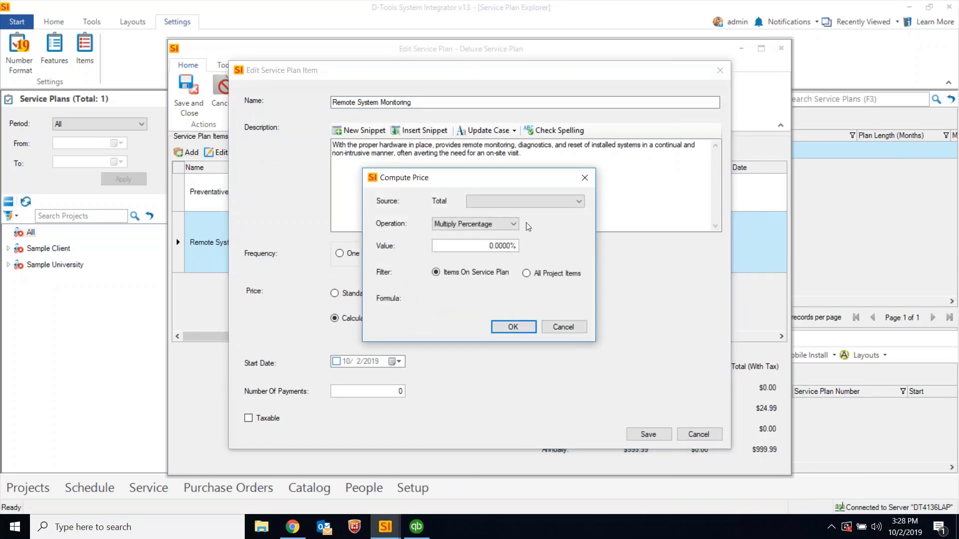
Step: Examine the source, operation and filter options for computing the price, and discard the changes to the item
{"action": "left_click", "coordinate": [570, 202]}
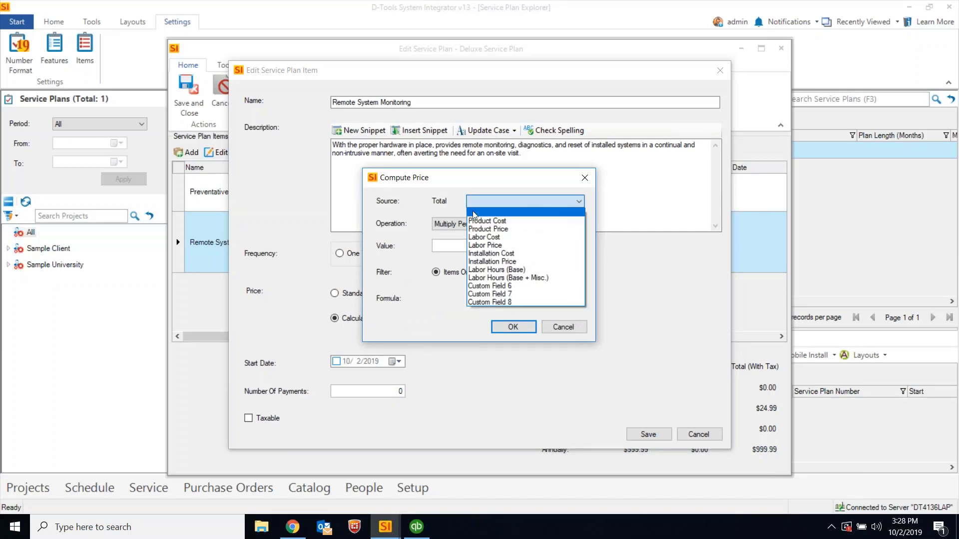
{"action": "left_click", "coordinate": [510, 228]}
{"action": "left_click", "coordinate": [510, 228]}
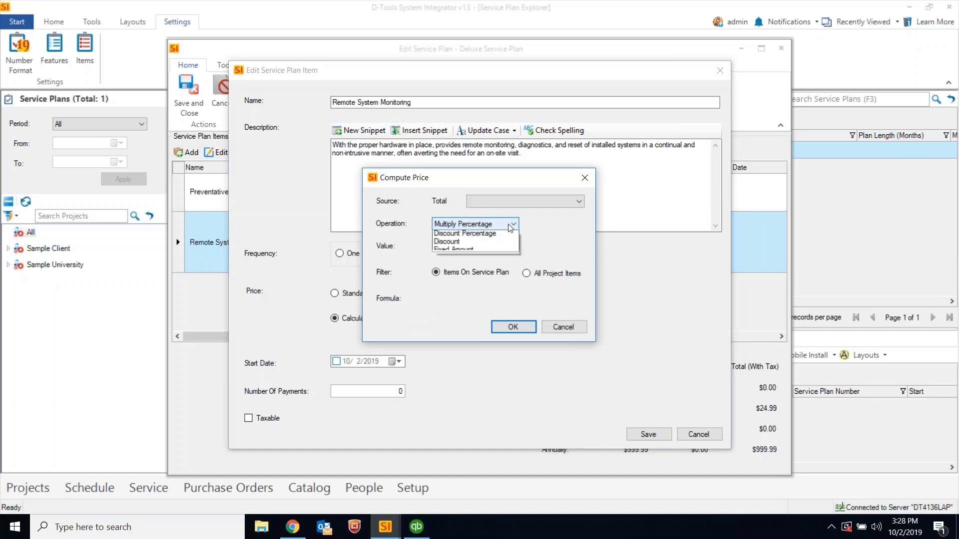
{"action": "left_click", "coordinate": [538, 245]}
{"action": "left_click", "coordinate": [450, 224]}
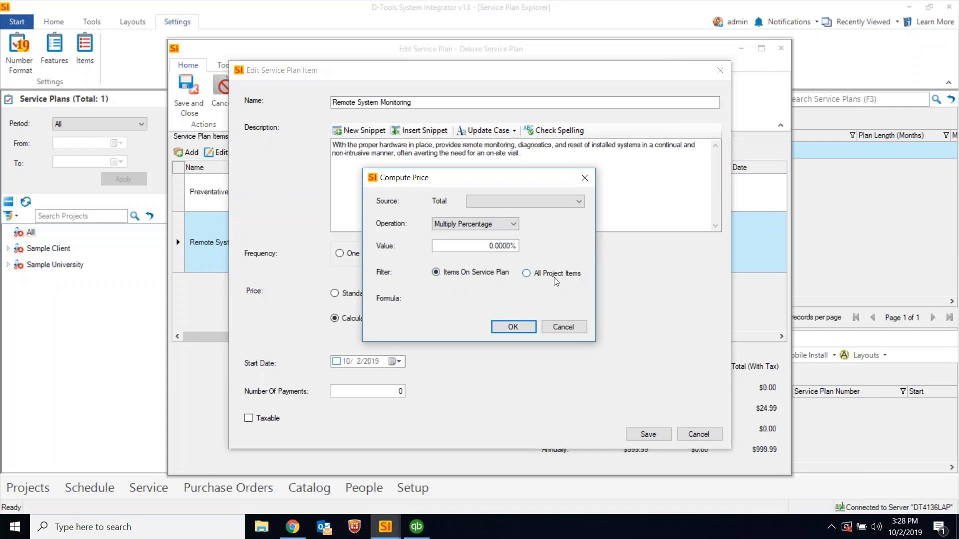
{"action": "left_click", "coordinate": [479, 278]}
{"action": "left_click", "coordinate": [564, 327]}
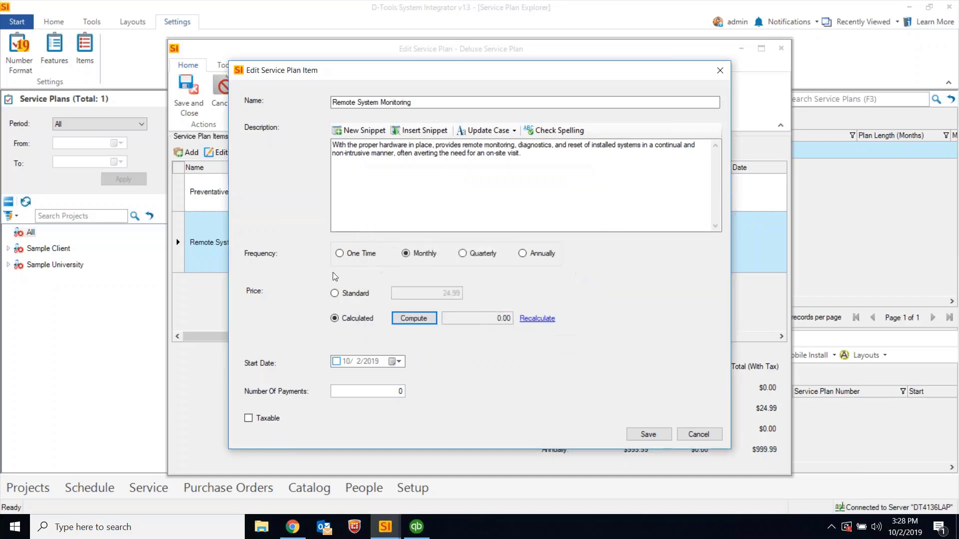
{"action": "left_click", "coordinate": [649, 435]}
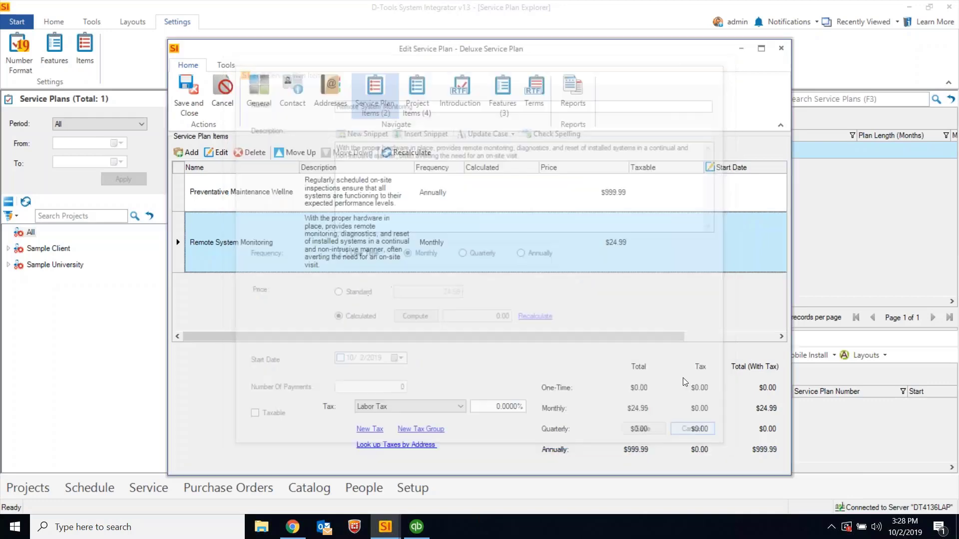
Step: Review the service plan's project items, features, introduction text, and terms and conditions
{"action": "left_click", "coordinate": [409, 110]}
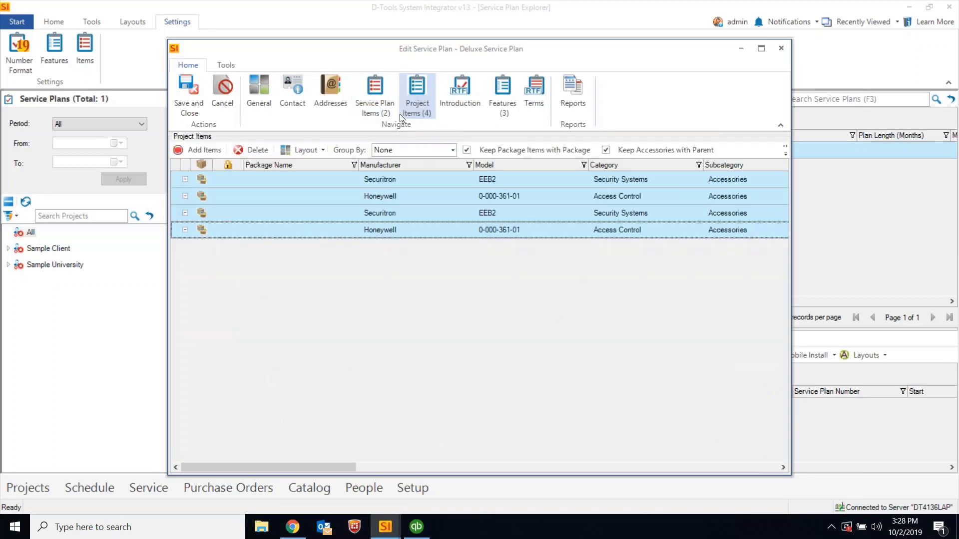
{"action": "left_click", "coordinate": [506, 103]}
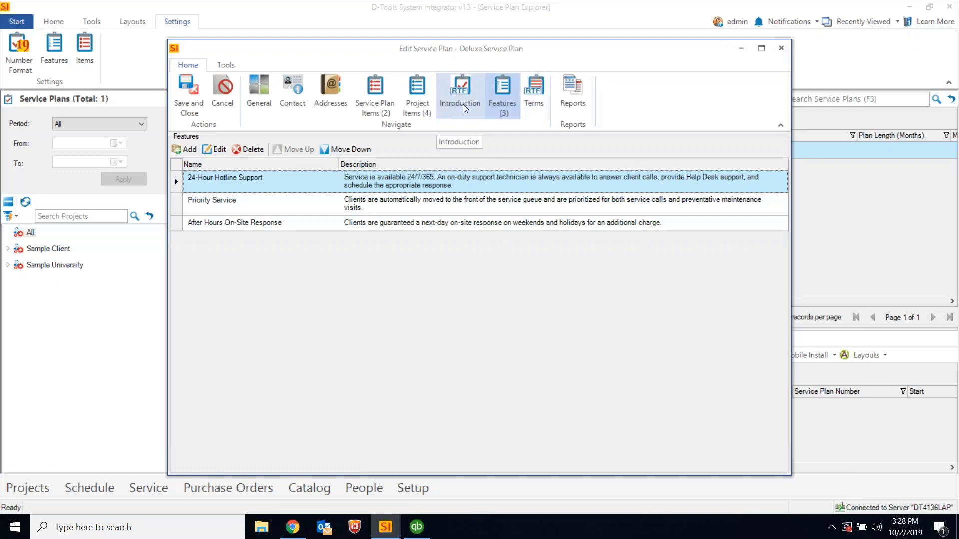
{"action": "left_click", "coordinate": [449, 91]}
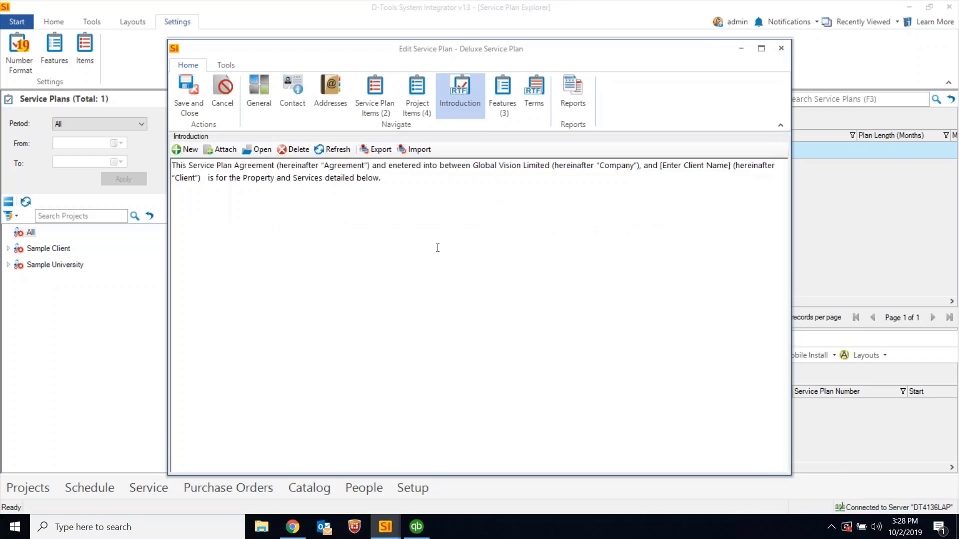
{"action": "left_click", "coordinate": [547, 107]}
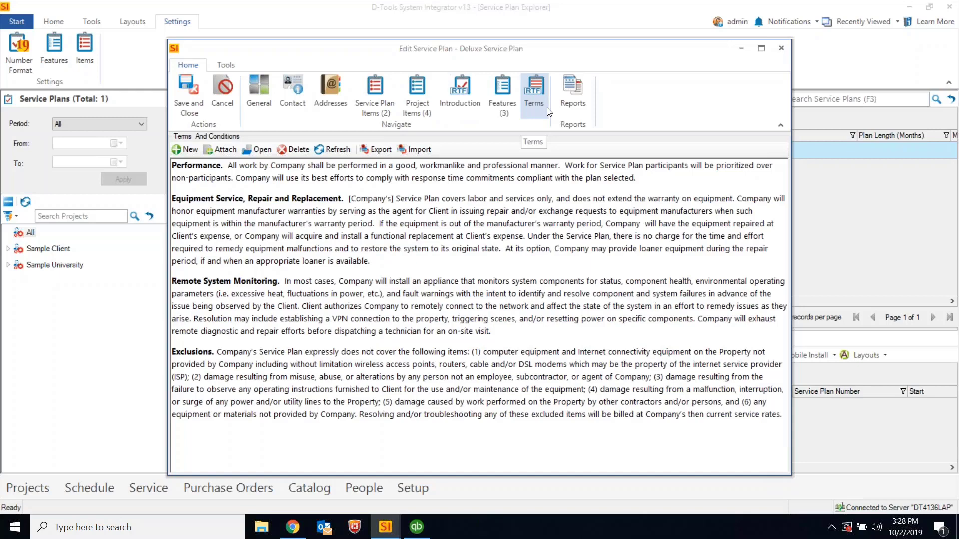
Step: Open the terms document in WordPad to examine its text, close it, and return to the plan's introduction
{"action": "left_click", "coordinate": [260, 149]}
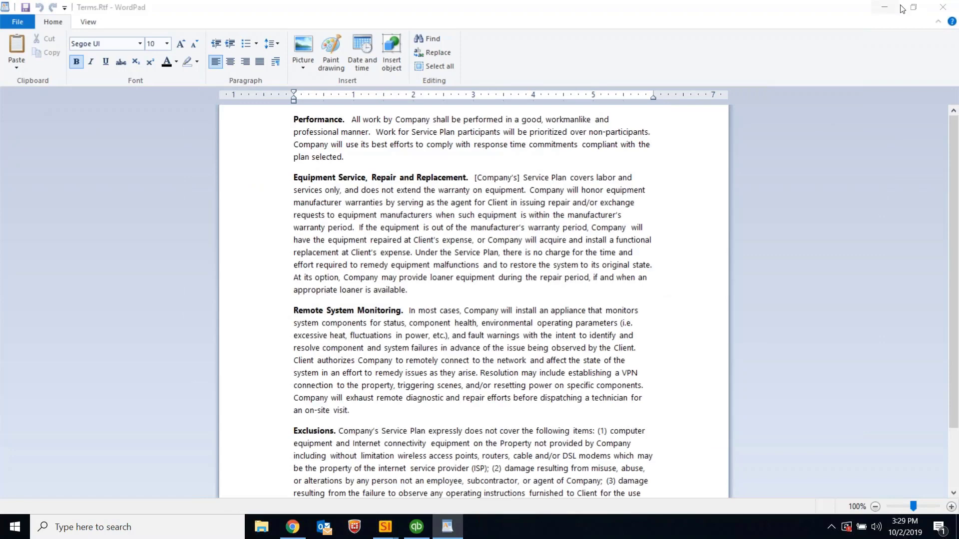
{"action": "left_click", "coordinate": [934, 10]}
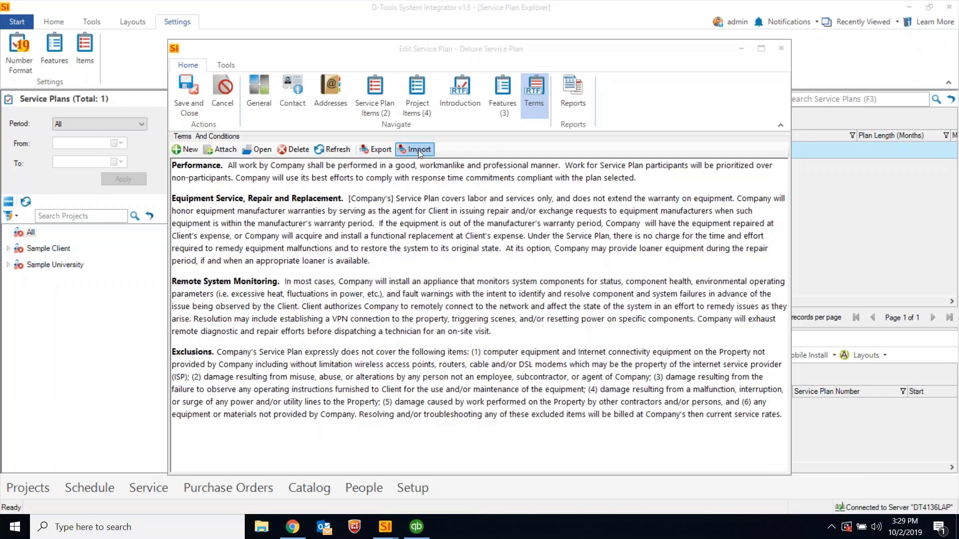
{"action": "left_click", "coordinate": [456, 104]}
{"action": "left_click", "coordinate": [409, 186]}
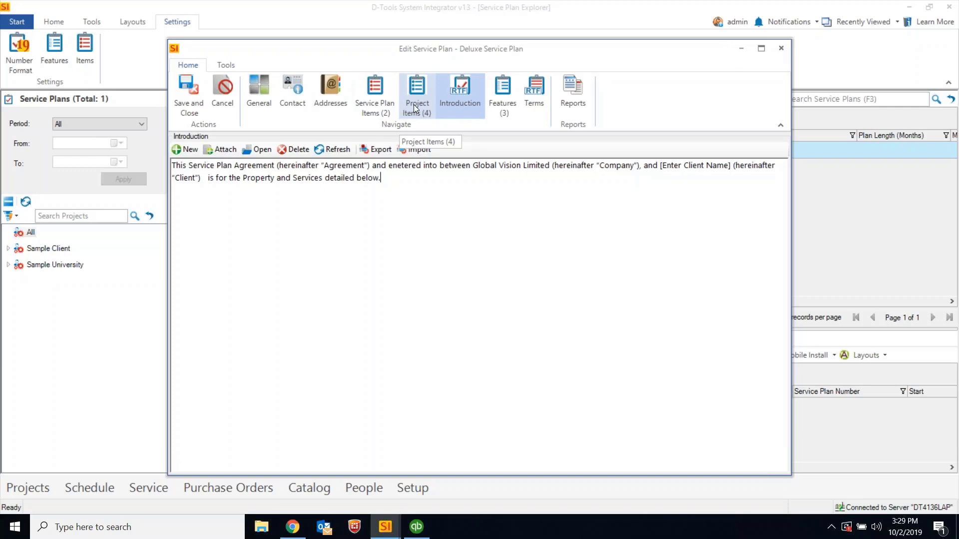
Step: Save the Deluxe Service Plan to access its reports, and examine the Service Plan report's parameters without changing them
{"action": "left_click", "coordinate": [569, 112]}
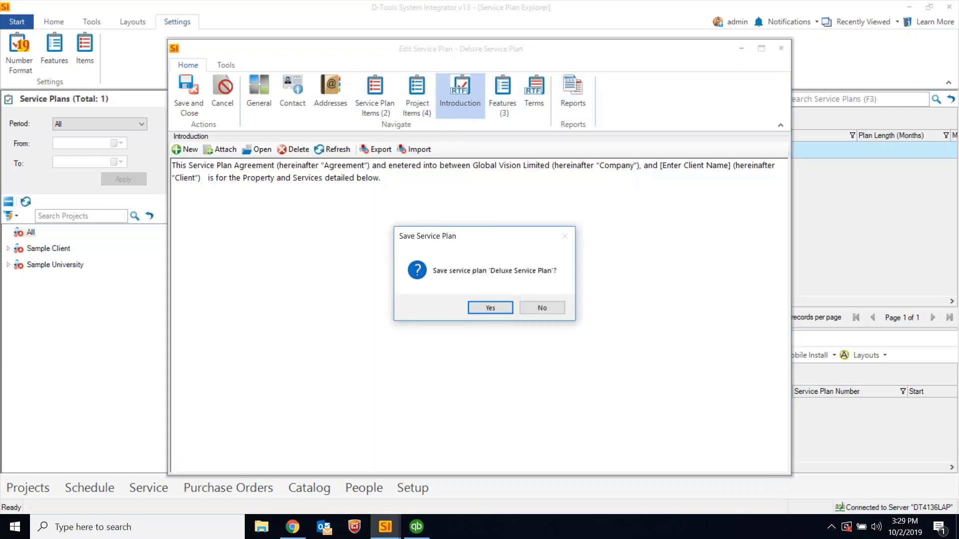
{"action": "left_click", "coordinate": [497, 308]}
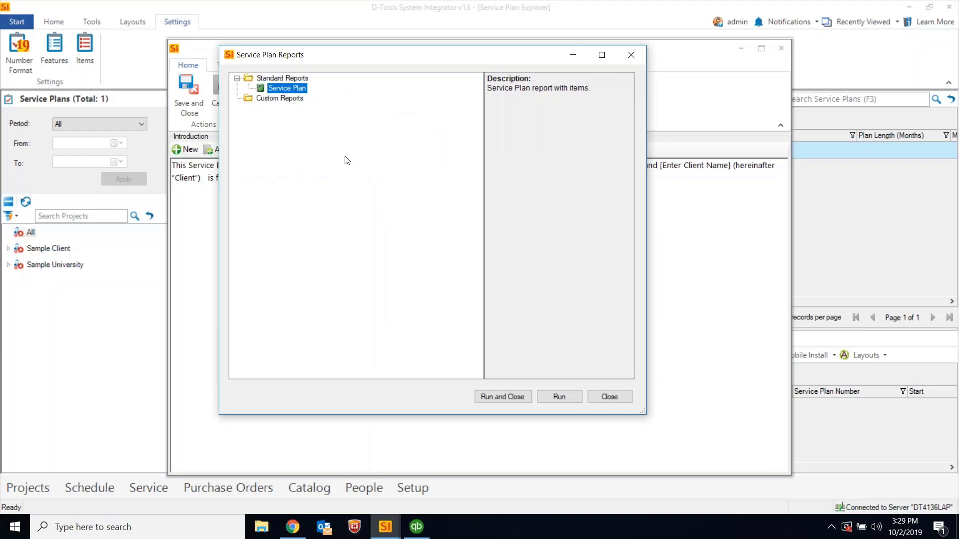
{"action": "right_click", "coordinate": [281, 88]}
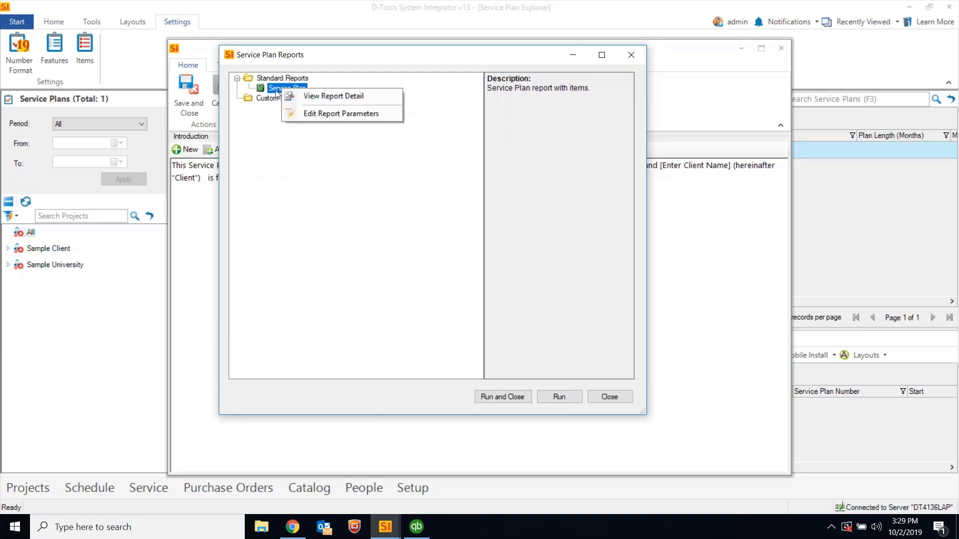
{"action": "left_click", "coordinate": [329, 113]}
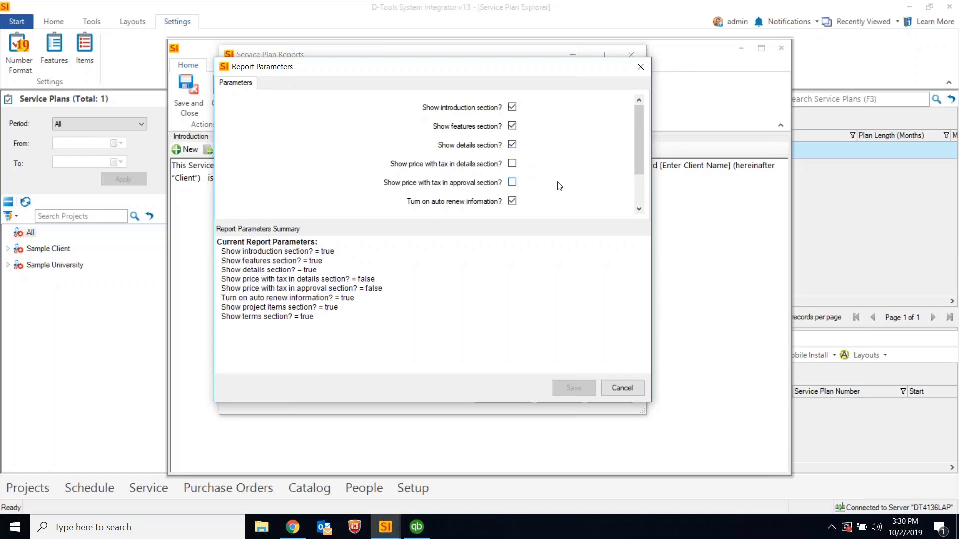
{"action": "left_click_drag", "start_coordinate": [639, 160], "coordinate": [639, 188]}
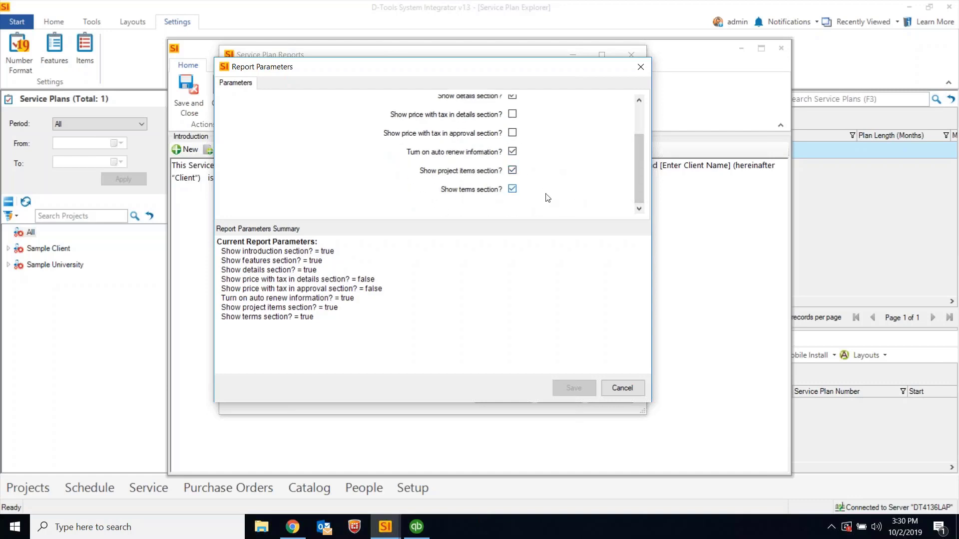
{"action": "left_click", "coordinate": [622, 388]}
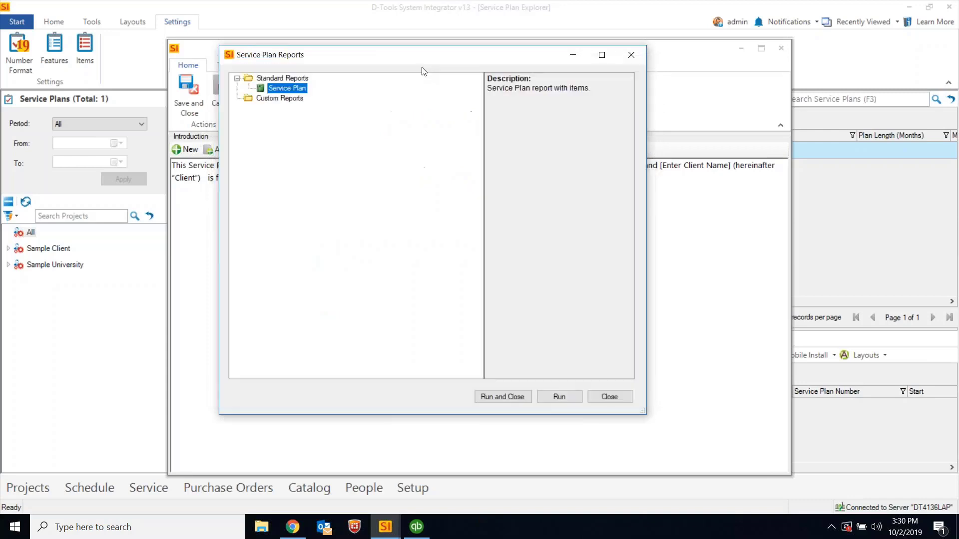
Step: Run the Service Plan report and review its introduction, plan features, plan details, project items and terms in a maximized viewer
{"action": "left_click", "coordinate": [503, 398]}
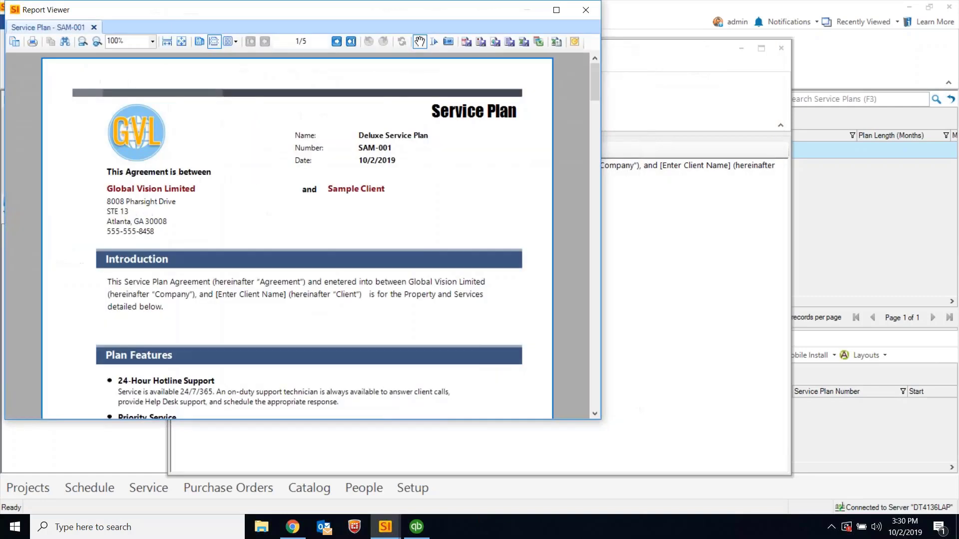
{"action": "left_click", "coordinate": [557, 11]}
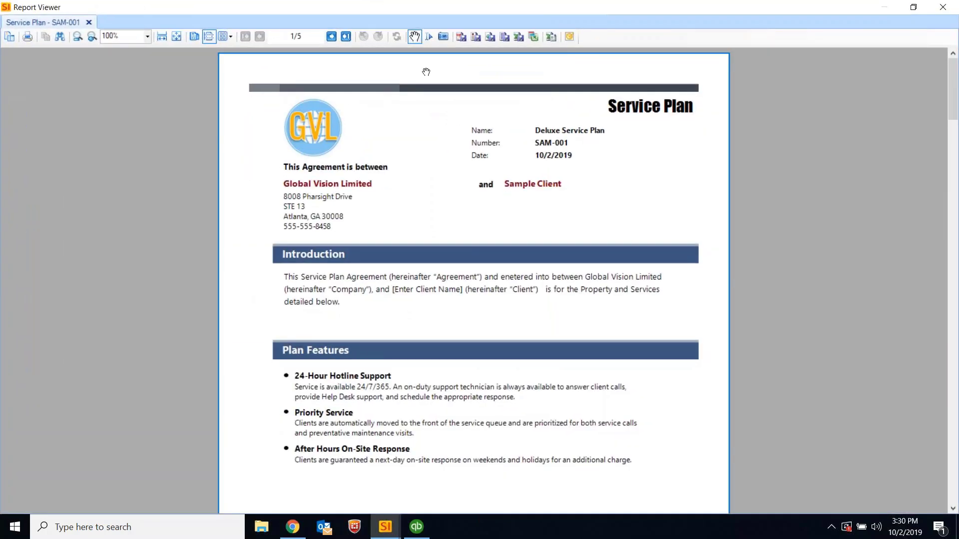
{"action": "scroll", "coordinate": [419, 175], "scroll_direction": "down", "scroll_amount": 3}
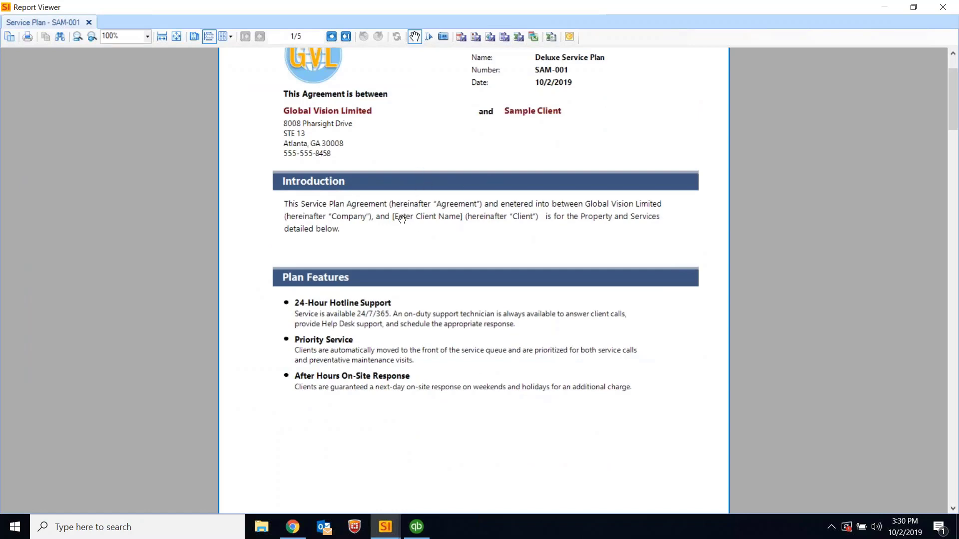
{"action": "scroll", "coordinate": [369, 171], "scroll_direction": "down", "scroll_amount": 3}
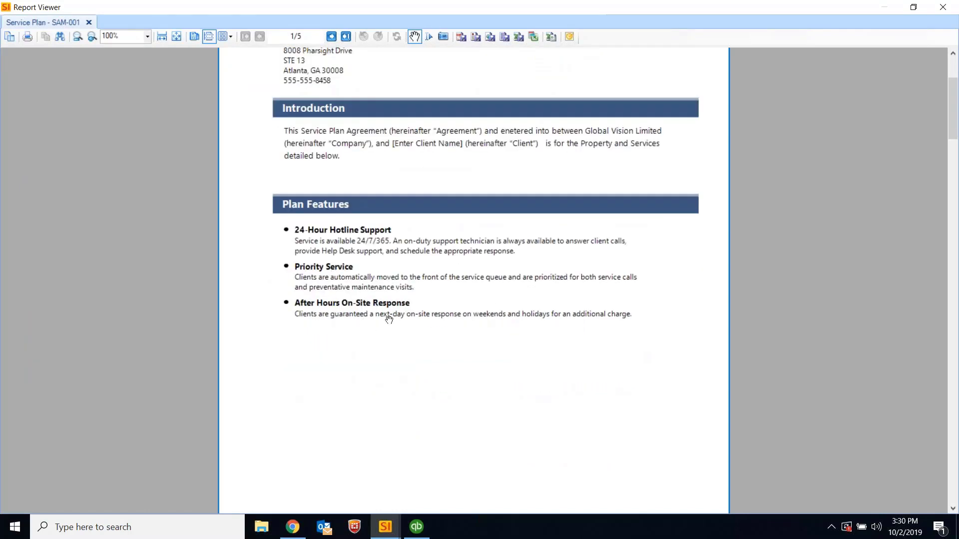
{"action": "scroll", "coordinate": [396, 264], "scroll_direction": "down", "scroll_amount": 12}
{"action": "scroll", "coordinate": [396, 263], "scroll_direction": "down", "scroll_amount": 3}
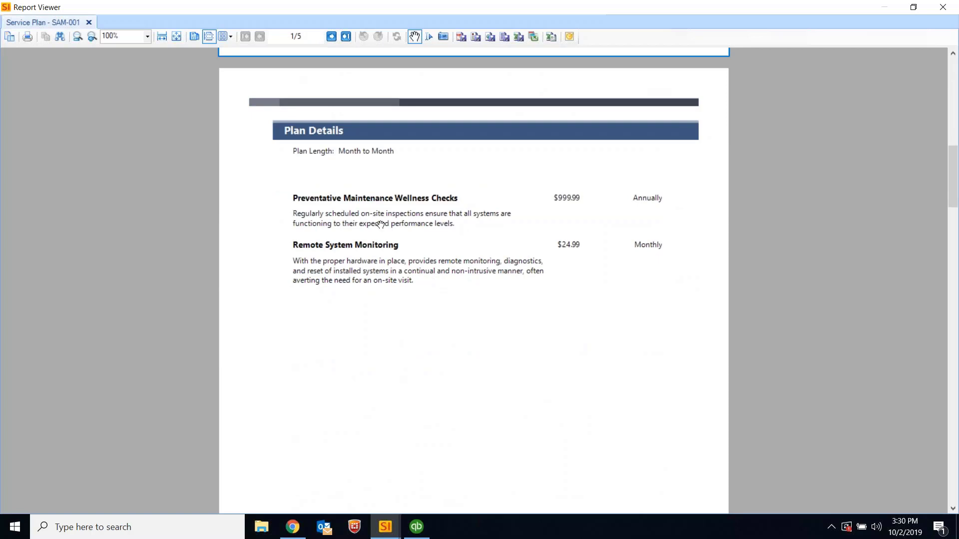
{"action": "scroll", "coordinate": [424, 284], "scroll_direction": "down", "scroll_amount": 2}
{"action": "scroll", "coordinate": [423, 284], "scroll_direction": "down", "scroll_amount": 6}
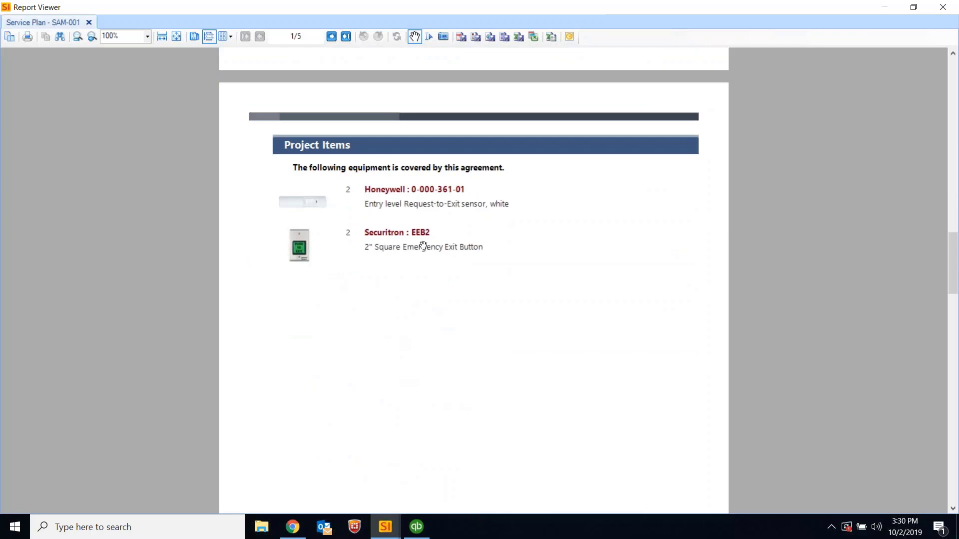
{"action": "scroll", "coordinate": [363, 236], "scroll_direction": "down", "scroll_amount": 9}
{"action": "scroll", "coordinate": [363, 235], "scroll_direction": "down", "scroll_amount": 5}
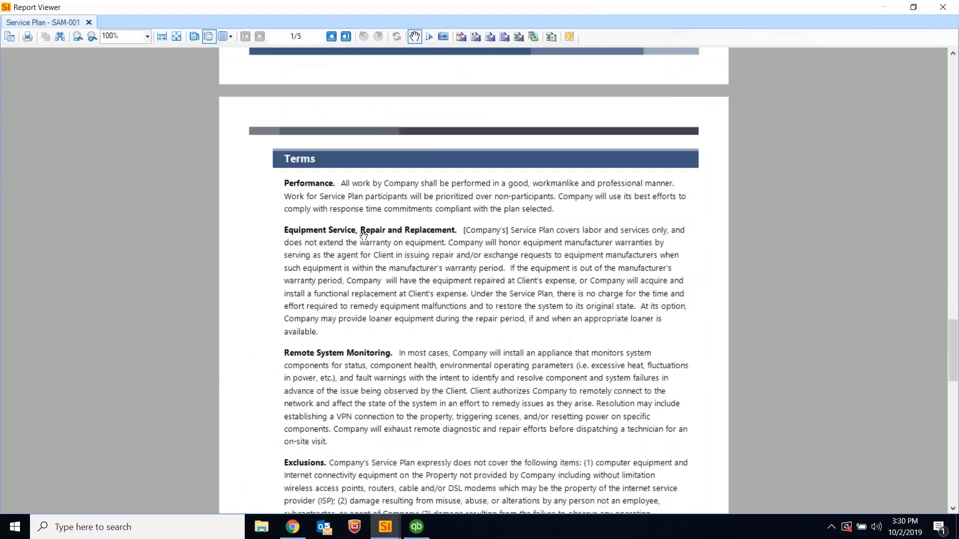
Step: Review the remaining terms and the plan approval page of the Service Plan report, and close the report and the plan
{"action": "scroll", "coordinate": [470, 326], "scroll_direction": "down", "scroll_amount": 3}
{"action": "scroll", "coordinate": [470, 325], "scroll_direction": "down", "scroll_amount": 5}
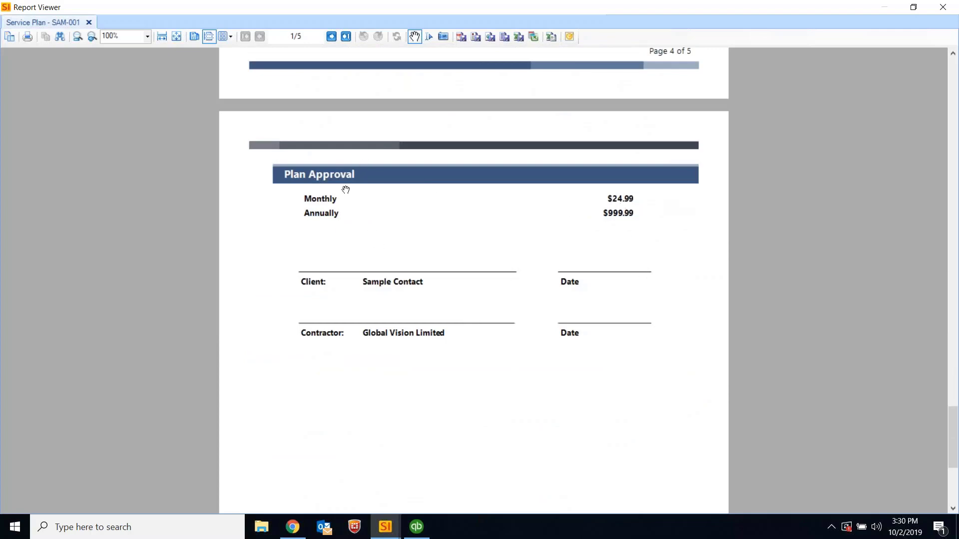
{"action": "scroll", "coordinate": [361, 210], "scroll_direction": "up", "scroll_amount": 10}
{"action": "scroll", "coordinate": [363, 212], "scroll_direction": "up", "scroll_amount": 15}
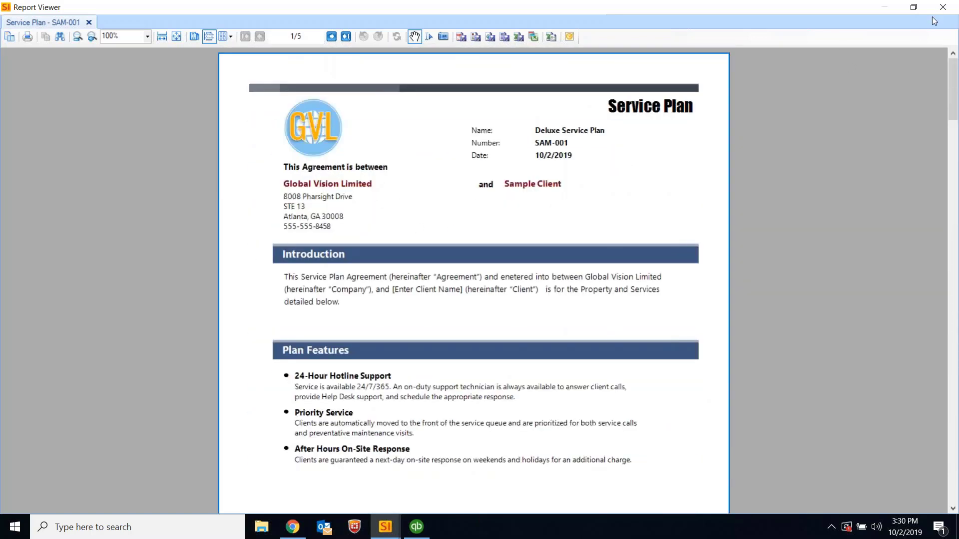
{"action": "left_click", "coordinate": [943, 7]}
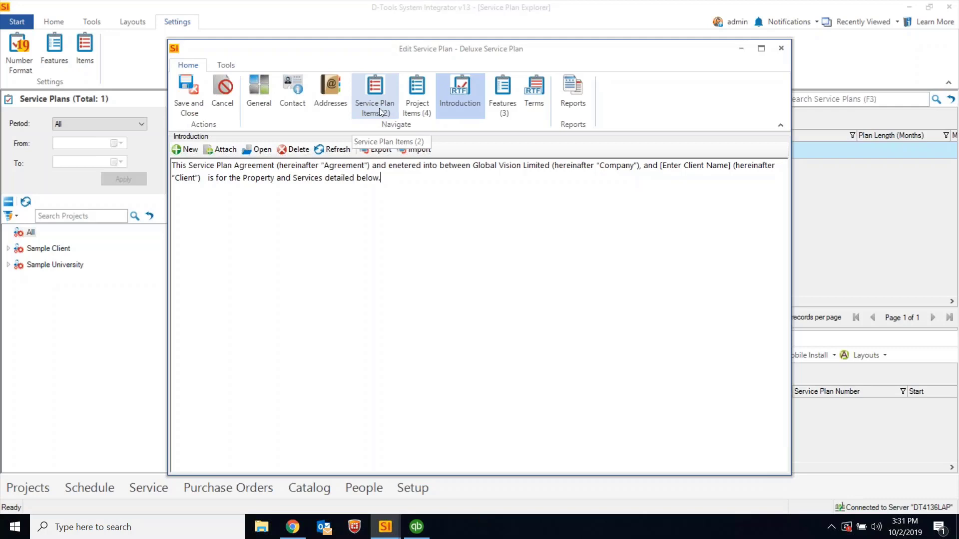
{"action": "left_click", "coordinate": [781, 48]}
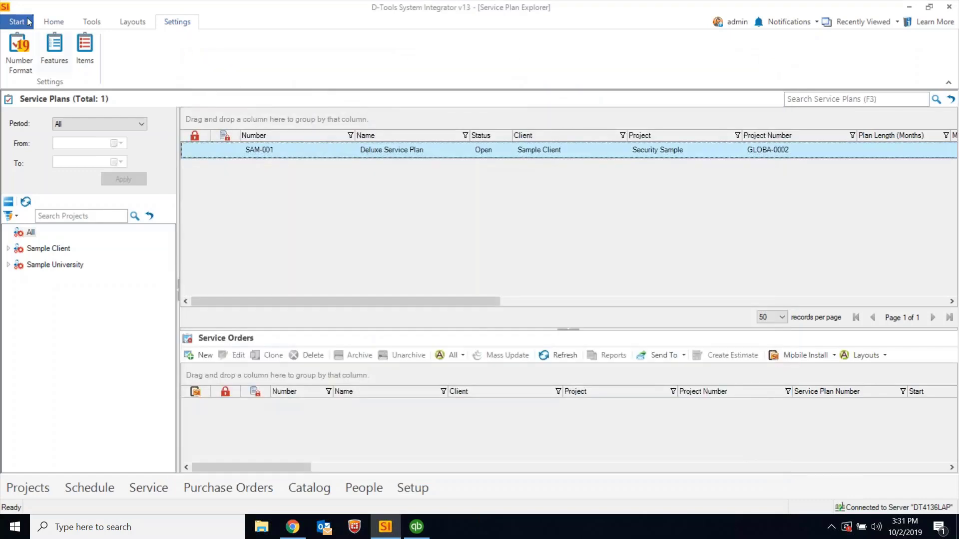
Step: Examine the approval, locking and export commands available for service plans
{"action": "left_click", "coordinate": [55, 23]}
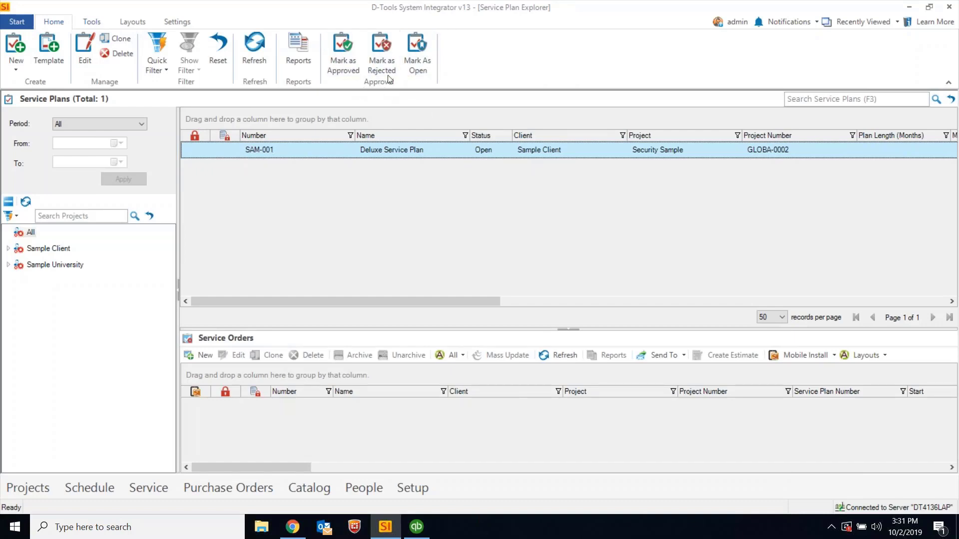
{"action": "left_click", "coordinate": [102, 25]}
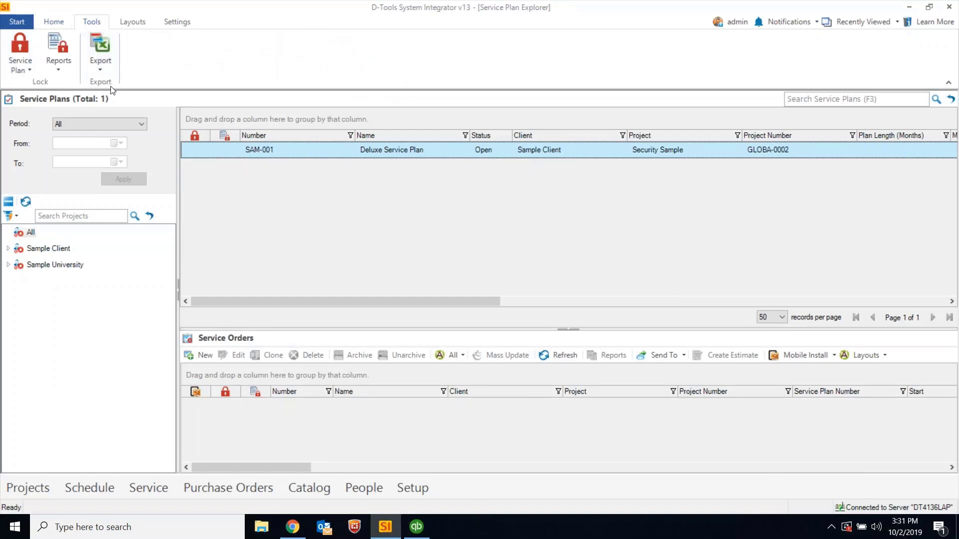
{"action": "left_click", "coordinate": [56, 25]}
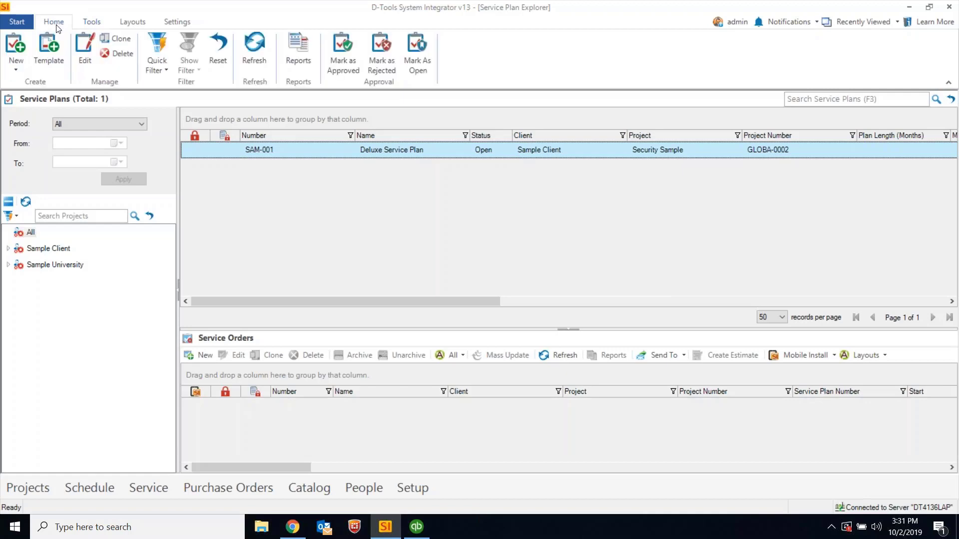
Step: Open the Project Explorer and choose the Proposal With Images By Location client report for the Security Sample project
{"action": "left_click", "coordinate": [17, 21]}
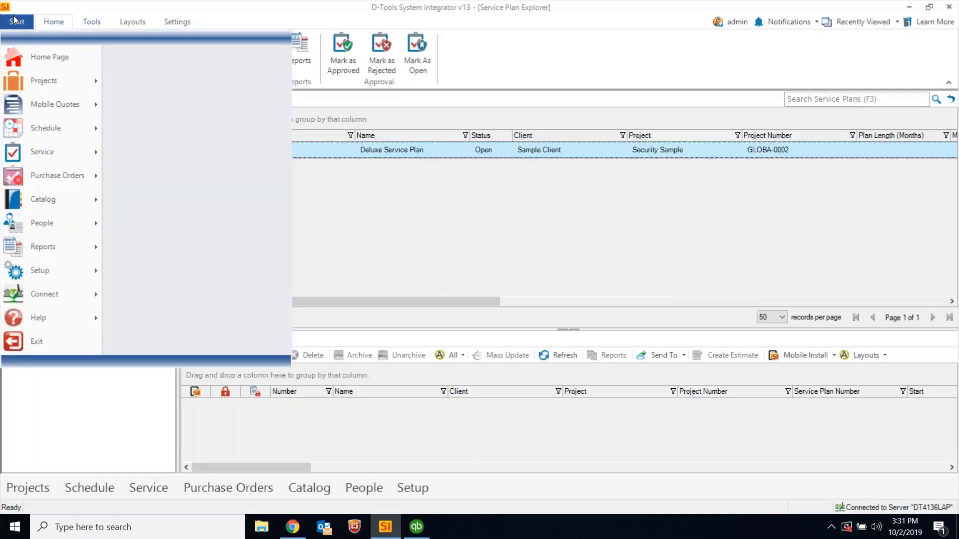
{"action": "mouse_move", "coordinate": [88, 92]}
{"action": "left_click", "coordinate": [142, 59]}
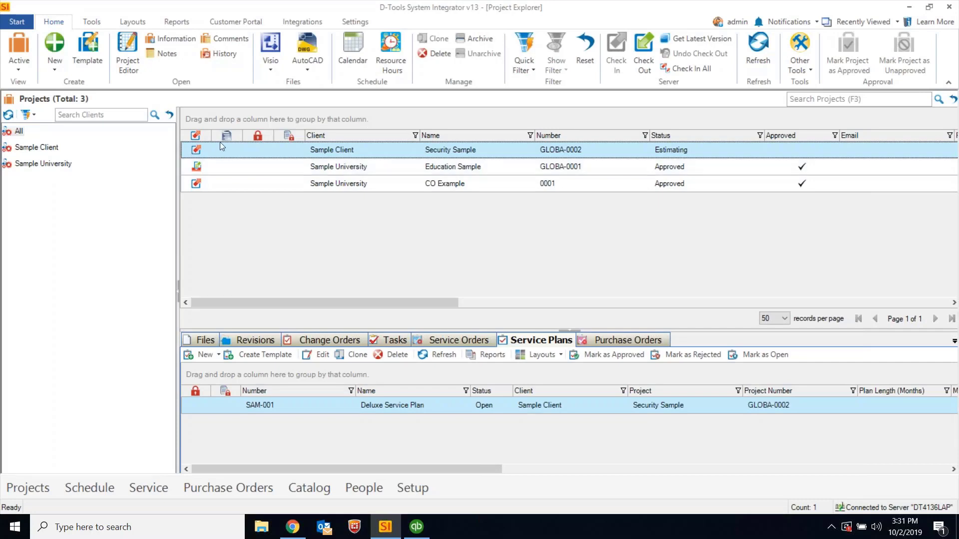
{"action": "left_click", "coordinate": [176, 22]}
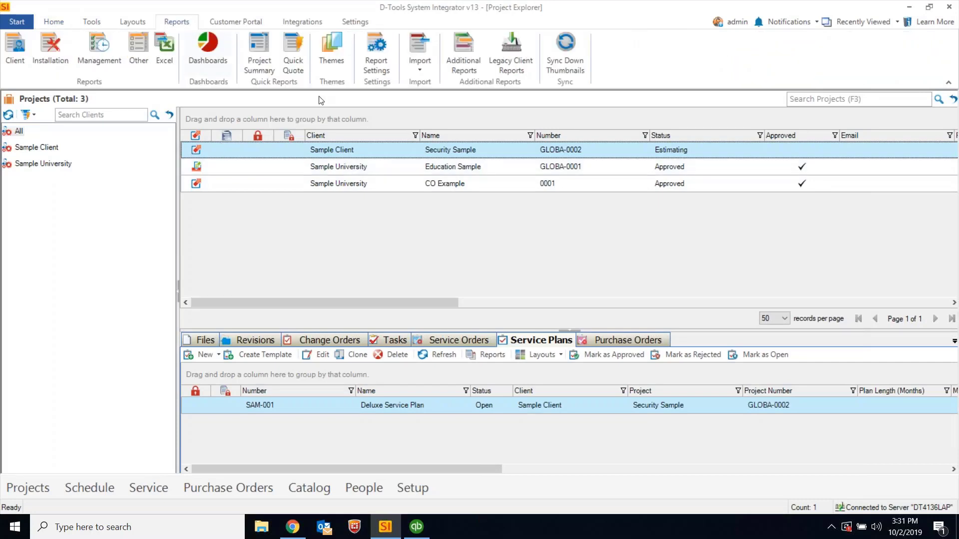
{"action": "left_click", "coordinate": [14, 73]}
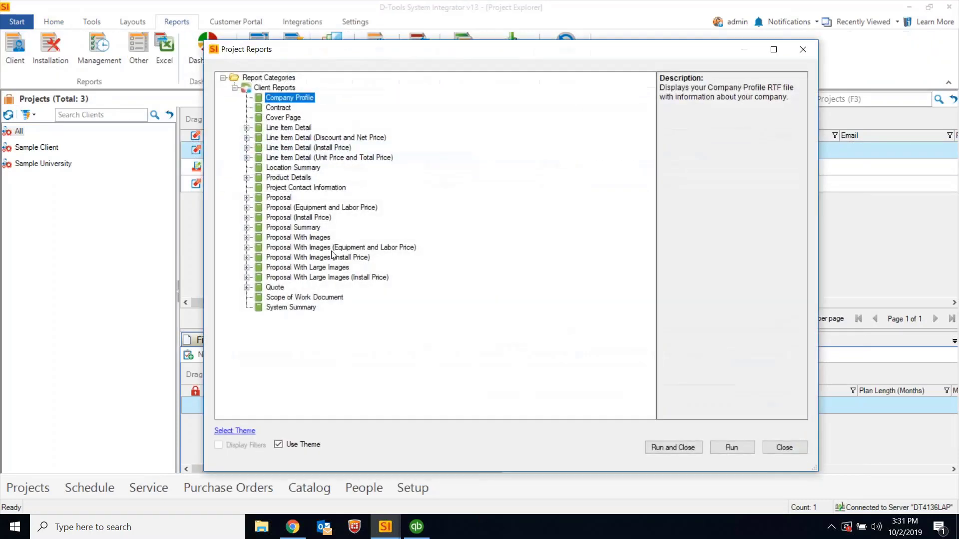
{"action": "left_click", "coordinate": [247, 237]}
{"action": "left_click", "coordinate": [295, 257]}
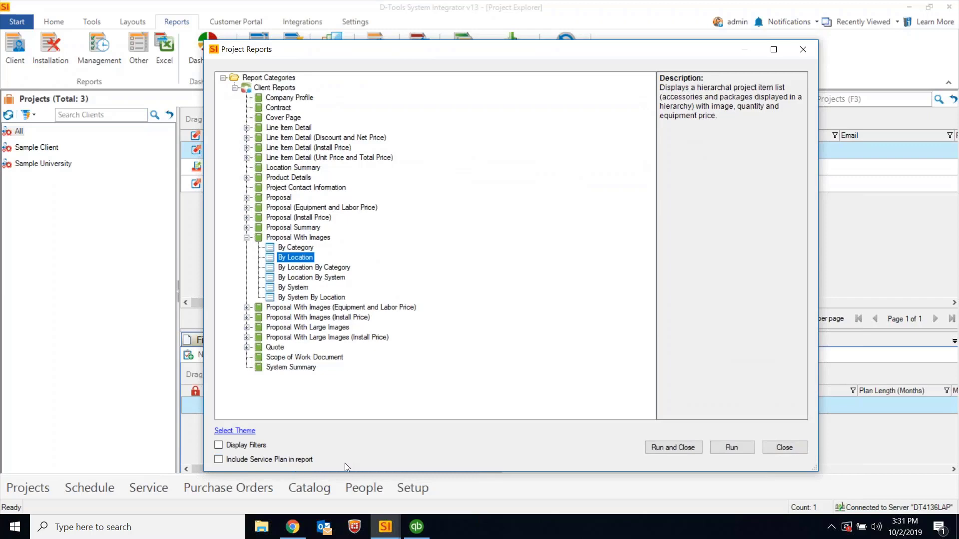
Step: Include the Deluxe Service Plan in the proposal report and run it, closing the report selection
{"action": "left_click", "coordinate": [274, 461]}
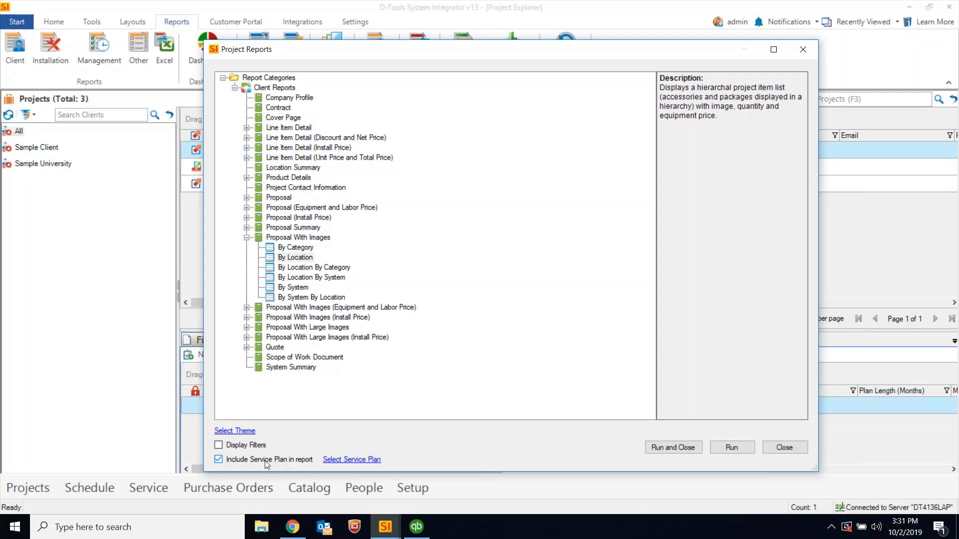
{"action": "left_click", "coordinate": [359, 460]}
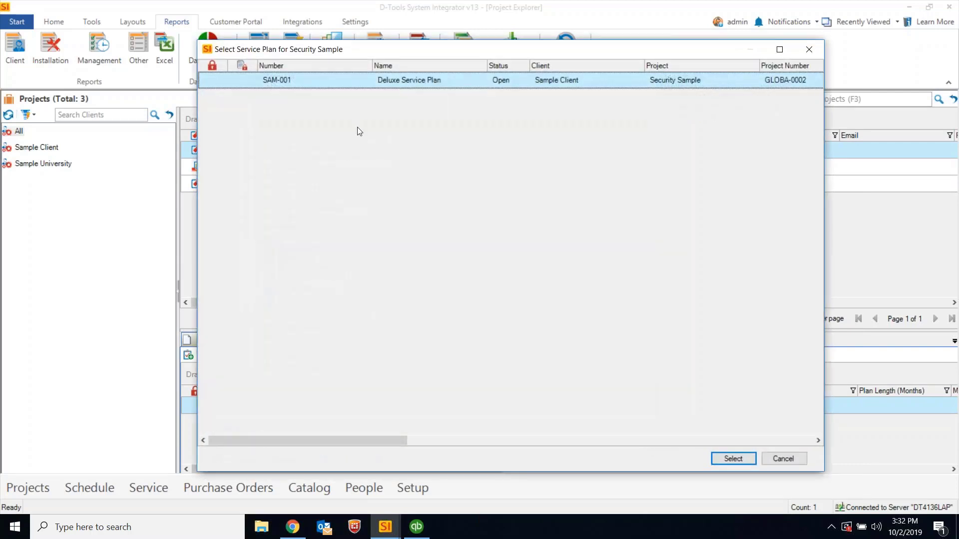
{"action": "left_click", "coordinate": [734, 458]}
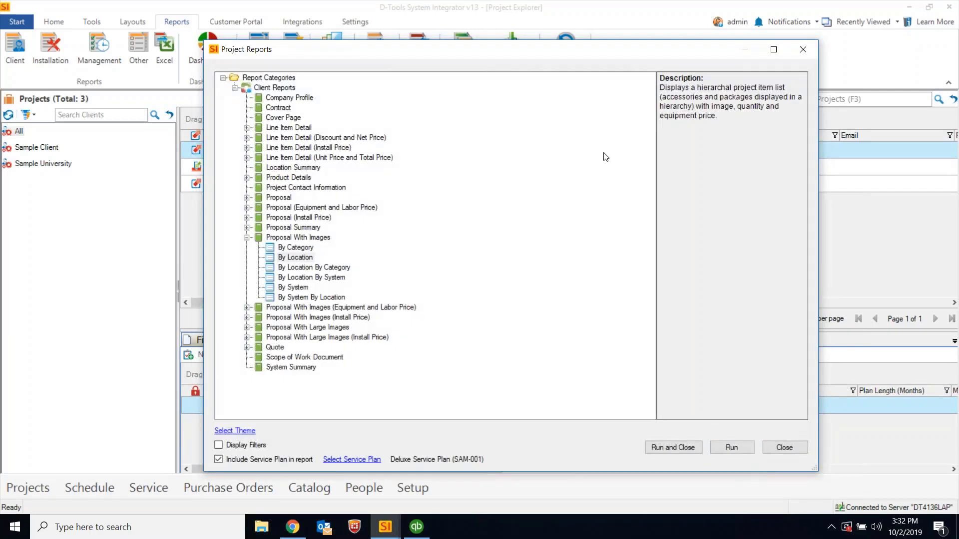
{"action": "left_click", "coordinate": [673, 447]}
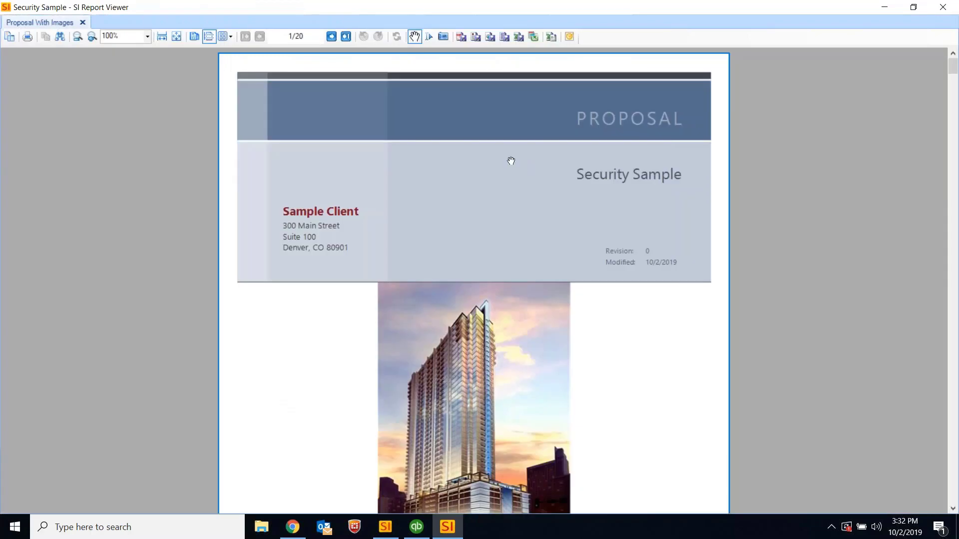
Step: Review the proposal's project summary, service plan items, plan features and signature lines, and close the report
{"action": "scroll", "coordinate": [529, 148], "scroll_direction": "down", "scroll_amount": 20}
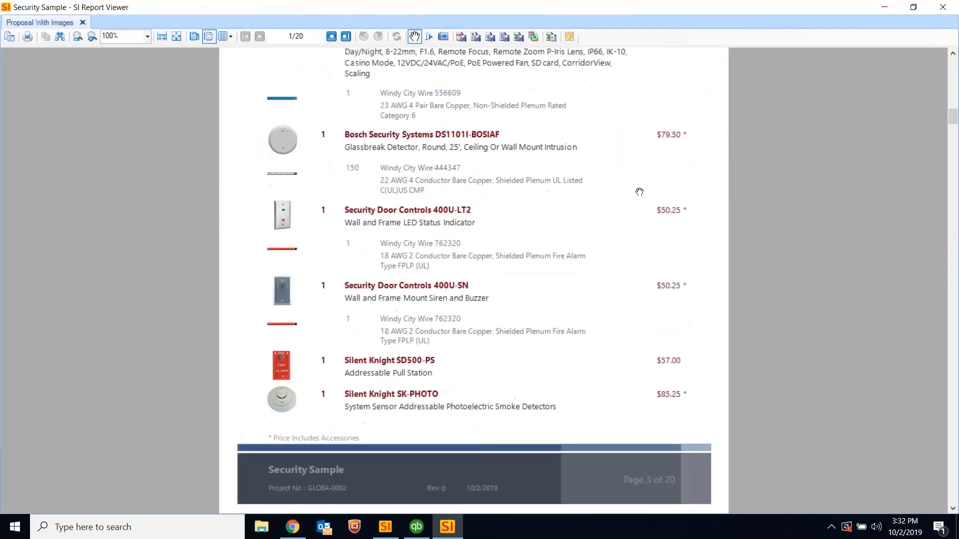
{"action": "left_click_drag", "start_coordinate": [952, 122], "coordinate": [942, 463]}
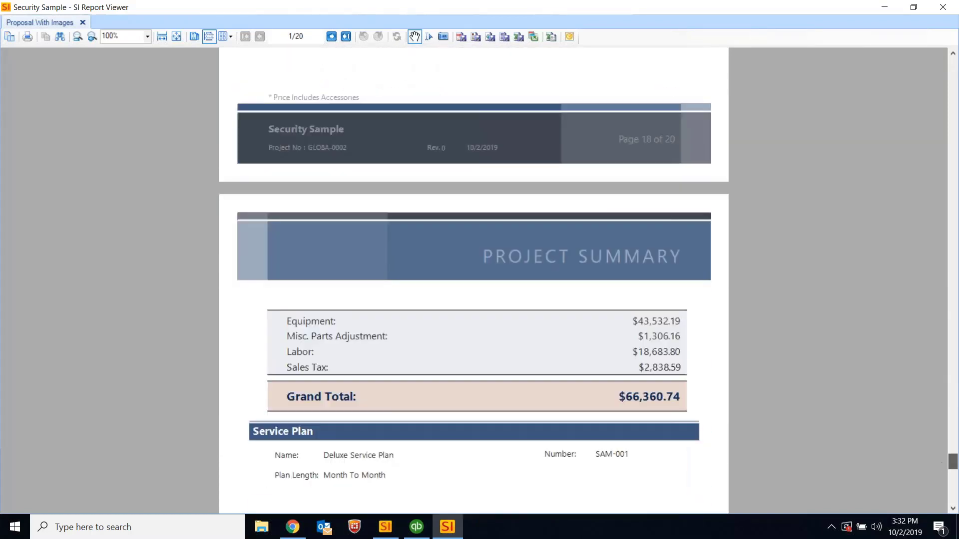
{"action": "scroll", "coordinate": [554, 255], "scroll_direction": "down", "scroll_amount": 2}
{"action": "scroll", "coordinate": [499, 255], "scroll_direction": "down", "scroll_amount": 6}
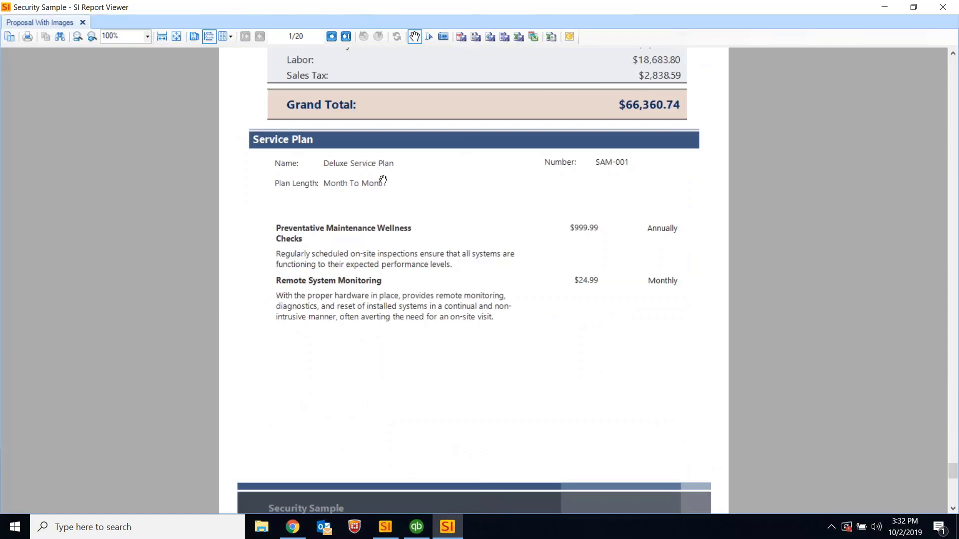
{"action": "scroll", "coordinate": [481, 276], "scroll_direction": "down", "scroll_amount": 4}
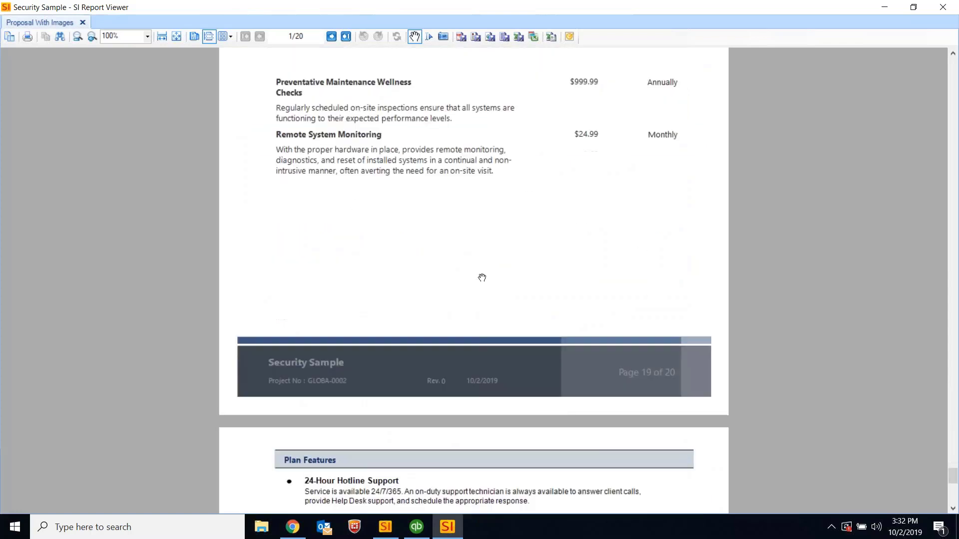
{"action": "scroll", "coordinate": [482, 275], "scroll_direction": "down", "scroll_amount": 4}
{"action": "scroll", "coordinate": [461, 365], "scroll_direction": "down", "scroll_amount": 4}
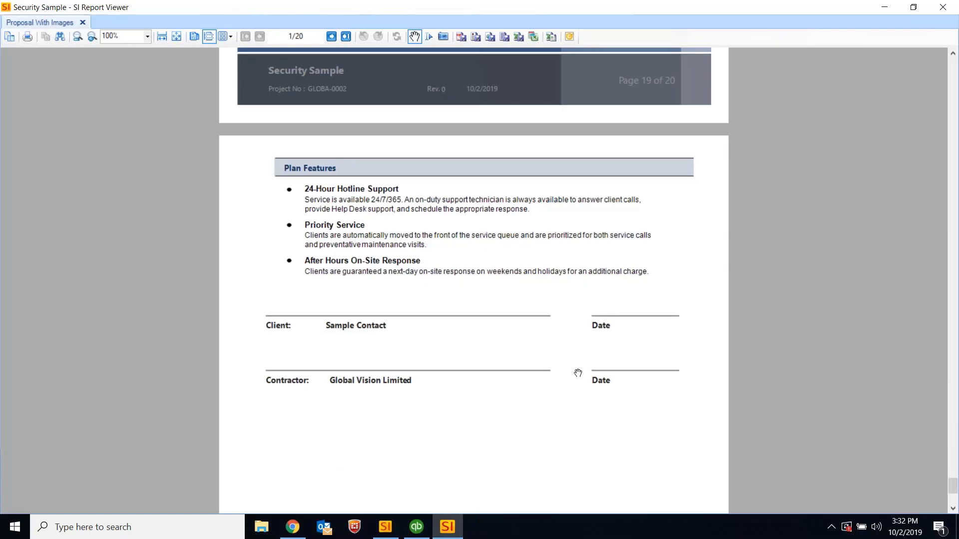
{"action": "scroll", "coordinate": [574, 379], "scroll_direction": "up", "scroll_amount": 5}
{"action": "scroll", "coordinate": [564, 381], "scroll_direction": "up", "scroll_amount": 5}
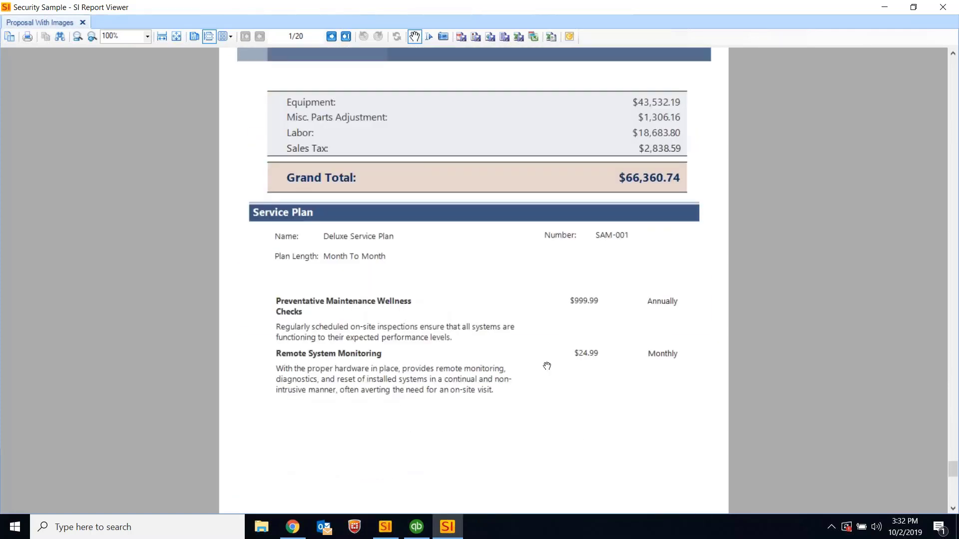
{"action": "scroll", "coordinate": [546, 364], "scroll_direction": "down", "scroll_amount": 7}
{"action": "scroll", "coordinate": [519, 359], "scroll_direction": "up", "scroll_amount": 5}
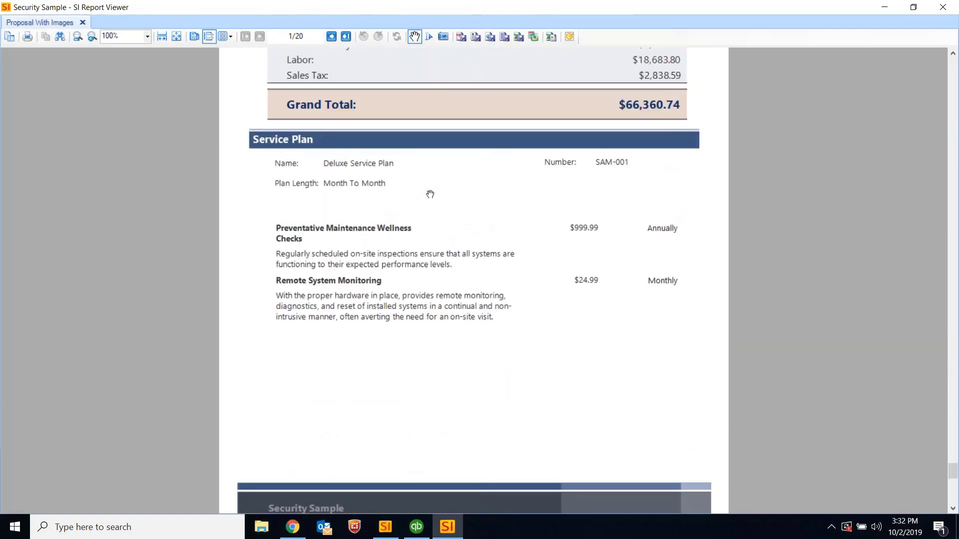
{"action": "scroll", "coordinate": [454, 239], "scroll_direction": "down", "scroll_amount": 5}
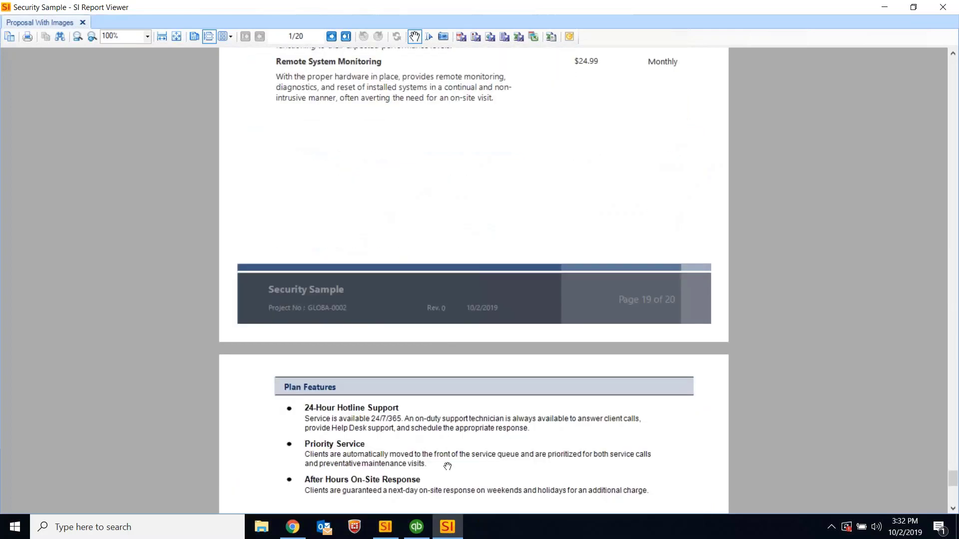
{"action": "scroll", "coordinate": [449, 406], "scroll_direction": "up", "scroll_amount": 2}
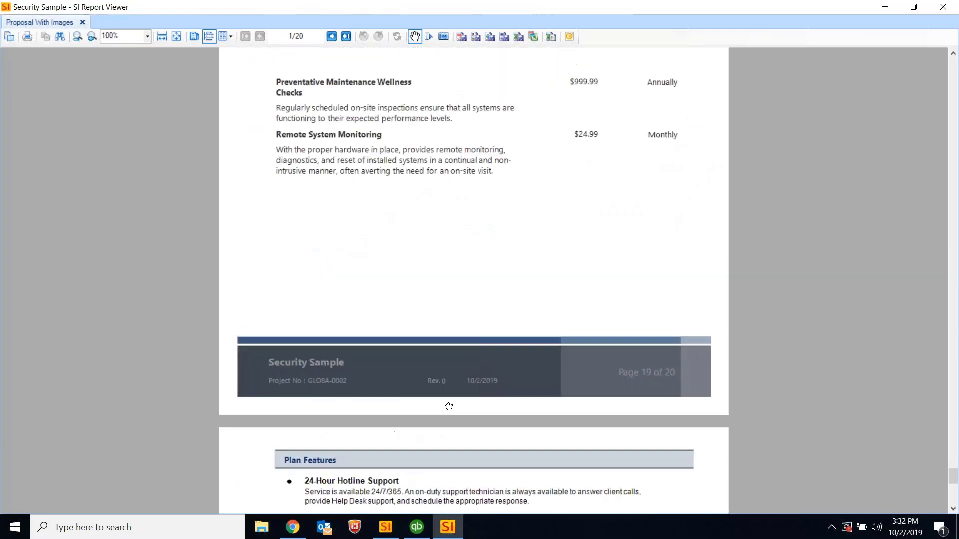
{"action": "scroll", "coordinate": [450, 414], "scroll_direction": "up", "scroll_amount": 4}
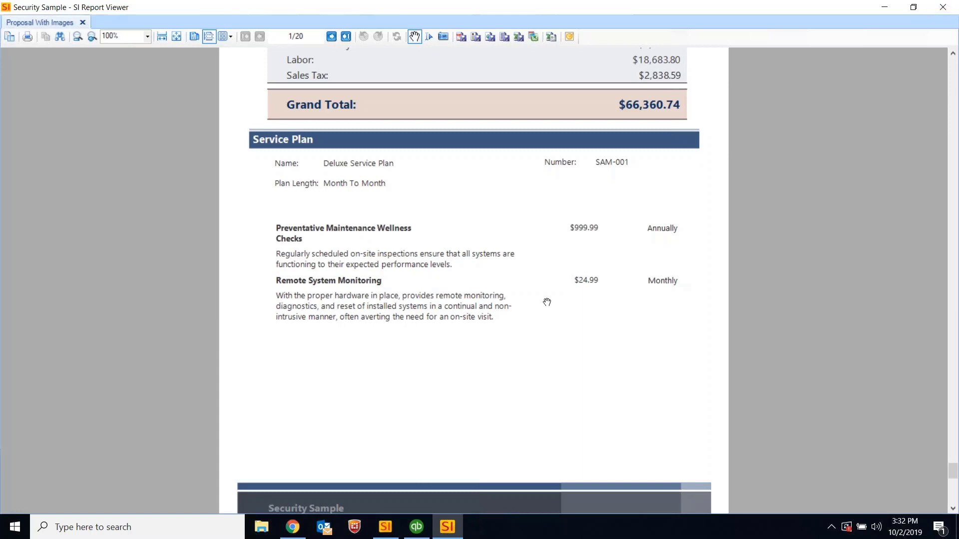
{"action": "left_click", "coordinate": [943, 7]}
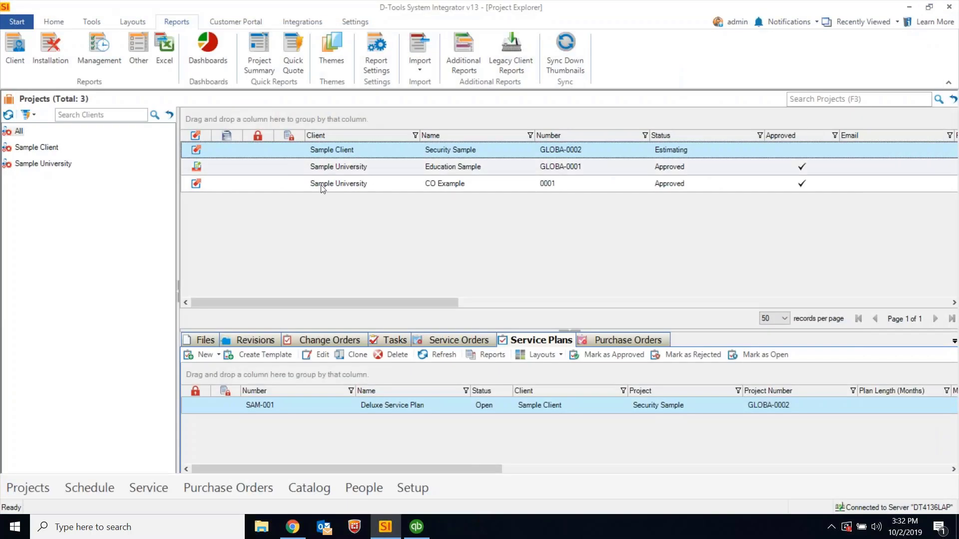
Step: Examine the Service Plan options in the report settings and close them without changes
{"action": "left_click", "coordinate": [382, 67]}
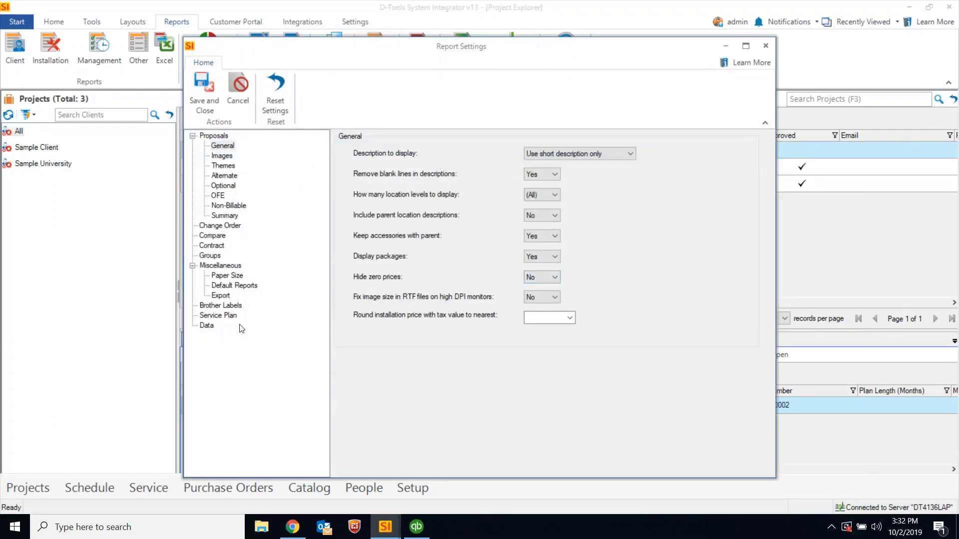
{"action": "left_click", "coordinate": [223, 316]}
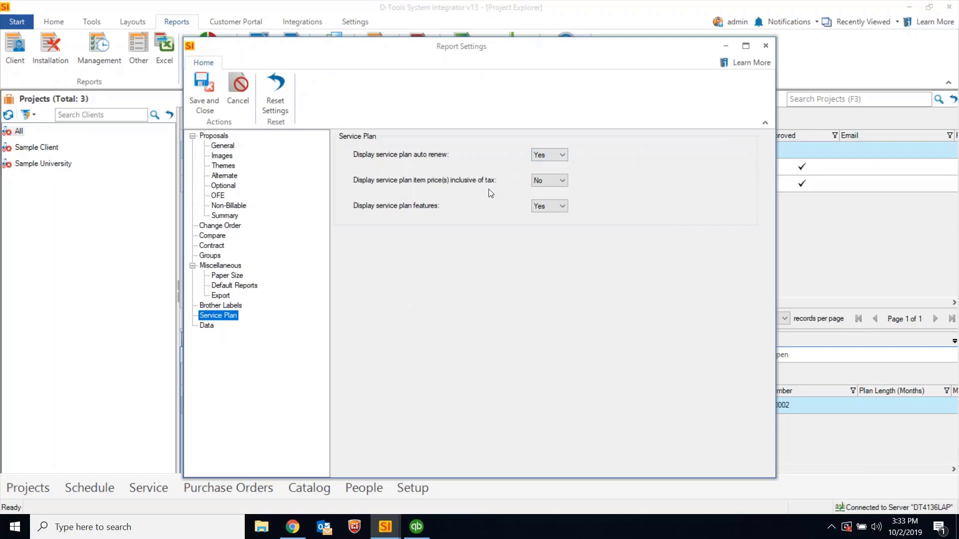
{"action": "left_click", "coordinate": [563, 184]}
{"action": "left_click", "coordinate": [766, 46]}
Step: Go to the Control Panel, view the snippets manager and close it
{"action": "left_click", "coordinate": [20, 22]}
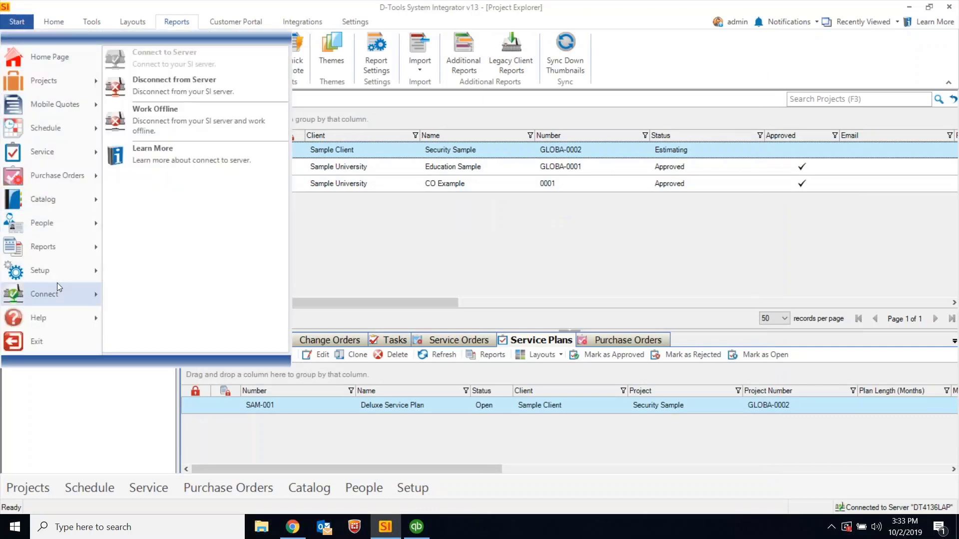
{"action": "mouse_move", "coordinate": [57, 271]}
{"action": "left_click", "coordinate": [195, 80]}
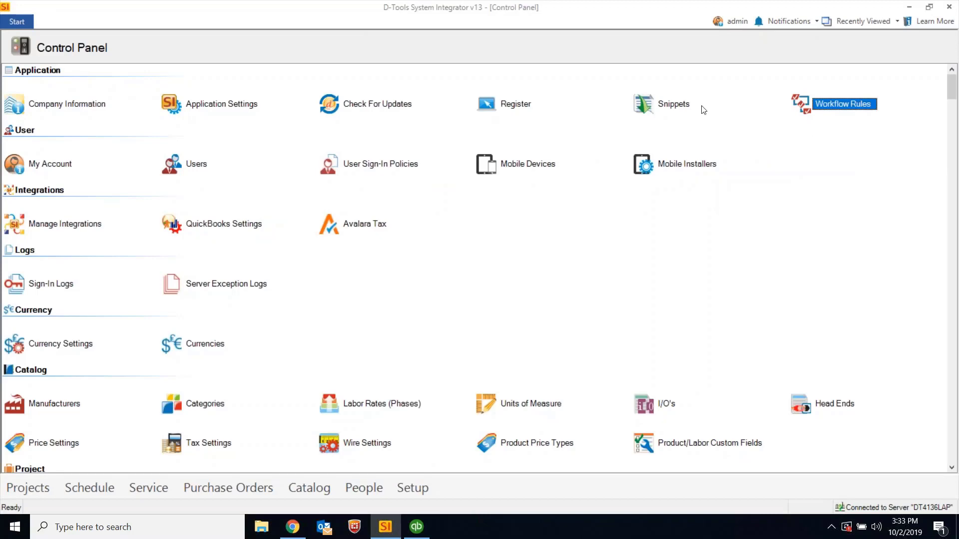
{"action": "left_click", "coordinate": [669, 111]}
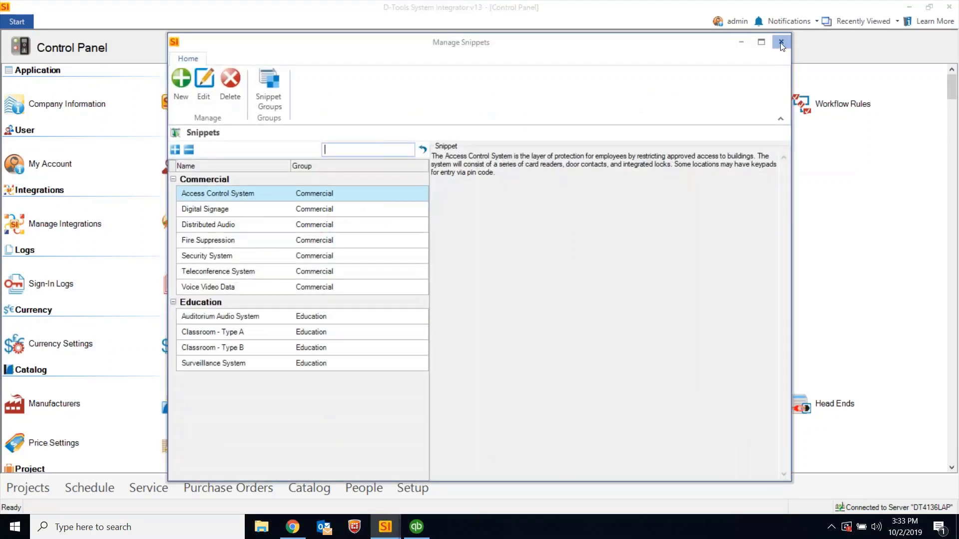
{"action": "left_click", "coordinate": [780, 42]}
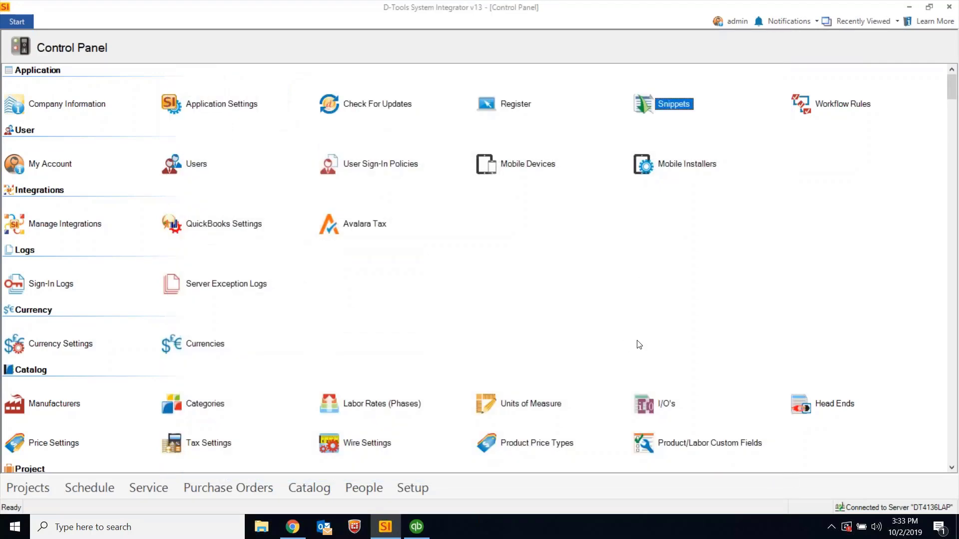
Step: Open the workflow rules manager from the Control Panel and start a new rule for service plans
{"action": "left_click", "coordinate": [362, 405]}
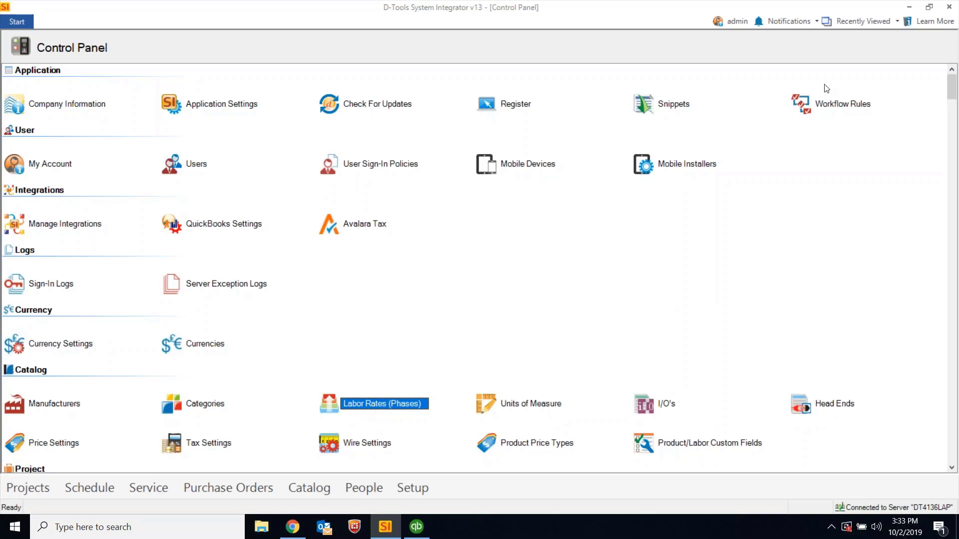
{"action": "double_click", "coordinate": [819, 102]}
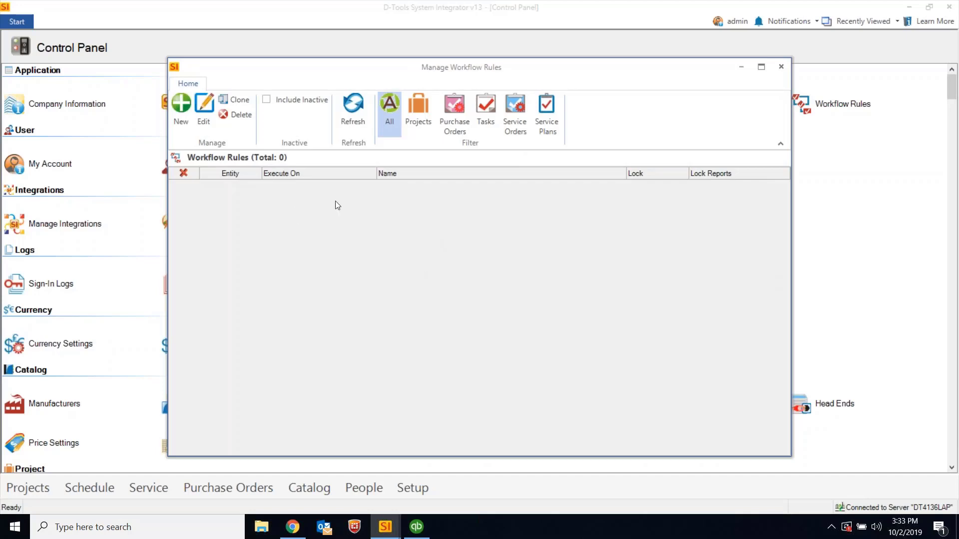
{"action": "left_click", "coordinate": [546, 118]}
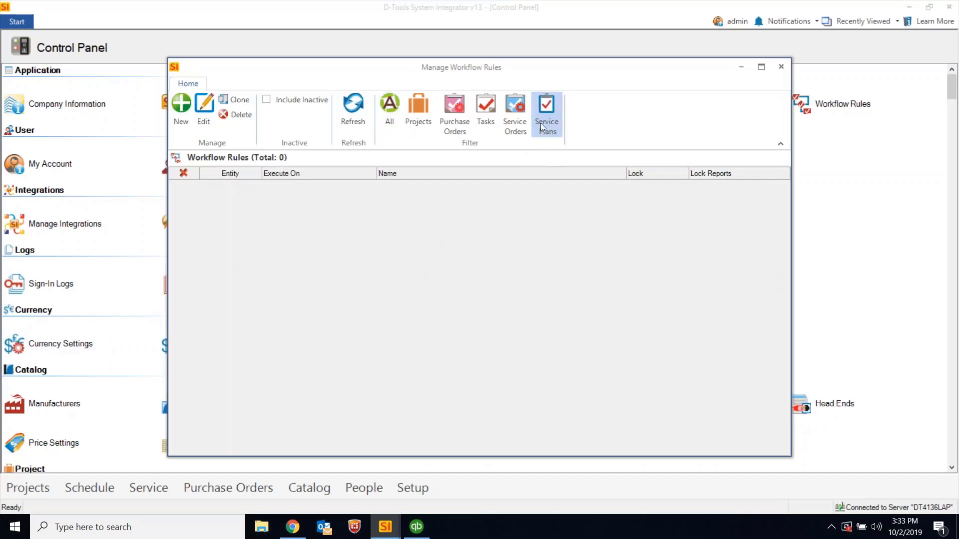
{"action": "left_click", "coordinate": [180, 116]}
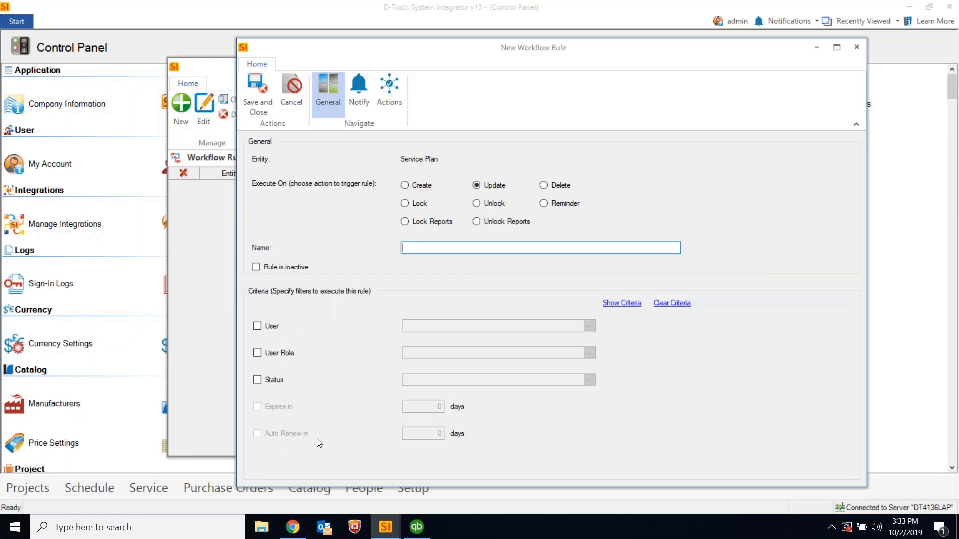
Step: Try the Reminder trigger on the service plan rule, examine its notification options and close the rule without saving
{"action": "left_click", "coordinate": [421, 186]}
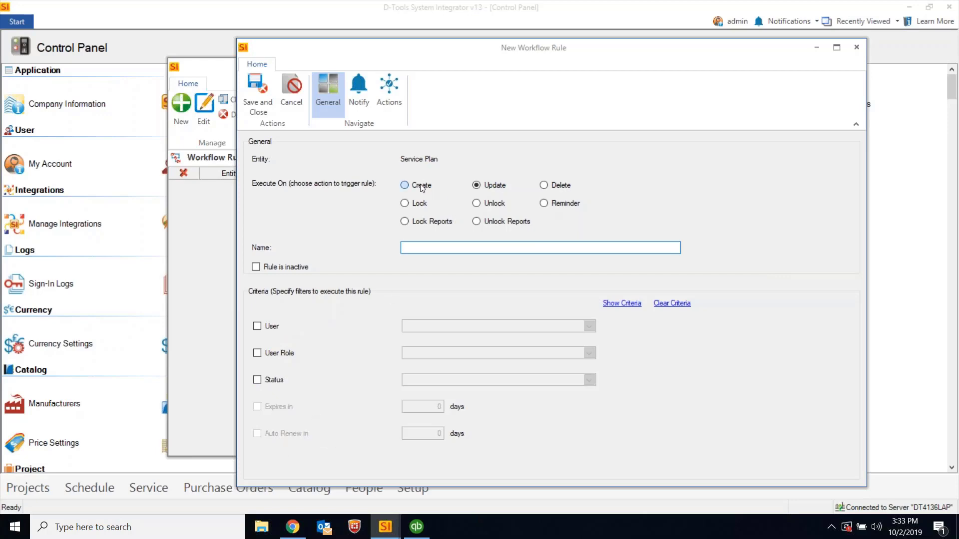
{"action": "left_click", "coordinate": [543, 186]}
{"action": "left_click", "coordinate": [559, 206]}
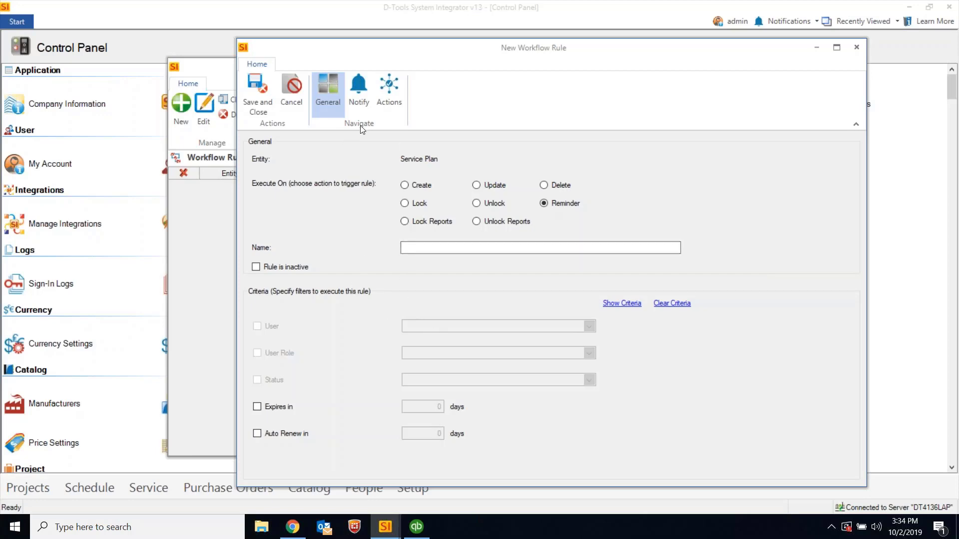
{"action": "left_click", "coordinate": [356, 100]}
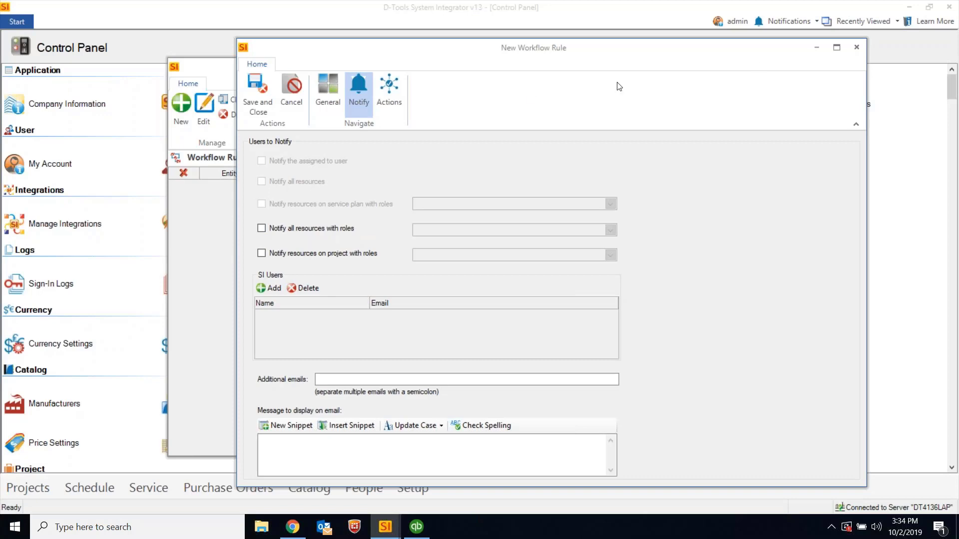
{"action": "left_click", "coordinate": [856, 47]}
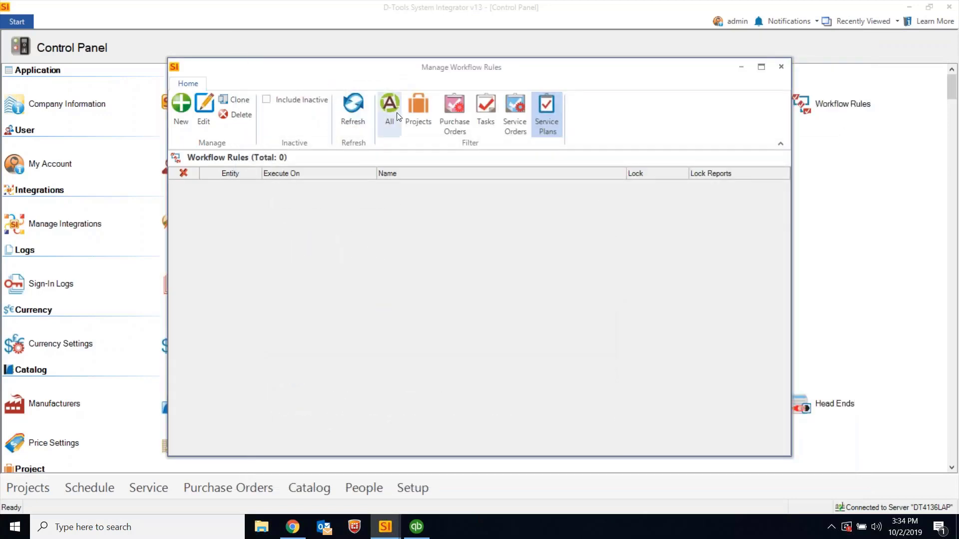
Step: Examine the roles offered by Notify all resources with roles in a new project workflow rule, and close it without saving
{"action": "left_click", "coordinate": [418, 116]}
{"action": "left_click", "coordinate": [184, 126]}
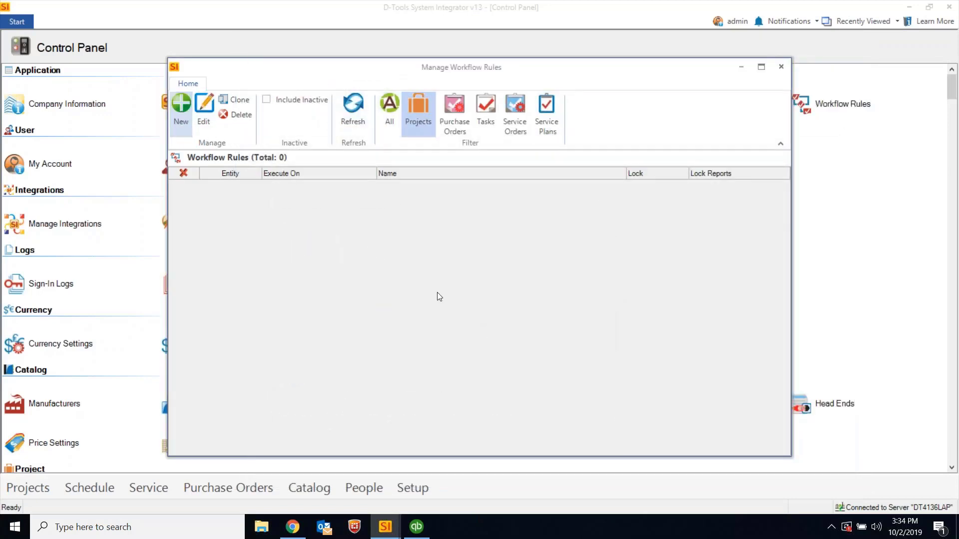
{"action": "left_click", "coordinate": [365, 104]}
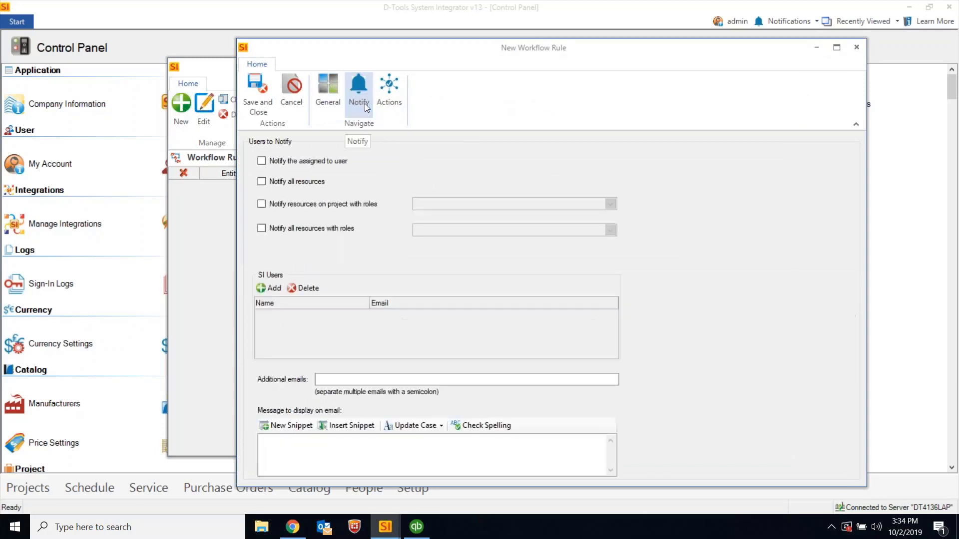
{"action": "left_click", "coordinate": [320, 231]}
{"action": "left_click", "coordinate": [611, 230]}
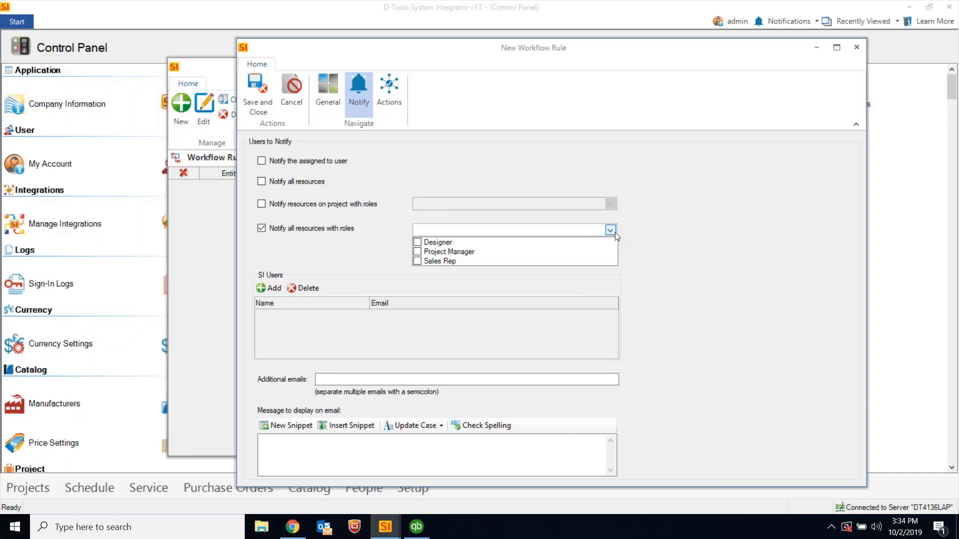
{"action": "left_click", "coordinate": [652, 239]}
{"action": "left_click", "coordinate": [334, 231]}
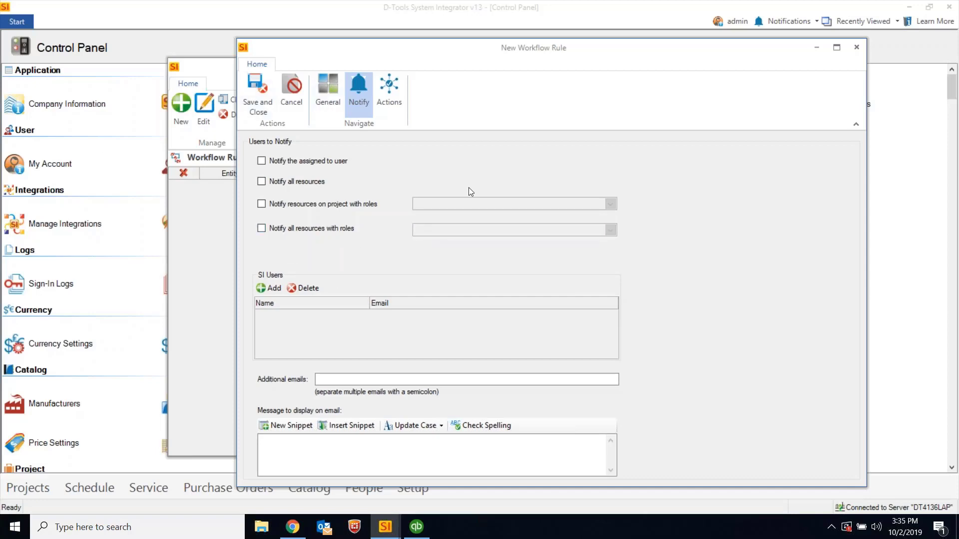
{"action": "left_click", "coordinate": [855, 44]}
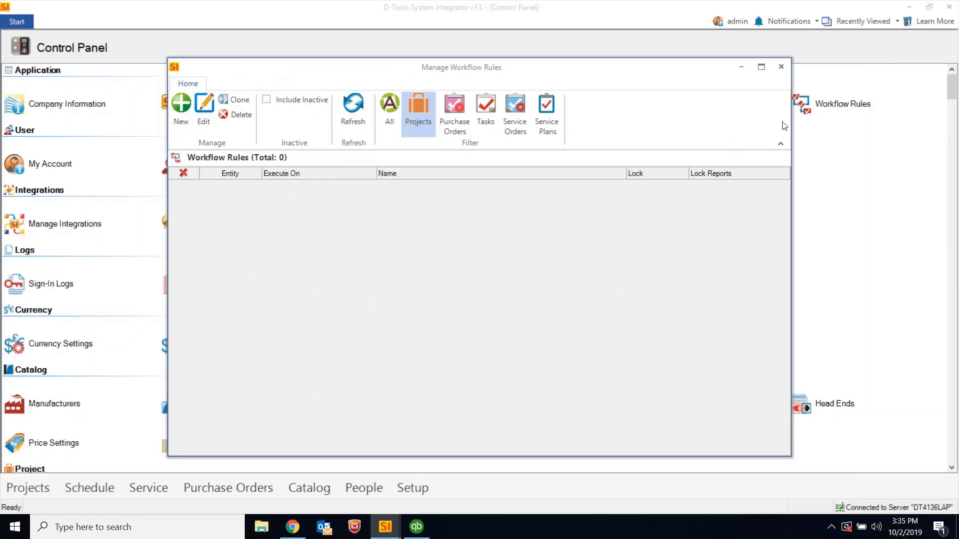
Step: Close the workflow rules manager and return to the Home Page
{"action": "left_click", "coordinate": [781, 69]}
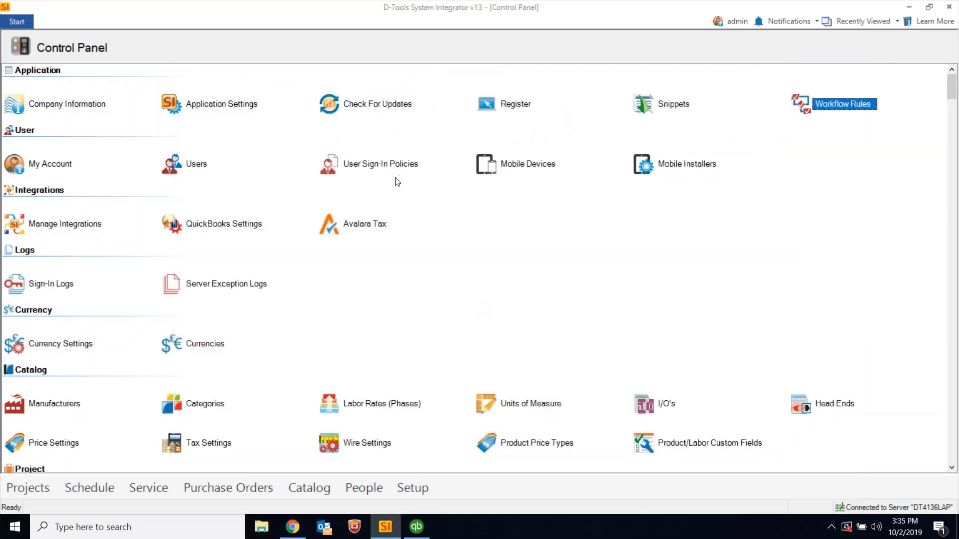
{"action": "left_click", "coordinate": [17, 21]}
{"action": "left_click", "coordinate": [46, 58]}
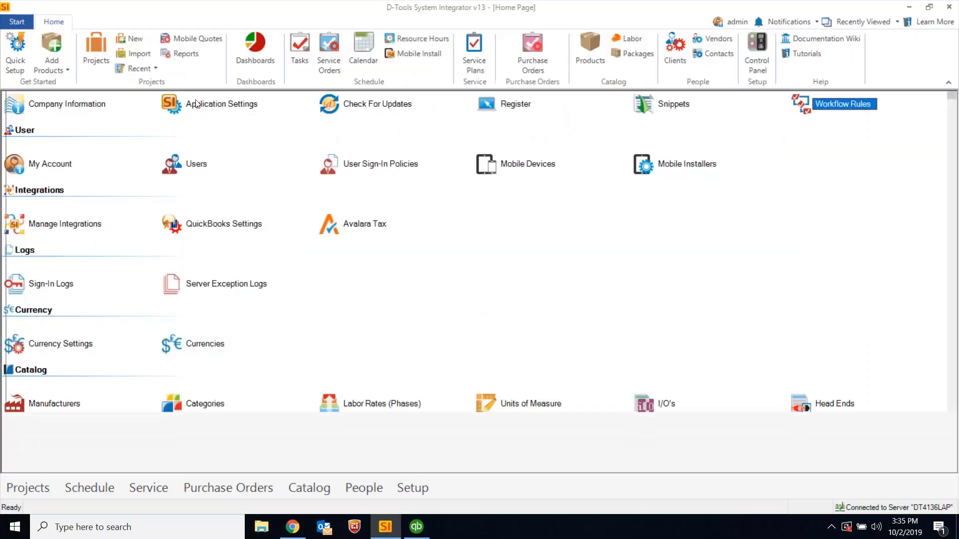